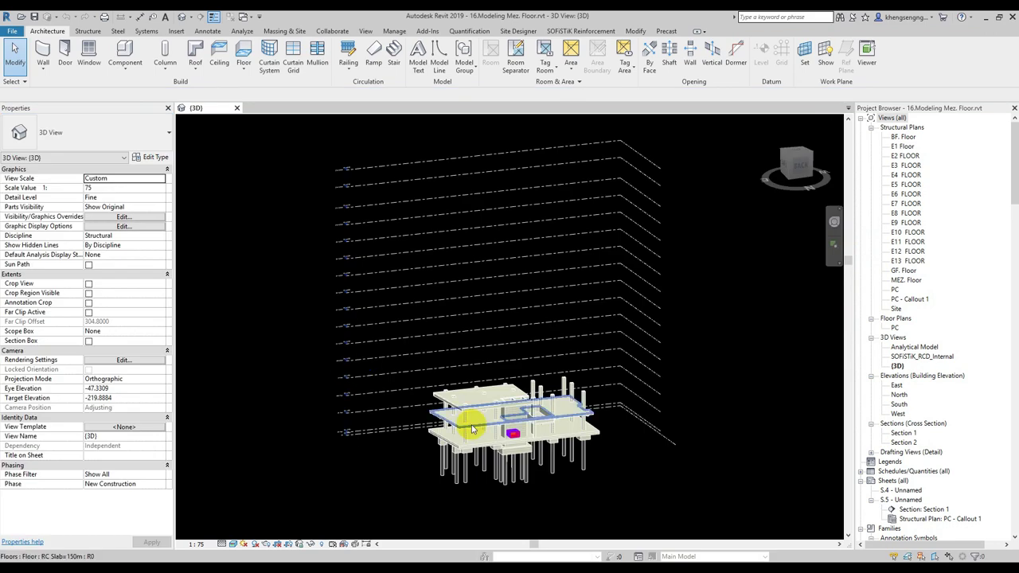
# - Open the PC structural plan from the Project Browser
pyautogui.scroll(3, 519, 393)
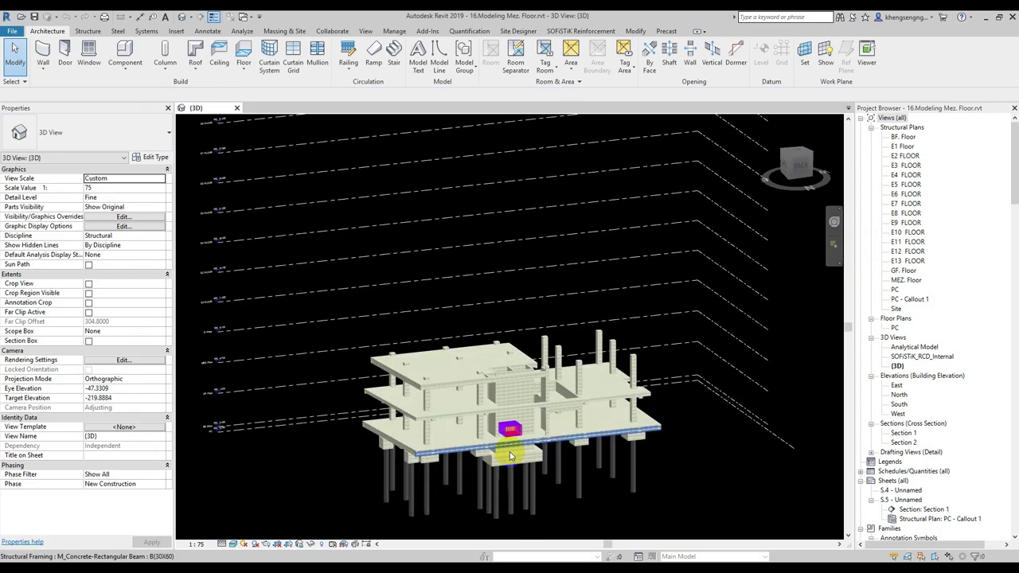
pyautogui.click(908, 300)
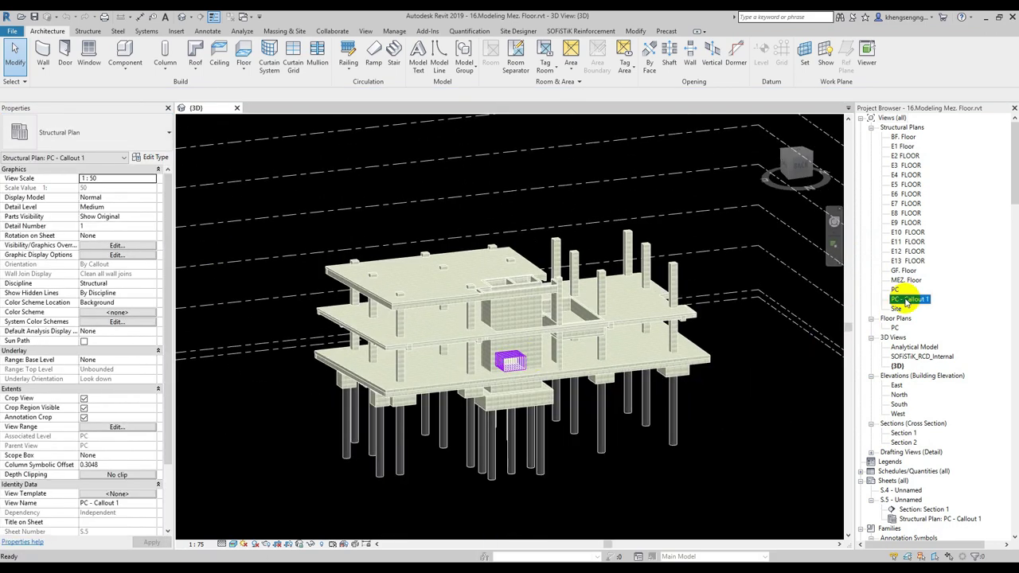
pyautogui.rightClick(906, 301)
pyautogui.click(825, 311)
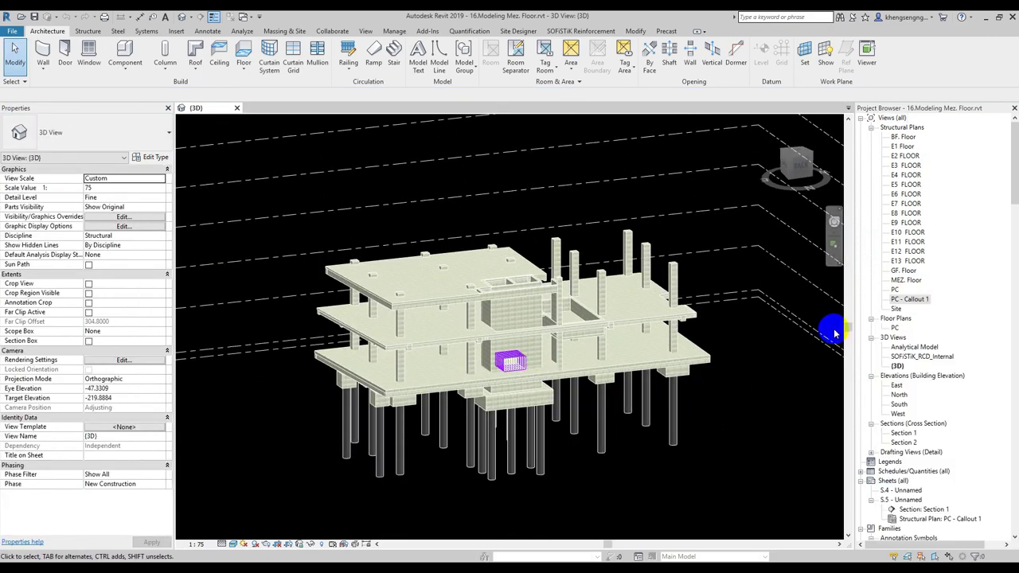
pyautogui.click(899, 295)
pyautogui.doubleClick(895, 290)
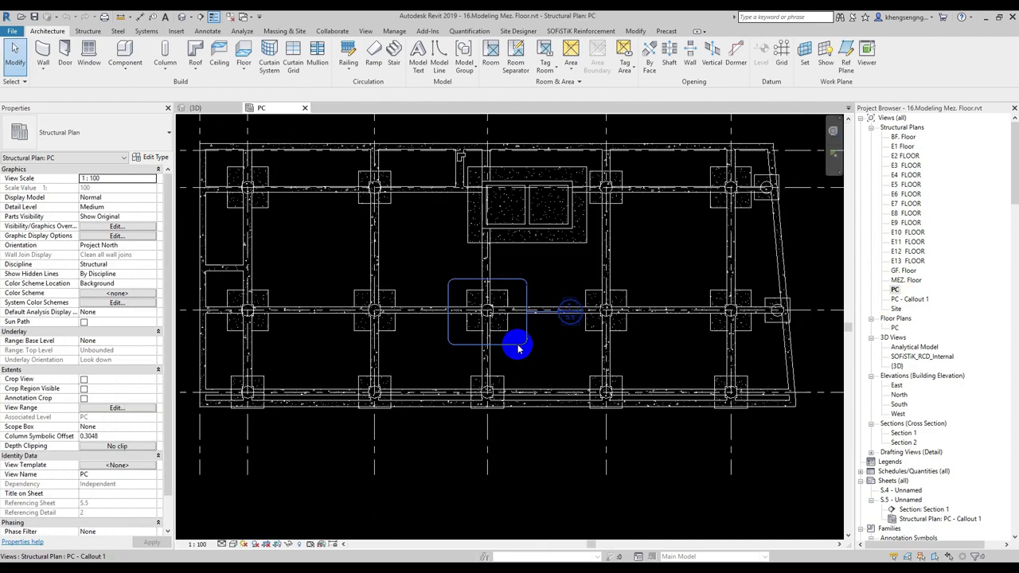
# - Delete the PC - Callout 1 callout boundary and confirm the warning
pyautogui.click(516, 346)
pyautogui.press('Delete')
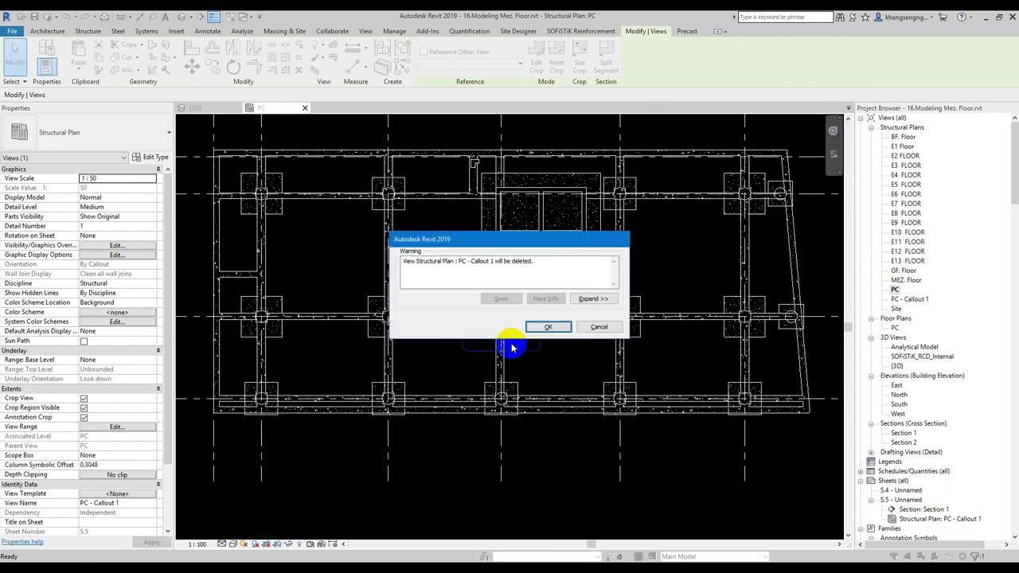
pyautogui.click(546, 332)
pyautogui.scroll(2, 371, 327)
pyautogui.scroll(2, 500, 381)
pyautogui.scroll(1, 537, 388)
pyautogui.scroll(2, 536, 388)
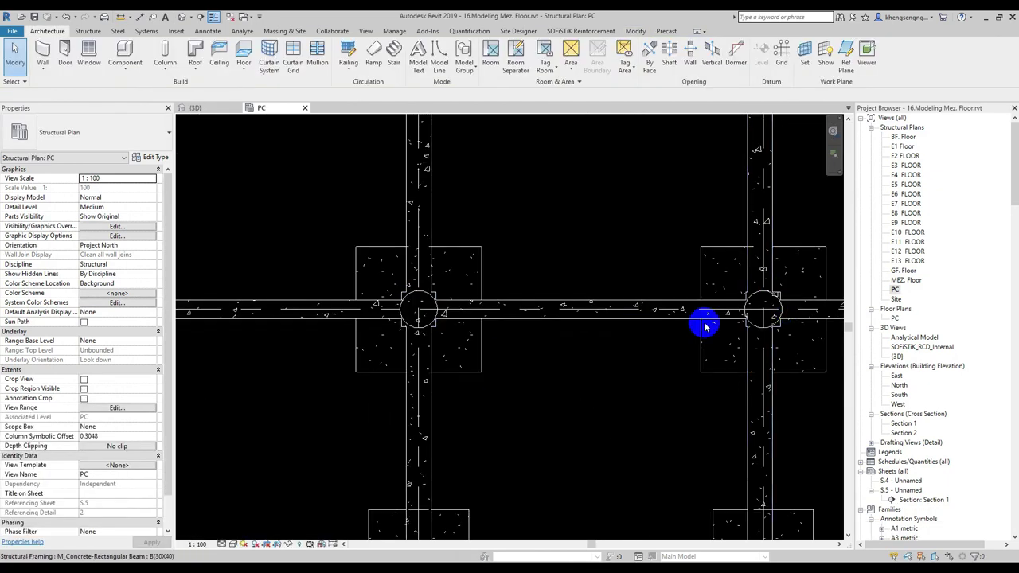
pyautogui.scroll(1, 583, 360)
pyautogui.scroll(-2, 710, 411)
pyautogui.scroll(-2, 501, 432)
pyautogui.scroll(-2, 510, 470)
pyautogui.scroll(6, 629, 457)
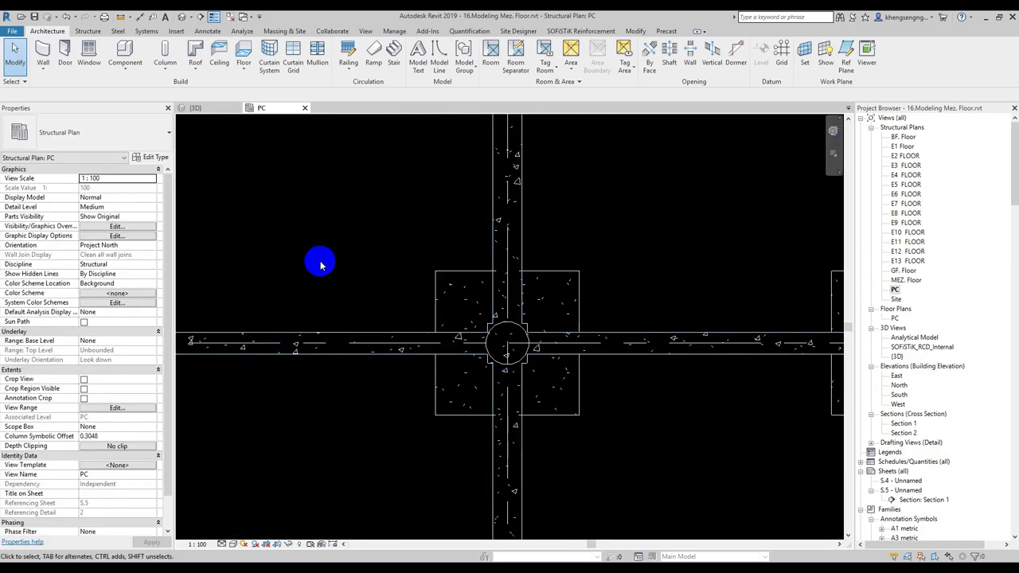
# - Draw a callout box around the pile cap at grids B and 2
pyautogui.click(365, 31)
pyautogui.click(375, 52)
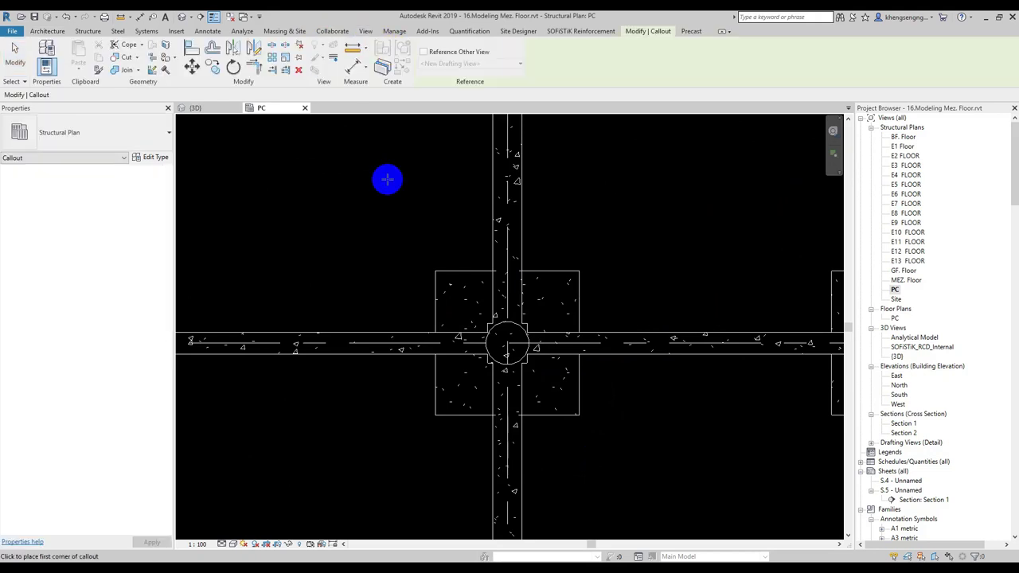
pyautogui.click(376, 211)
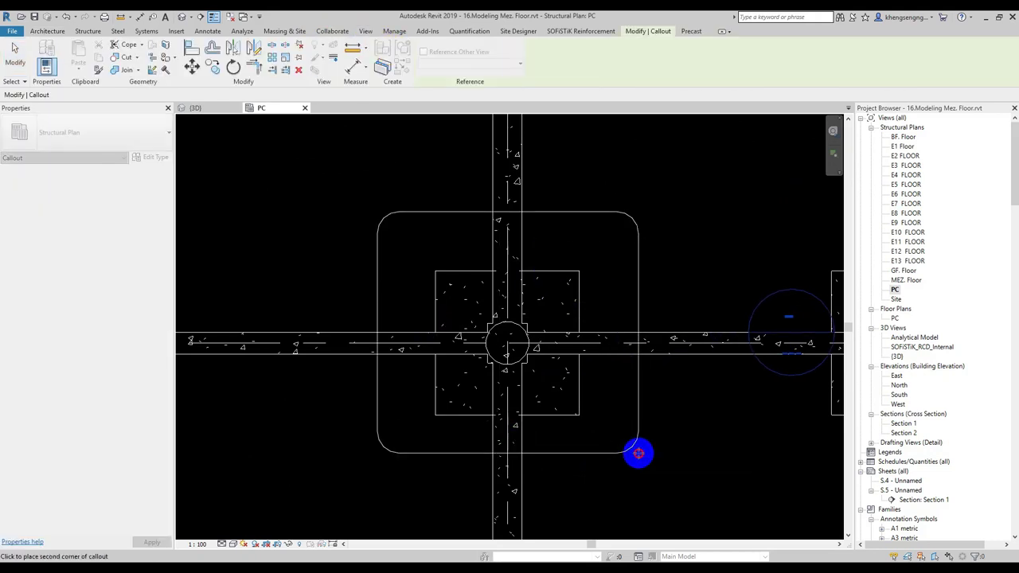
pyautogui.click(639, 454)
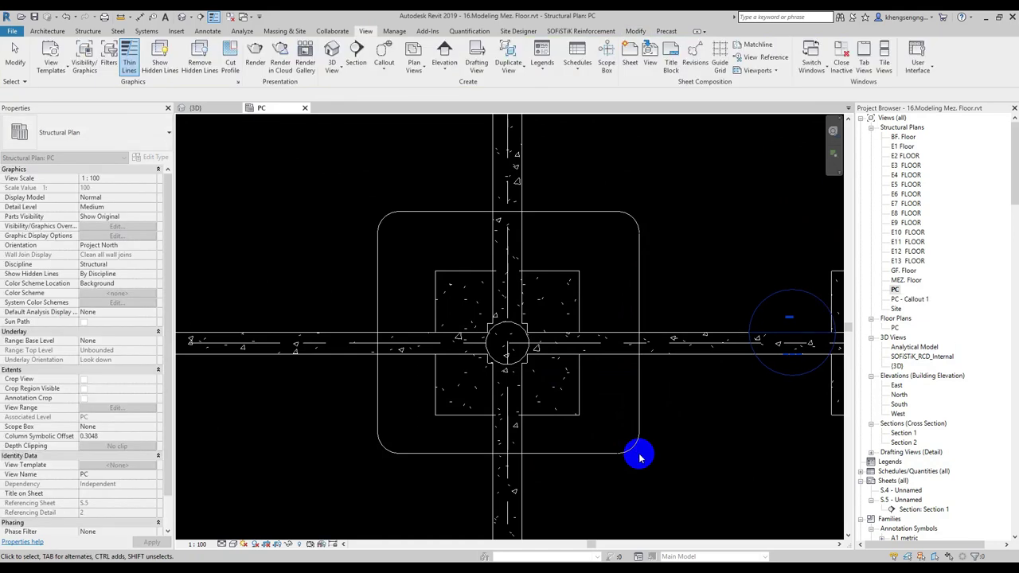
# - Go to the new callout's view and set its scale to 1:50
pyautogui.click(577, 283)
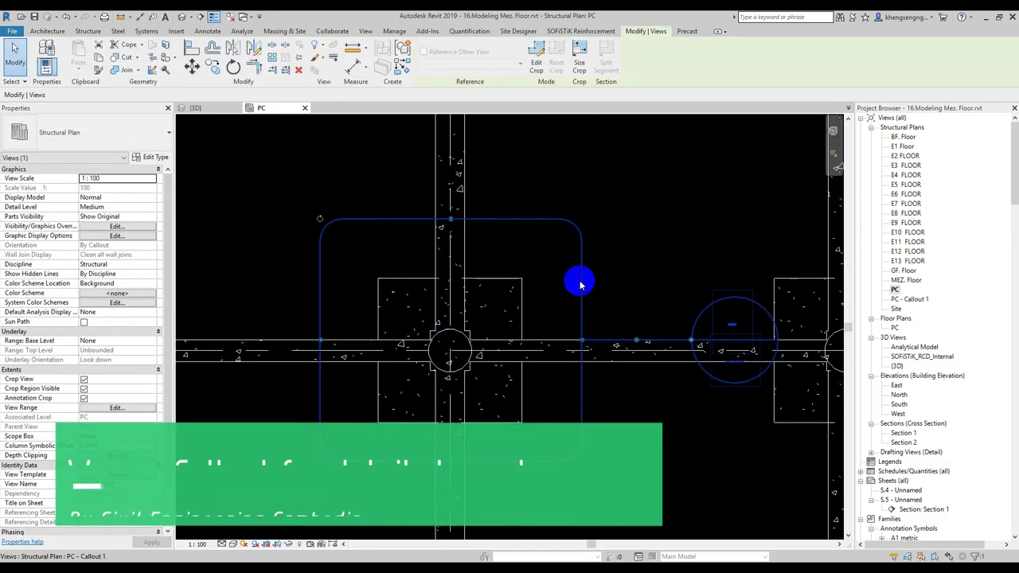
pyautogui.rightClick(577, 282)
pyautogui.click(619, 342)
pyautogui.moveTo(619, 342); pyautogui.dragTo(589, 344)
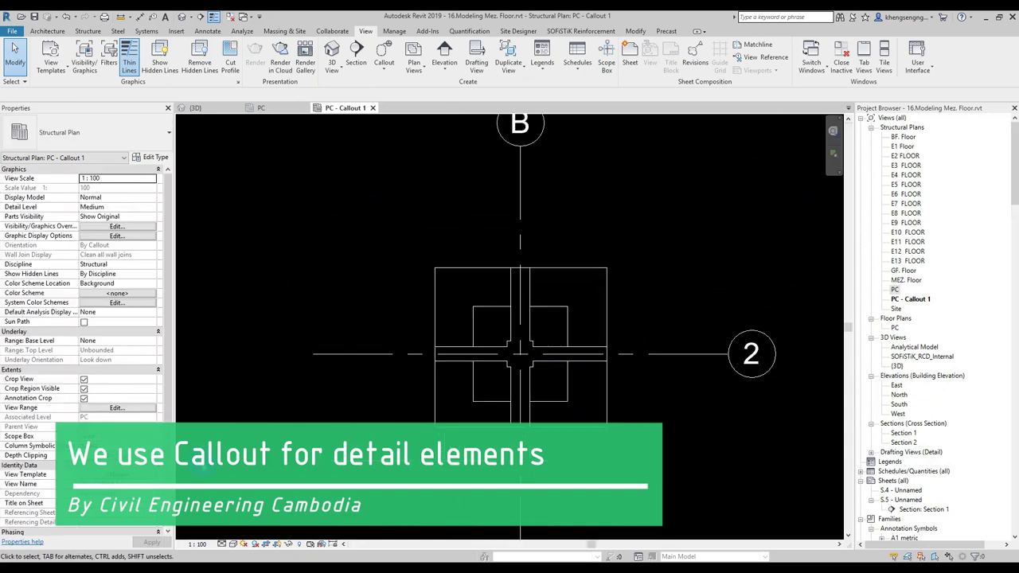
pyautogui.click(200, 545)
pyautogui.click(203, 509)
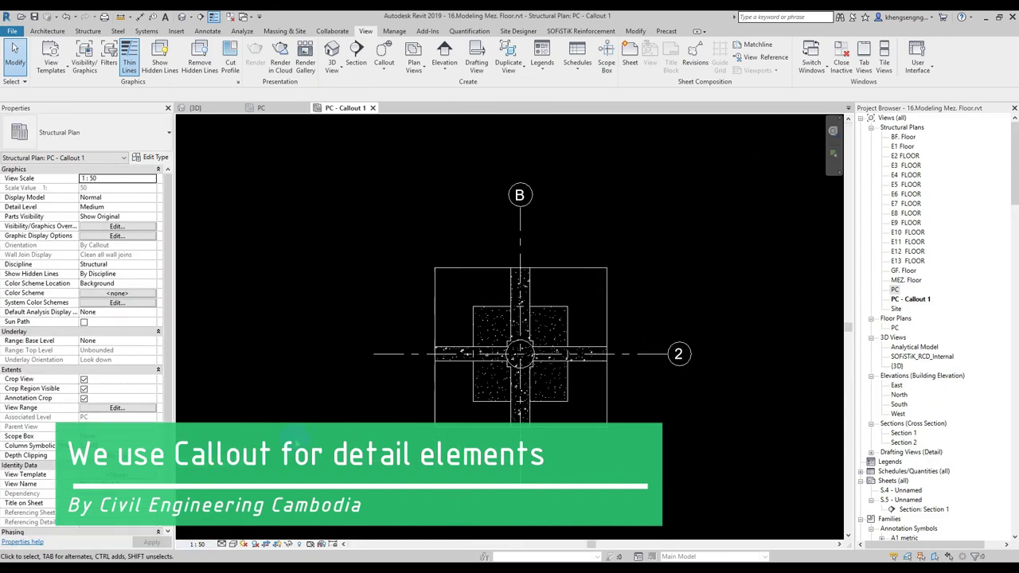
# - Recentre the pile cap in the callout view
pyautogui.click(449, 299)
pyautogui.scroll(2, 458, 299)
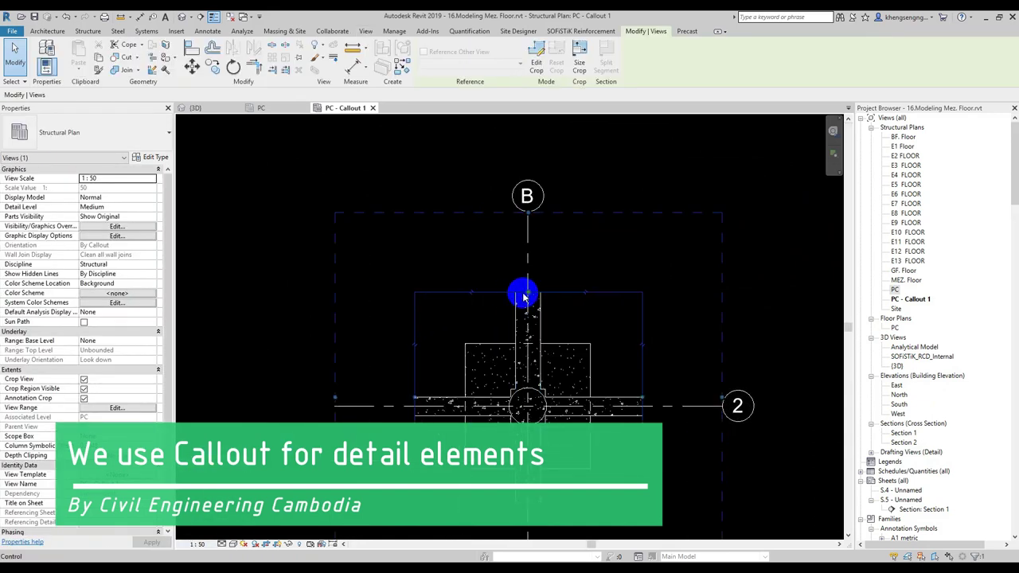
pyautogui.press('Escape')
pyautogui.moveTo(543, 316); pyautogui.dragTo(480, 284, button='middle')
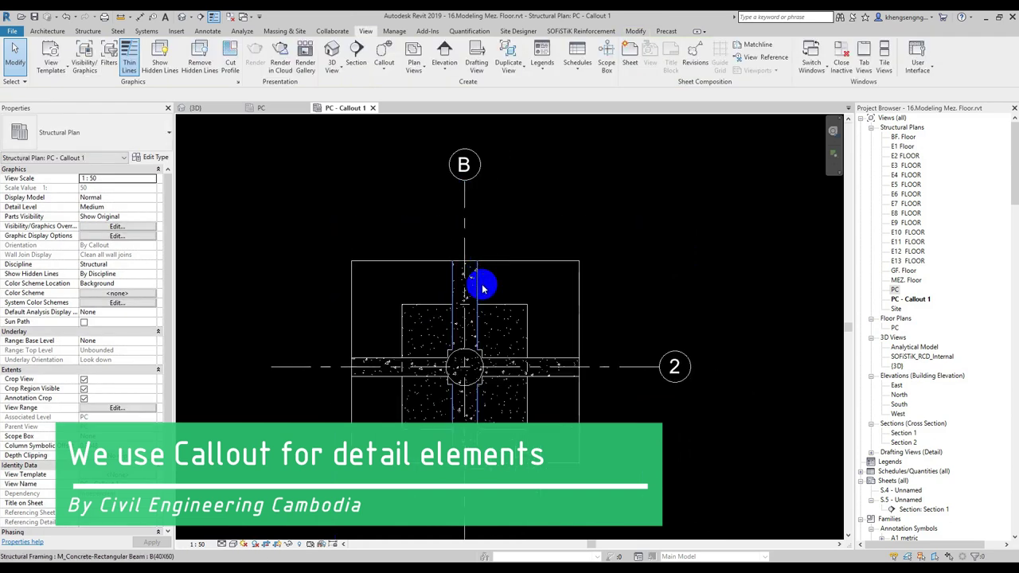
pyautogui.scroll(2, 470, 319)
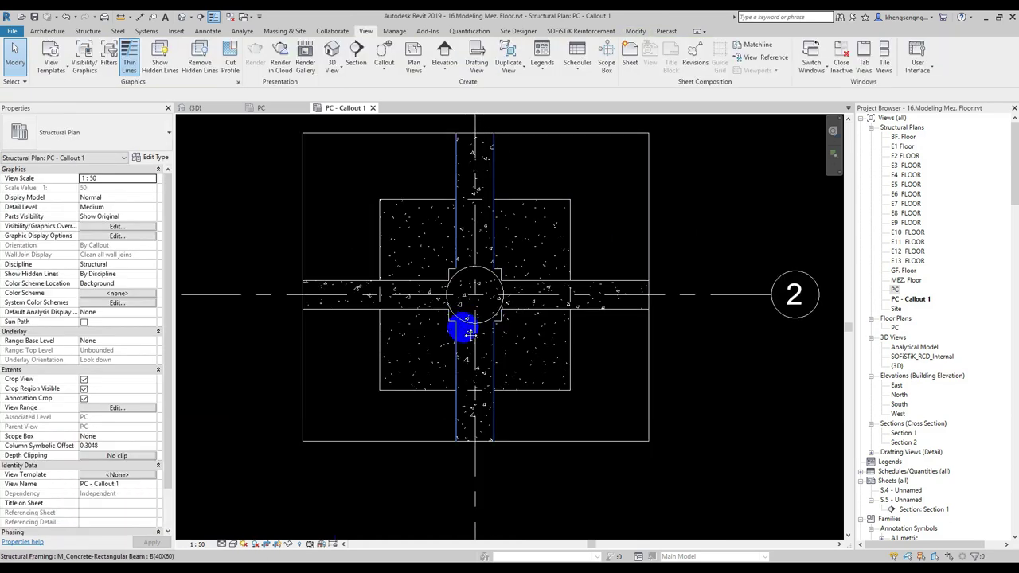
pyautogui.moveTo(470, 334); pyautogui.dragTo(470, 363, button='middle')
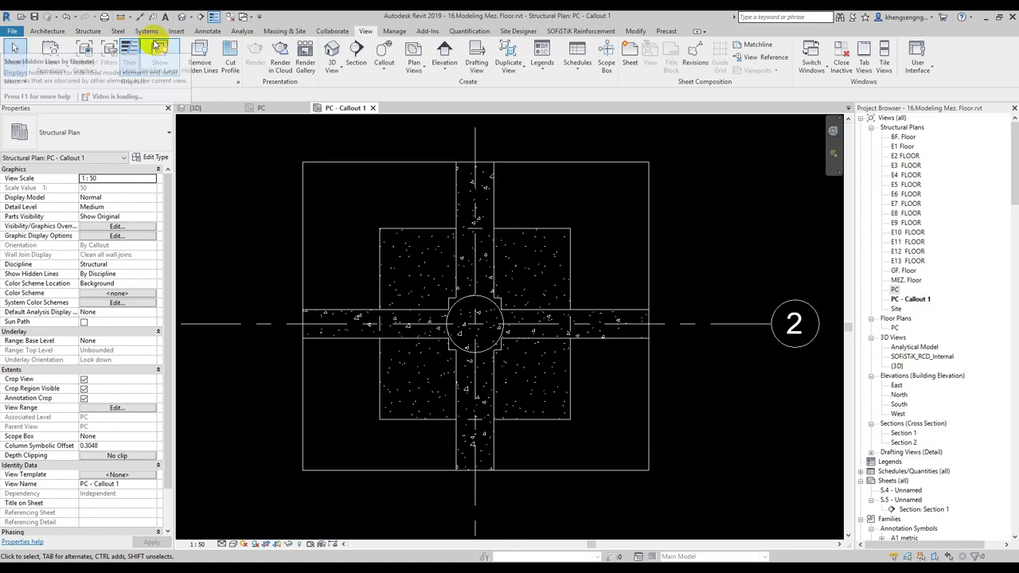
pyautogui.click(184, 17)
# - Draw Section 3 across the pile cap along grid 2
pyautogui.click(255, 324)
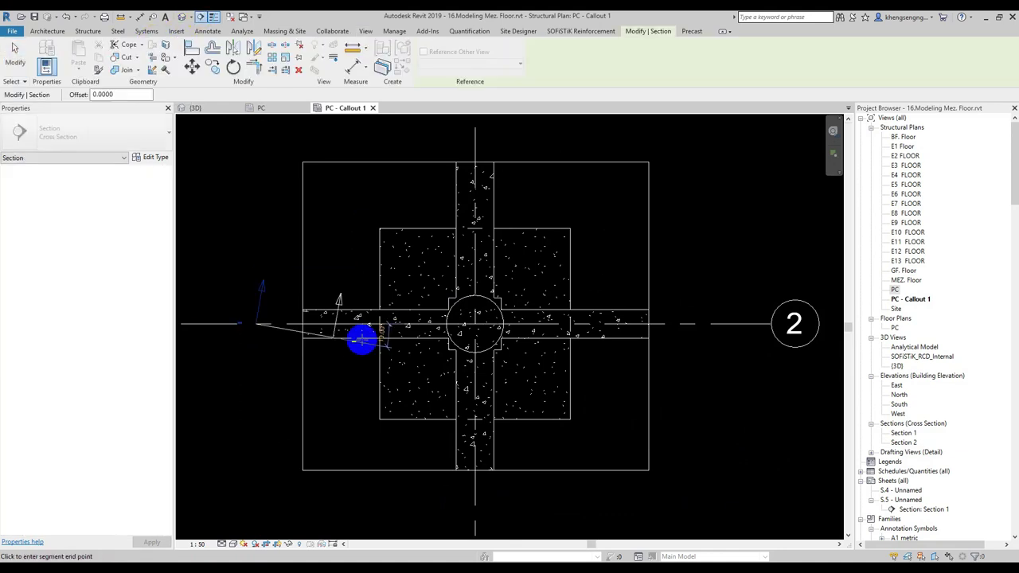
pyautogui.click(674, 324)
pyautogui.moveTo(545, 263); pyautogui.dragTo(542, 391, button='middle')
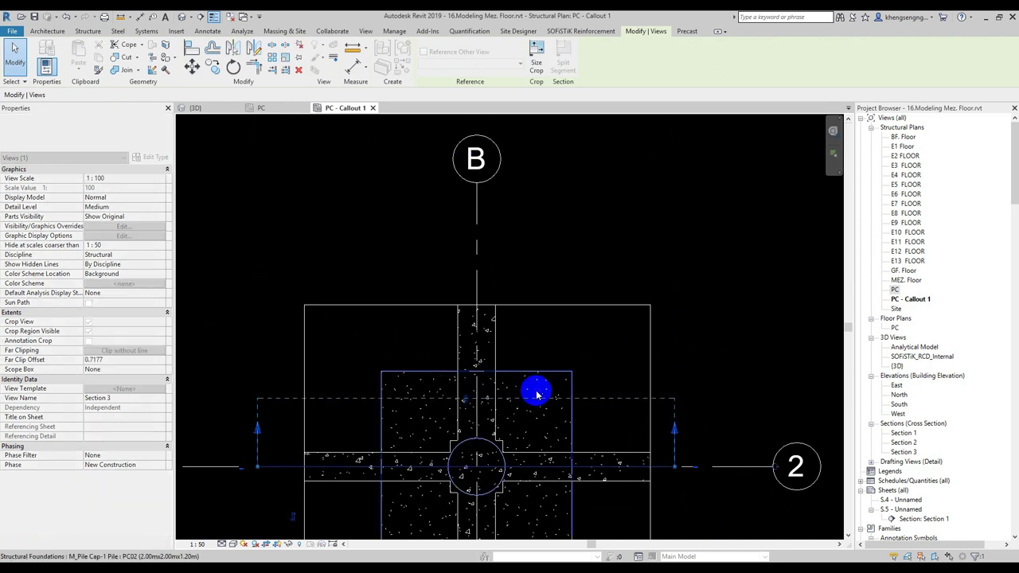
pyautogui.click(580, 356)
pyautogui.moveTo(579, 356); pyautogui.dragTo(561, 306, button='middle')
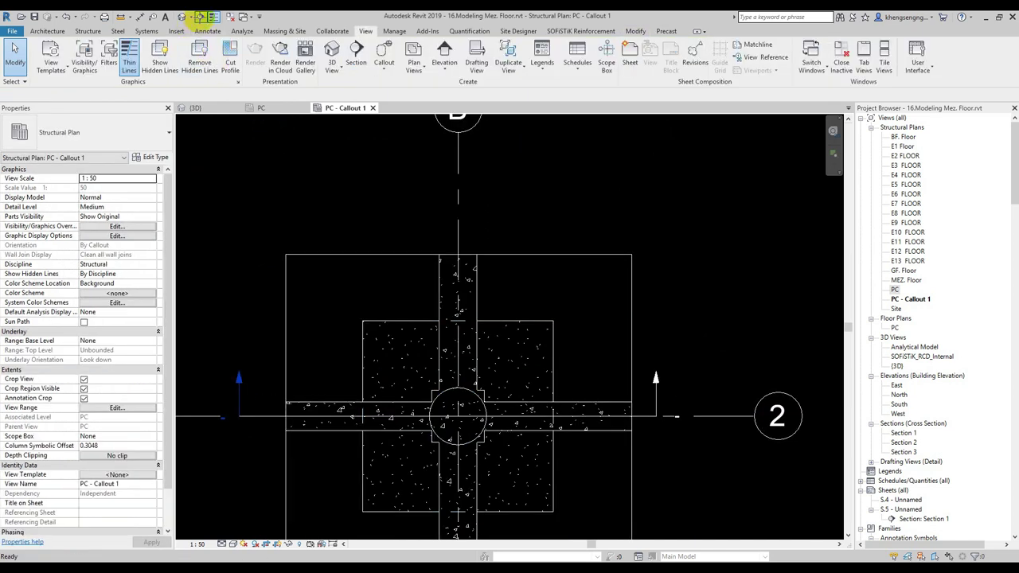
# - Draw Section 4 vertically through the pile cap
pyautogui.click(201, 16)
pyautogui.click(457, 200)
pyautogui.moveTo(441, 558); pyautogui.dragTo(432, 422, button='middle')
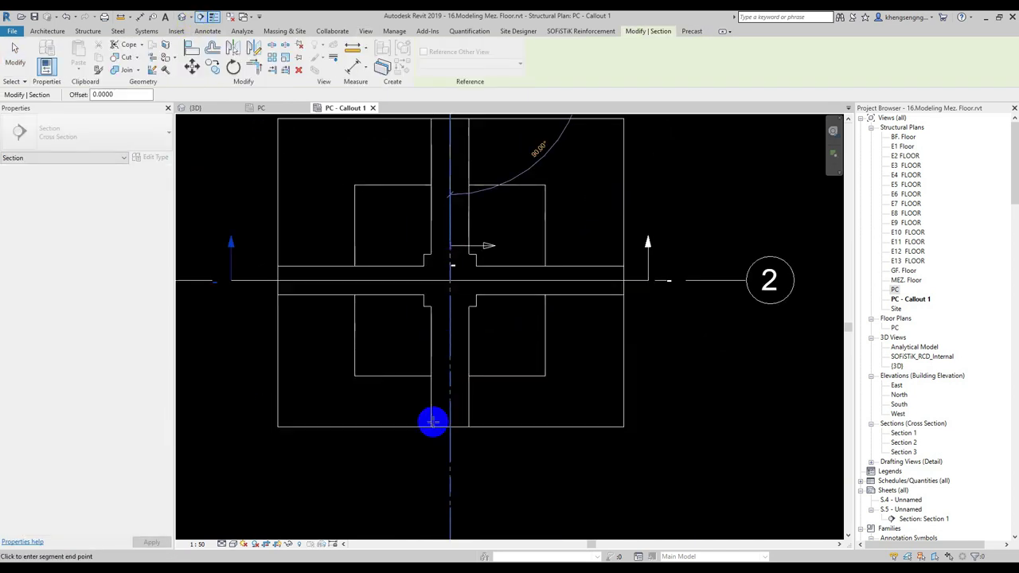
pyautogui.click(448, 475)
pyautogui.press('Escape')
pyautogui.moveTo(478, 391); pyautogui.dragTo(471, 429, button='middle')
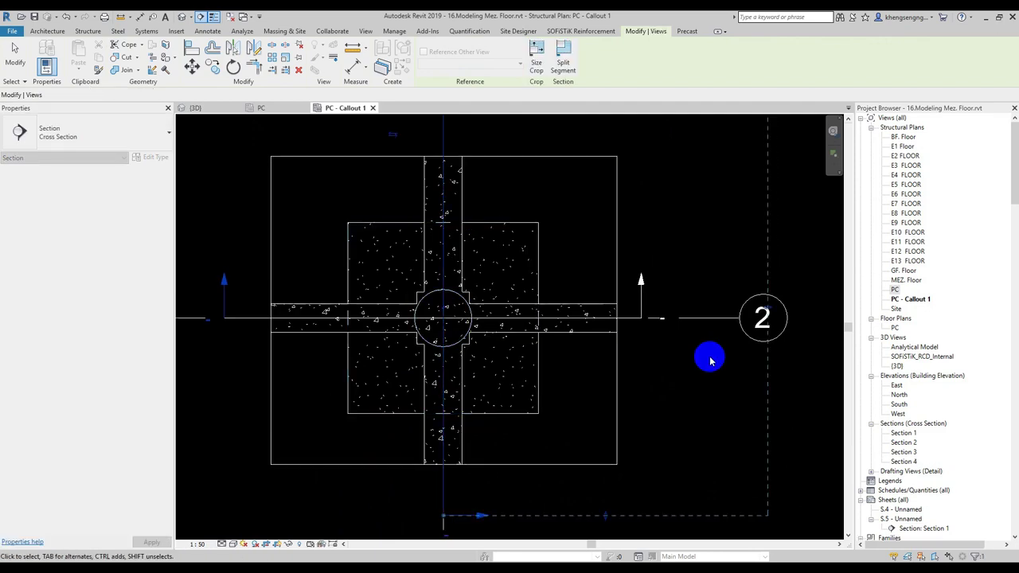
# - Pull Section 4's far clip in beside the pile cap, then go to Section 3
pyautogui.click(762, 311)
pyautogui.moveTo(763, 311); pyautogui.dragTo(515, 306)
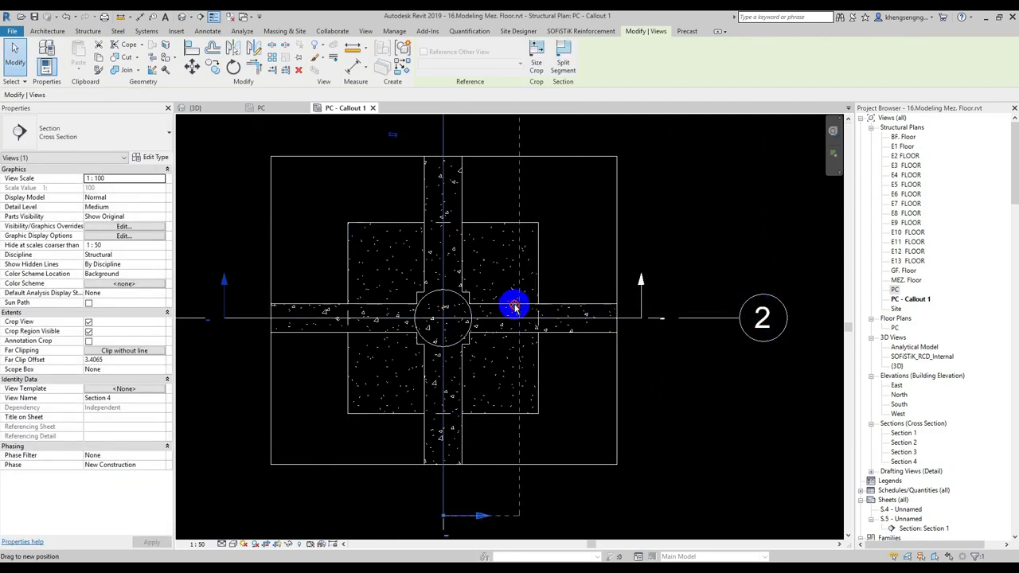
pyautogui.click(573, 239)
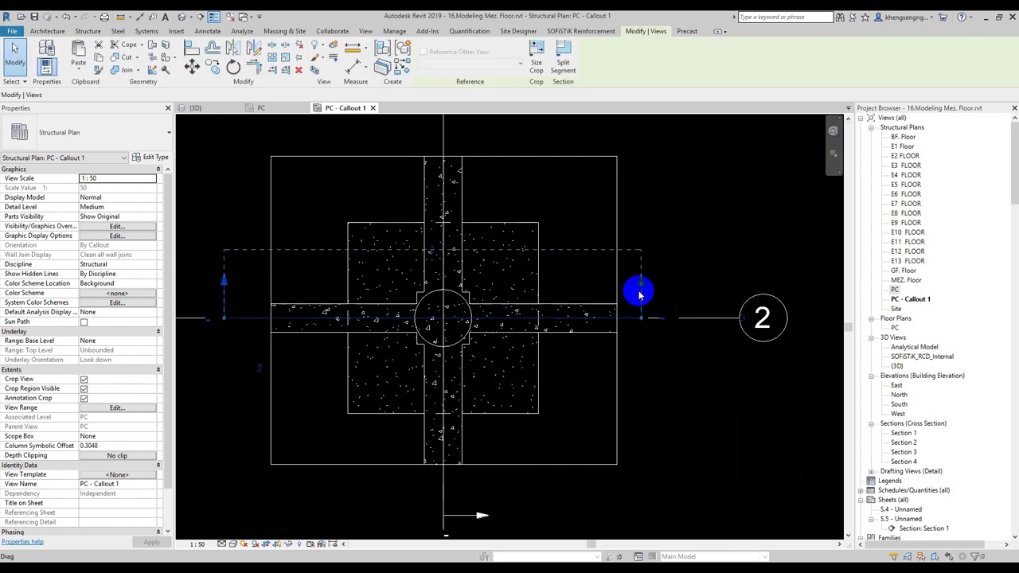
pyautogui.rightClick(638, 295)
pyautogui.click(647, 63)
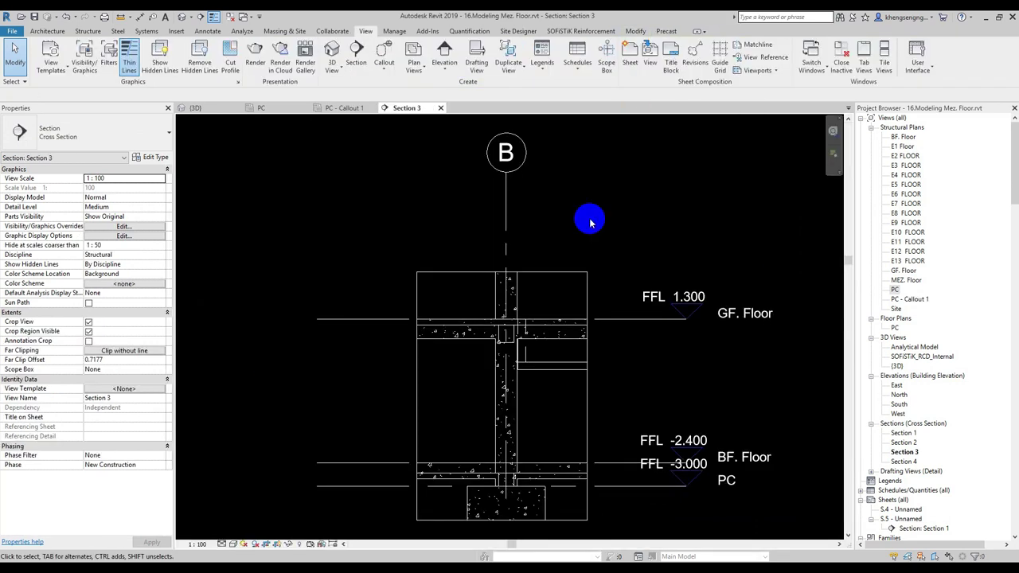
# - Extend Section 3's crop down to show the pile and set scale to 1:25
pyautogui.scroll(2, 523, 420)
pyautogui.moveTo(528, 348); pyautogui.dragTo(558, 257, button='middle')
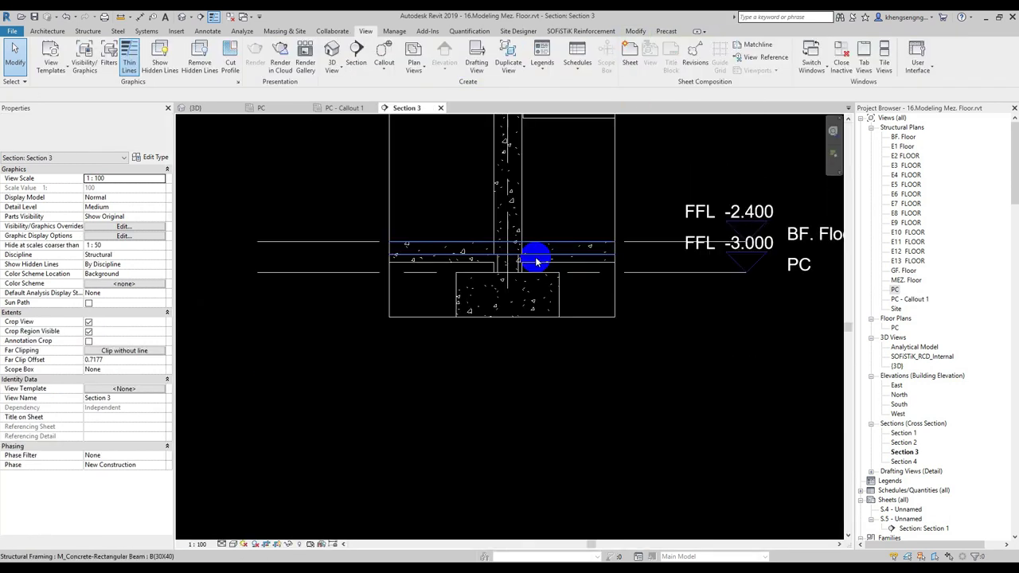
pyautogui.click(579, 321)
pyautogui.moveTo(501, 317); pyautogui.dragTo(513, 505)
pyautogui.scroll(-1, 558, 398)
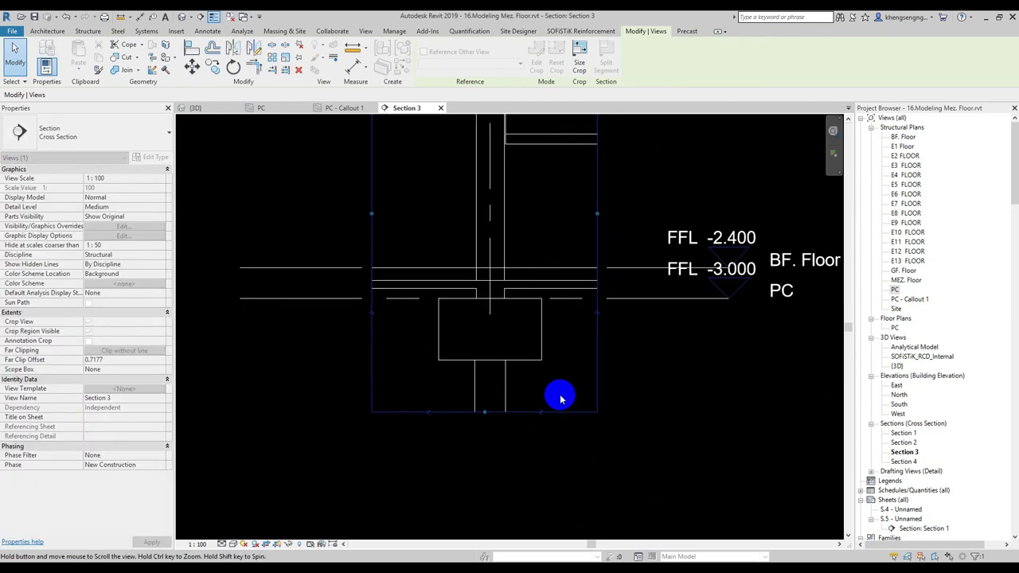
pyautogui.click(653, 403)
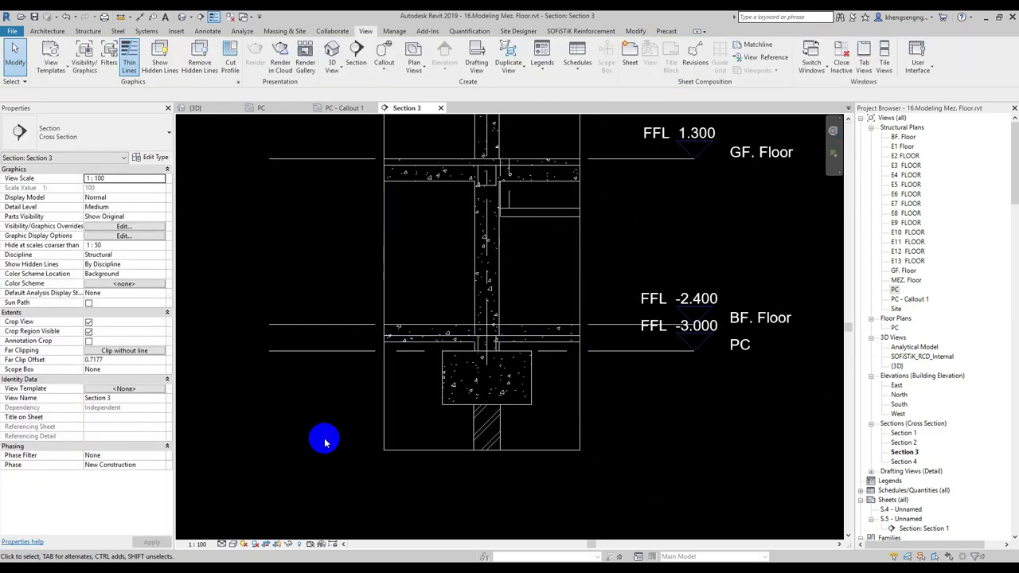
pyautogui.click(197, 544)
pyautogui.click(214, 451)
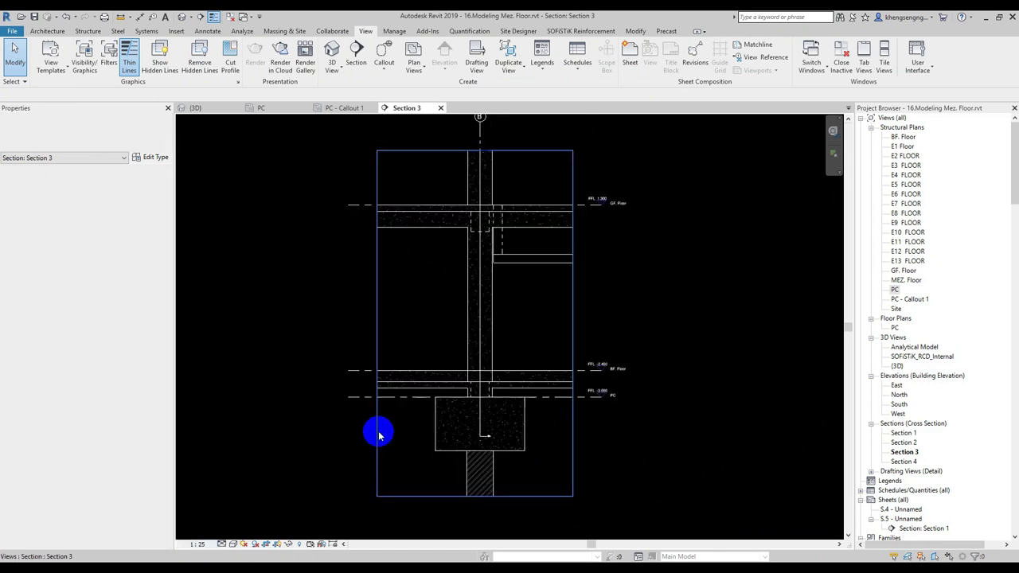
# - Trim the crop's top and sides around the pile cap and pick Structural Section template
pyautogui.click(435, 153)
pyautogui.moveTo(435, 153); pyautogui.dragTo(458, 306)
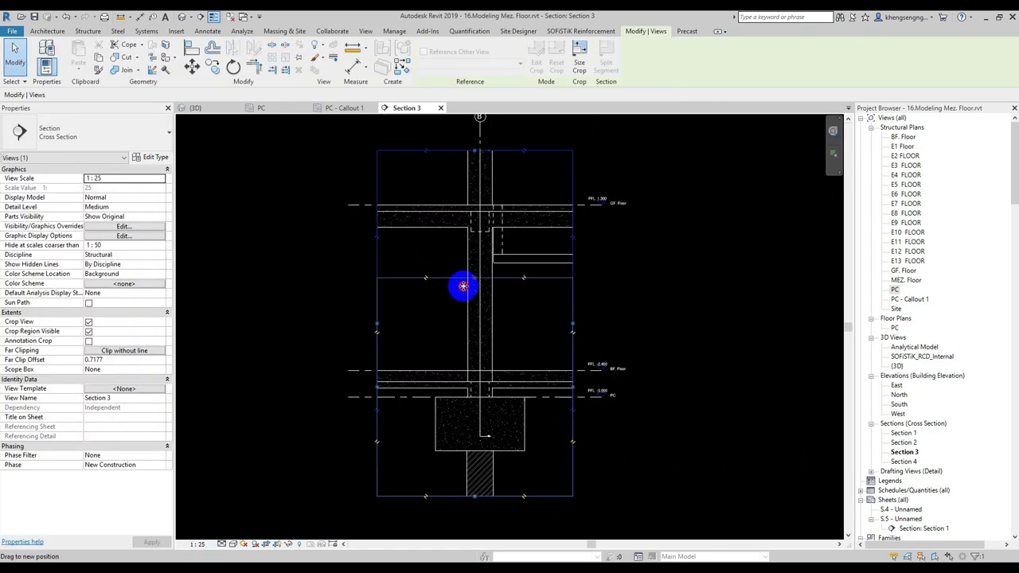
pyautogui.scroll(2, 411, 421)
pyautogui.moveTo(364, 391); pyautogui.dragTo(387, 391)
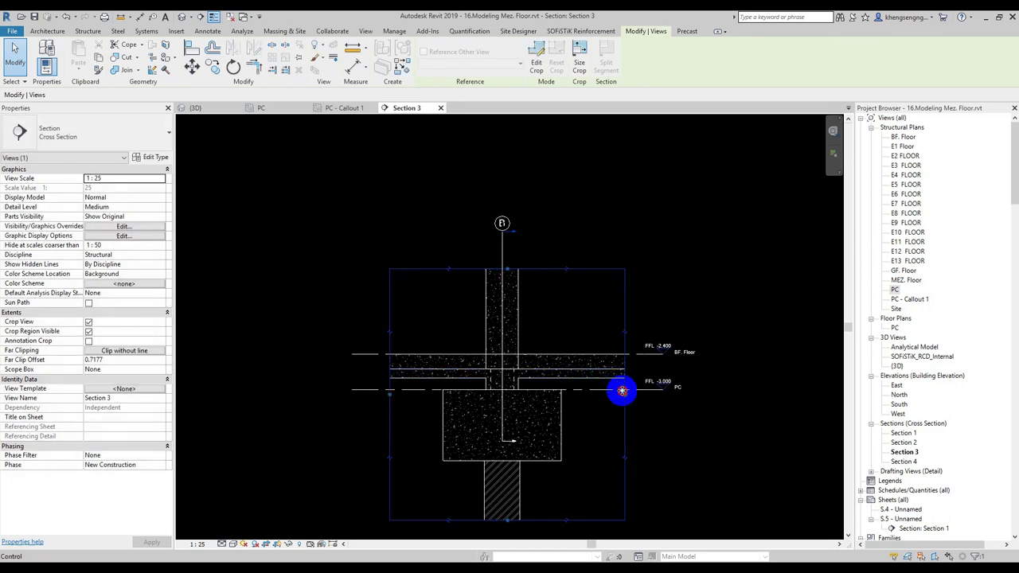
pyautogui.moveTo(614, 390); pyautogui.dragTo(616, 391)
pyautogui.click(591, 431)
pyautogui.moveTo(440, 399); pyautogui.dragTo(438, 385, button='middle')
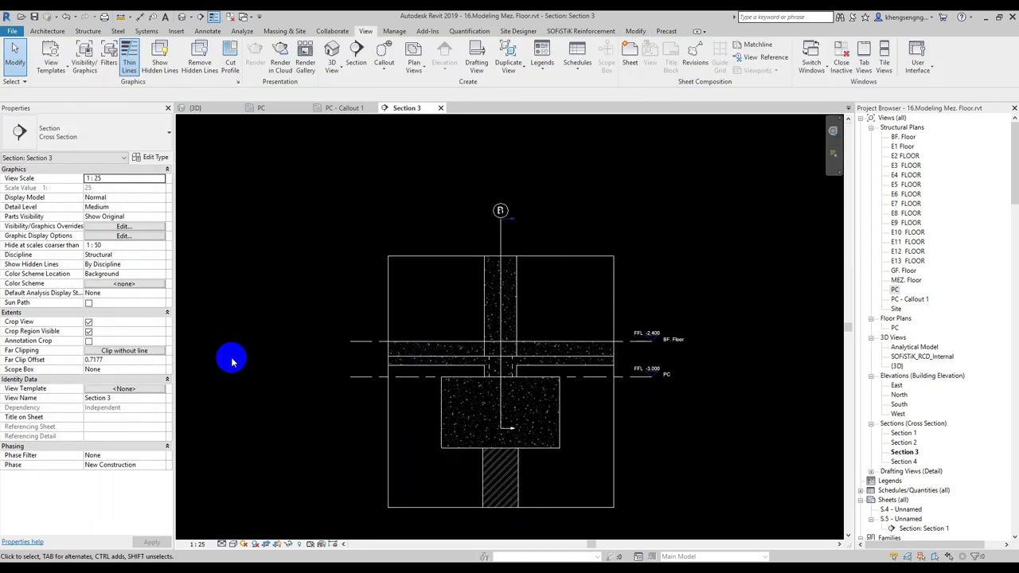
pyautogui.click(121, 389)
pyautogui.click(374, 298)
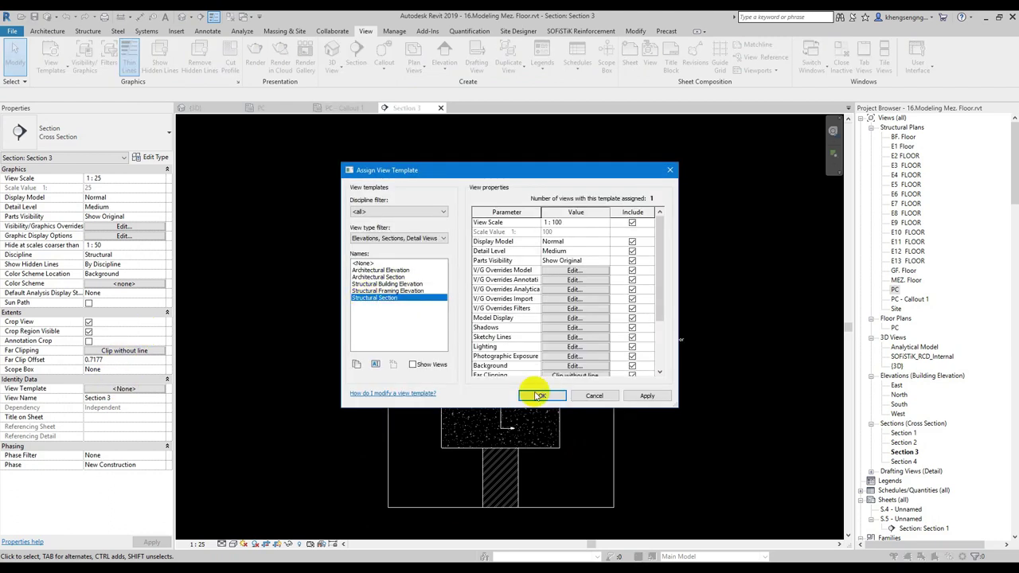
# - Apply the Structural Section template, which switches Section 3 to 1:100
pyautogui.click(541, 398)
pyautogui.scroll(1, 608, 353)
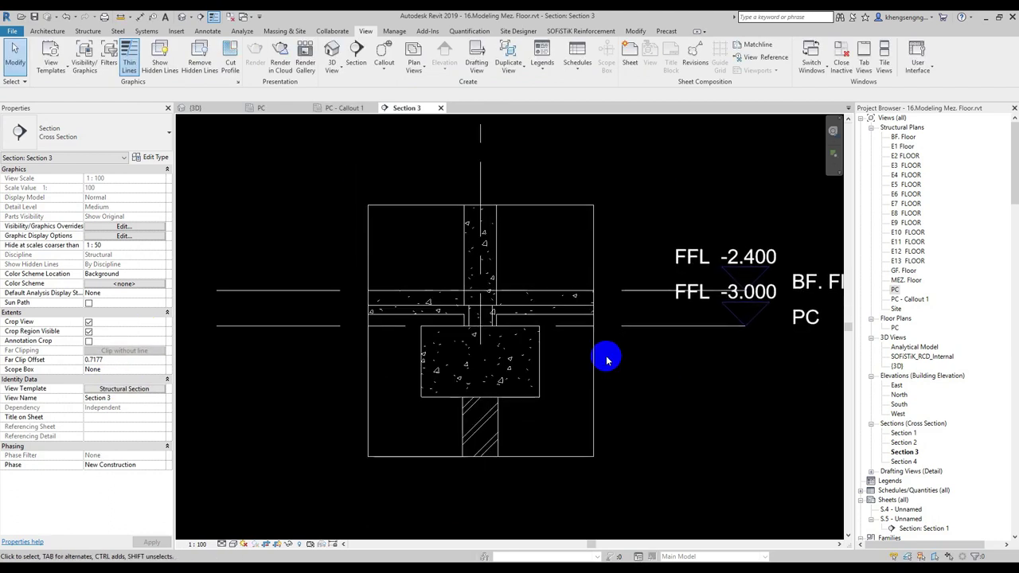
pyautogui.scroll(1, 568, 357)
pyautogui.scroll(-2, 558, 394)
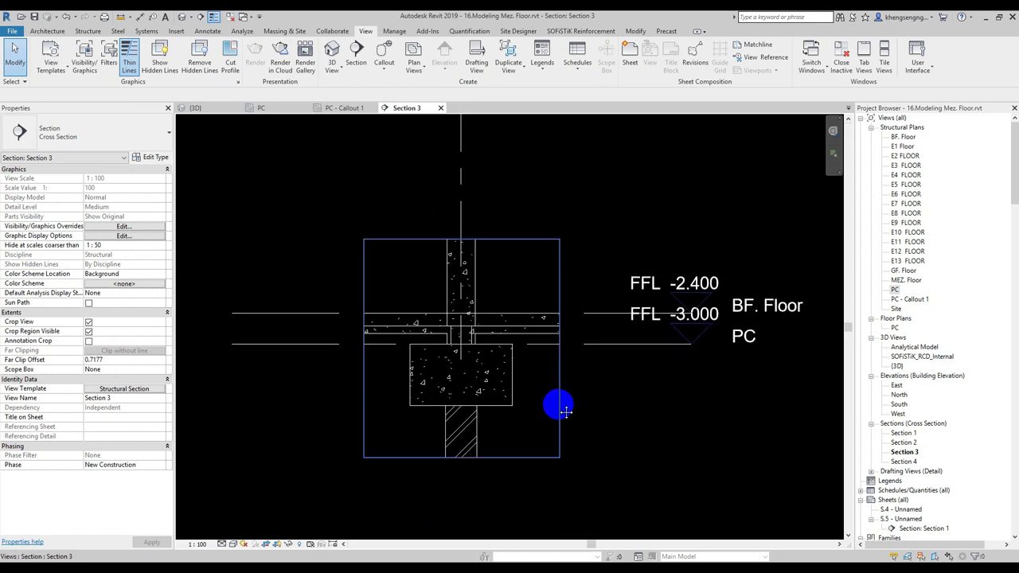
# - Check the view scale list, leaving it at 1:100, and reopen the template assignment
pyautogui.click(201, 542)
pyautogui.click(198, 544)
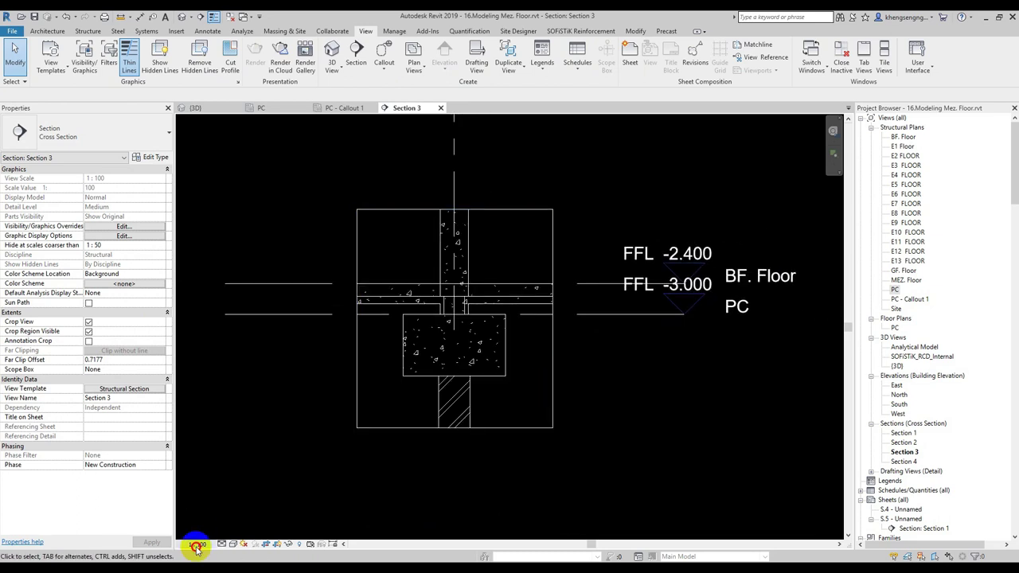
pyautogui.click(272, 482)
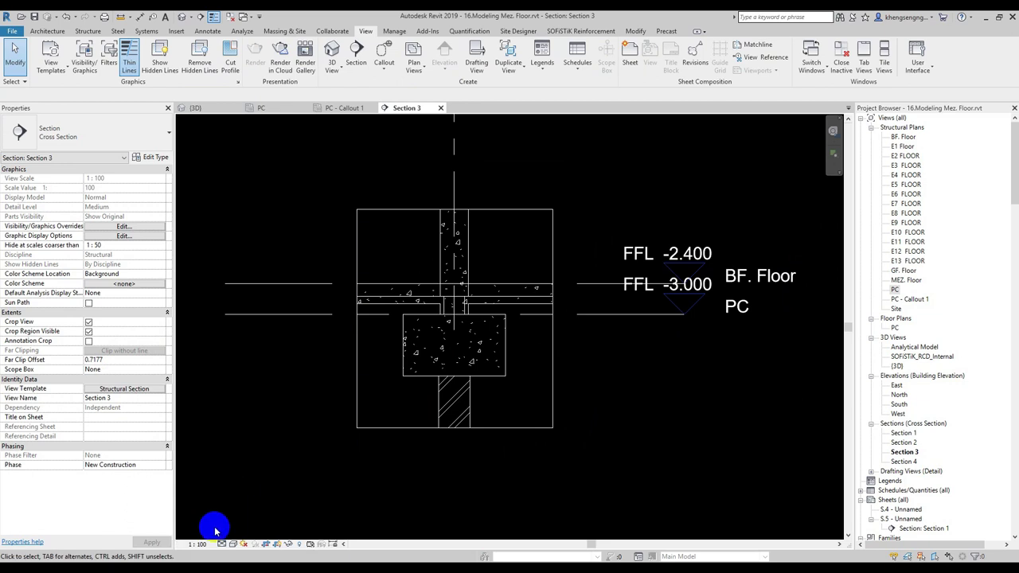
pyautogui.click(328, 438)
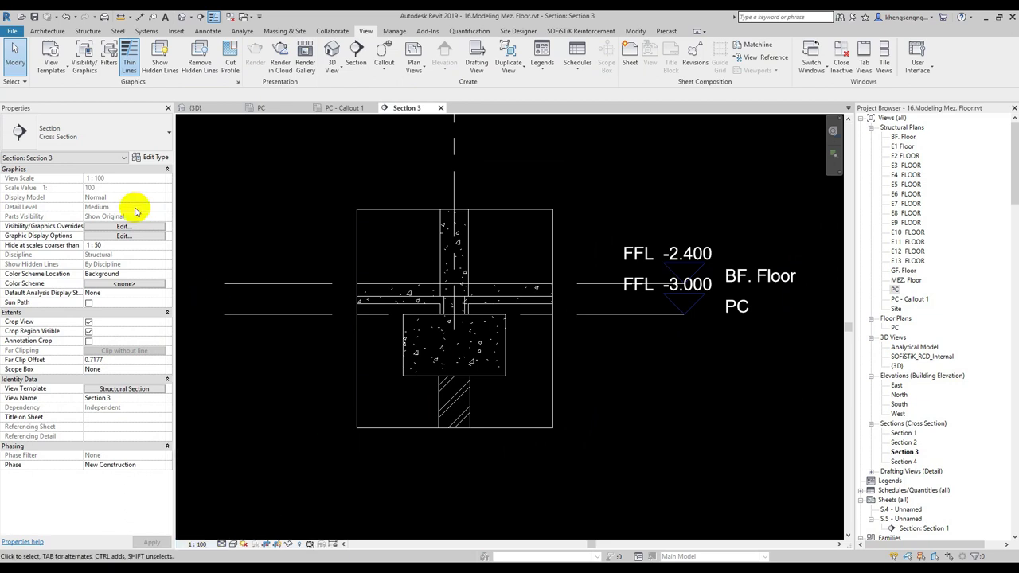
pyautogui.moveTo(349, 368); pyautogui.dragTo(346, 355, button='middle')
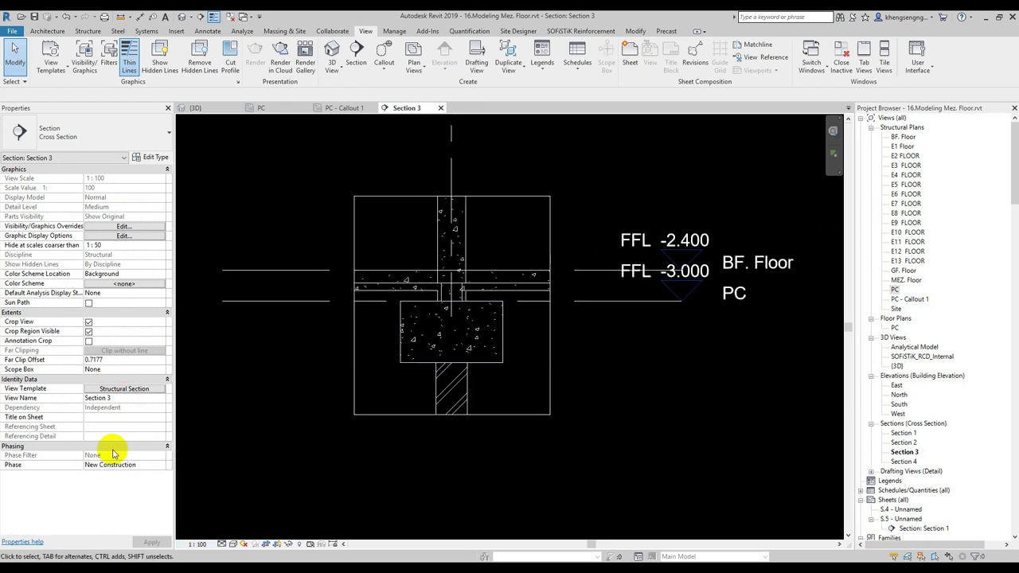
pyautogui.click(111, 390)
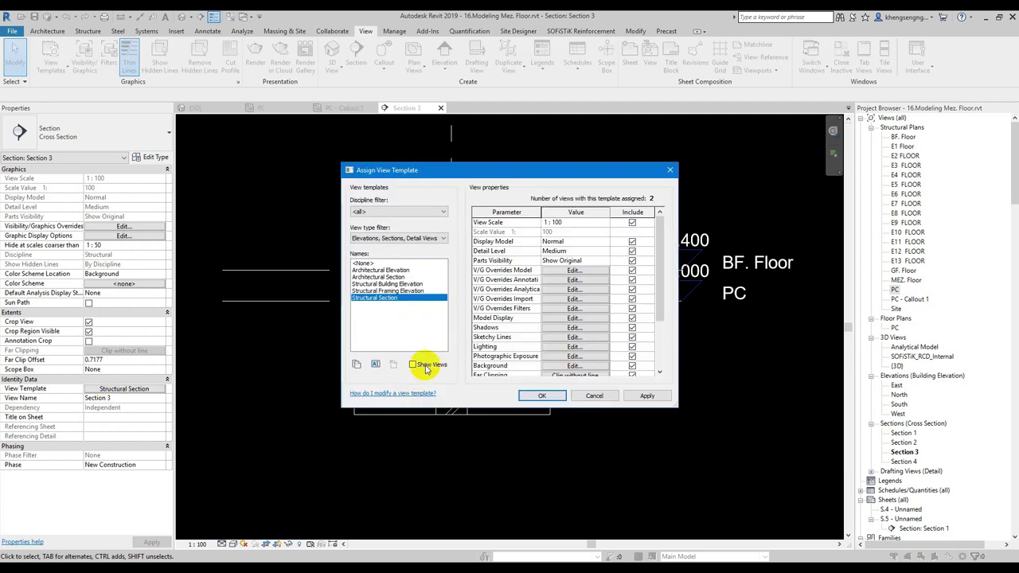
# - Duplicate the template as 'Detail Section' excluding View Scale, and assign it to Section 3
pyautogui.click(375, 365)
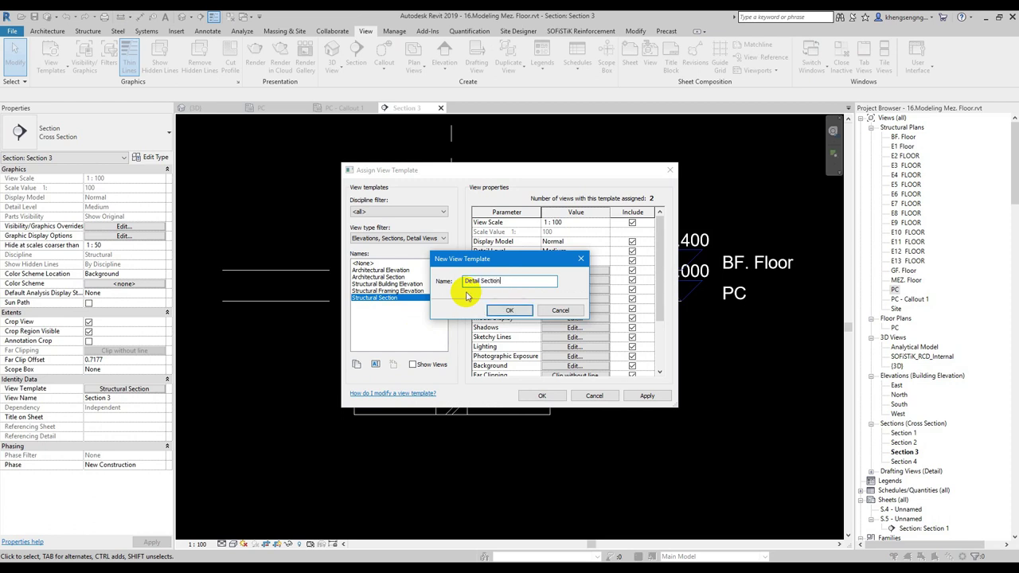
pyautogui.press('Return')
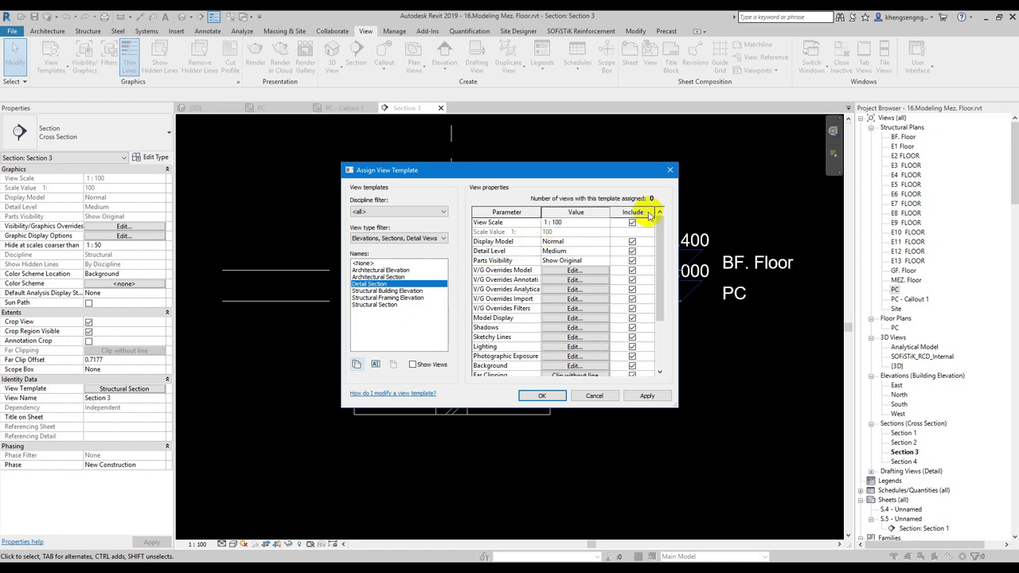
pyautogui.click(632, 223)
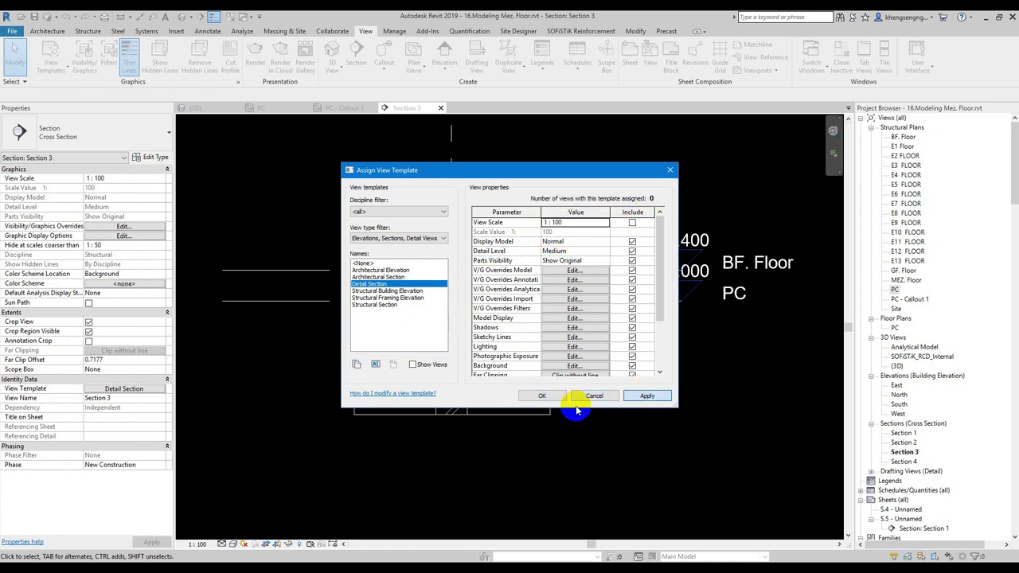
pyautogui.click(542, 396)
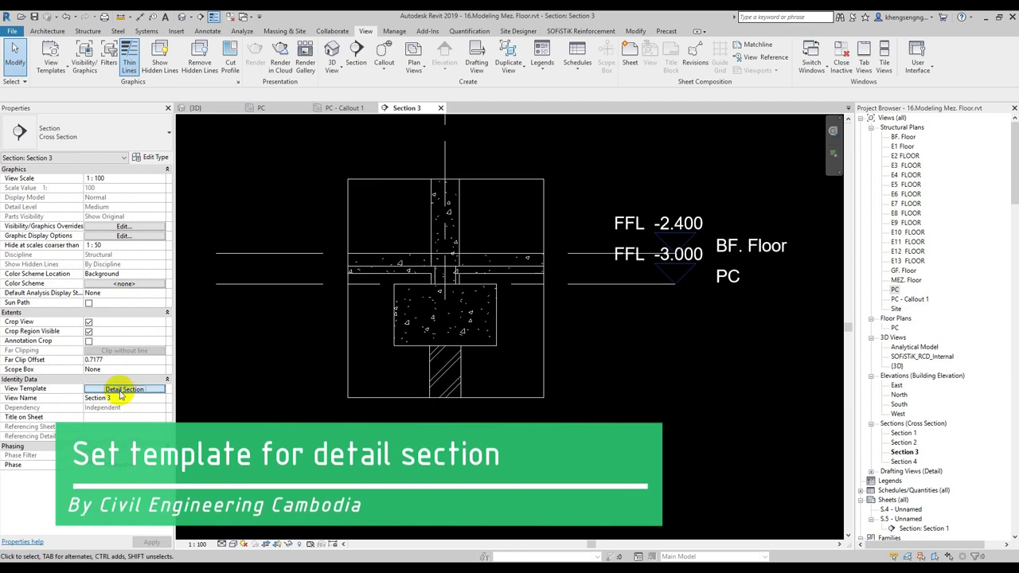
pyautogui.click(124, 390)
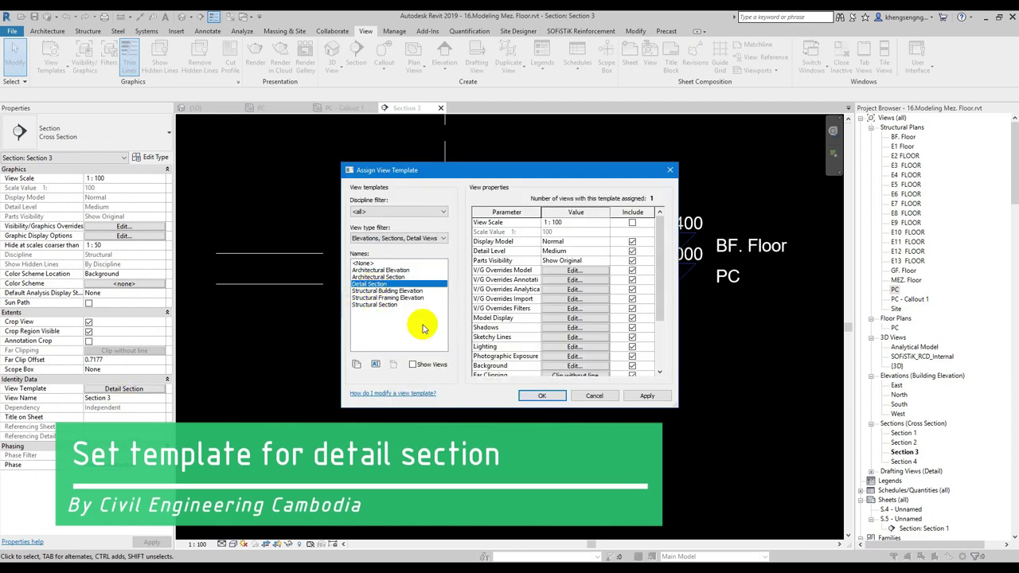
pyautogui.click(644, 394)
pyautogui.click(542, 396)
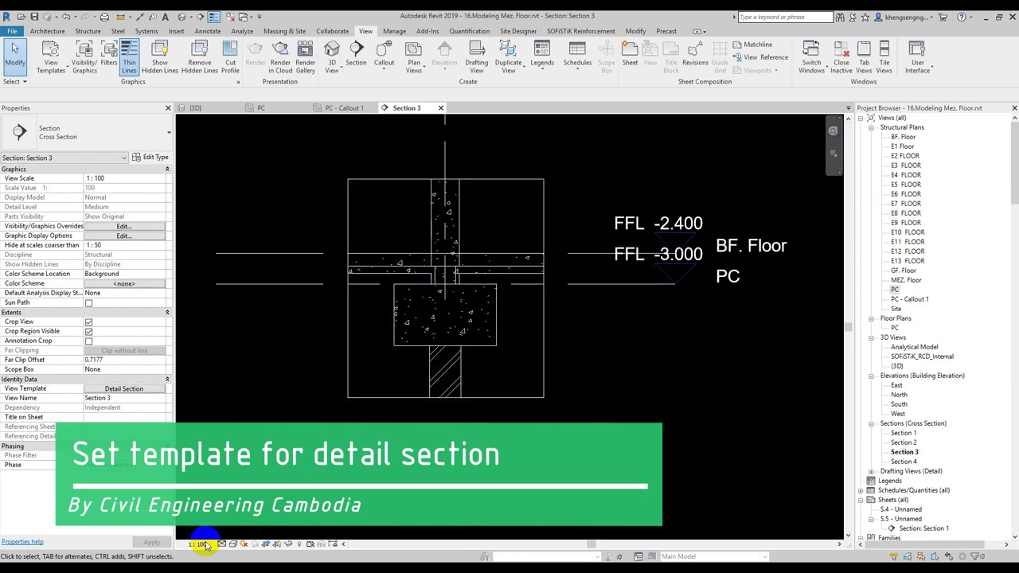
# - Change Section 3's view scale from 1:100 to 1:25
pyautogui.click(199, 545)
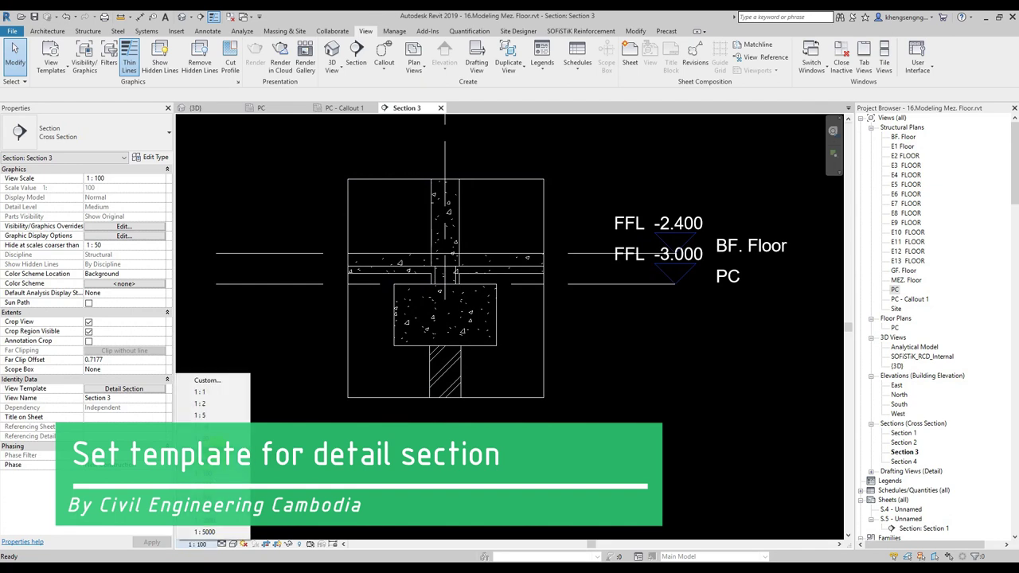
pyautogui.click(203, 452)
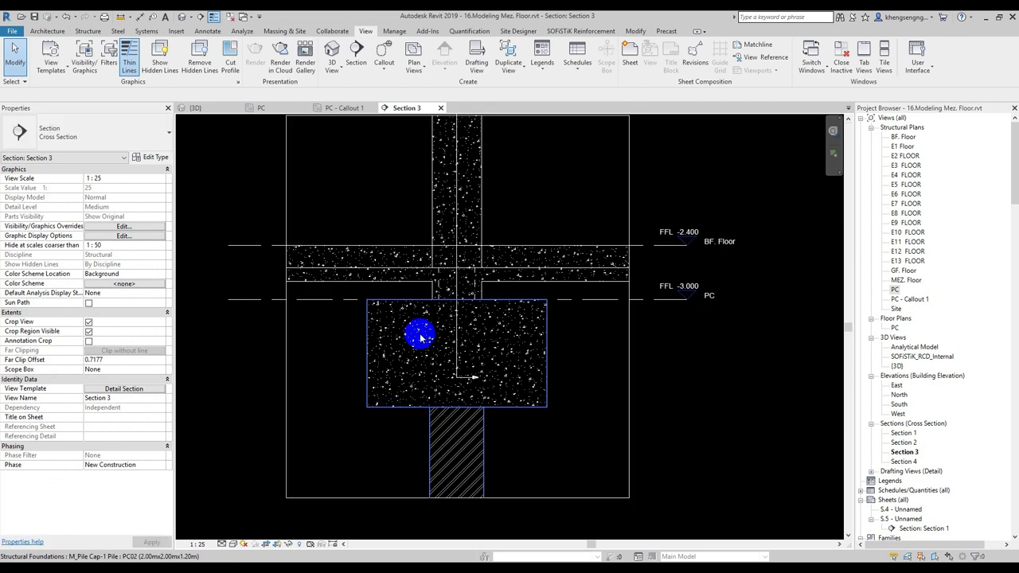
pyautogui.moveTo(428, 357); pyautogui.dragTo(451, 380, button='middle')
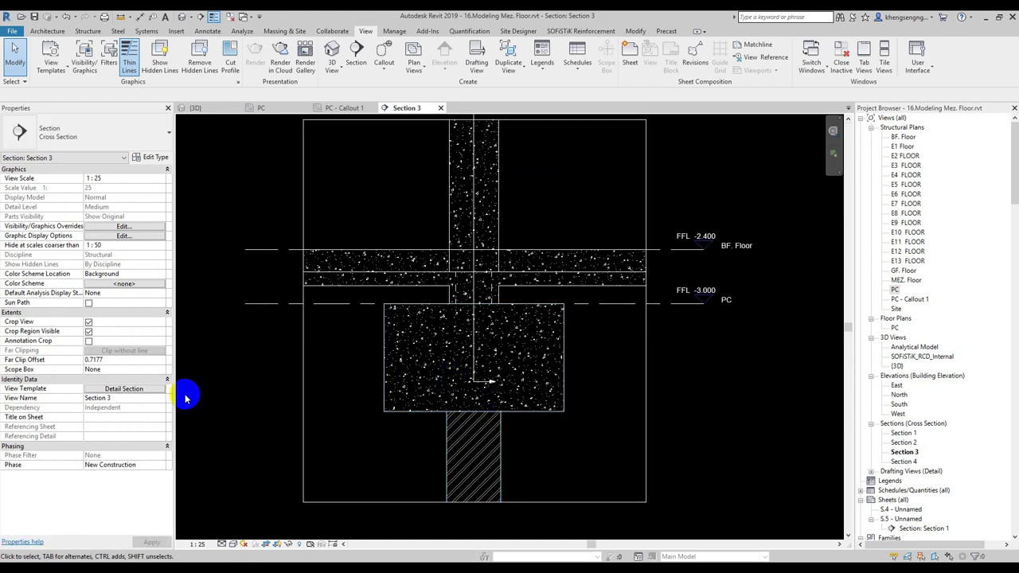
pyautogui.click(136, 389)
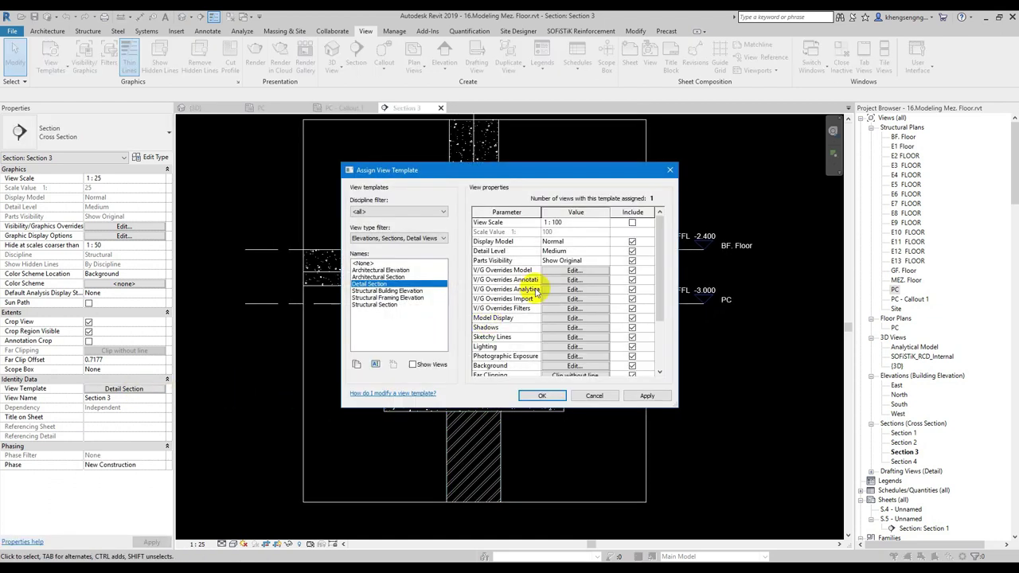
pyautogui.moveTo(677, 406)
pyautogui.mouseDown()
pyautogui.moveTo(731, 482)
pyautogui.moveTo(769, 511)
pyautogui.mouseUp()
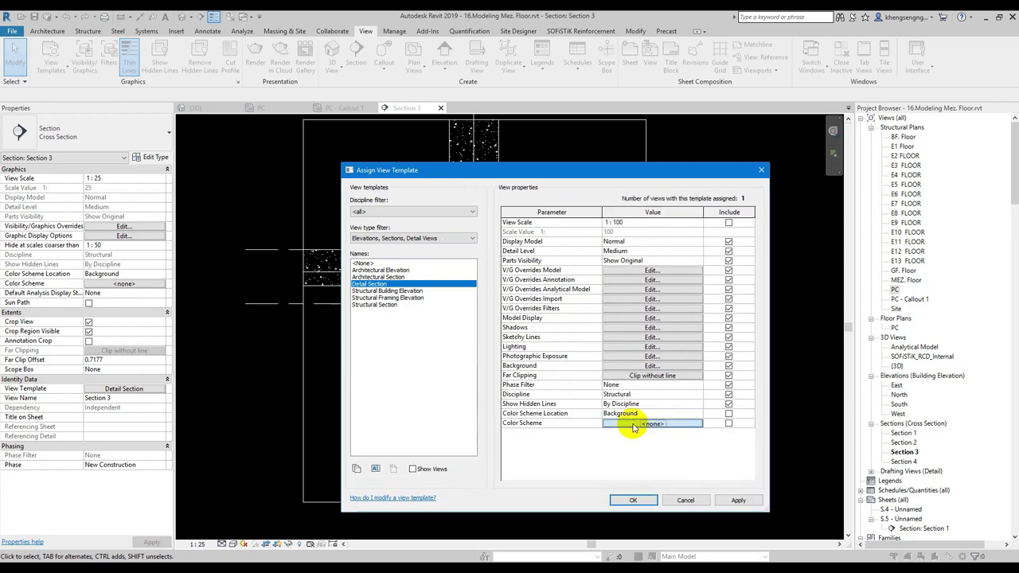
pyautogui.click(633, 425)
pyautogui.press('Escape')
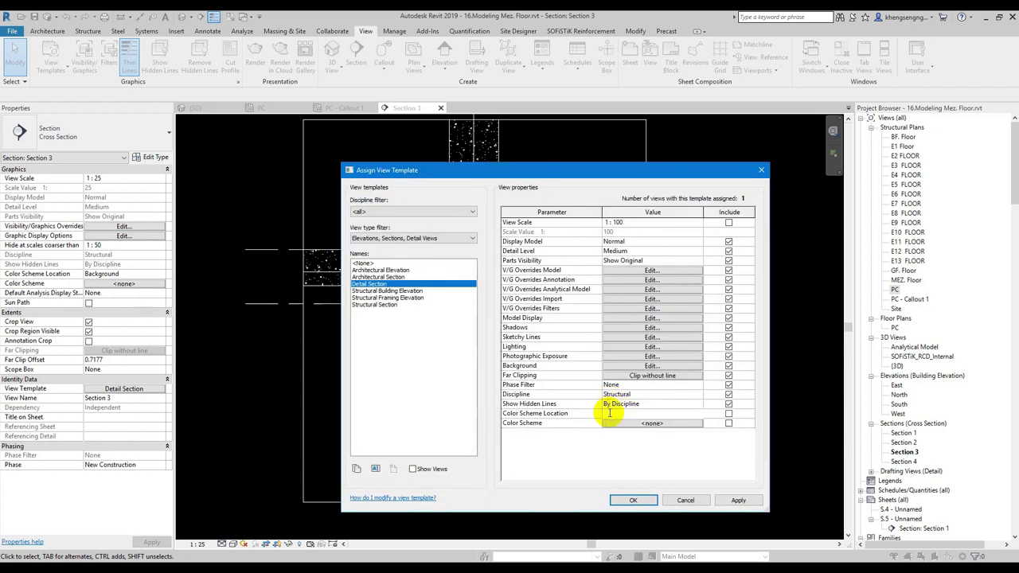
pyautogui.click(629, 376)
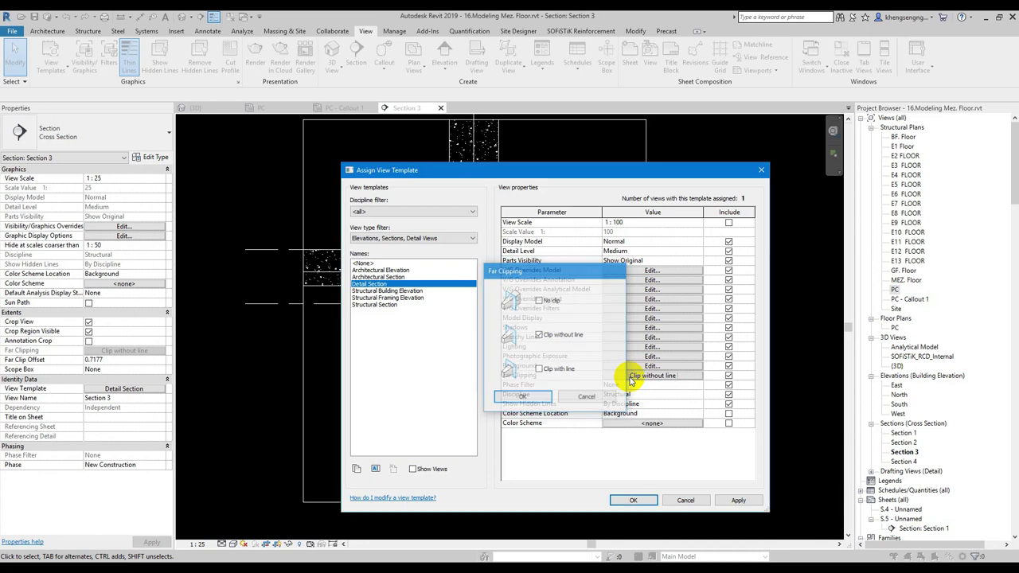
pyautogui.press('Escape')
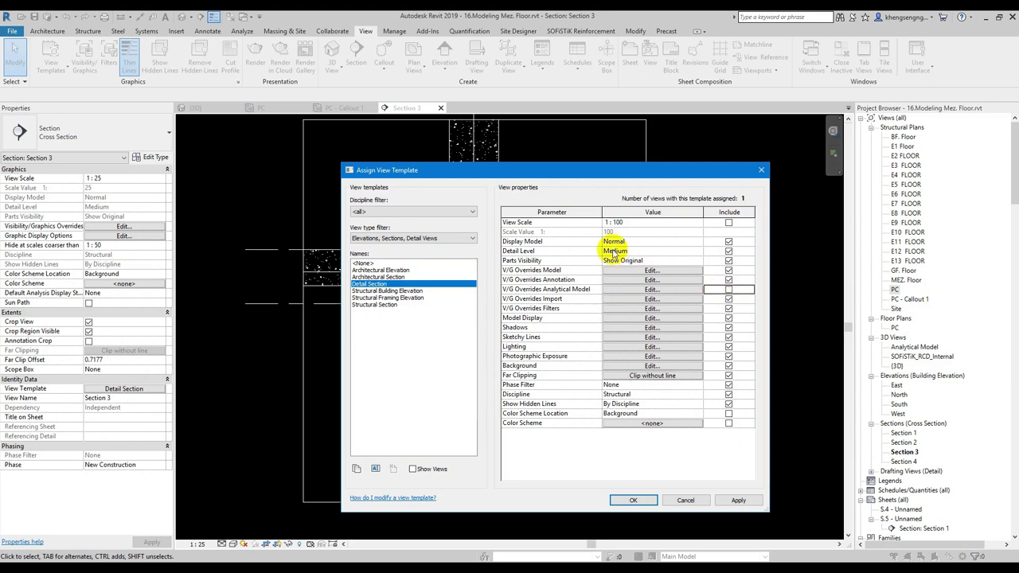
pyautogui.click(698, 252)
pyautogui.click(697, 252)
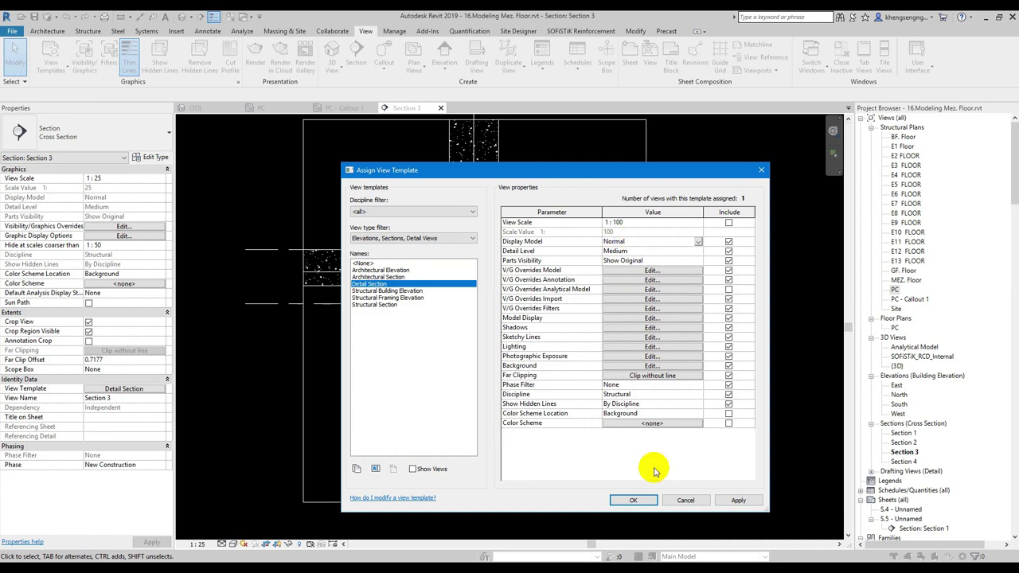
pyautogui.click(631, 501)
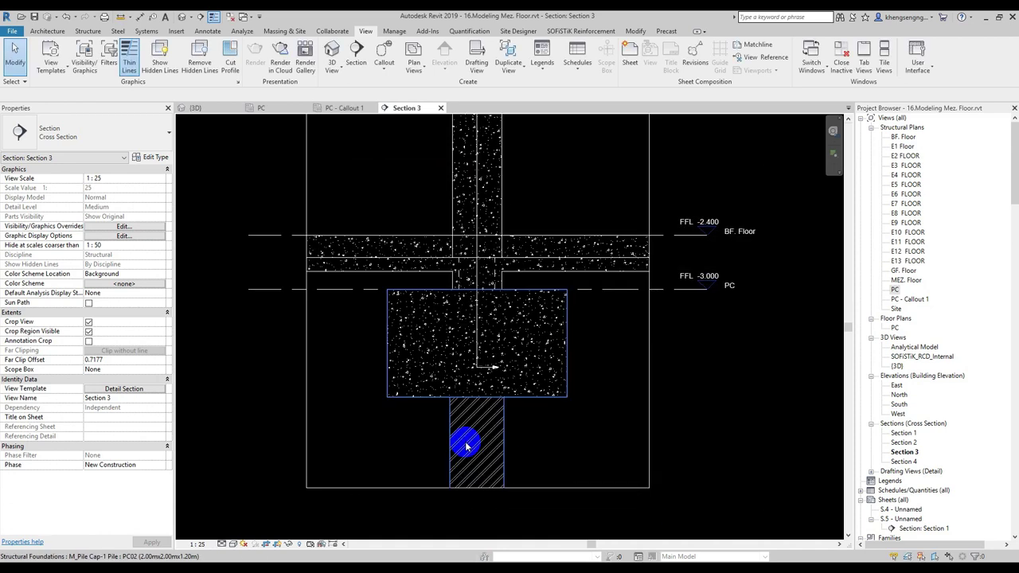
# - Set the Detail Section template's view scale to 1:25 and apply it
pyautogui.click(147, 388)
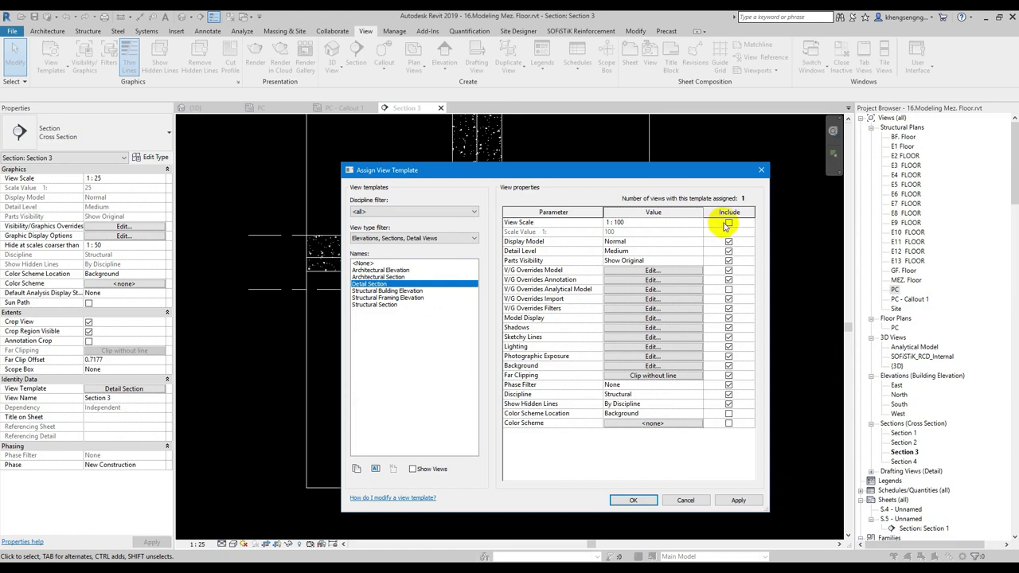
pyautogui.click(696, 222)
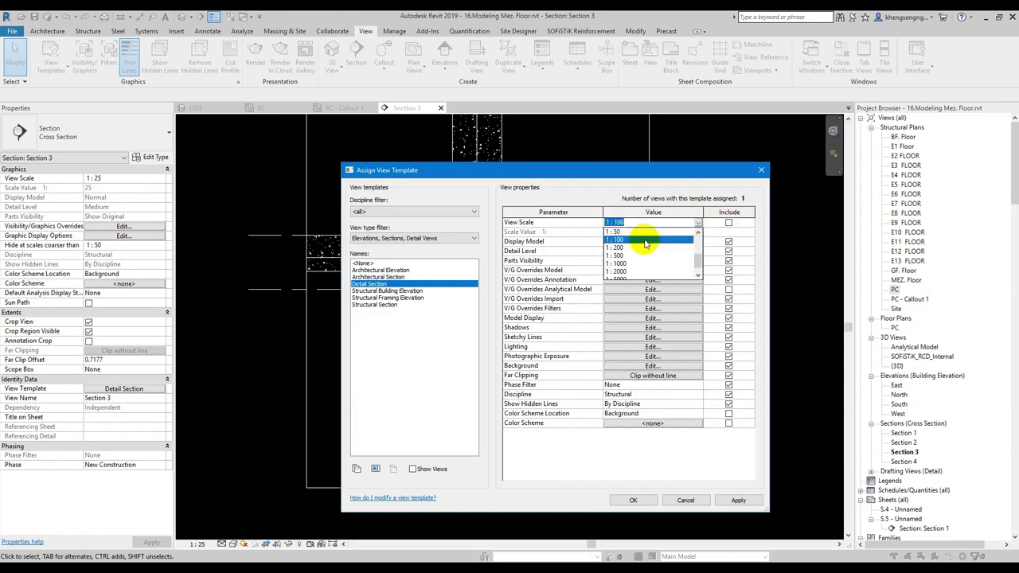
pyautogui.scroll(3, 621, 259)
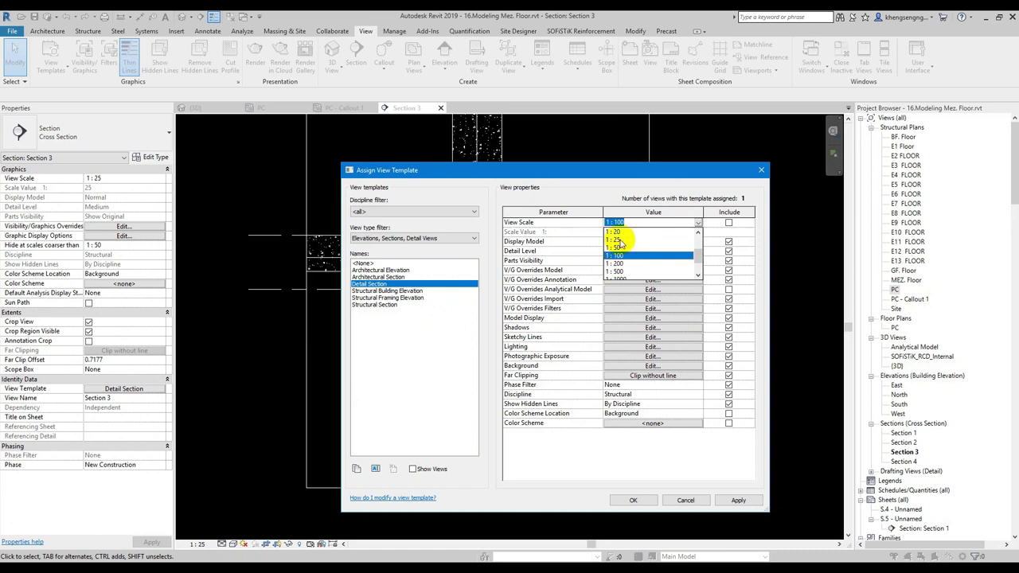
pyautogui.click(619, 241)
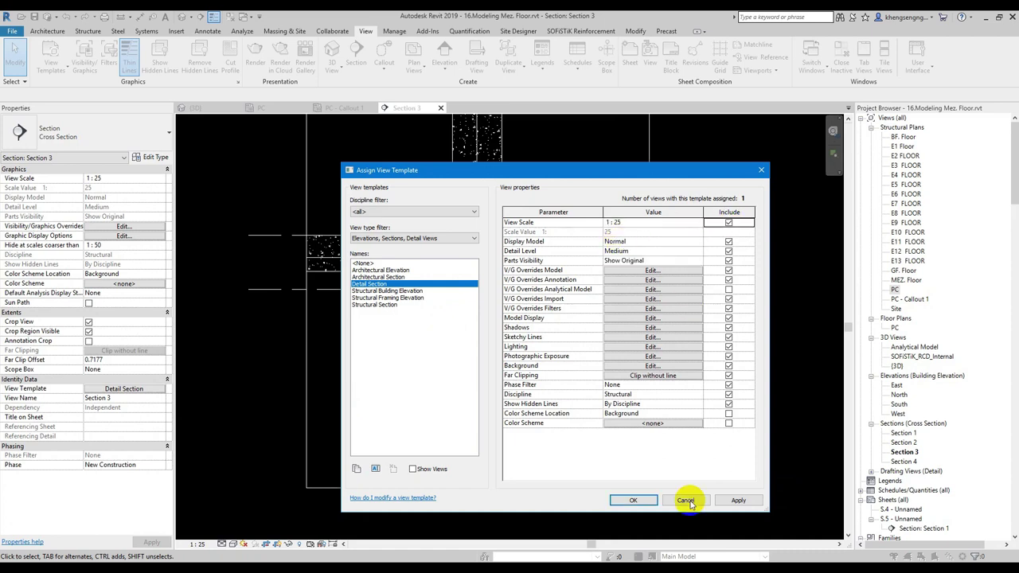
pyautogui.click(739, 500)
pyautogui.click(621, 500)
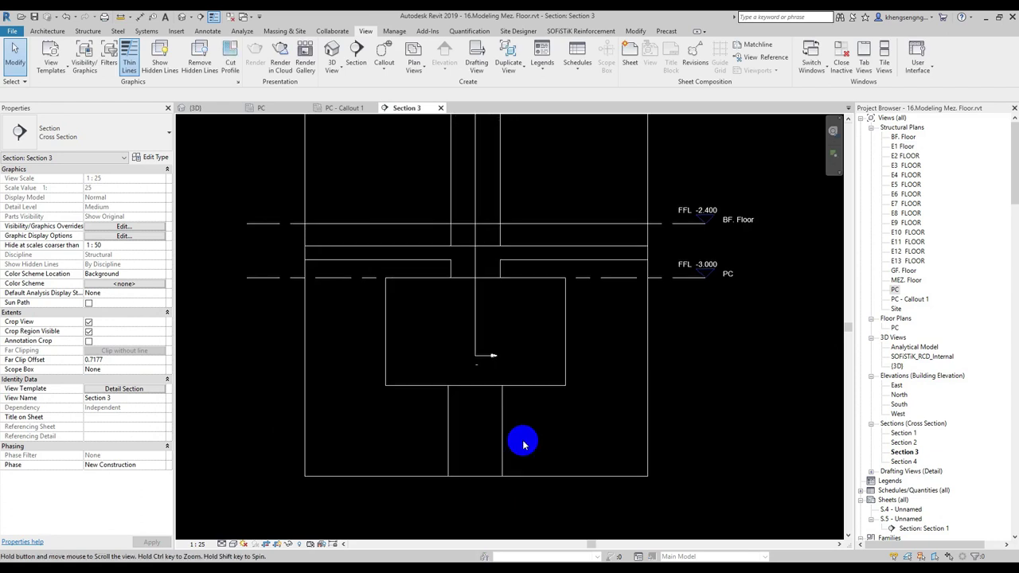
# - Extend the Section 4 cut line down below the pile
pyautogui.scroll(-2, 493, 359)
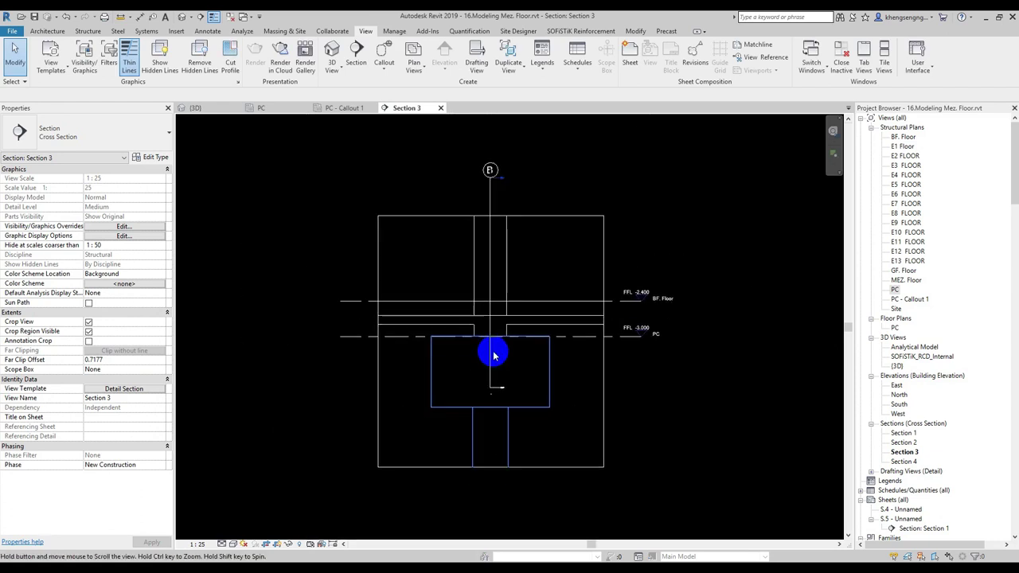
pyautogui.click(488, 247)
pyautogui.press('Escape')
pyautogui.click(487, 154)
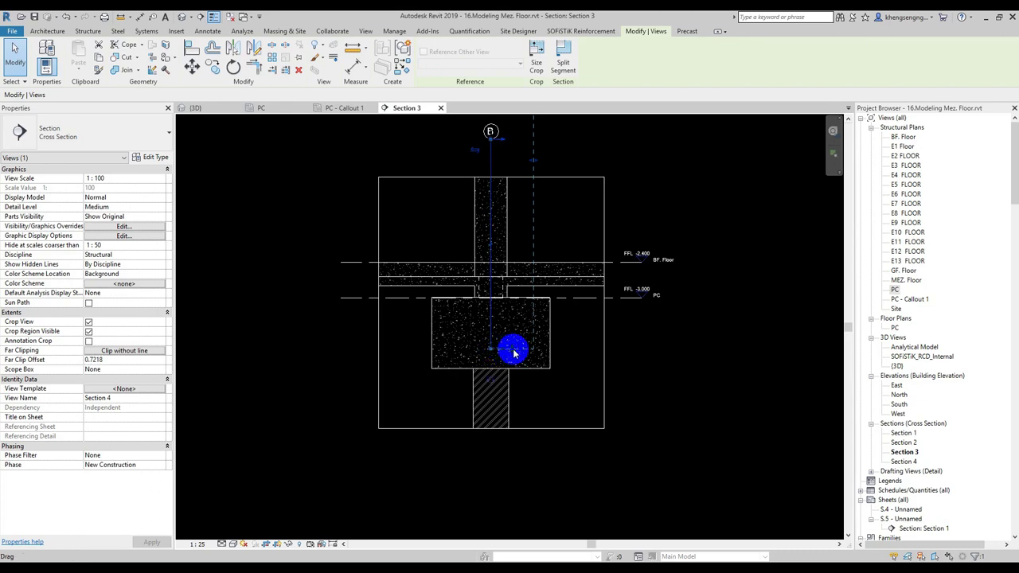
pyautogui.moveTo(514, 350); pyautogui.dragTo(521, 522)
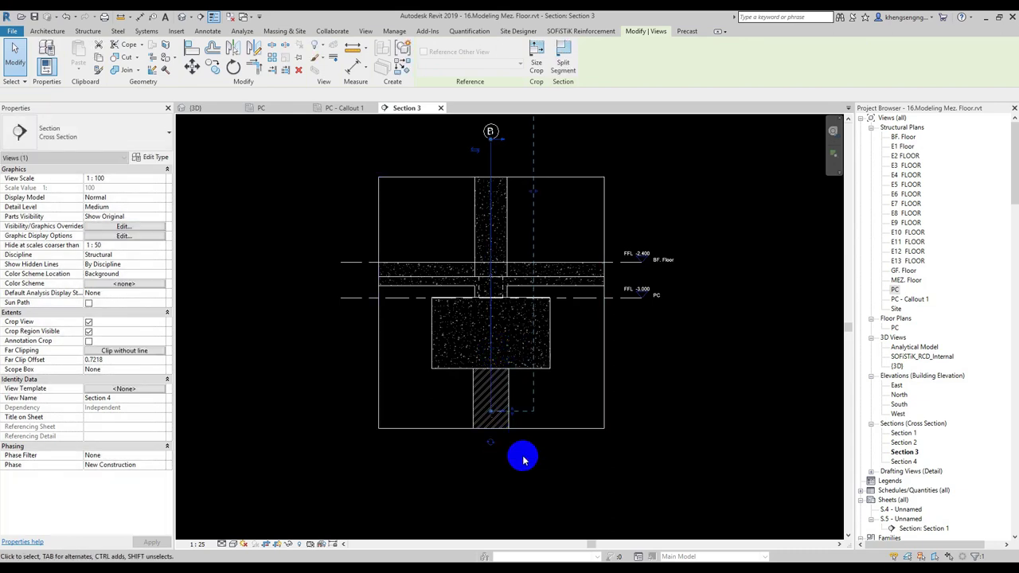
pyautogui.click(521, 521)
pyautogui.scroll(1, 505, 483)
pyautogui.scroll(2, 496, 375)
pyautogui.scroll(2, 556, 305)
pyautogui.scroll(1, 556, 305)
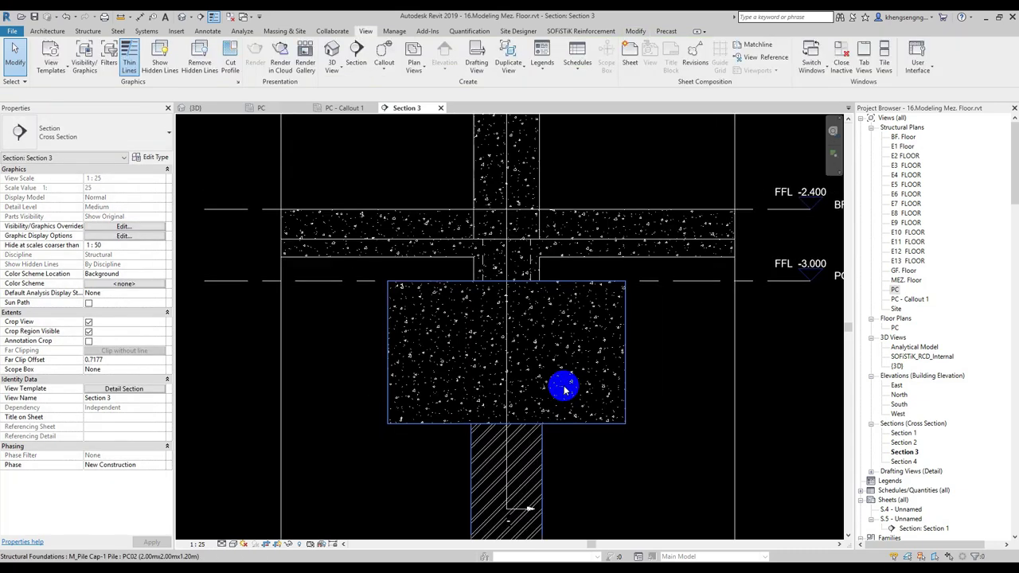
pyautogui.scroll(2, 570, 375)
pyautogui.scroll(-3, 589, 382)
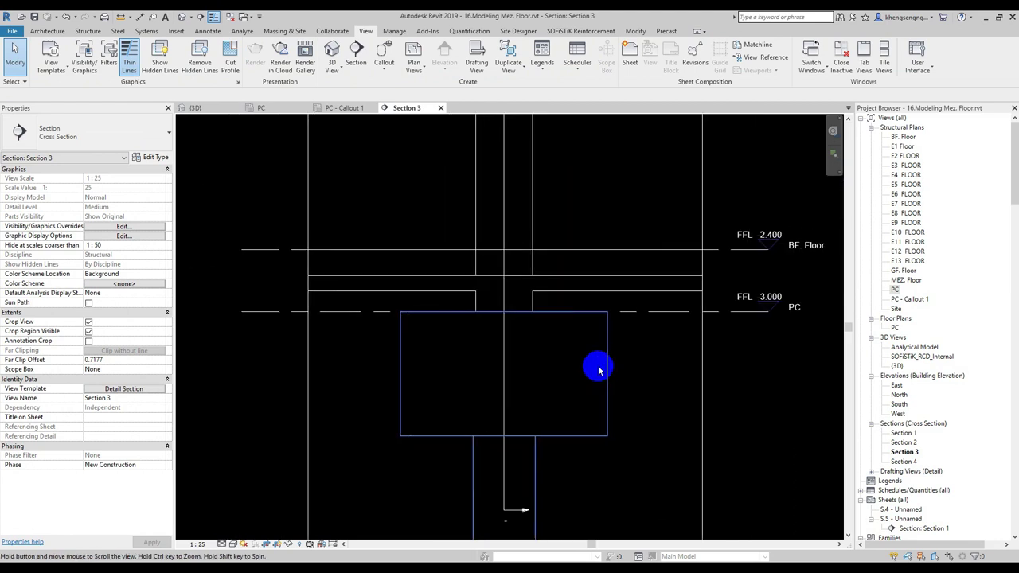
pyautogui.scroll(-2, 589, 382)
pyautogui.scroll(1, 622, 422)
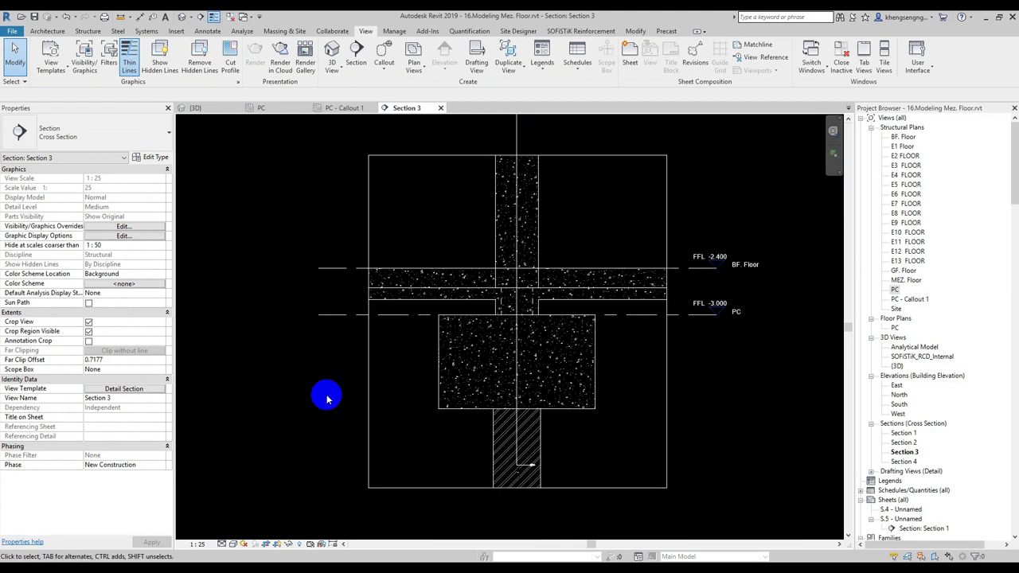
pyautogui.click(153, 389)
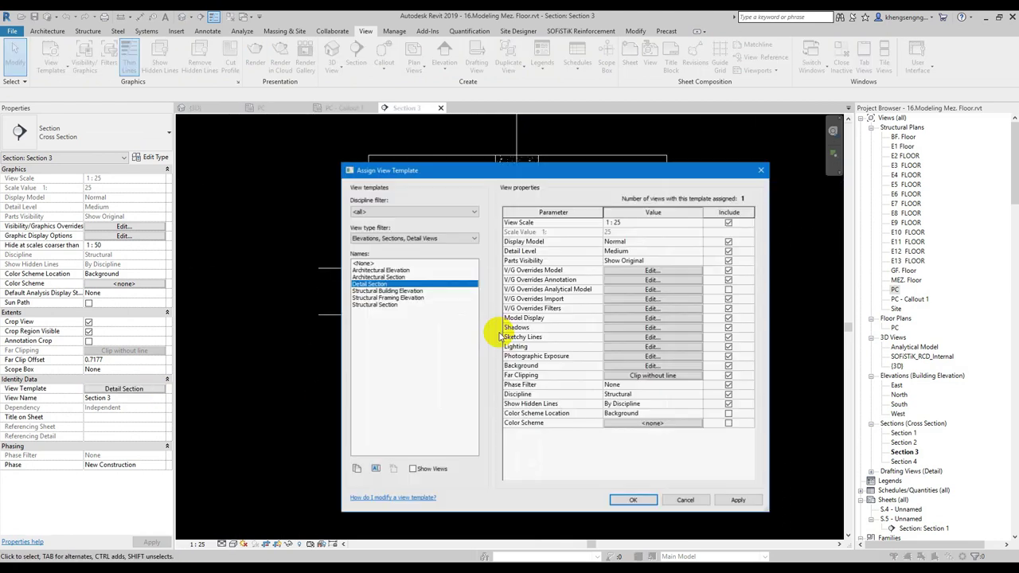
# - Review the Detail Section template's model, analytical and imported category overrides
pyautogui.click(625, 273)
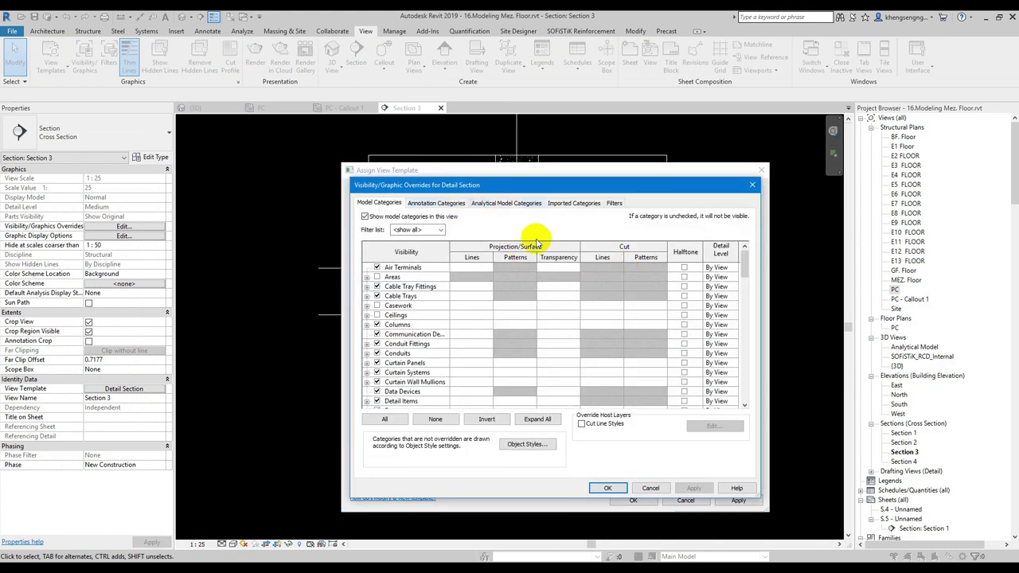
pyautogui.click(486, 203)
pyautogui.press('Escape')
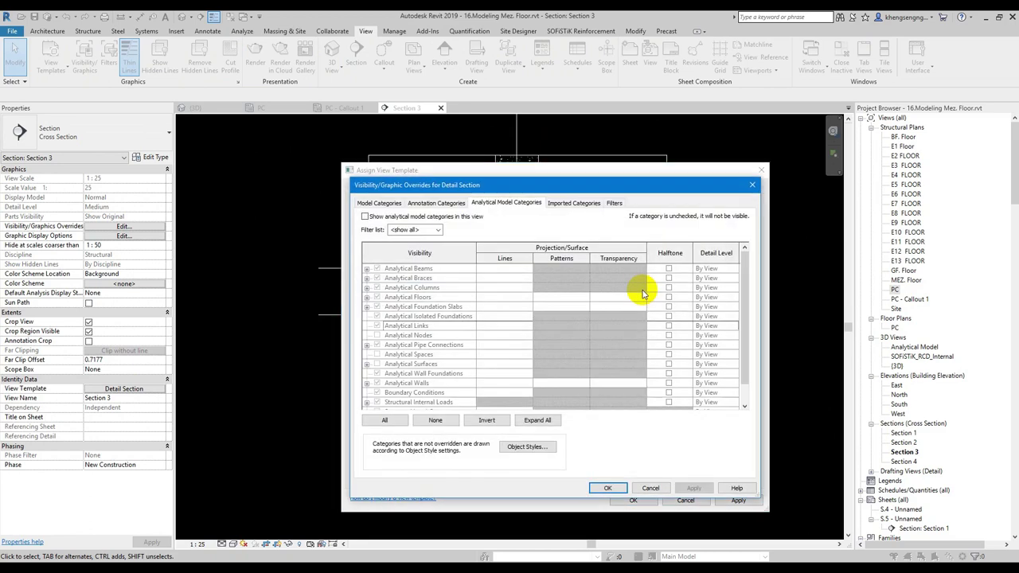
pyautogui.click(652, 298)
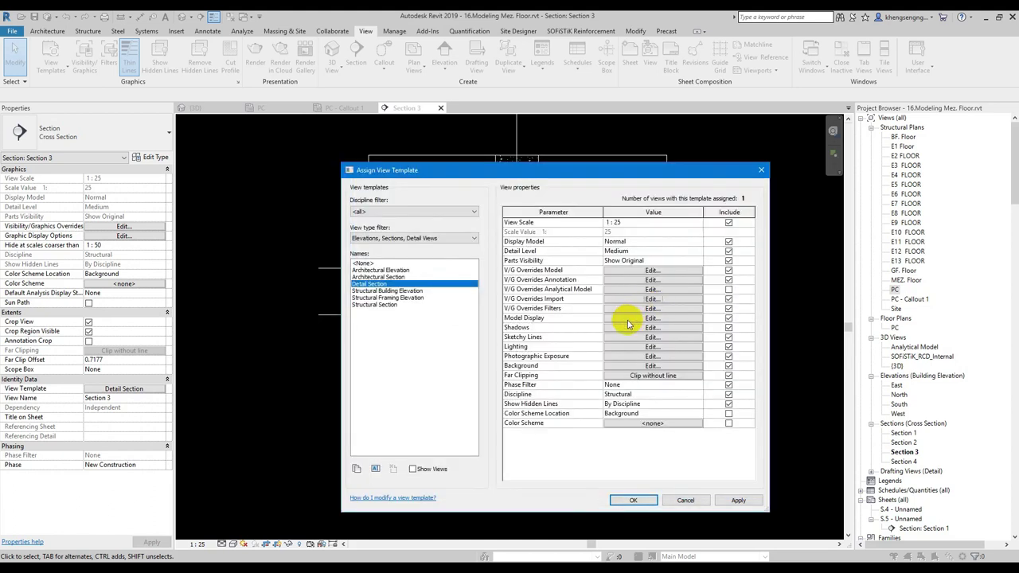
# - Check the graphic display and background settings, then confirm the Detail Section template
pyautogui.click(627, 329)
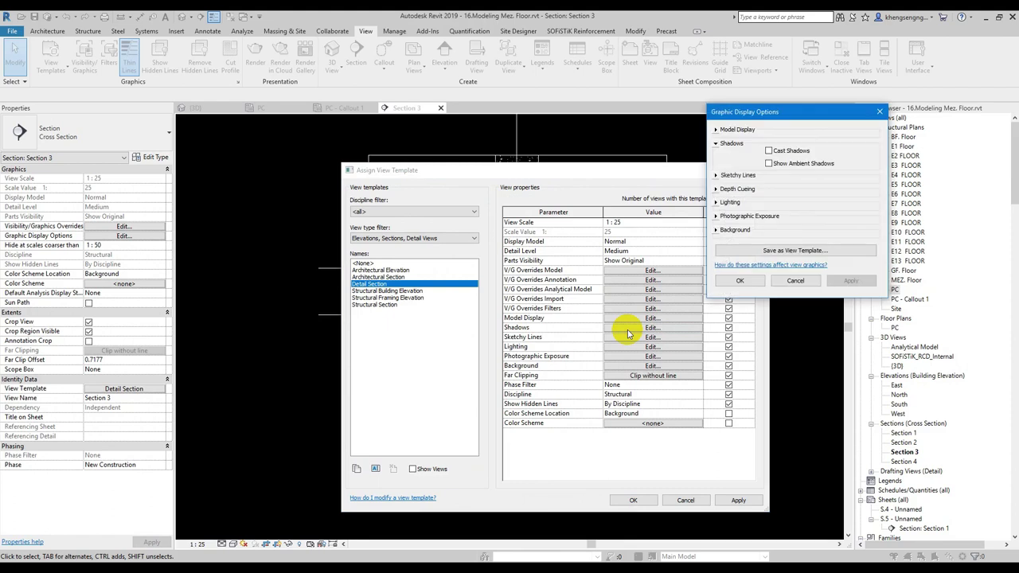
pyautogui.click(717, 176)
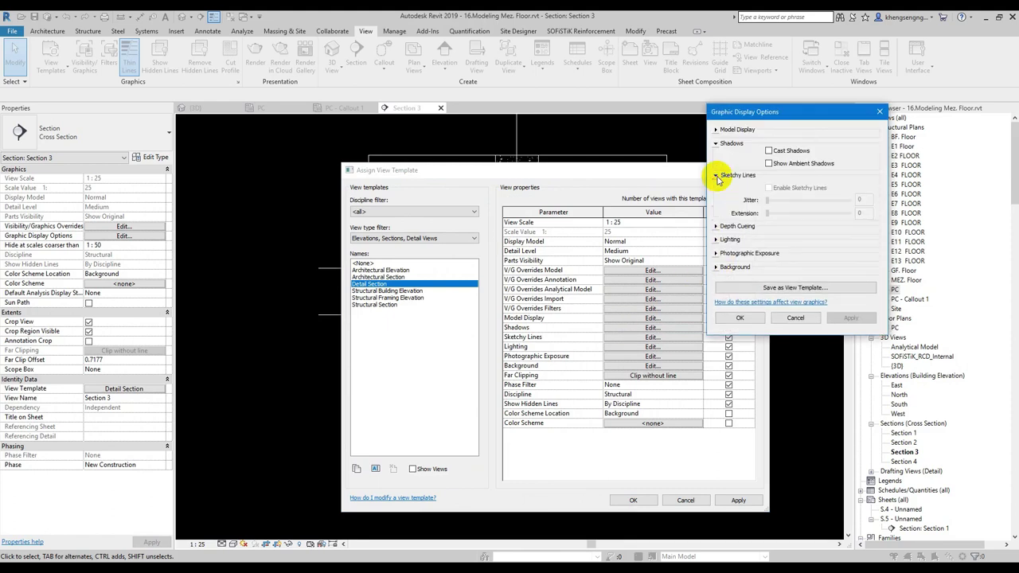
pyautogui.click(717, 176)
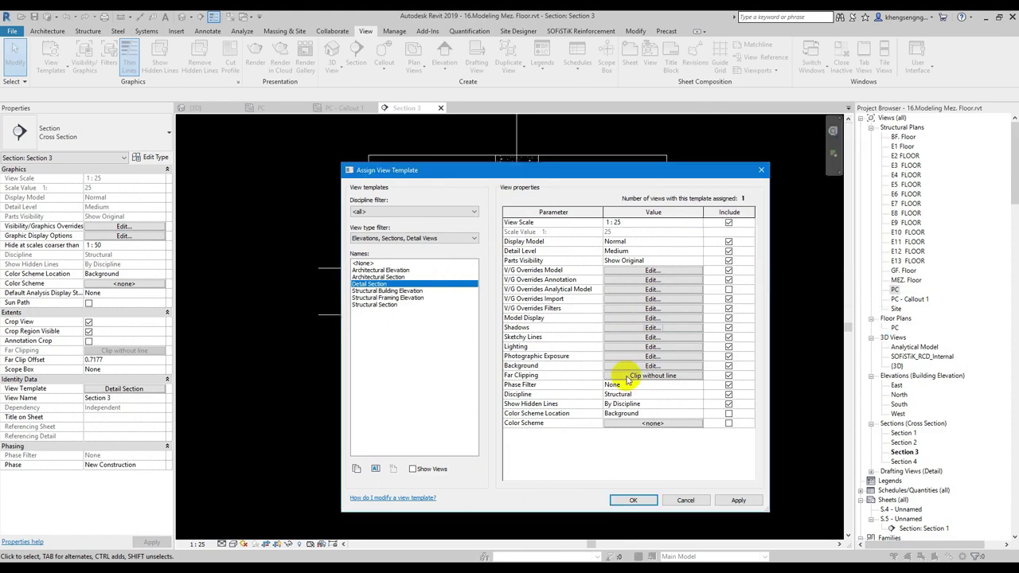
pyautogui.click(653, 366)
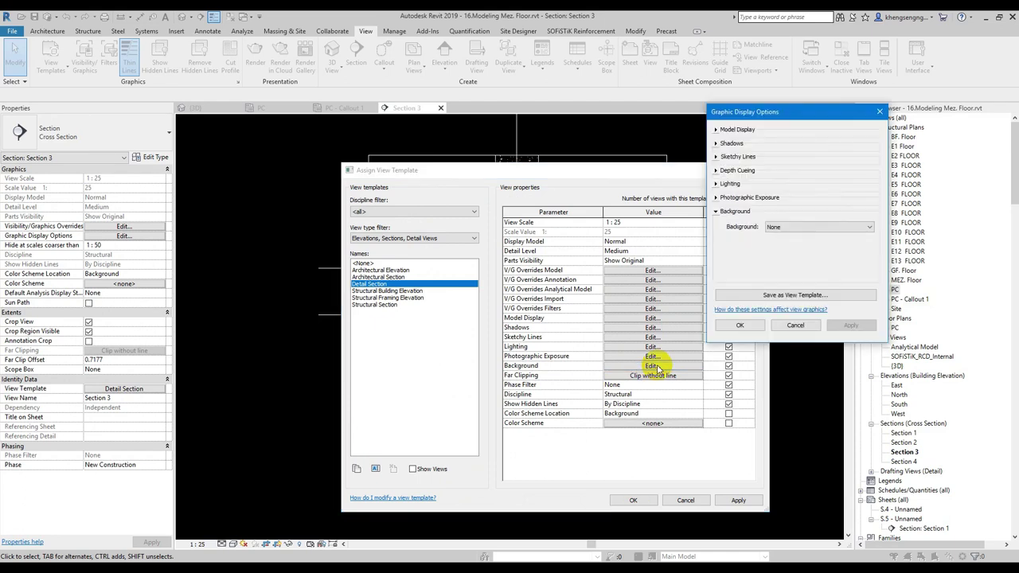
pyautogui.press('Escape')
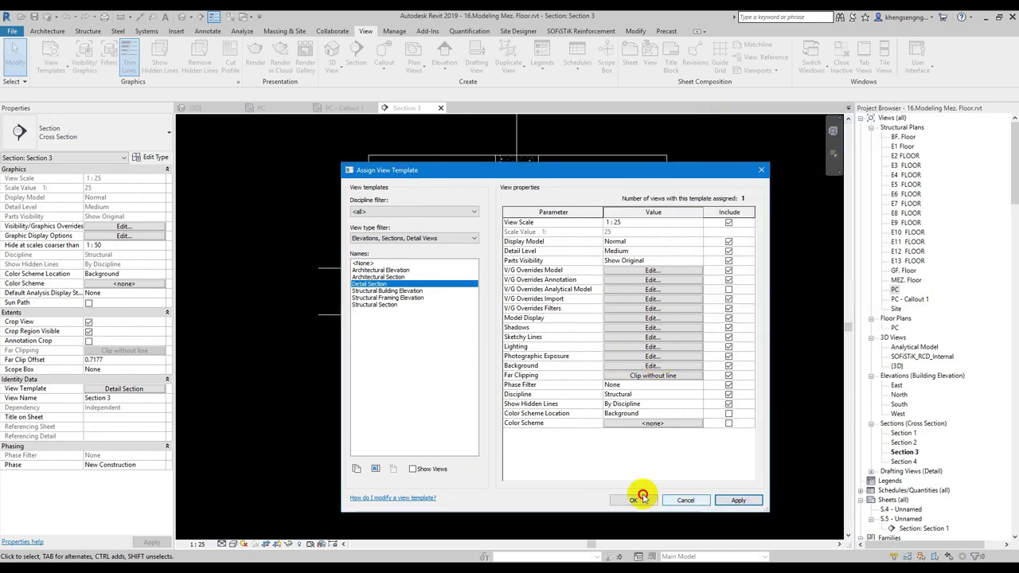
pyautogui.click(643, 498)
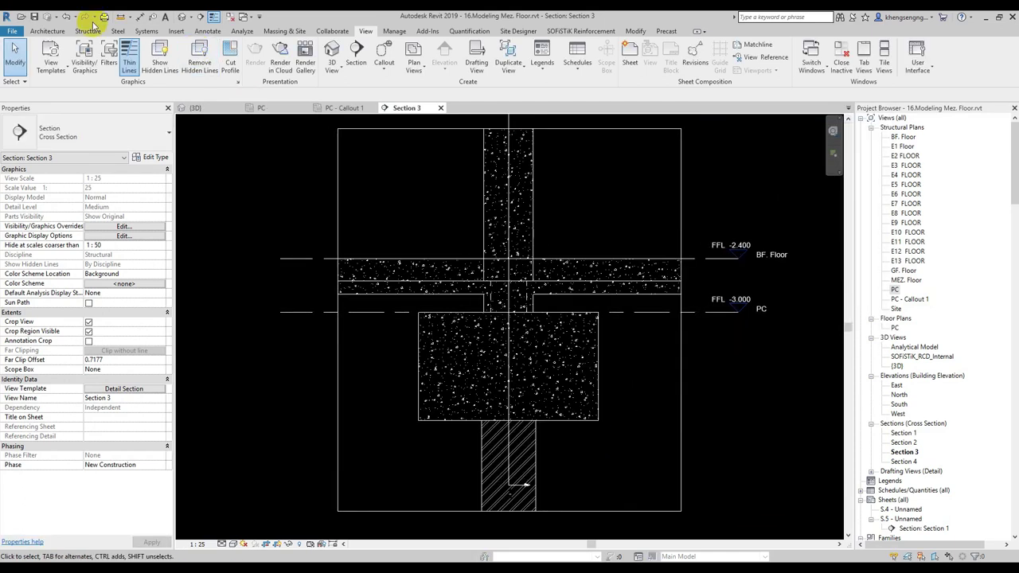
pyautogui.click(87, 30)
# - Pick the U-shaped rebar shape, cancel placement, and window-select the pile cap and pile
pyautogui.moveTo(278, 209); pyautogui.dragTo(288, 242, button='middle')
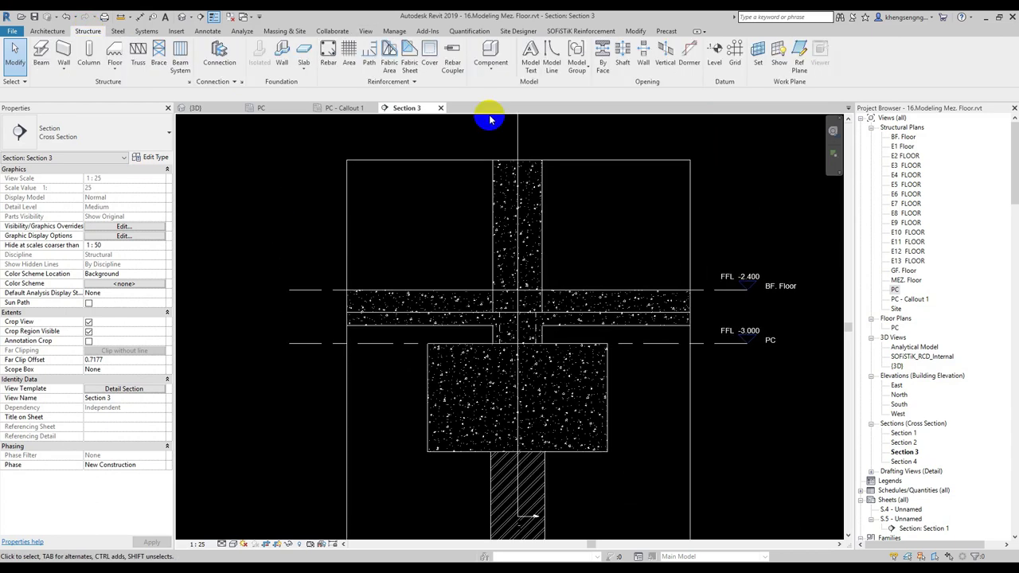
pyautogui.click(328, 50)
pyautogui.scroll(2, 504, 357)
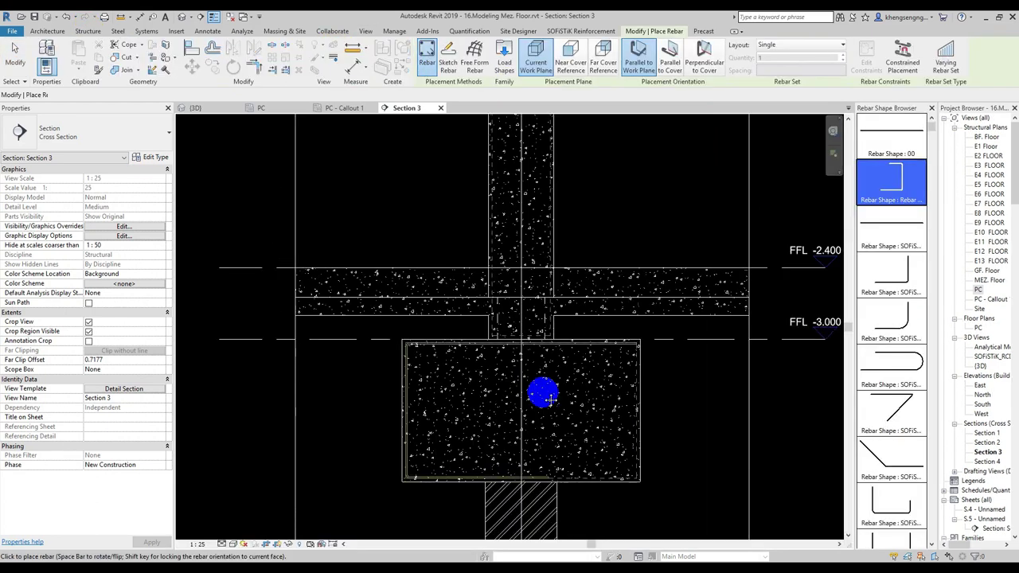
pyautogui.scroll(-1, 898, 460)
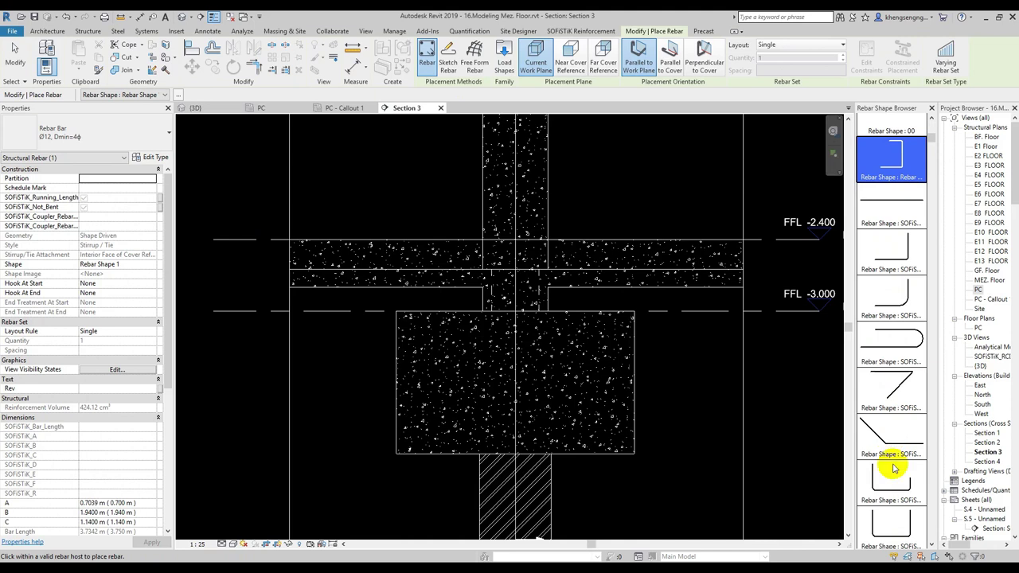
pyautogui.click(894, 522)
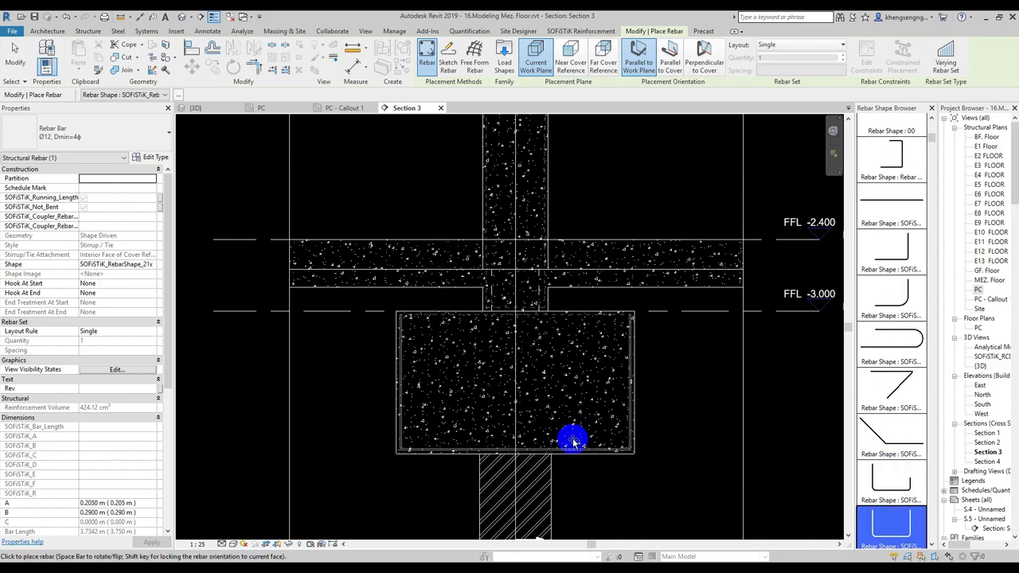
pyautogui.press('Escape')
pyautogui.press('Escape')
pyautogui.moveTo(325, 187); pyautogui.dragTo(698, 494)
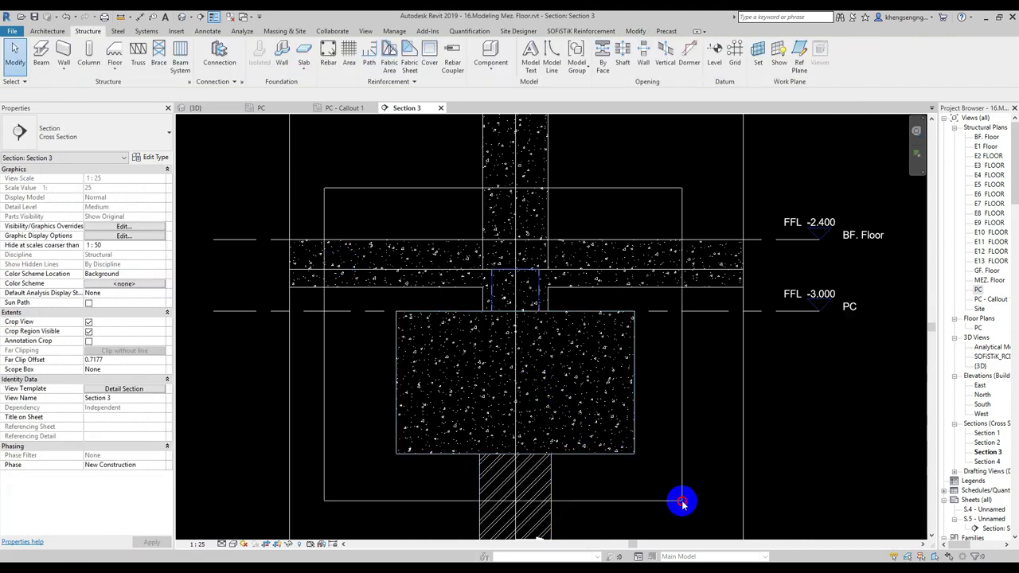
pyautogui.click(623, 455)
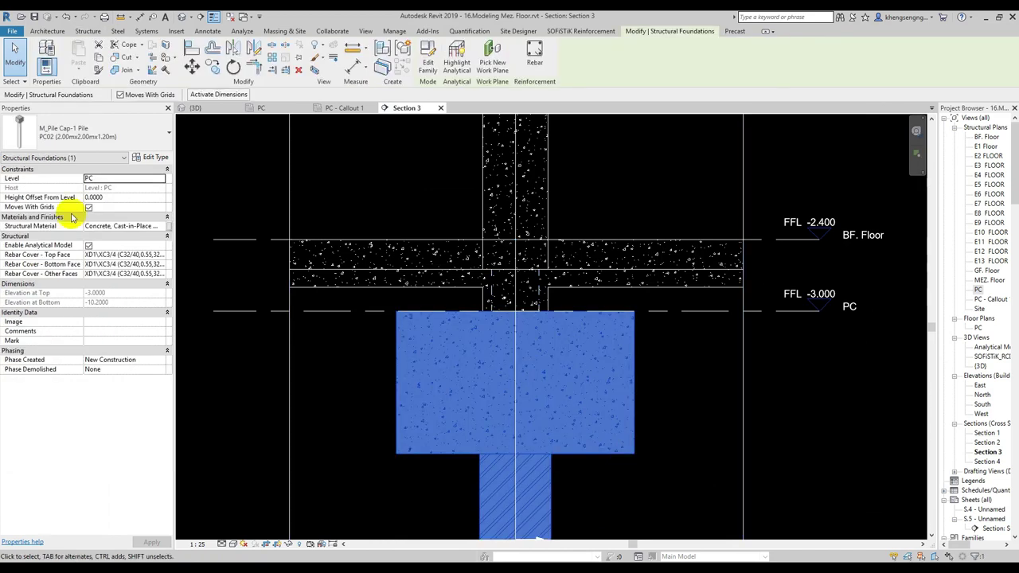
# - Set the Top Face and Bottom Face rebar covers to XD3\XC3/4(IIIB) (C25/30)
pyautogui.click(161, 256)
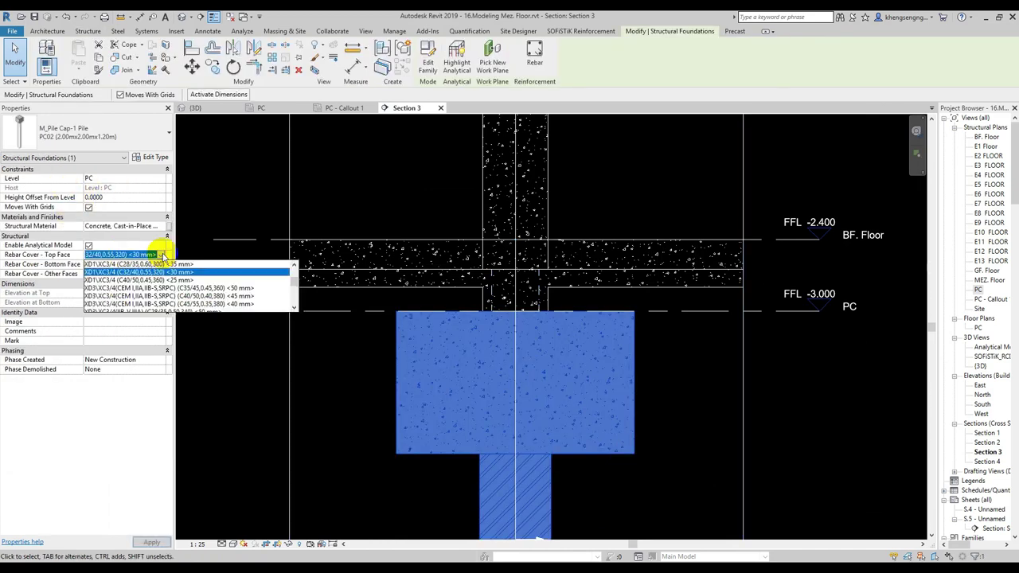
pyautogui.scroll(-5, 202, 301)
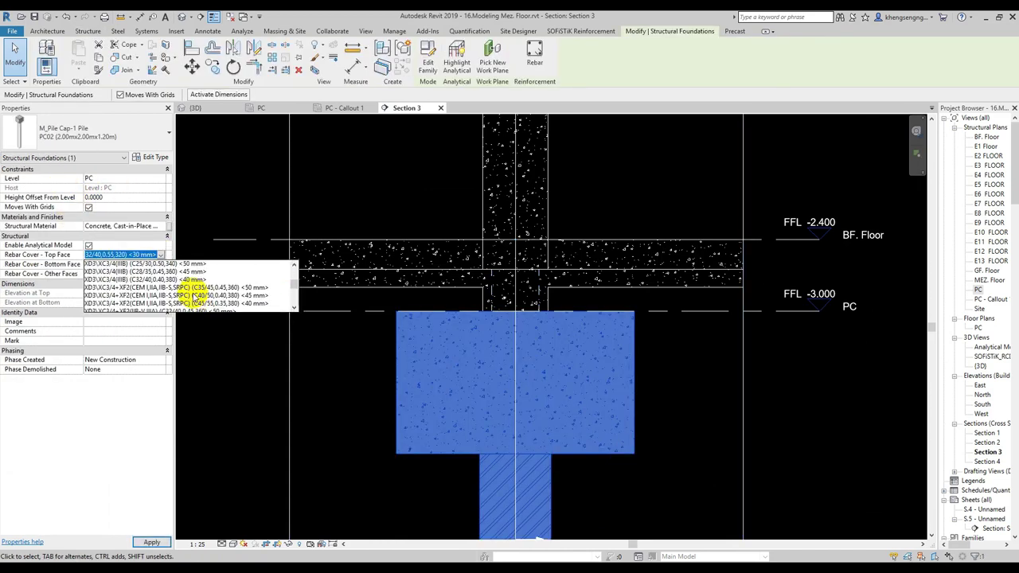
pyautogui.click(192, 297)
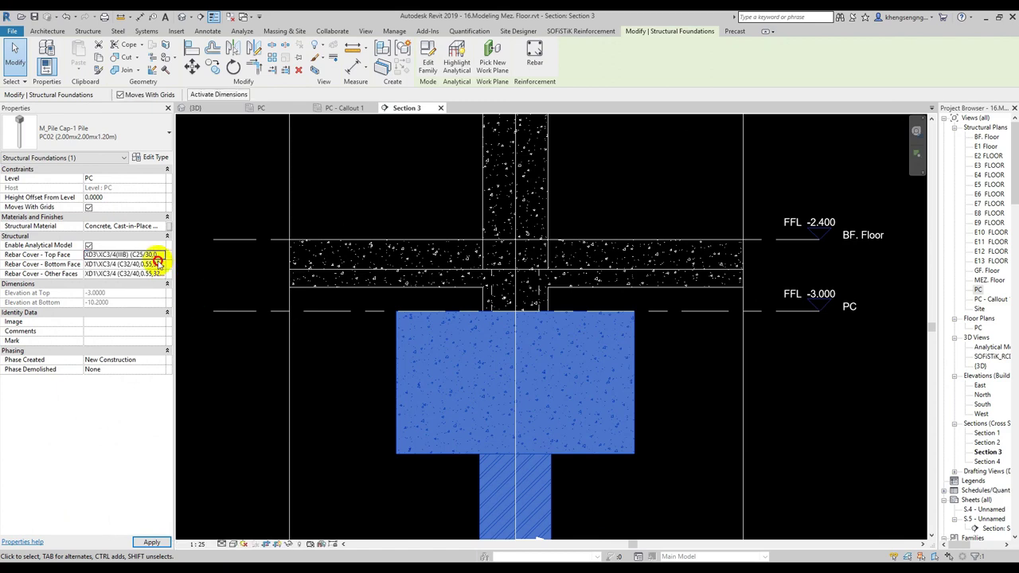
pyautogui.click(162, 264)
pyautogui.scroll(-2, 189, 313)
pyautogui.scroll(-3, 185, 306)
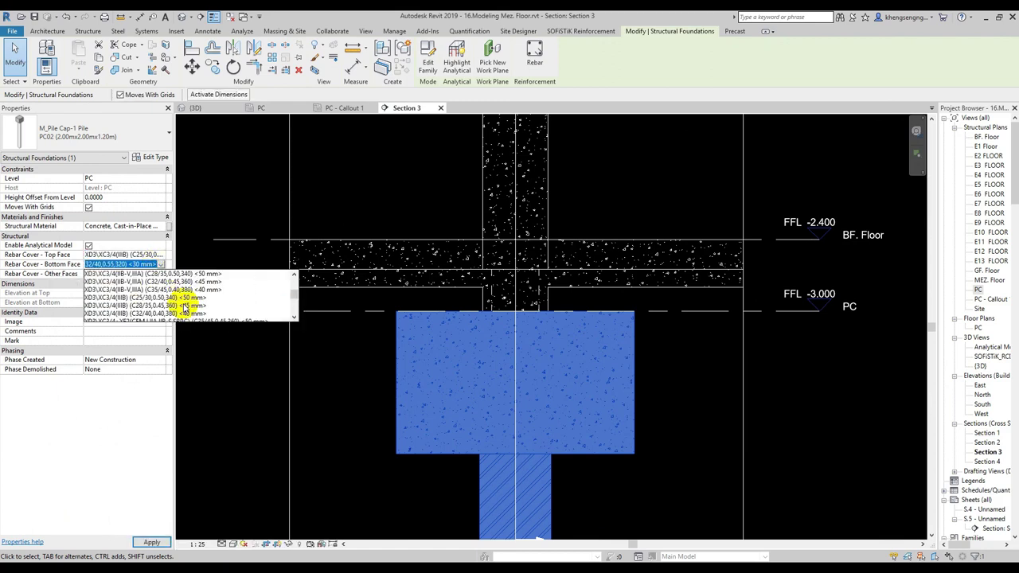
pyautogui.click(192, 298)
# - Set the Other Faces rebar cover to the same C25/30 class and deselect the pile cap
pyautogui.click(162, 275)
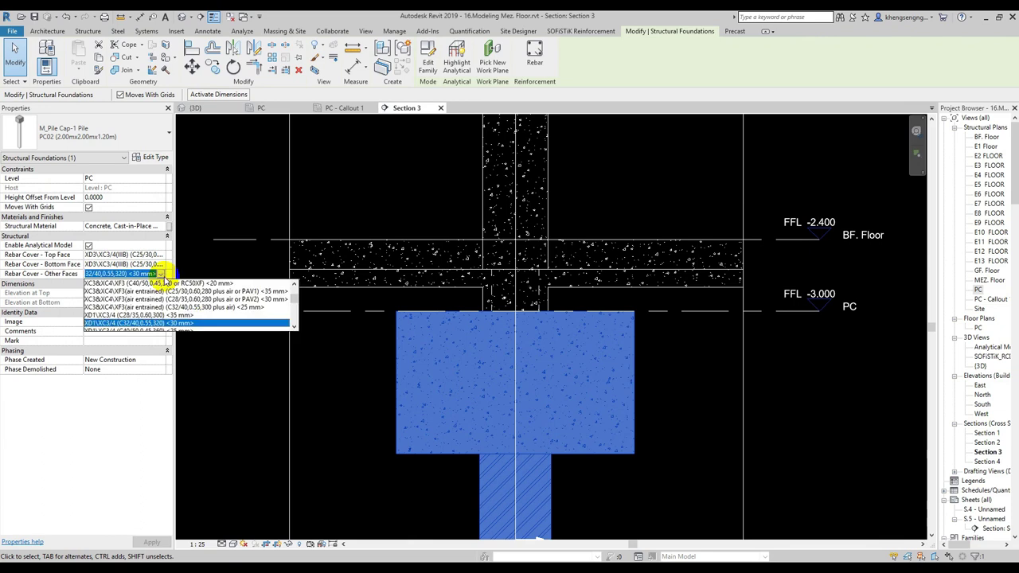
pyautogui.scroll(-2, 175, 305)
pyautogui.scroll(-1, 178, 308)
pyautogui.scroll(-2, 185, 313)
pyautogui.scroll(-2, 187, 311)
pyautogui.click(193, 316)
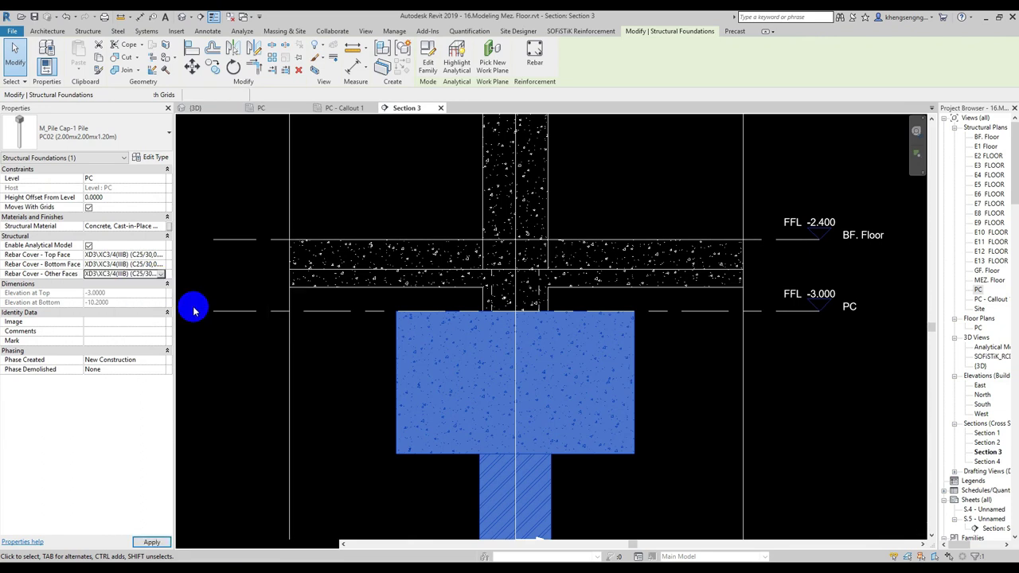
pyautogui.click(346, 361)
pyautogui.moveTo(353, 341); pyautogui.dragTo(570, 376, button='middle')
pyautogui.scroll(2, 449, 186)
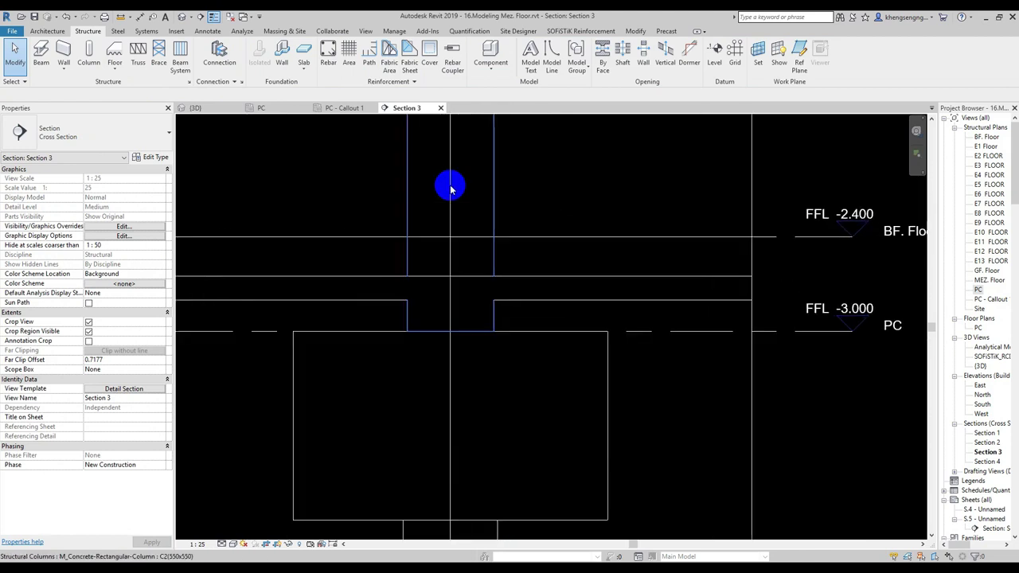
# - Place a U-shaped rebar inside the pile cap
pyautogui.click(331, 50)
pyautogui.click(484, 371)
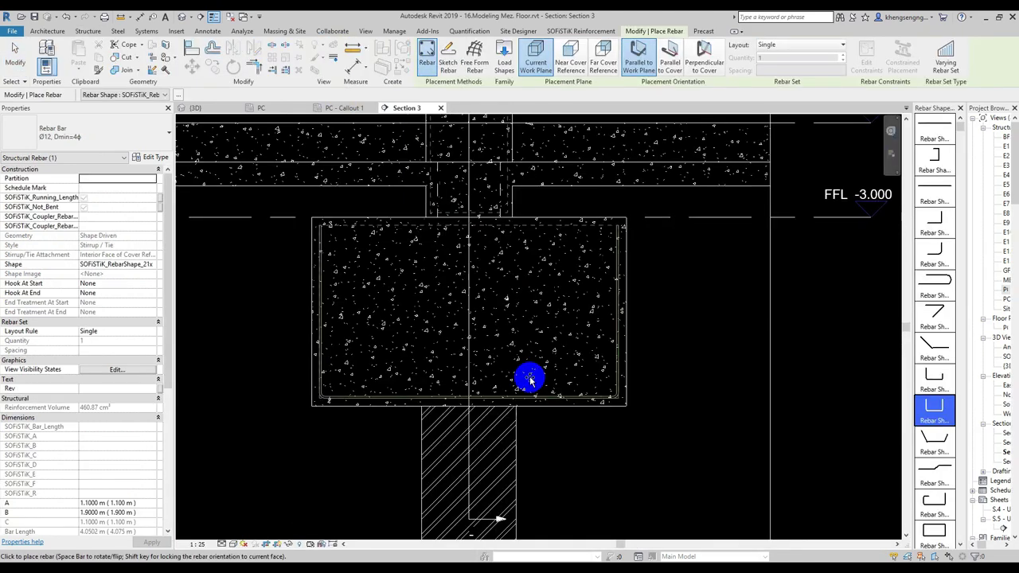
pyautogui.press('Escape')
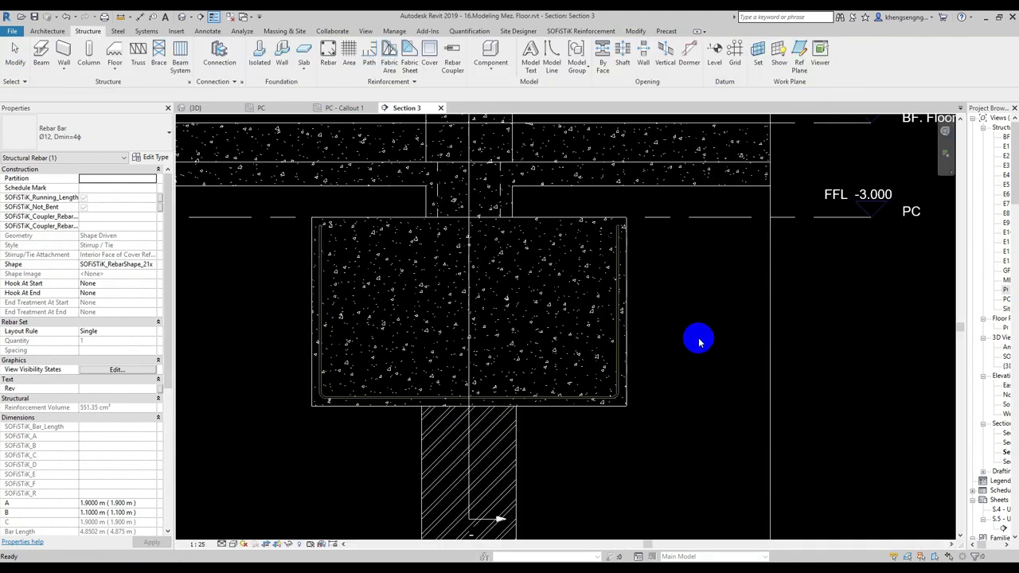
pyautogui.scroll(2, 701, 350)
# - Change the bottom U-bar's type to Ø20, Dmin=7ϕ
pyautogui.click(643, 426)
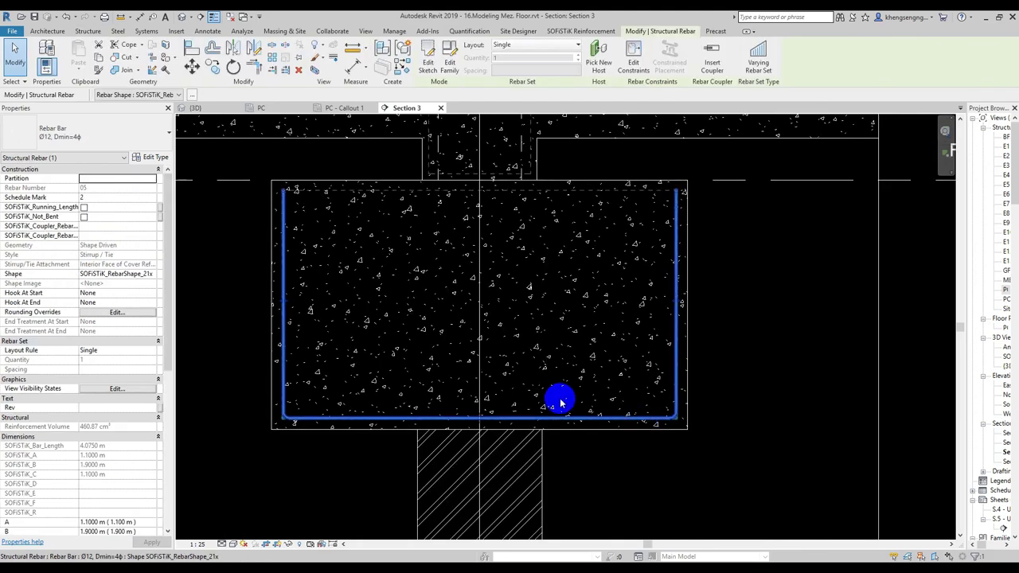
pyautogui.click(87, 132)
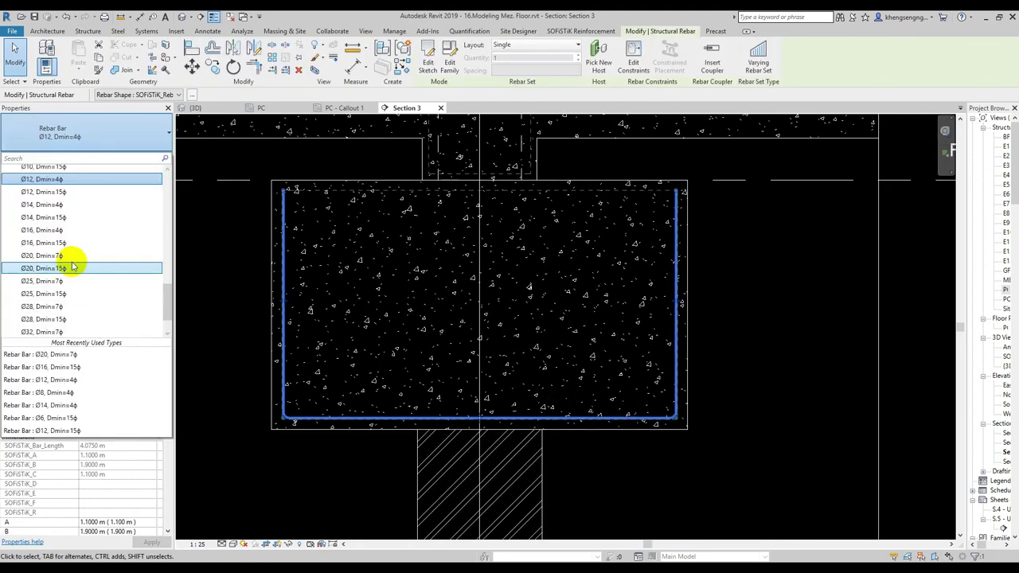
pyautogui.click(61, 256)
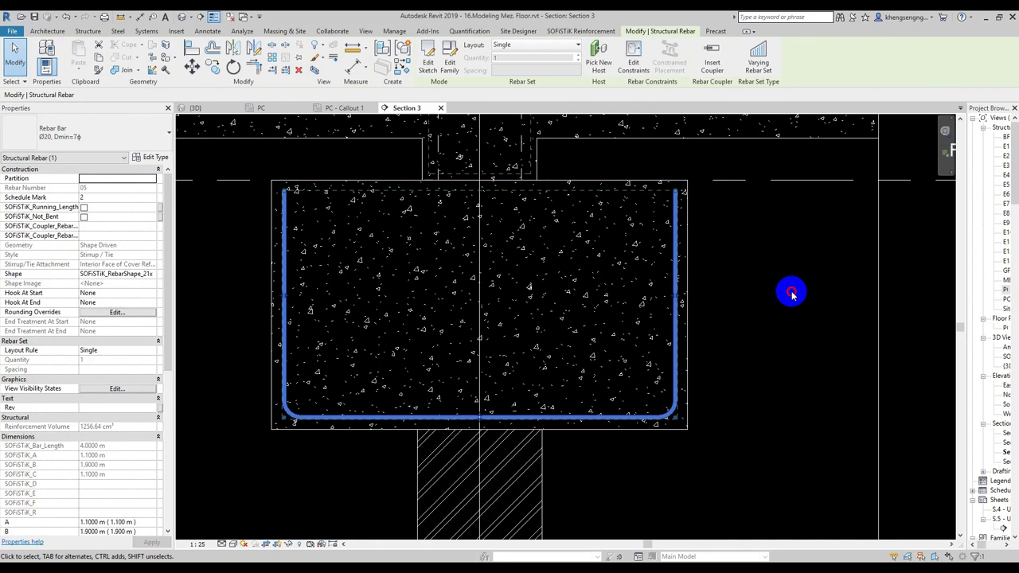
pyautogui.click(792, 292)
pyautogui.scroll(1, 665, 222)
pyautogui.moveTo(698, 414)
pyautogui.mouseDown(button='middle')
pyautogui.moveTo(599, 396)
pyautogui.moveTo(580, 416)
pyautogui.moveTo(605, 382)
pyautogui.mouseUp(button='middle')
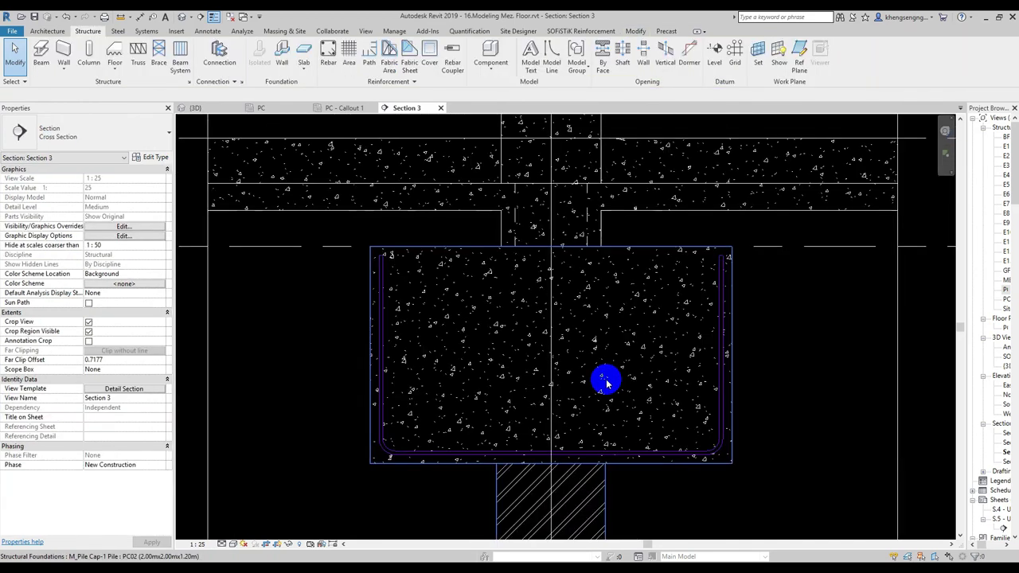
pyautogui.moveTo(469, 345); pyautogui.dragTo(443, 359, button='middle')
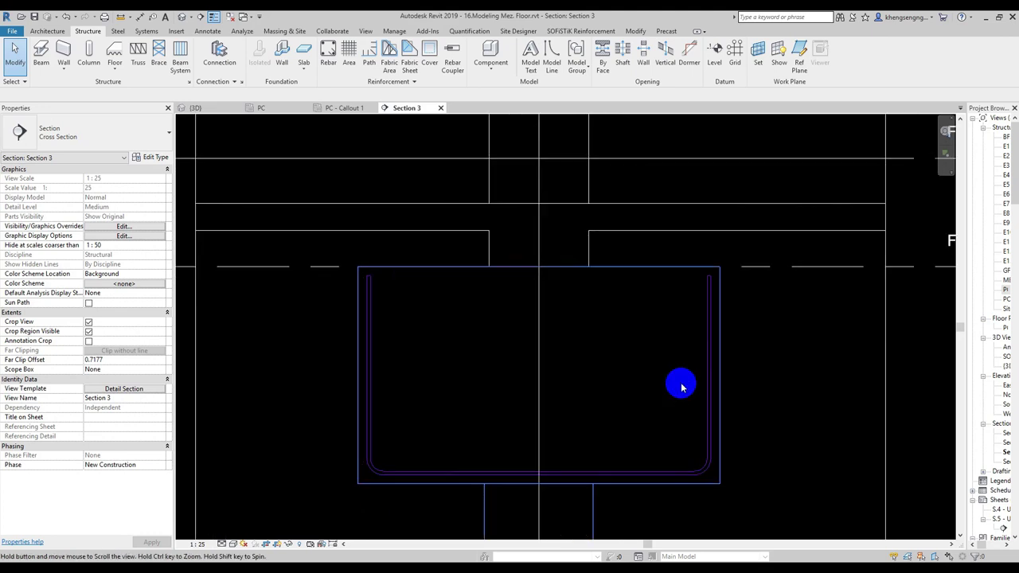
# - Place an inverted Ø20, Dmin=7ϕ U-bar at the cap top and open its sketch for editing
pyautogui.click(329, 53)
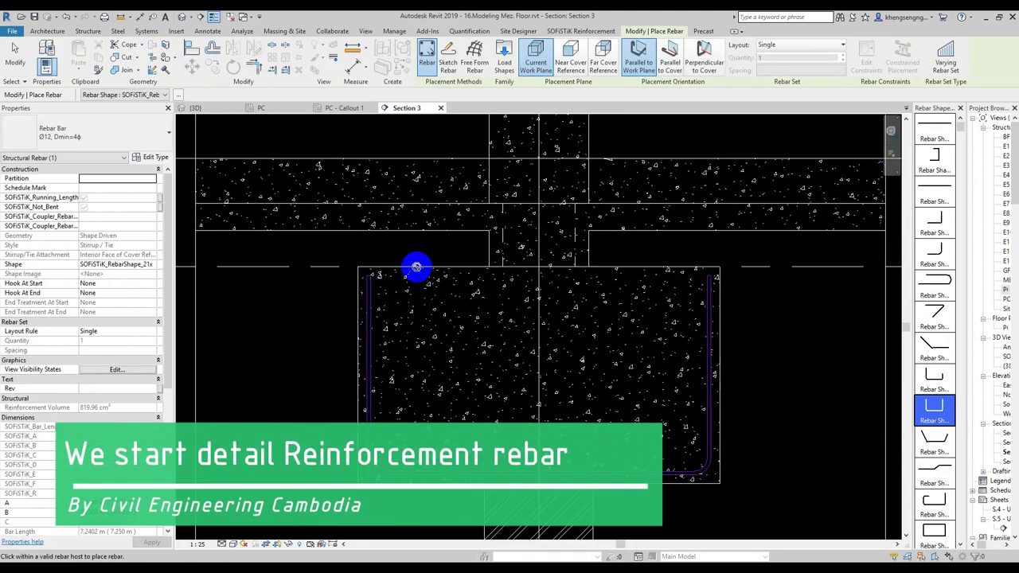
pyautogui.click(89, 140)
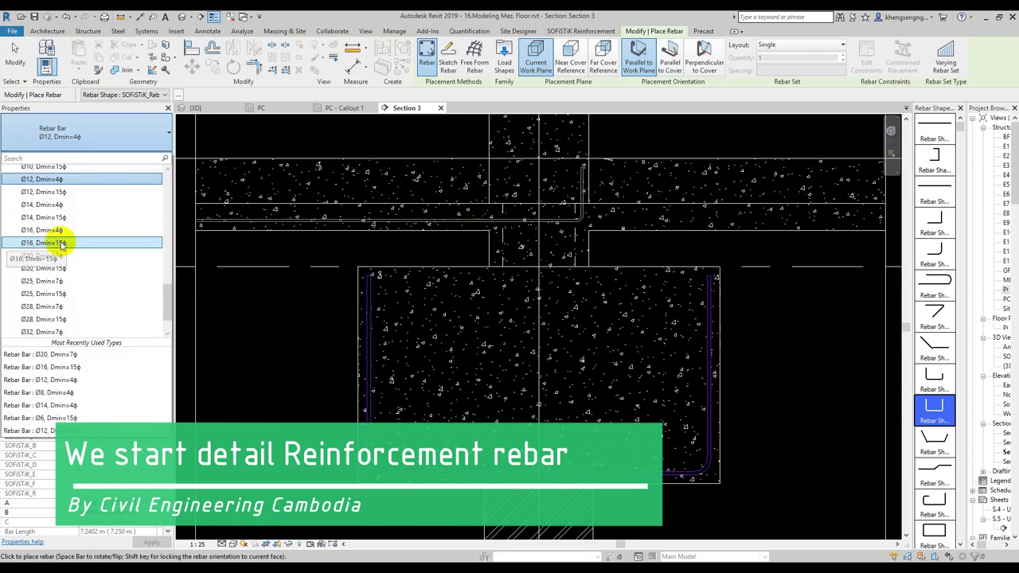
pyautogui.click(60, 256)
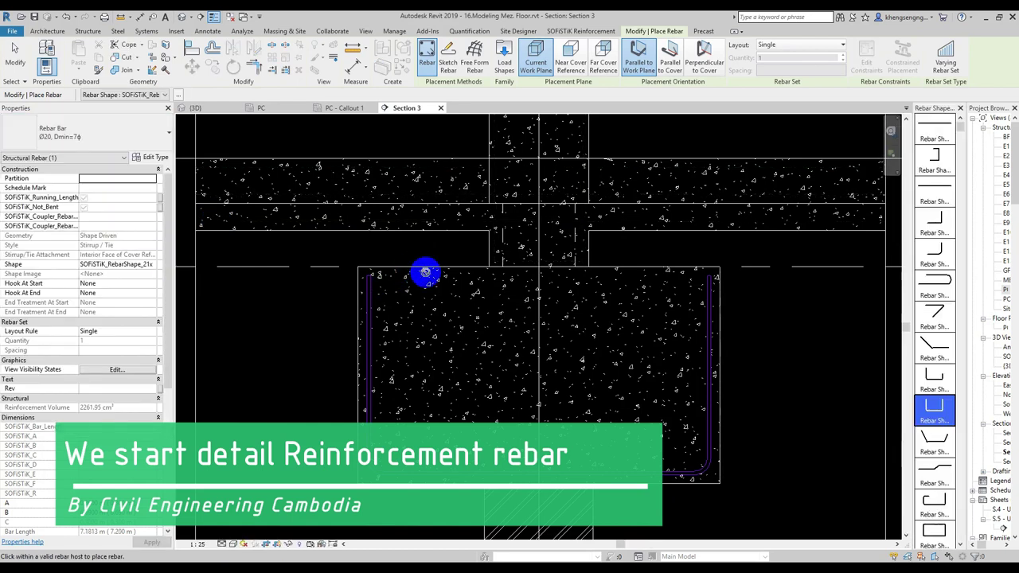
pyautogui.click(384, 294)
pyautogui.scroll(2, 383, 297)
pyautogui.press('Escape')
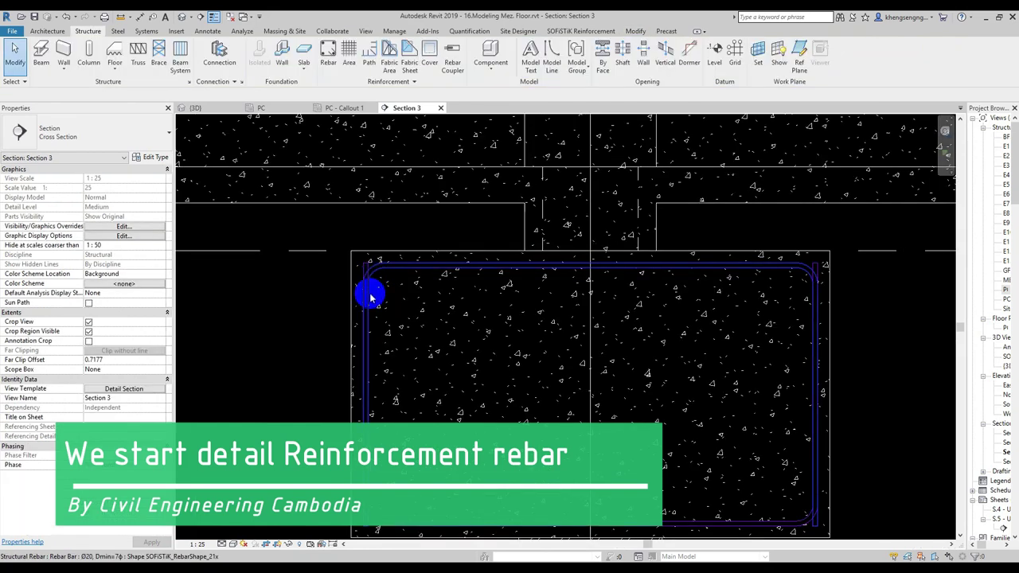
pyautogui.click(375, 276)
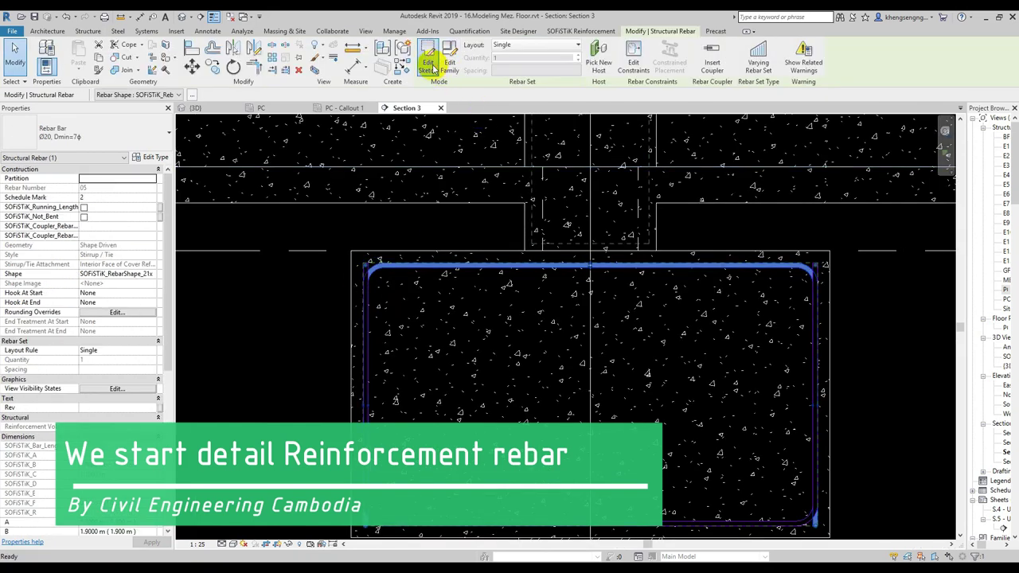
pyautogui.click(430, 65)
pyautogui.moveTo(451, 342); pyautogui.dragTo(455, 301, button='middle')
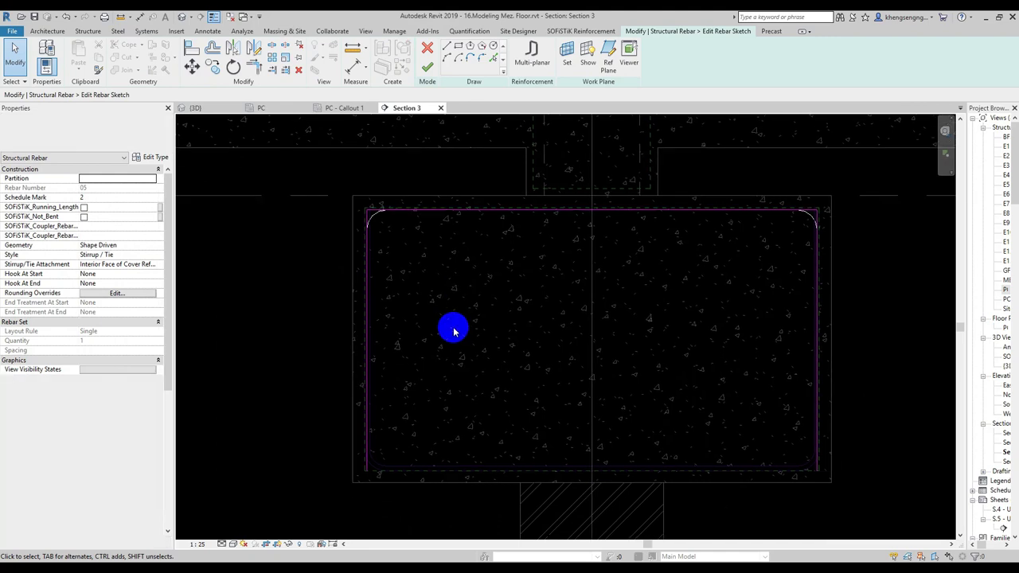
# - Draw a horizontal reference plane across the pile cap with RP
pyautogui.press('r')
pyautogui.press('p')
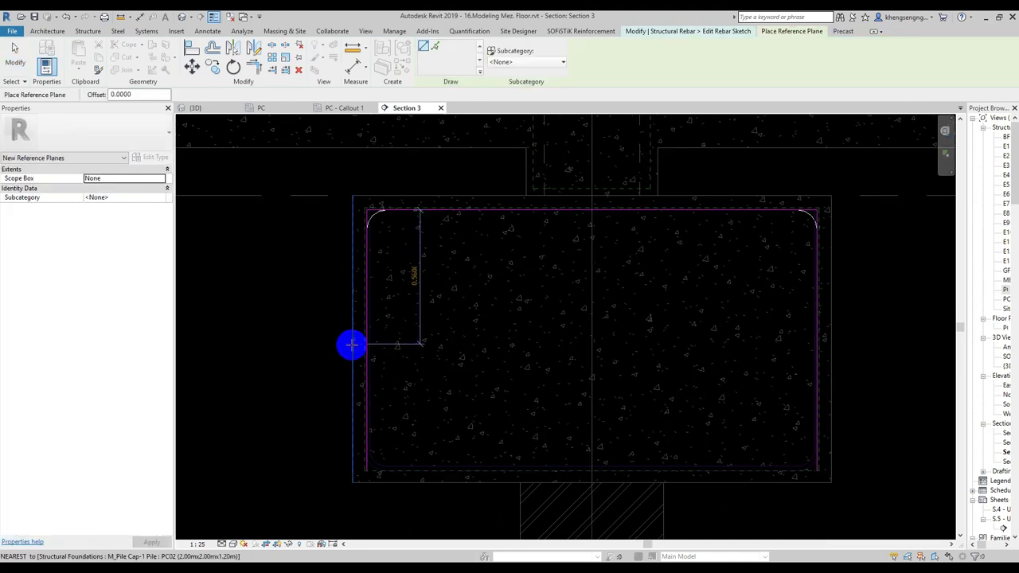
pyautogui.click(352, 340)
pyautogui.click(800, 340)
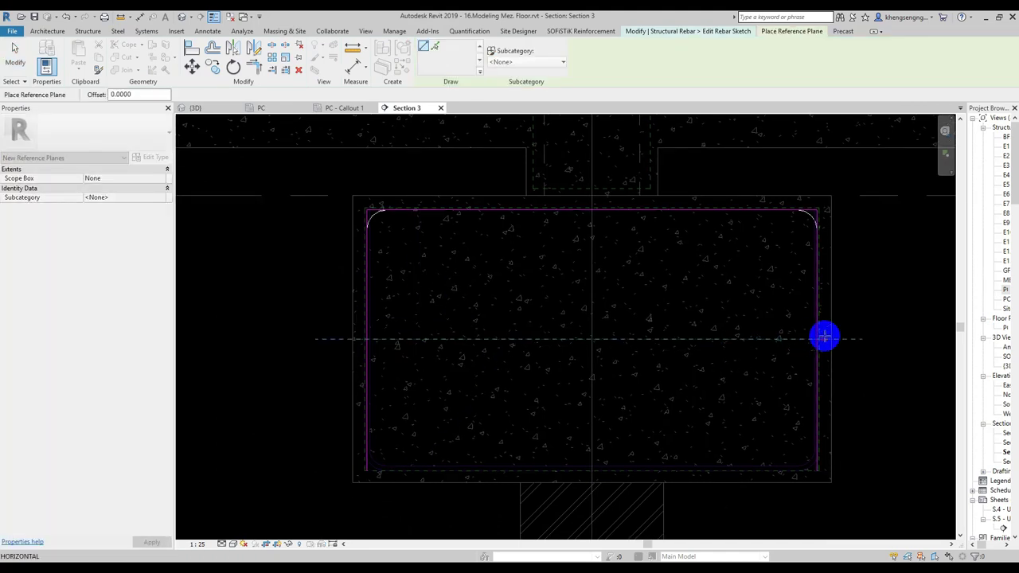
pyautogui.press('Escape')
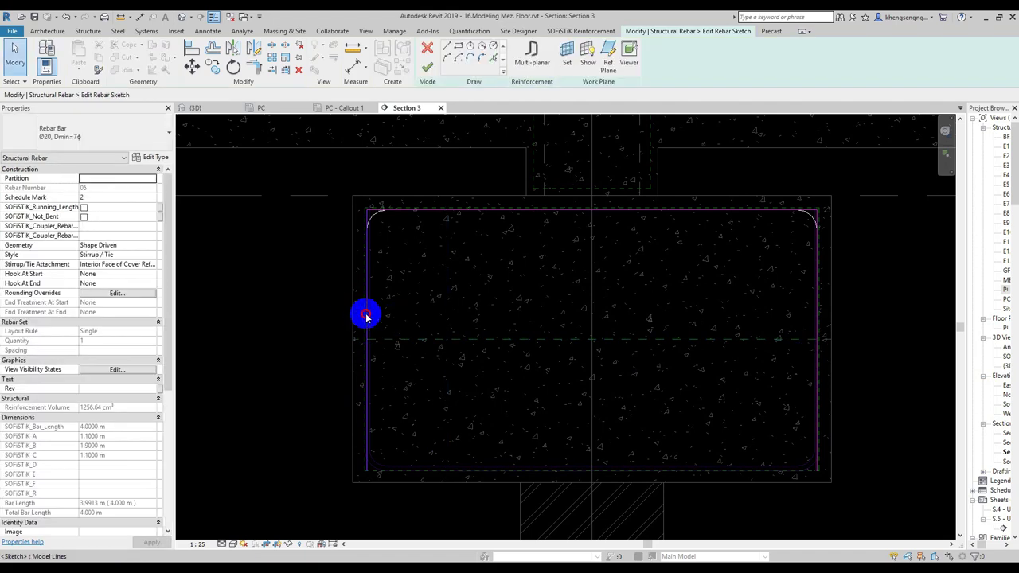
# - Pull both U-bar leg ends up onto the reference plane
pyautogui.moveTo(368, 470); pyautogui.dragTo(373, 340)
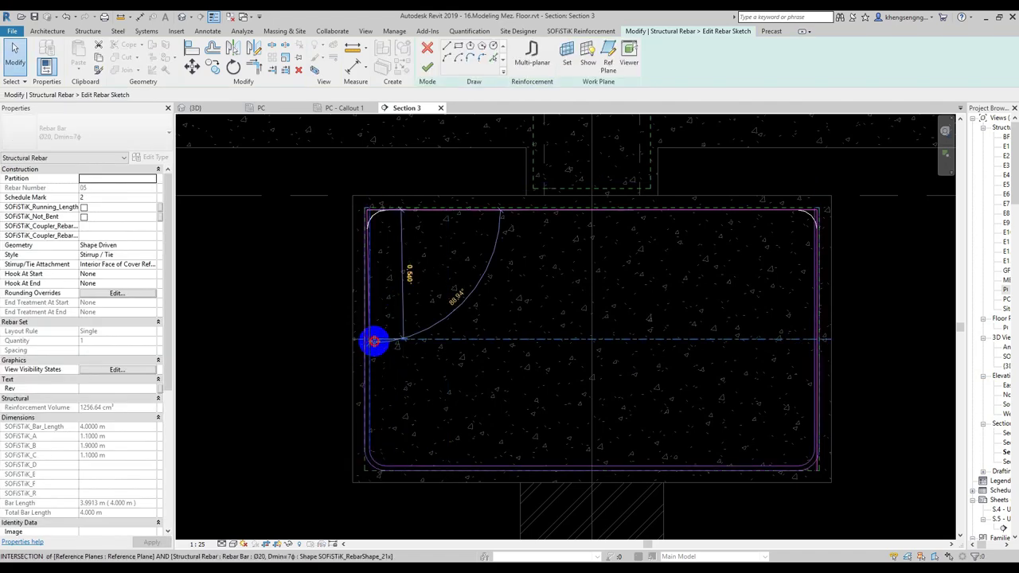
pyautogui.moveTo(373, 340); pyautogui.dragTo(371, 341)
pyautogui.scroll(3, 597, 374)
pyautogui.scroll(3, 735, 369)
pyautogui.click(768, 396)
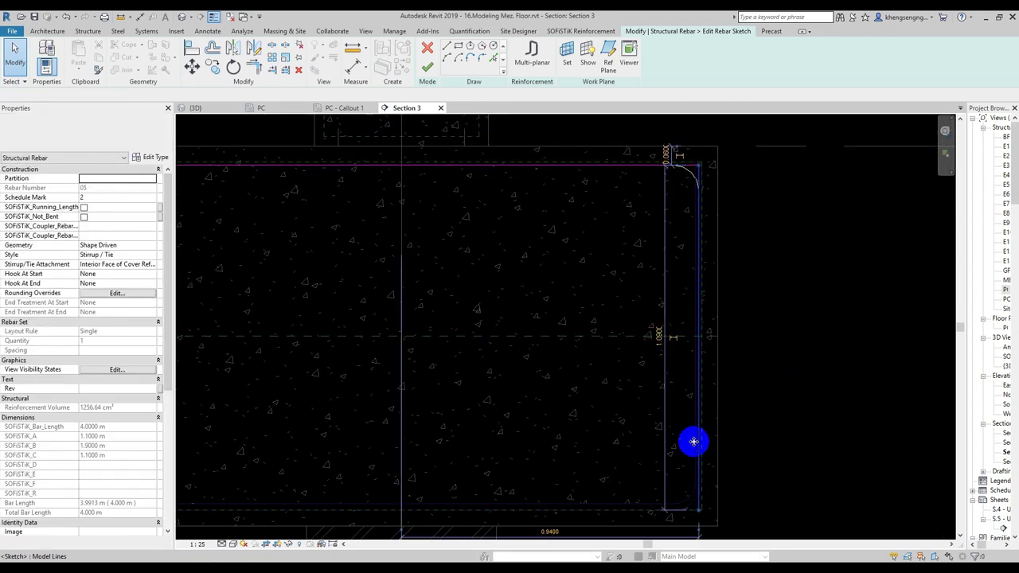
pyautogui.click(699, 504)
pyautogui.moveTo(699, 505); pyautogui.dragTo(701, 338)
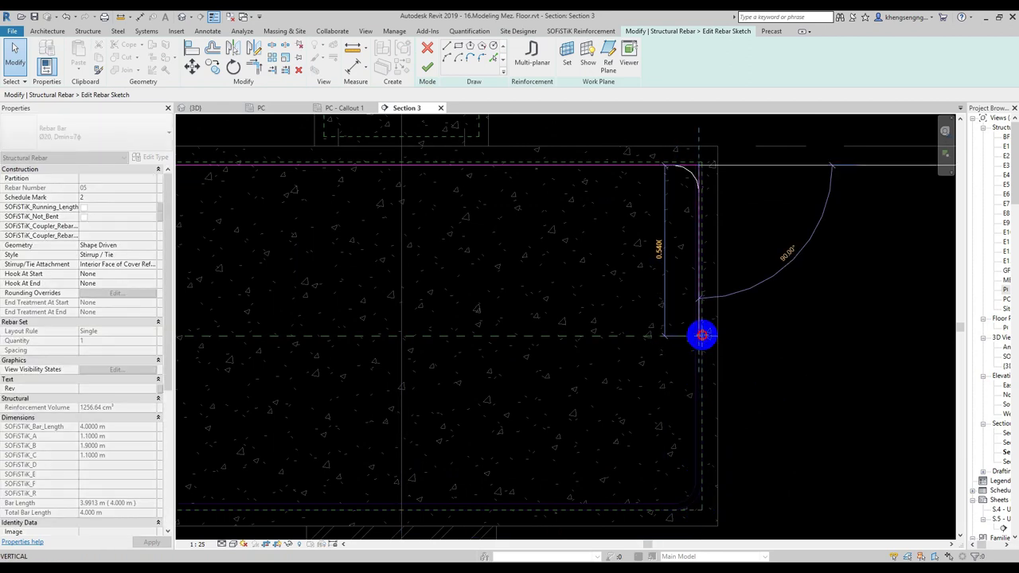
pyautogui.moveTo(702, 339); pyautogui.dragTo(764, 346)
pyautogui.scroll(2, 735, 316)
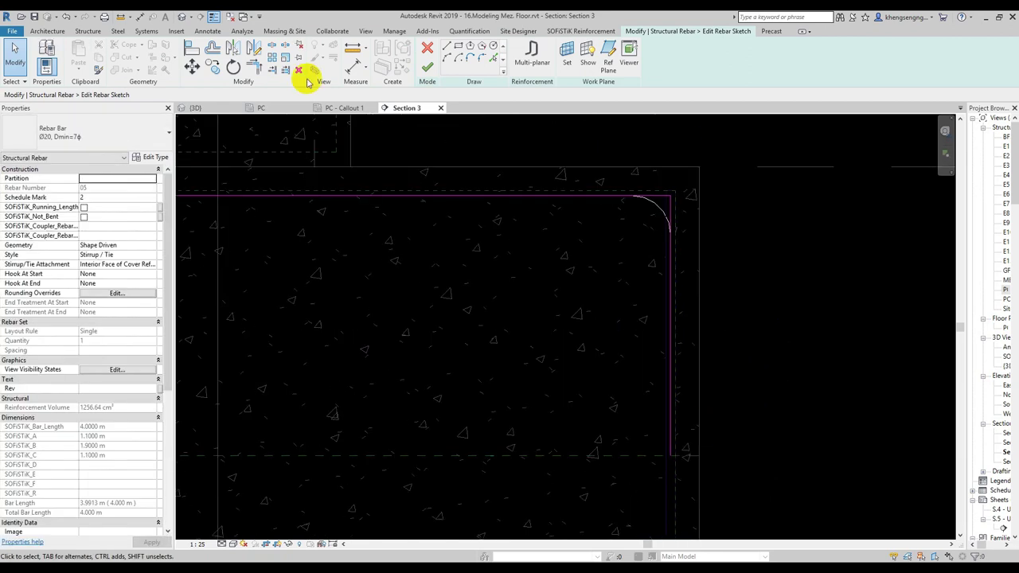
# - Add a 0.540 aligned dimension between the reference plane and the top bar line
pyautogui.press('d')
pyautogui.press('i')
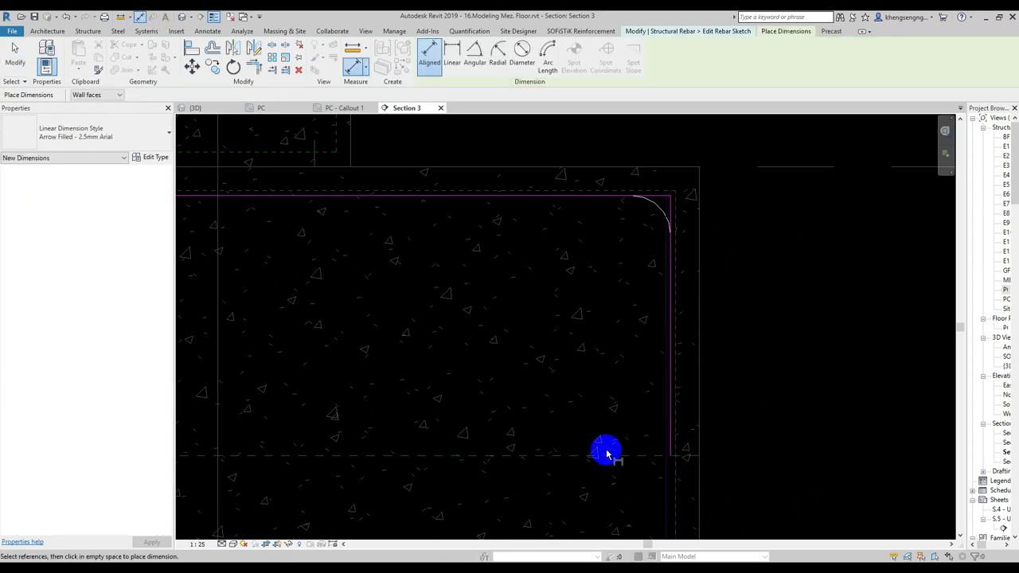
pyautogui.click(610, 459)
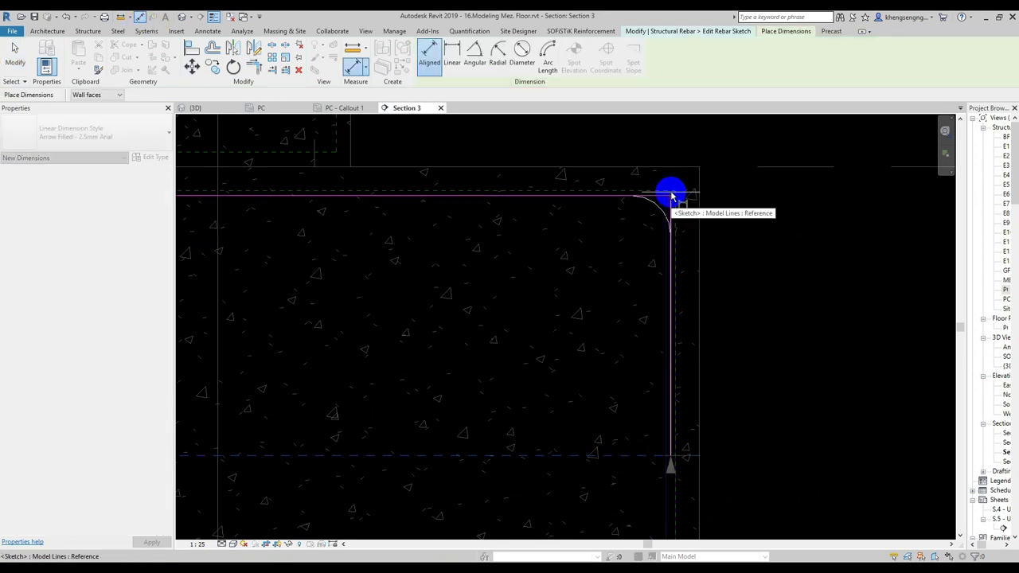
pyautogui.click(648, 198)
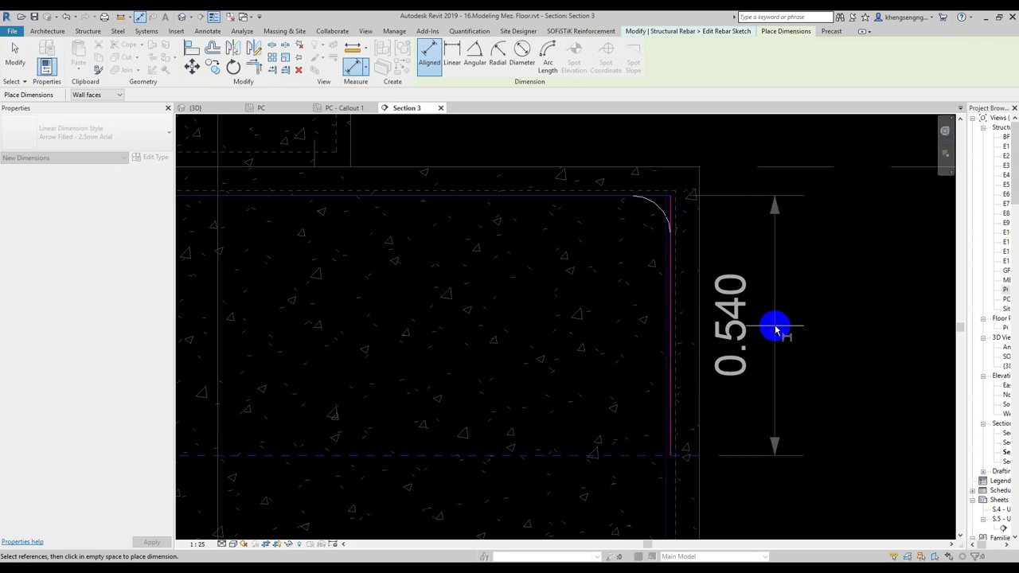
pyautogui.click(774, 320)
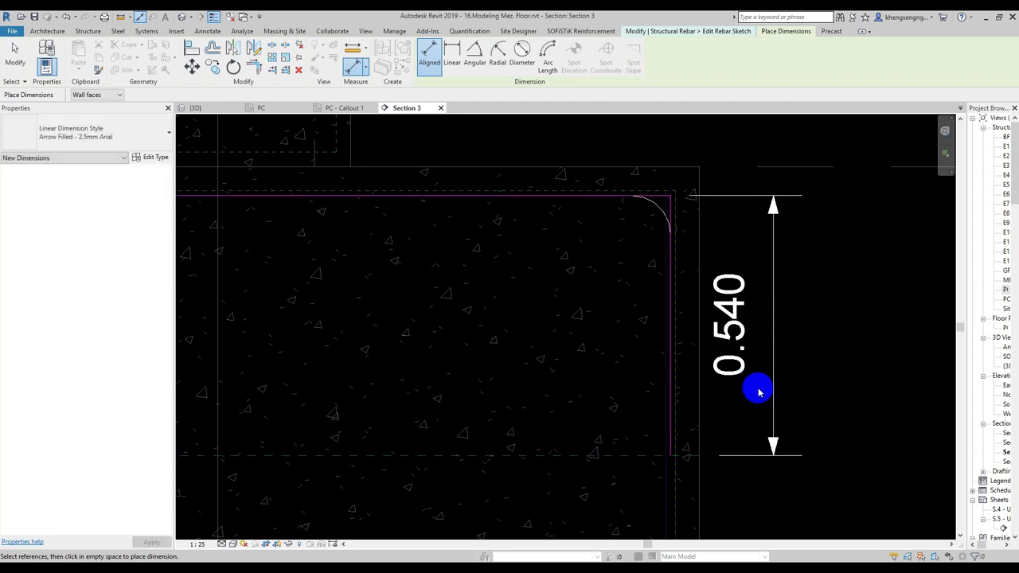
pyautogui.press('Escape')
pyautogui.click(771, 446)
pyautogui.moveTo(771, 447); pyautogui.dragTo(775, 446, button='middle')
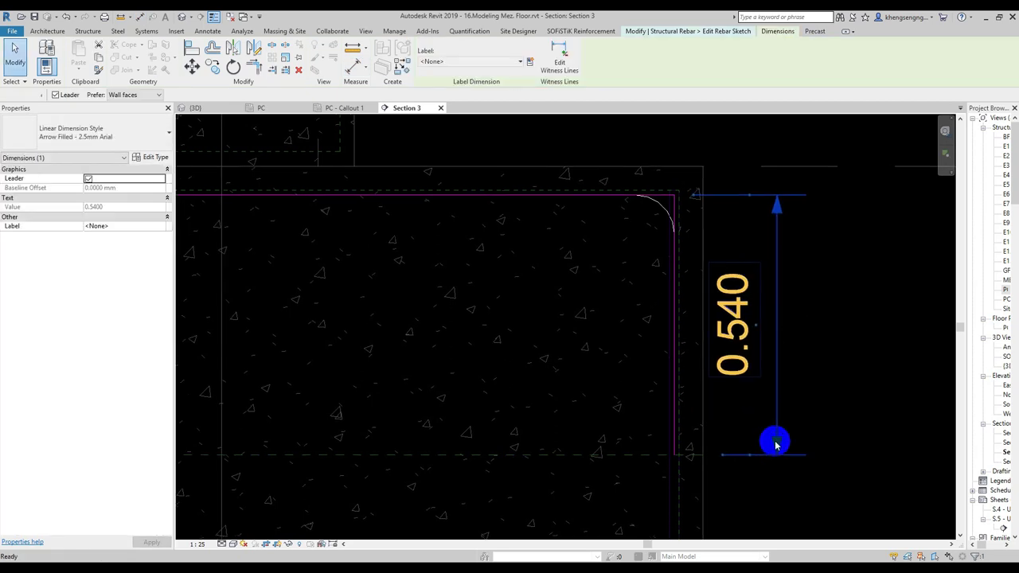
pyautogui.moveTo(778, 446); pyautogui.dragTo(779, 422)
pyautogui.press('Escape')
pyautogui.scroll(-3, 768, 414)
# - Finish the sketch edit and select the trimmed top U-bar
pyautogui.click(586, 456)
pyautogui.moveTo(587, 464); pyautogui.dragTo(583, 436, button='middle')
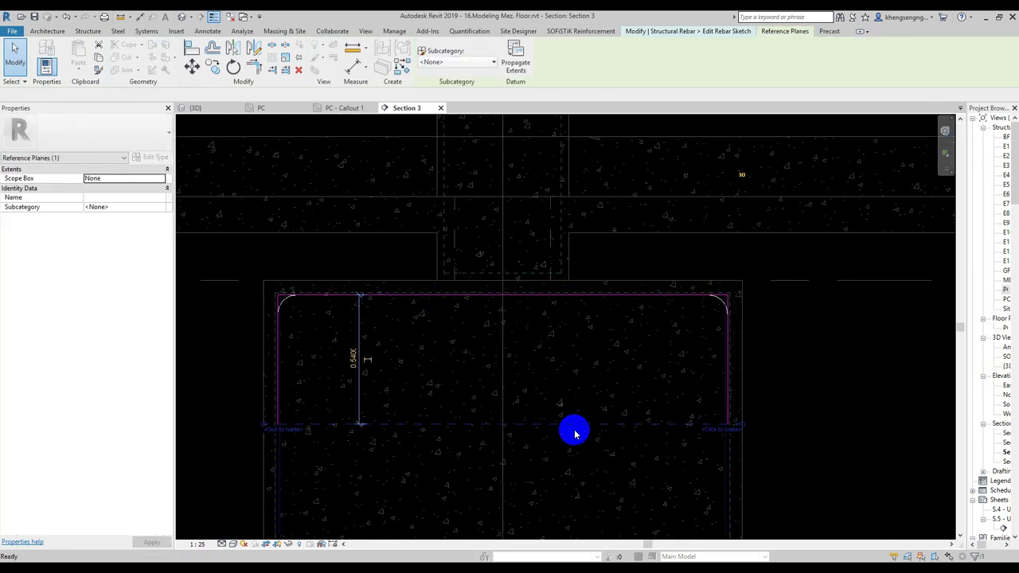
pyautogui.press('Escape')
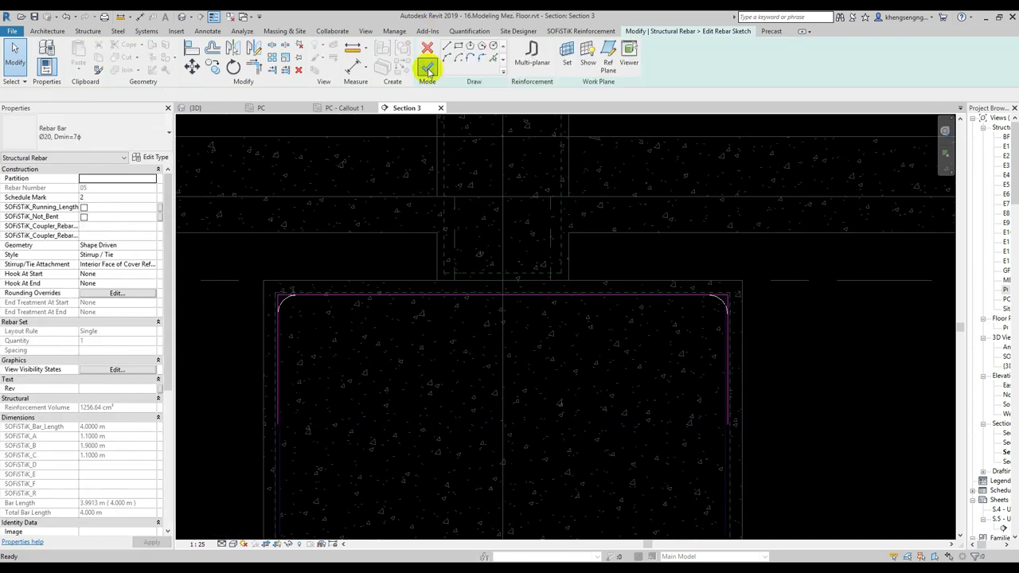
pyautogui.click(428, 70)
pyautogui.click(801, 334)
pyautogui.click(701, 298)
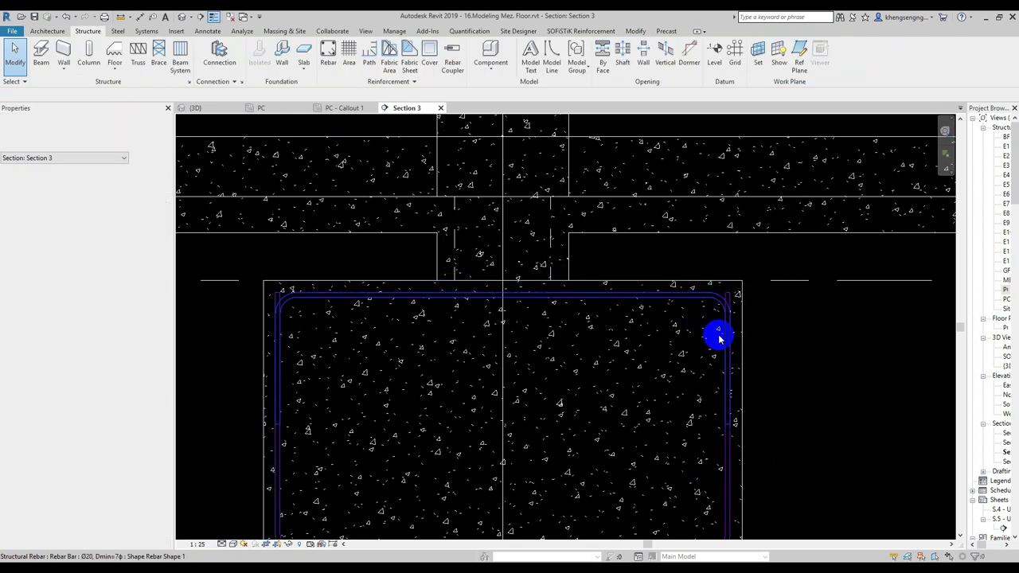
# - Set the top Ø20 U-bar's layout to Maximum Spacing
pyautogui.click(719, 338)
pyautogui.click(338, 131)
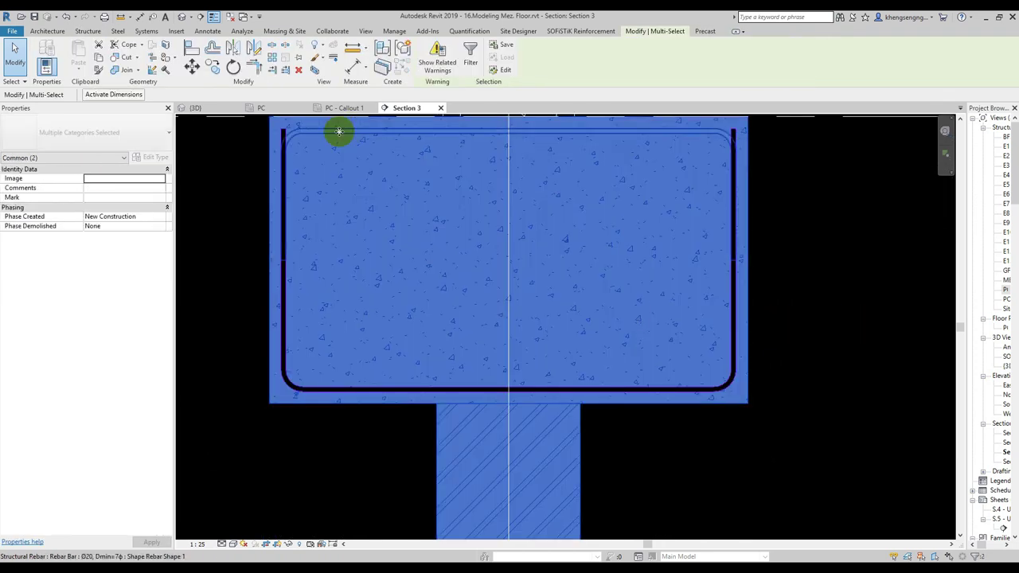
pyautogui.click(789, 316)
pyautogui.scroll(-2, 632, 339)
pyautogui.click(570, 208)
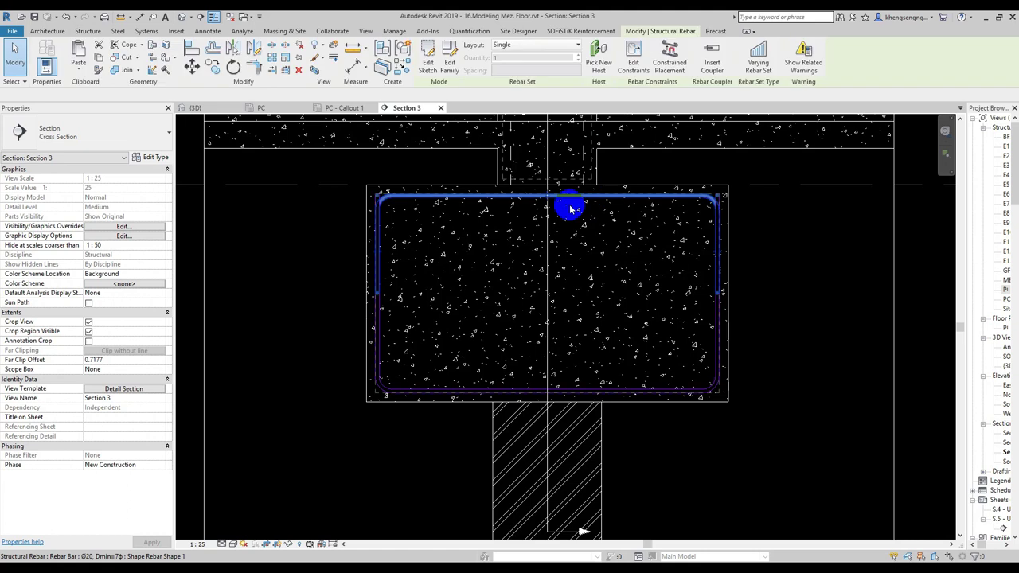
pyautogui.click(519, 43)
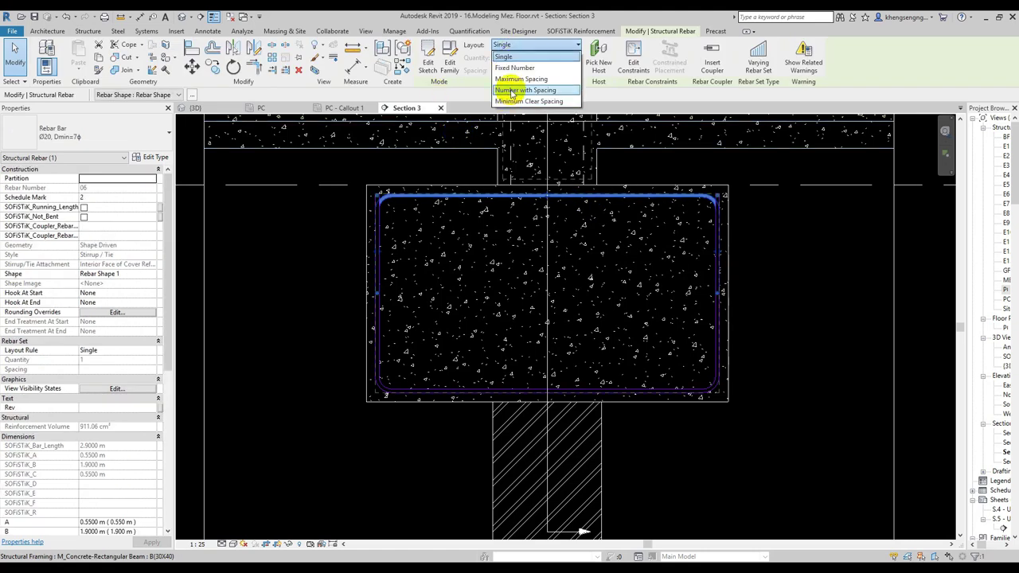
pyautogui.click(513, 80)
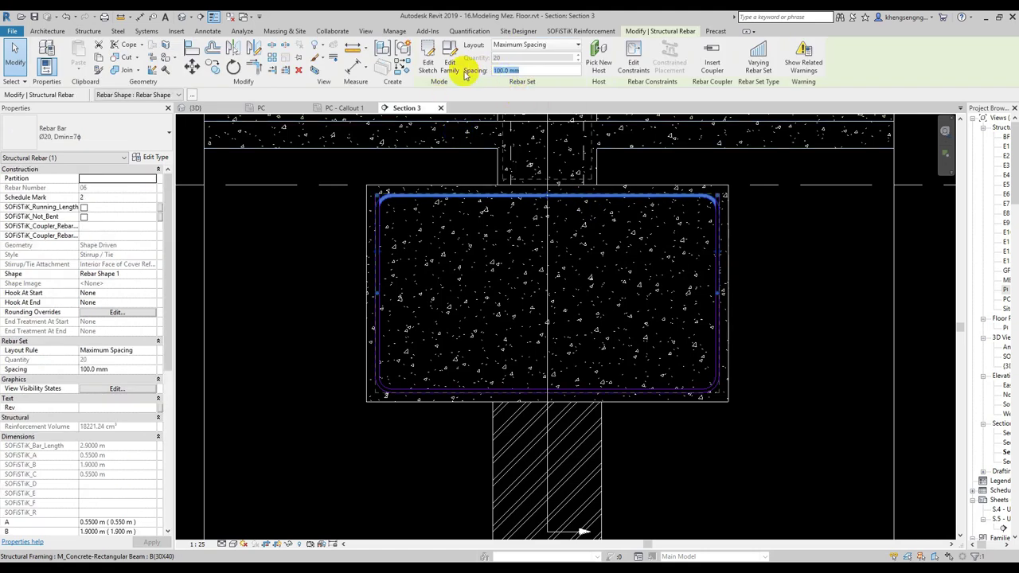
pyautogui.click(282, 257)
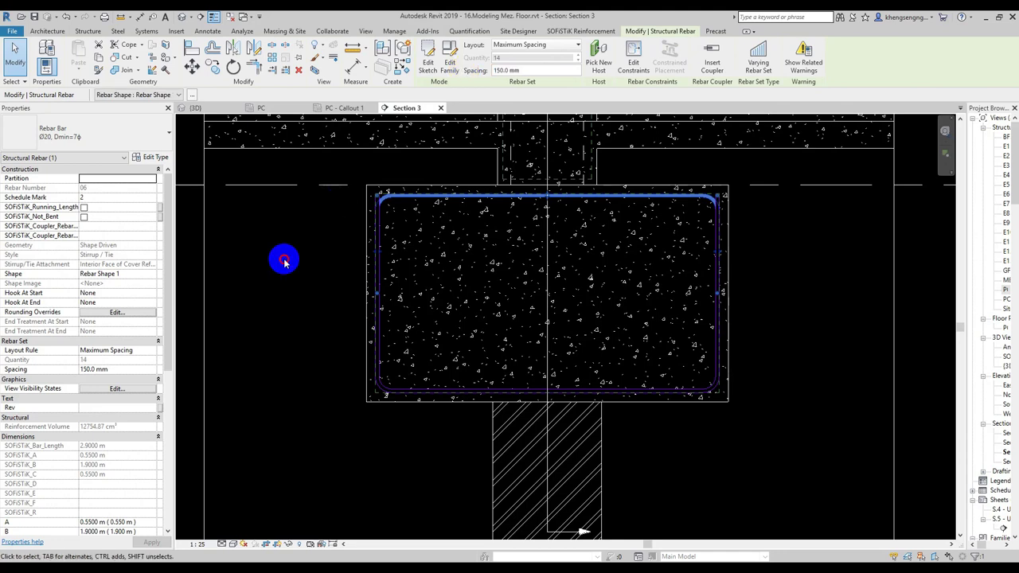
# - Set the bottom U-bar's layout to Maximum Spacing as well
pyautogui.click(396, 393)
pyautogui.click(519, 44)
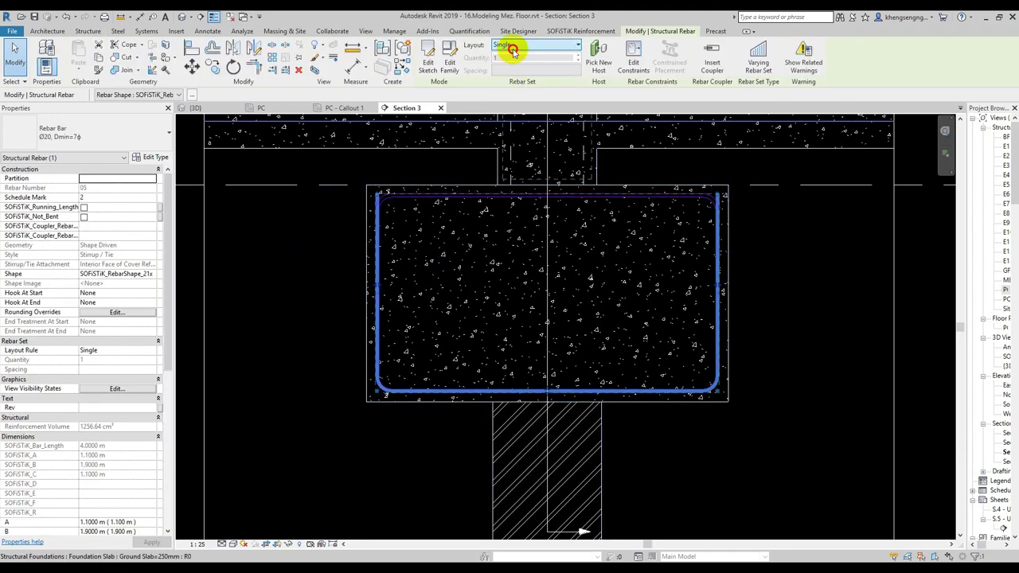
pyautogui.click(517, 80)
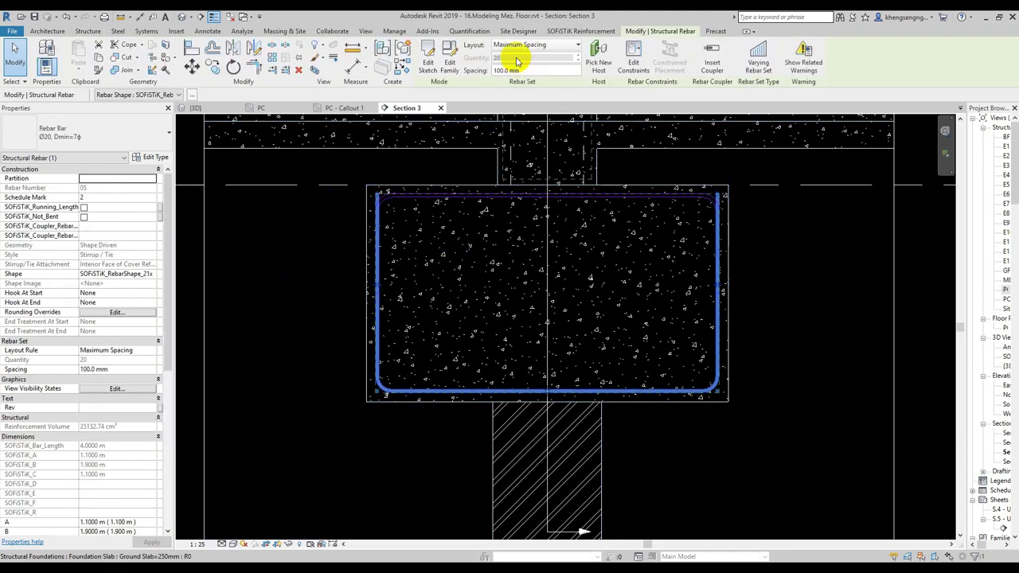
pyautogui.click(516, 48)
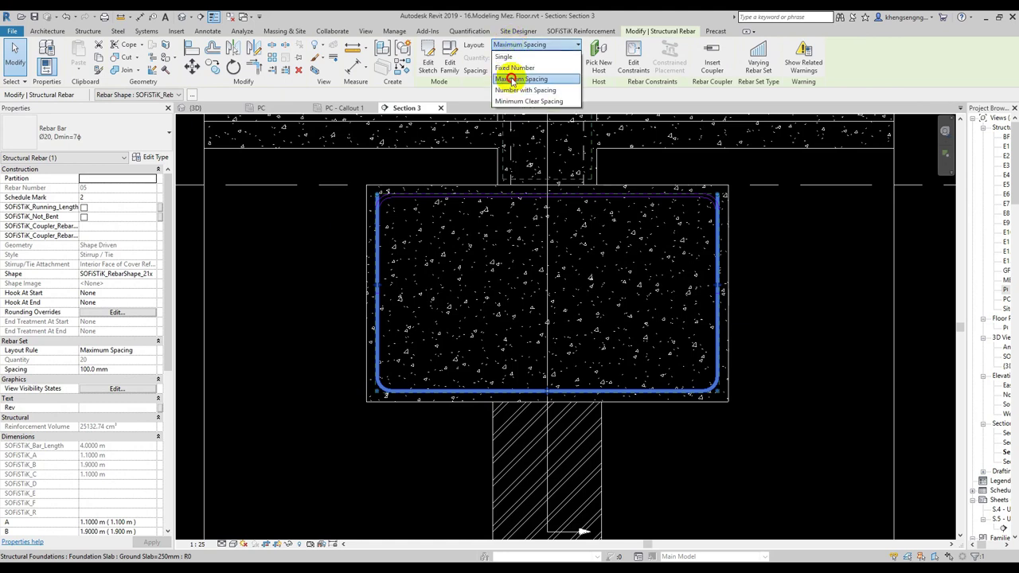
pyautogui.click(512, 80)
pyautogui.write('150')
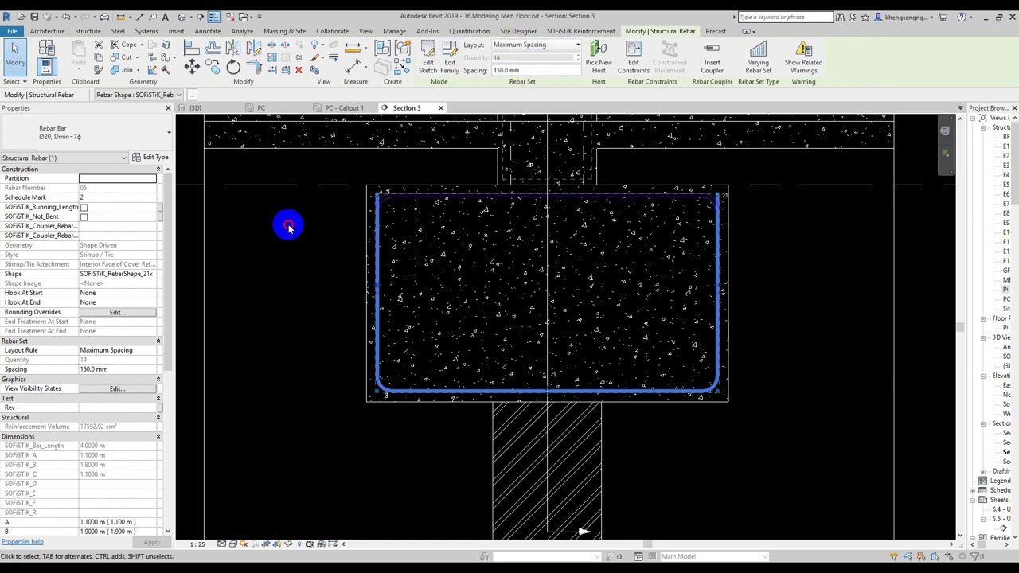
pyautogui.click(303, 234)
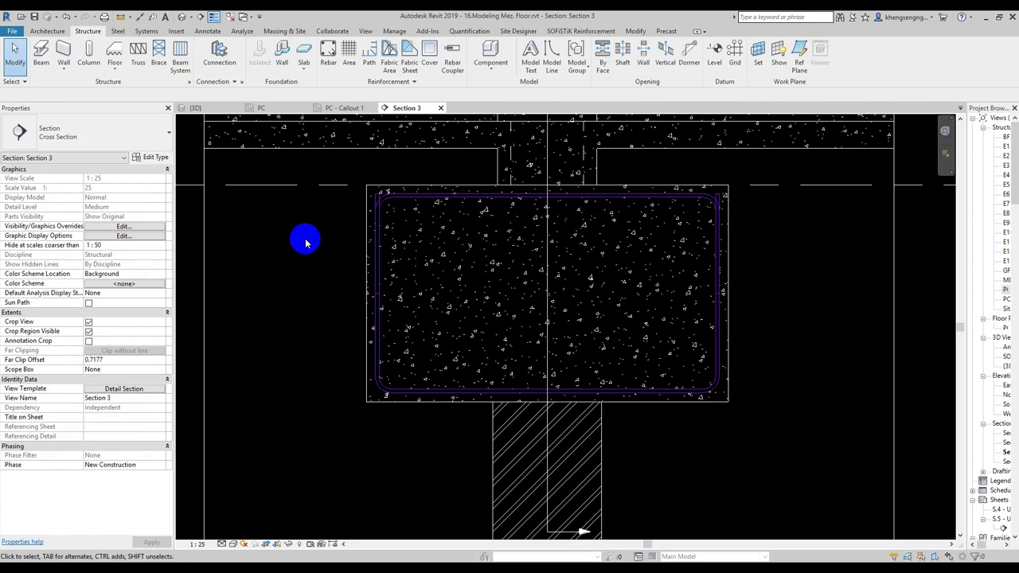
pyautogui.scroll(-1, 326, 227)
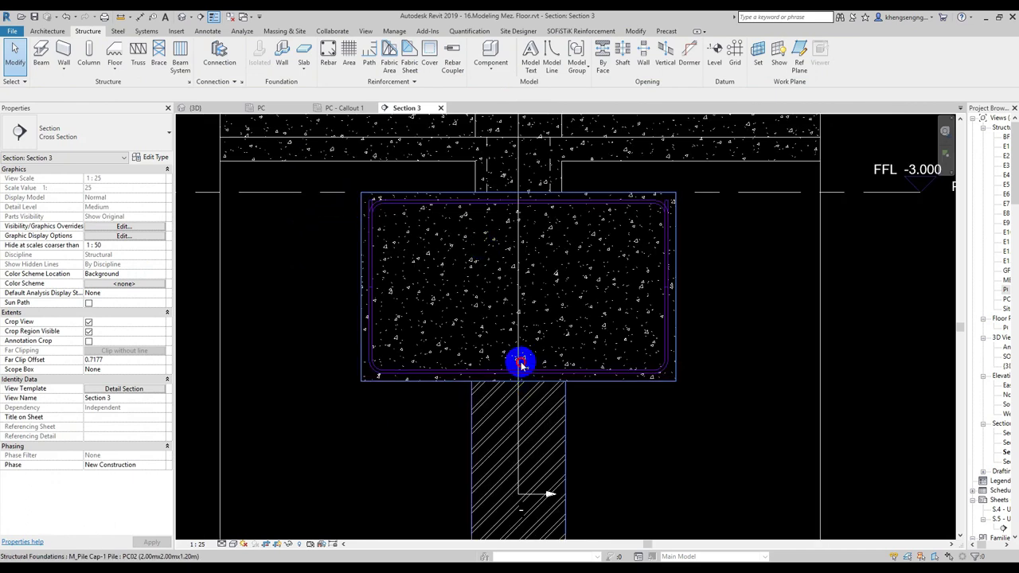
# - Find the Section 4 marker and go to the Section 4 view
pyautogui.click(519, 362)
pyautogui.moveTo(576, 292); pyautogui.dragTo(603, 445, button='middle')
pyautogui.press('Escape')
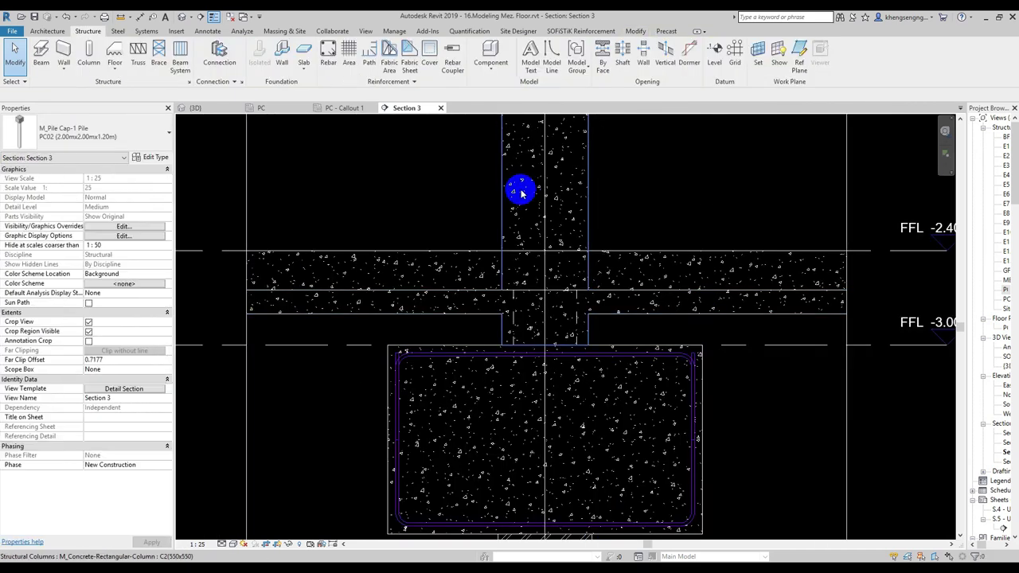
pyautogui.click(540, 196)
pyautogui.moveTo(546, 196); pyautogui.dragTo(551, 391, button='middle')
pyautogui.press('Escape')
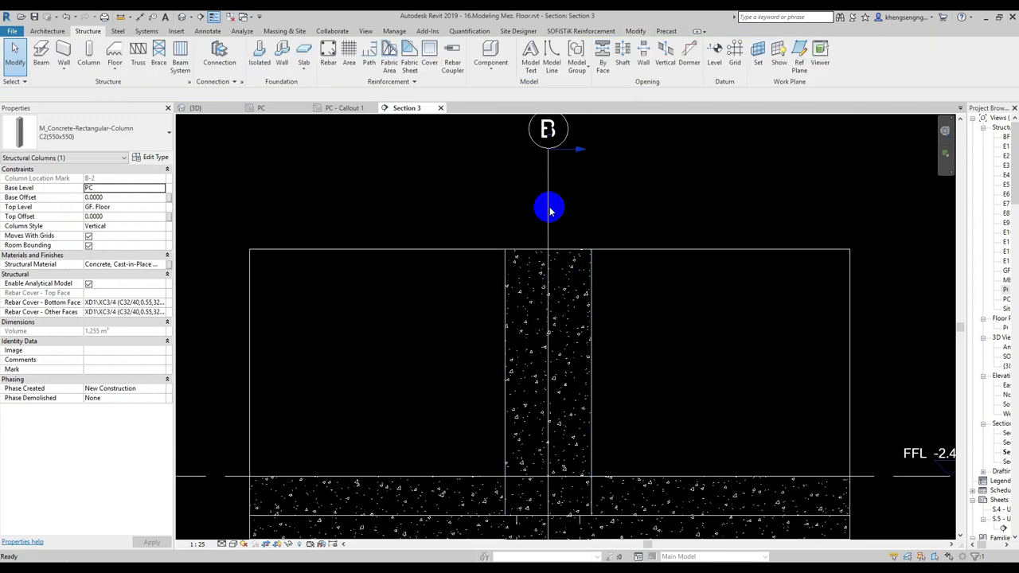
pyautogui.scroll(-2, 578, 155)
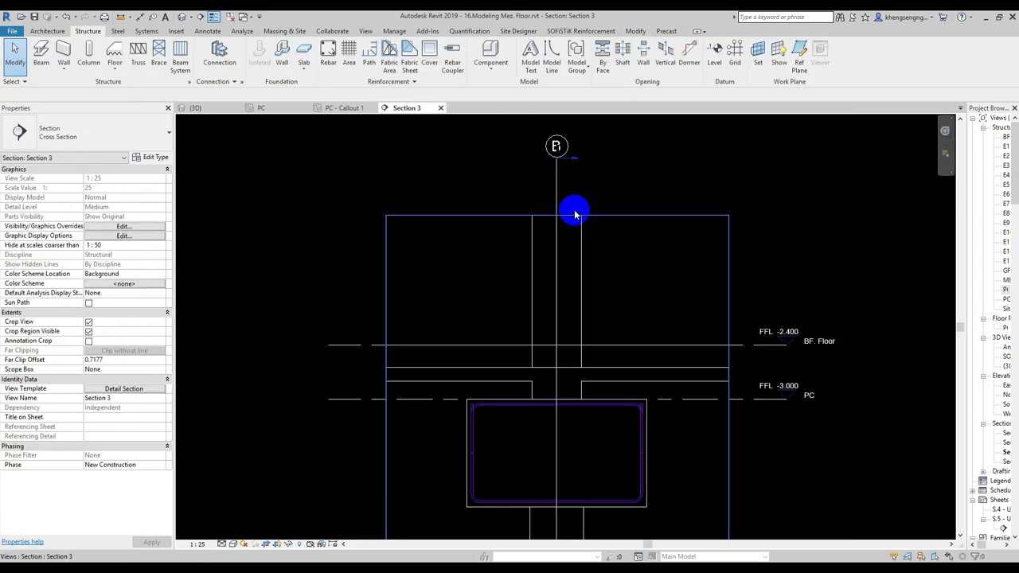
pyautogui.moveTo(576, 214); pyautogui.dragTo(555, 125, button='middle')
pyautogui.click(544, 491)
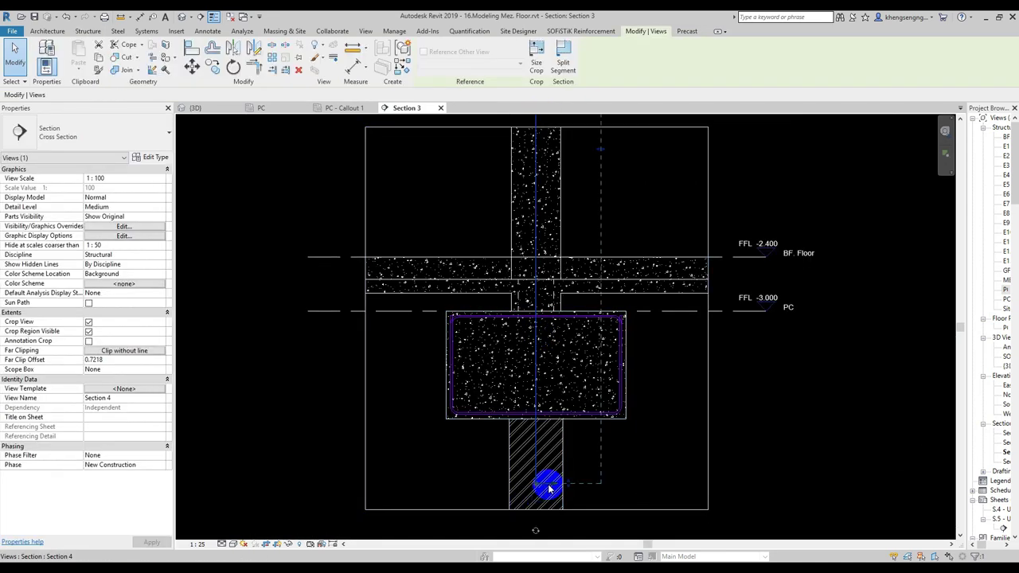
pyautogui.rightClick(548, 489)
pyautogui.click(645, 257)
# - Extend Section 4's crop region downward to show more of the pile
pyautogui.scroll(2, 560, 369)
pyautogui.scroll(2, 610, 412)
pyautogui.click(578, 418)
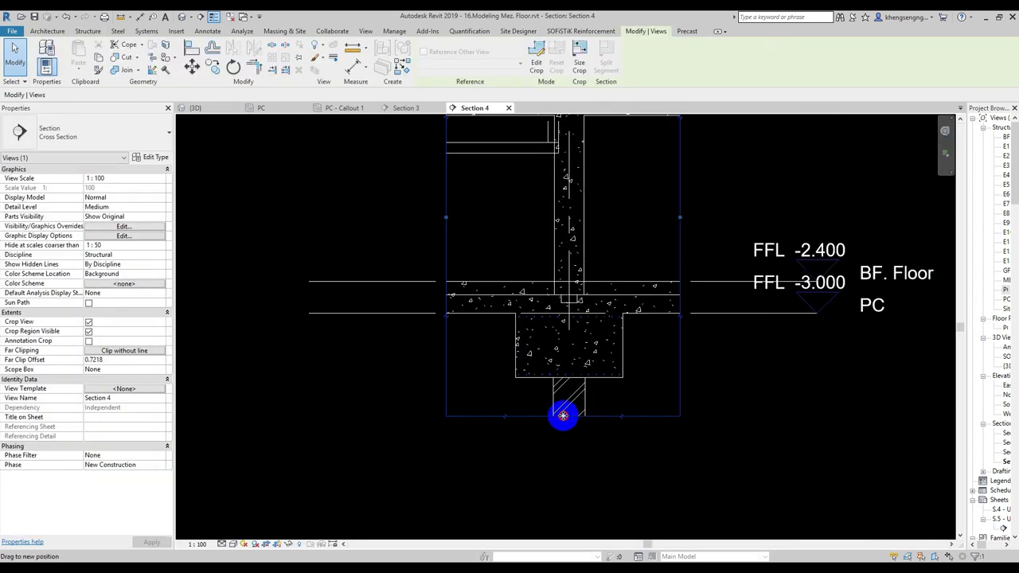
pyautogui.moveTo(563, 415); pyautogui.dragTo(560, 450)
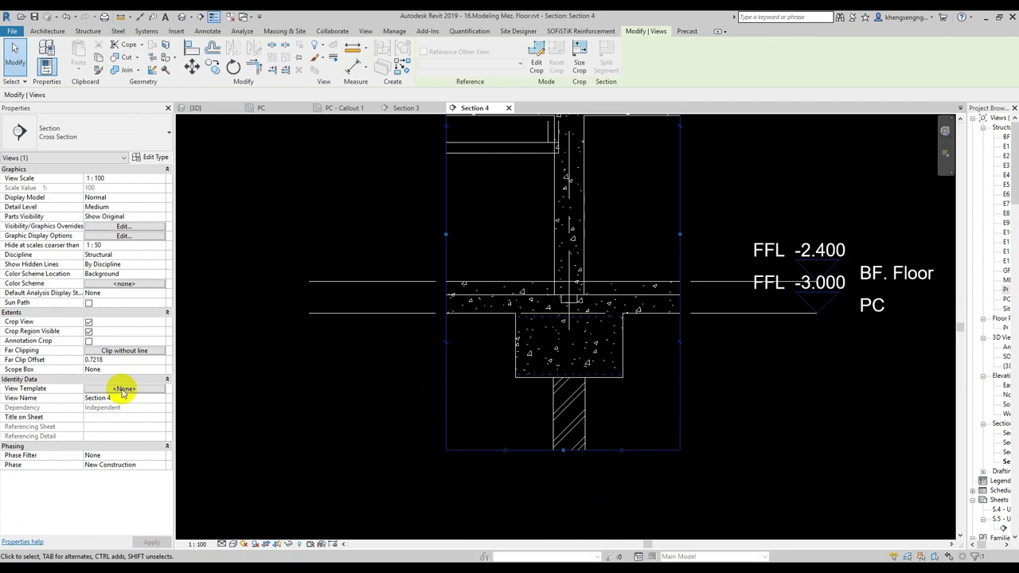
# - Apply the Detail Section view template to Section 4
pyautogui.click(125, 389)
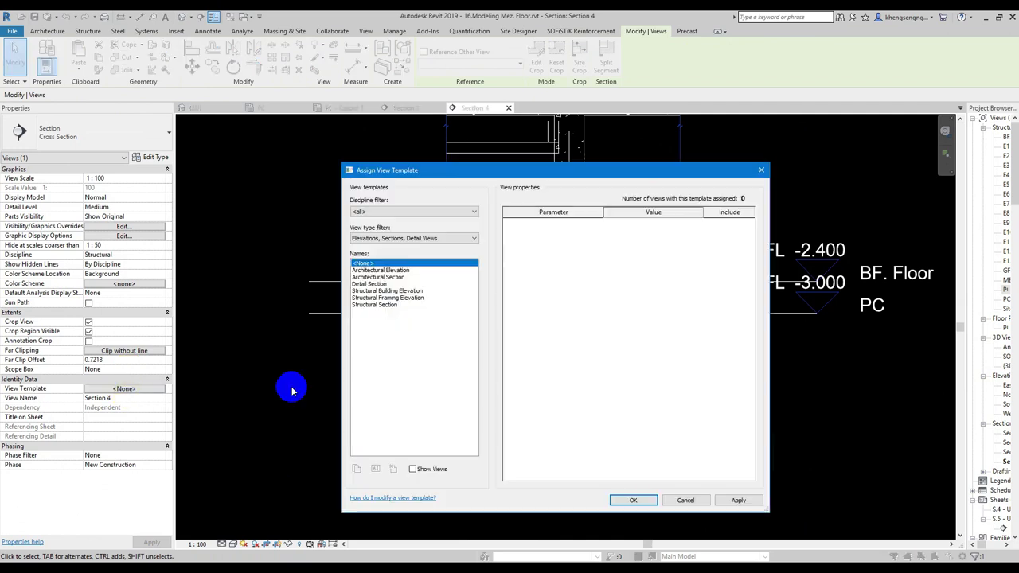
pyautogui.click(382, 306)
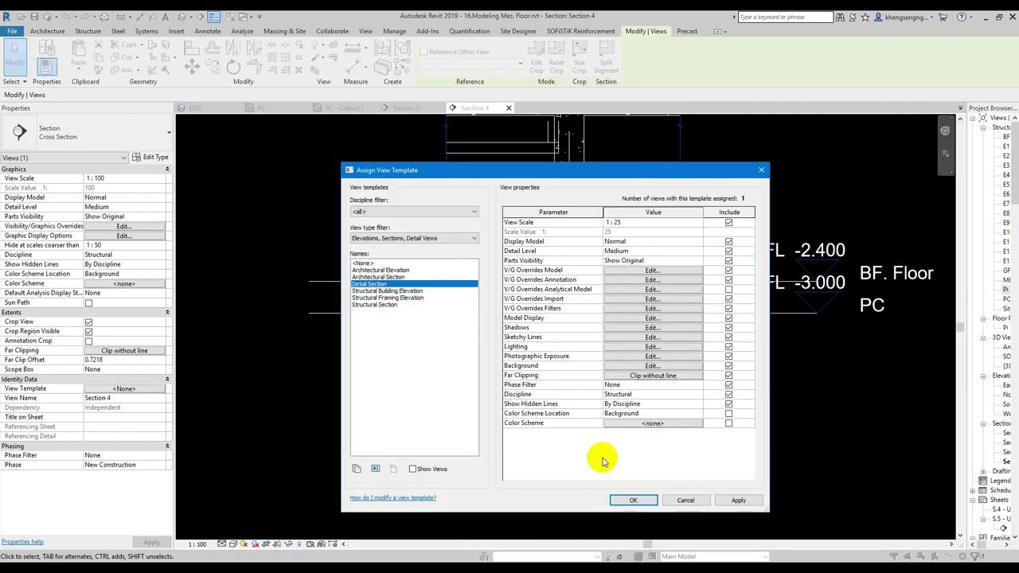
pyautogui.click(631, 499)
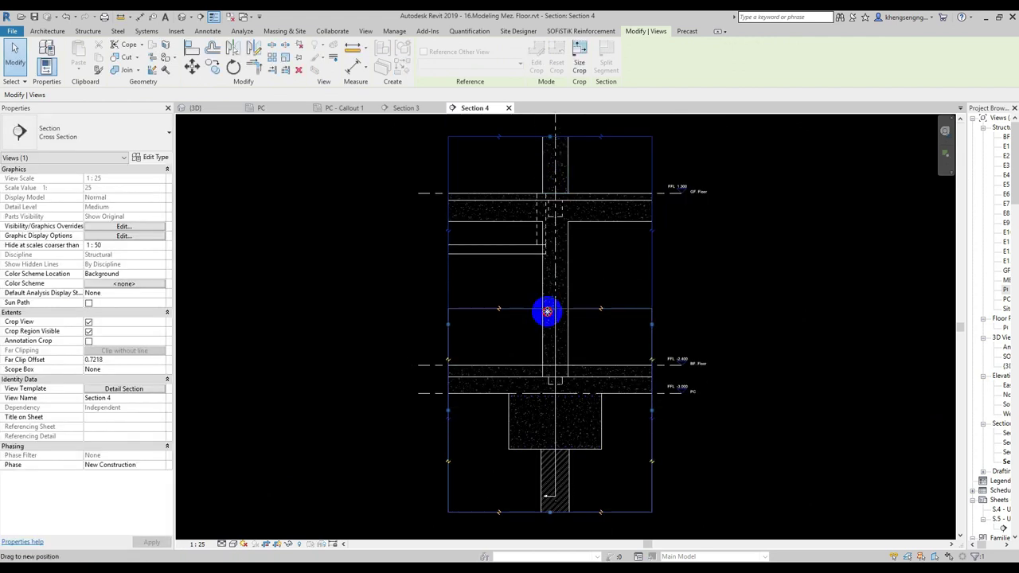
# - Lower the Section 4 crop's top edge to just above the BF. Floor level
pyautogui.click(548, 322)
pyautogui.scroll(2, 533, 409)
pyautogui.press('Escape')
pyautogui.scroll(2, 607, 414)
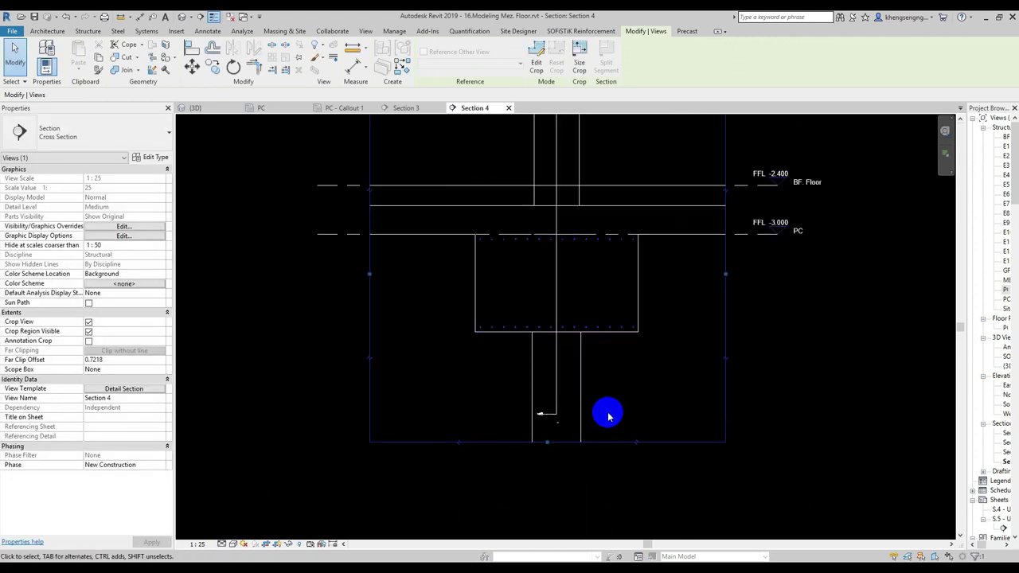
pyautogui.scroll(1, 642, 409)
pyautogui.scroll(2, 643, 409)
pyautogui.moveTo(622, 417); pyautogui.dragTo(620, 404, button='middle')
pyautogui.click(620, 404)
pyautogui.moveTo(646, 311)
pyautogui.mouseDown(button='middle')
pyautogui.moveTo(637, 342)
pyautogui.moveTo(666, 406)
pyautogui.mouseUp(button='middle')
pyautogui.scroll(-1, 690, 375)
pyautogui.scroll(-2, 690, 364)
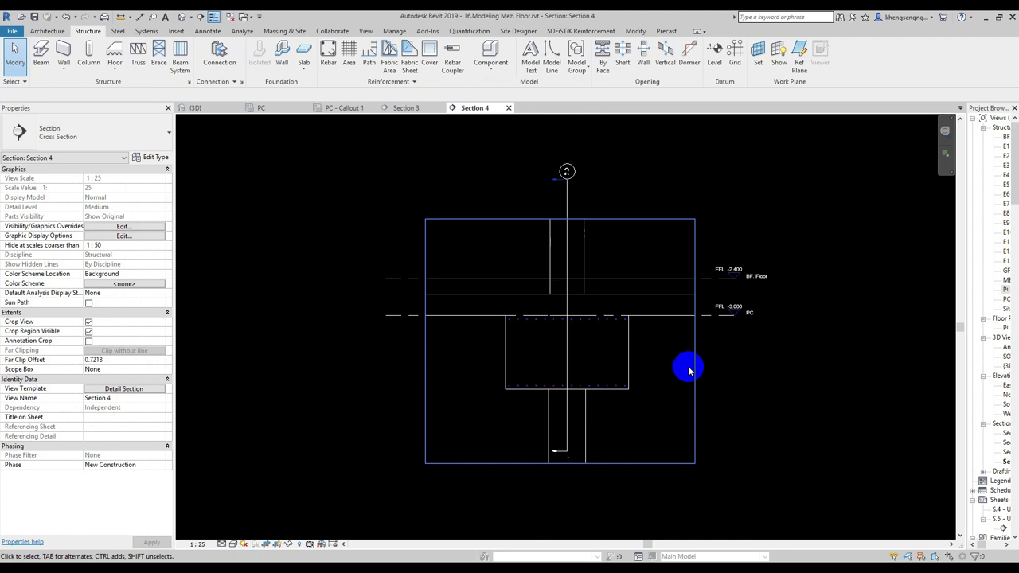
pyautogui.scroll(3, 635, 351)
pyautogui.scroll(1, 587, 372)
pyautogui.scroll(1, 587, 371)
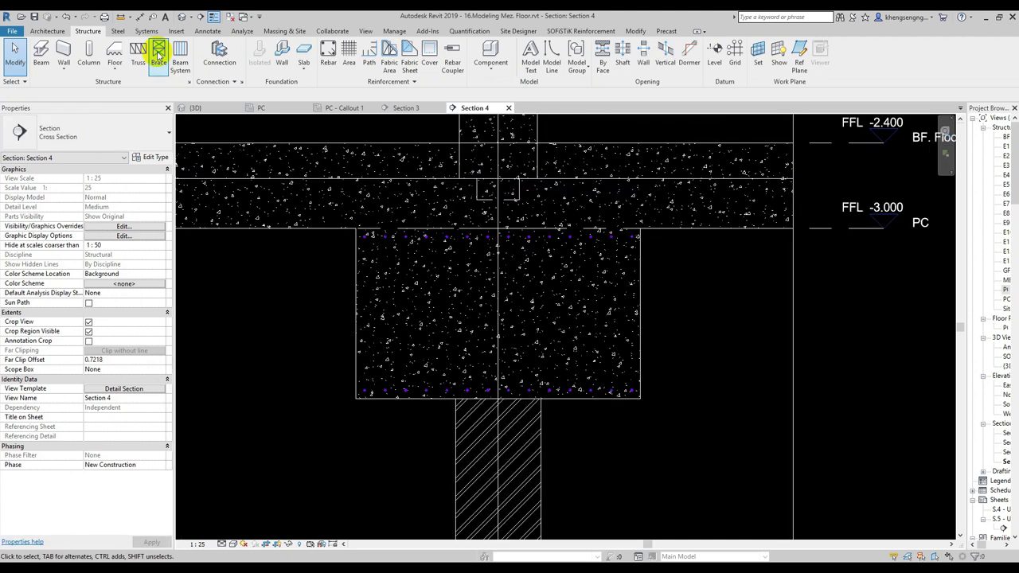
# - Use the Rebar tool in Section 4 to place a Ø20 U-bar along the cap bottom
pyautogui.click(327, 54)
pyautogui.scroll(2, 448, 415)
pyautogui.scroll(2, 446, 414)
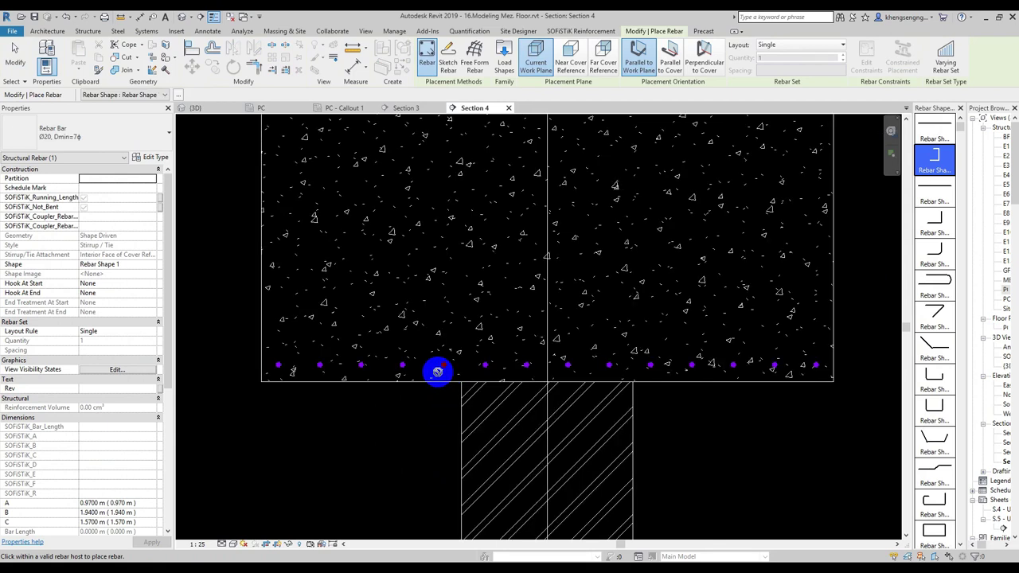
pyautogui.scroll(-1, 593, 379)
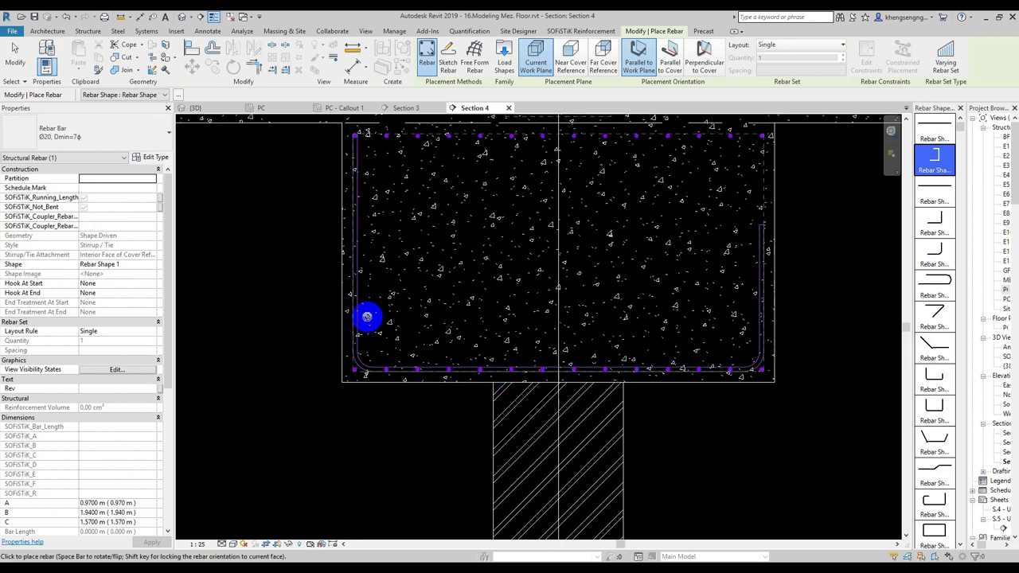
pyautogui.scroll(4, 572, 389)
pyautogui.press('Escape')
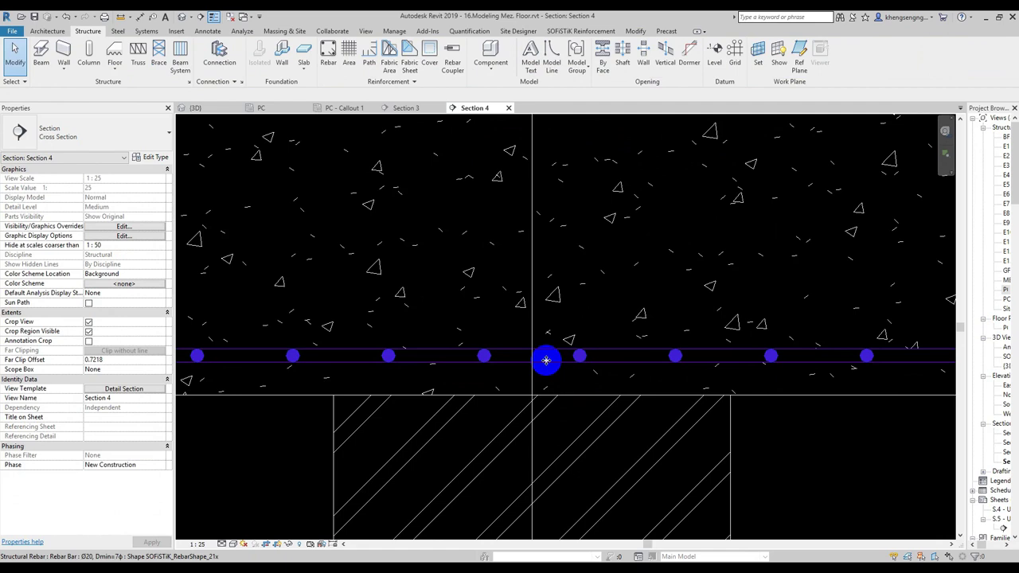
# - Extend the new U-bar's right leg upward in Section 4
pyautogui.click(546, 361)
pyautogui.scroll(-2, 573, 381)
pyautogui.scroll(-1, 573, 388)
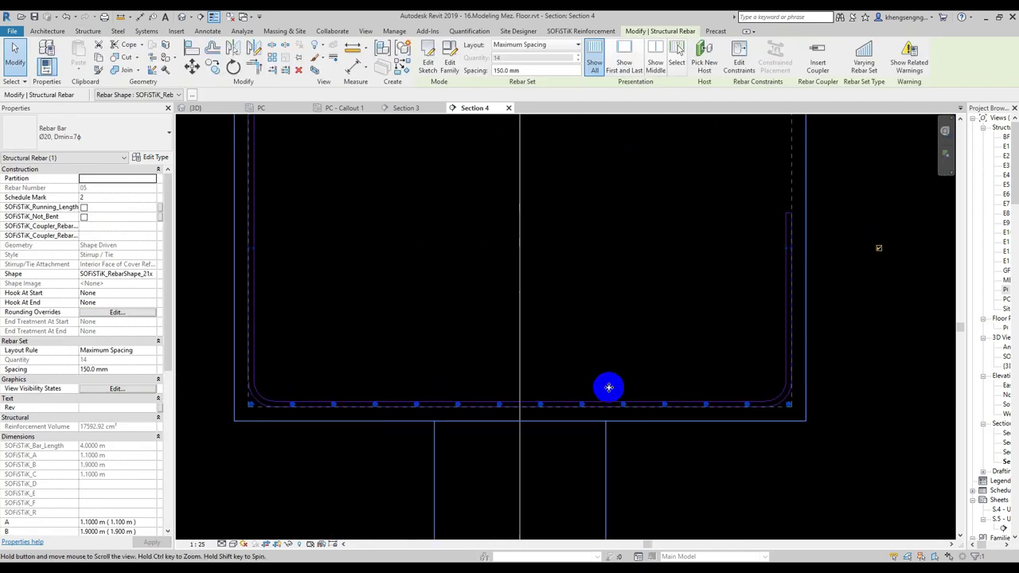
pyautogui.press('Escape')
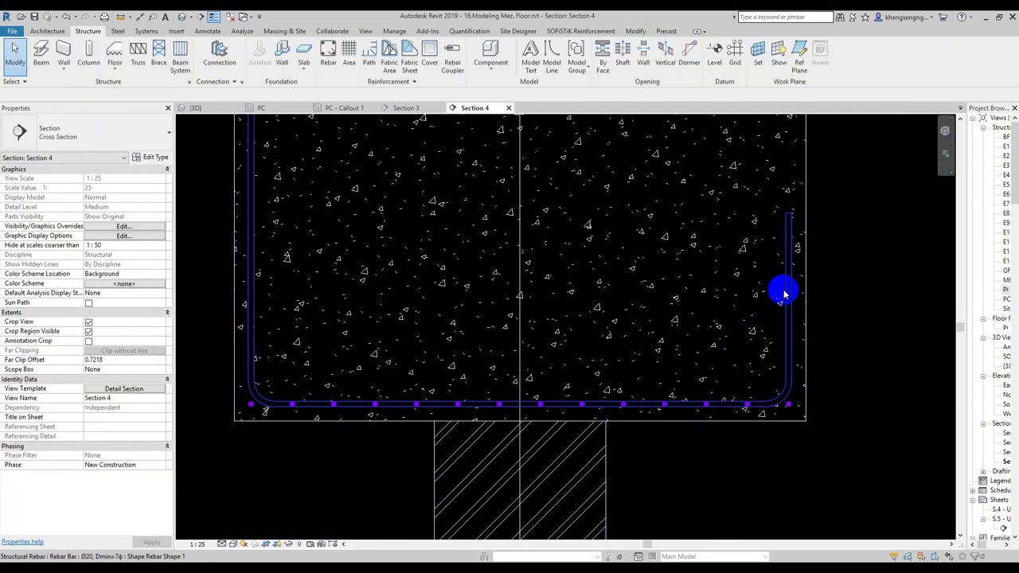
pyautogui.click(783, 291)
pyautogui.scroll(-1, 685, 310)
pyautogui.moveTo(596, 332); pyautogui.dragTo(608, 404, button='middle')
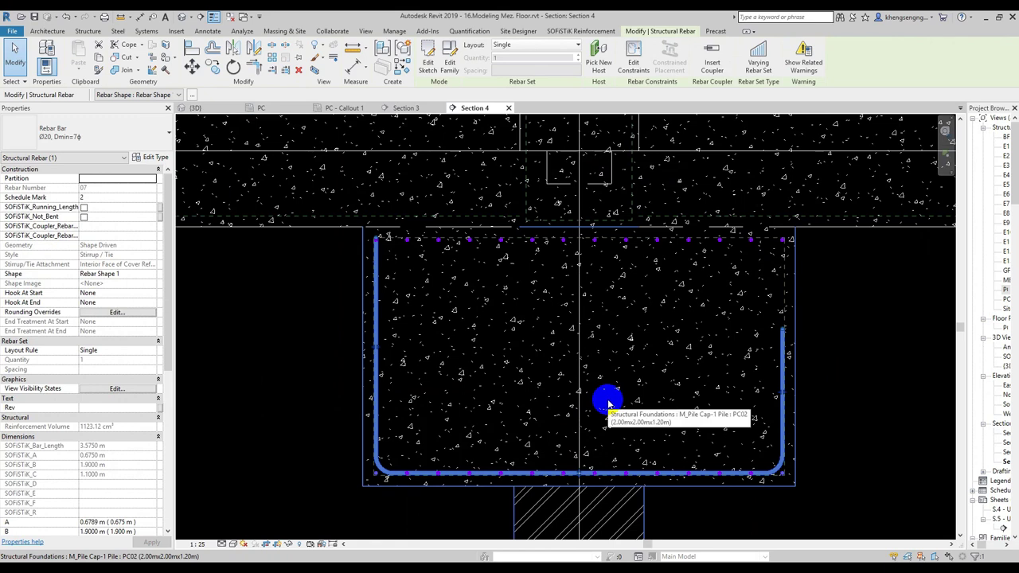
pyautogui.moveTo(783, 333); pyautogui.dragTo(786, 239)
pyautogui.scroll(2, 849, 226)
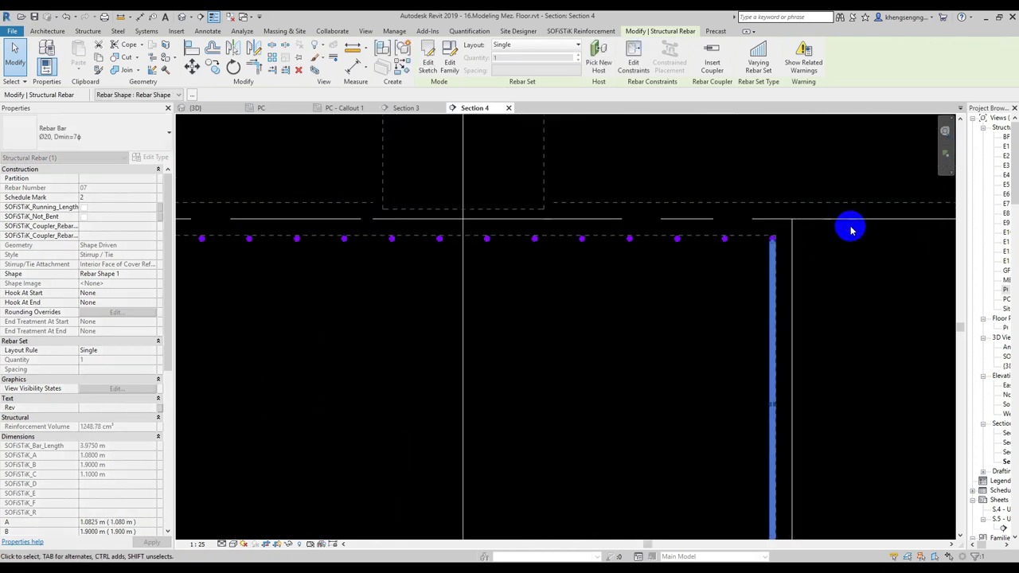
pyautogui.press('Escape')
pyautogui.scroll(3, 780, 230)
pyautogui.scroll(1, 759, 266)
# - Check the U-bar and the other bars in the section
pyautogui.click(759, 267)
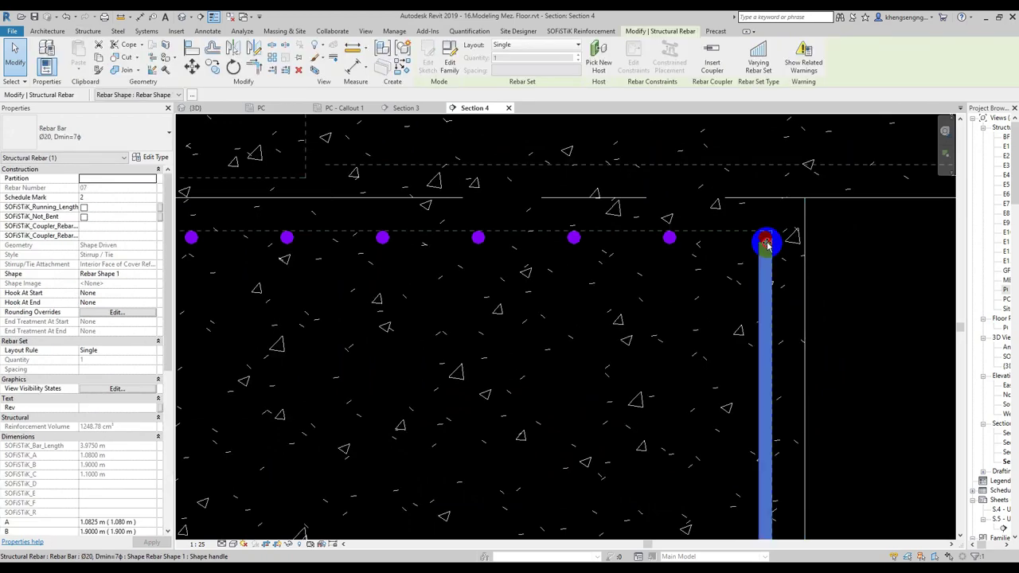
pyautogui.press('Escape')
pyautogui.scroll(-2, 710, 278)
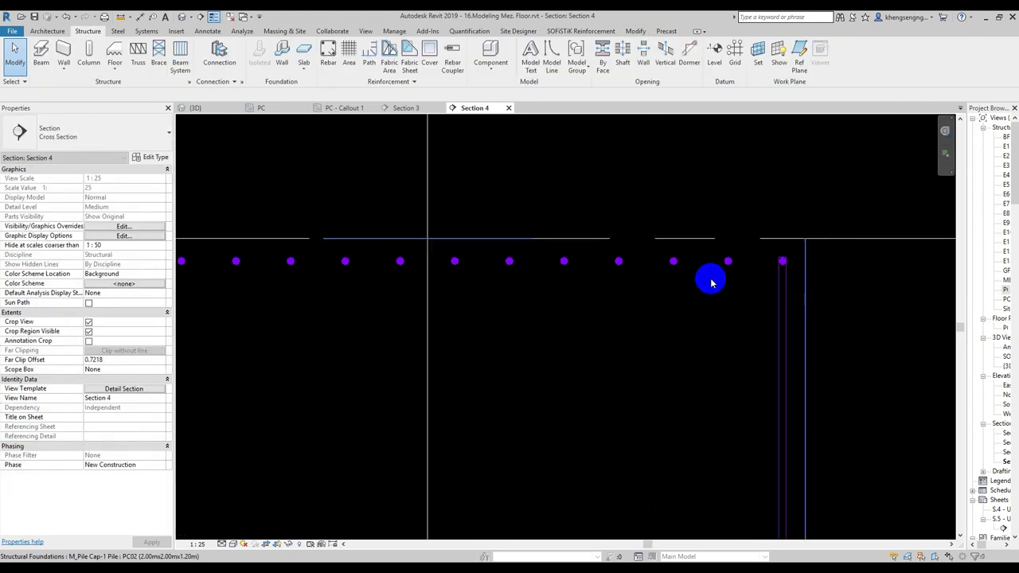
pyautogui.scroll(-2, 491, 323)
pyautogui.scroll(3, 406, 276)
pyautogui.click(438, 255)
pyautogui.scroll(-3, 434, 263)
pyautogui.scroll(5, 494, 358)
pyautogui.scroll(-2, 489, 320)
# - Move the new U-bar's bottom run against the bottom bar row
pyautogui.click(489, 321)
pyautogui.scroll(3, 526, 311)
pyautogui.moveTo(832, 359); pyautogui.dragTo(630, 391, button='middle')
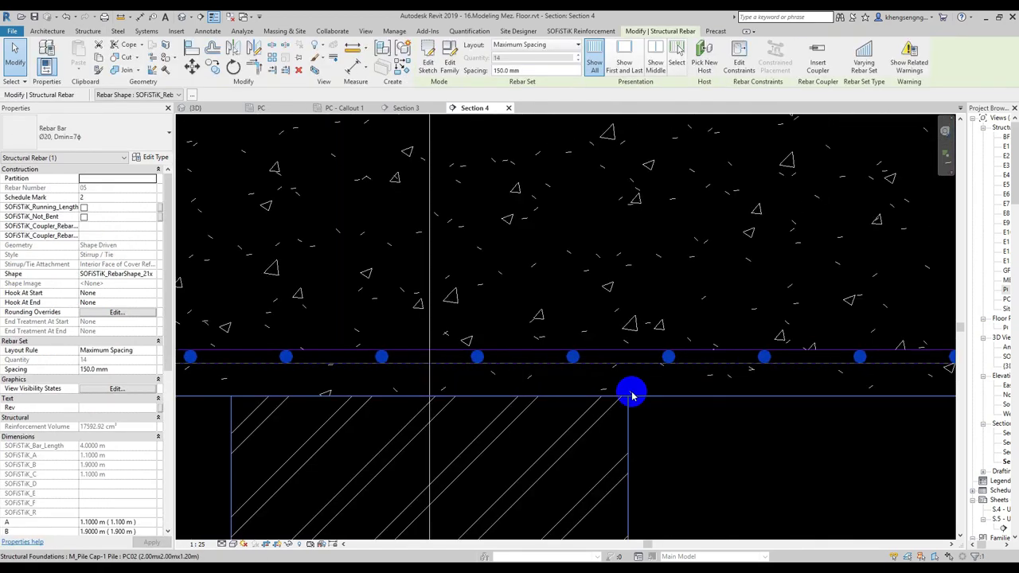
pyautogui.press('Escape')
pyautogui.click(689, 355)
pyautogui.moveTo(540, 378)
pyautogui.mouseDown()
pyautogui.moveTo(429, 362)
pyautogui.moveTo(428, 340)
pyautogui.mouseUp()
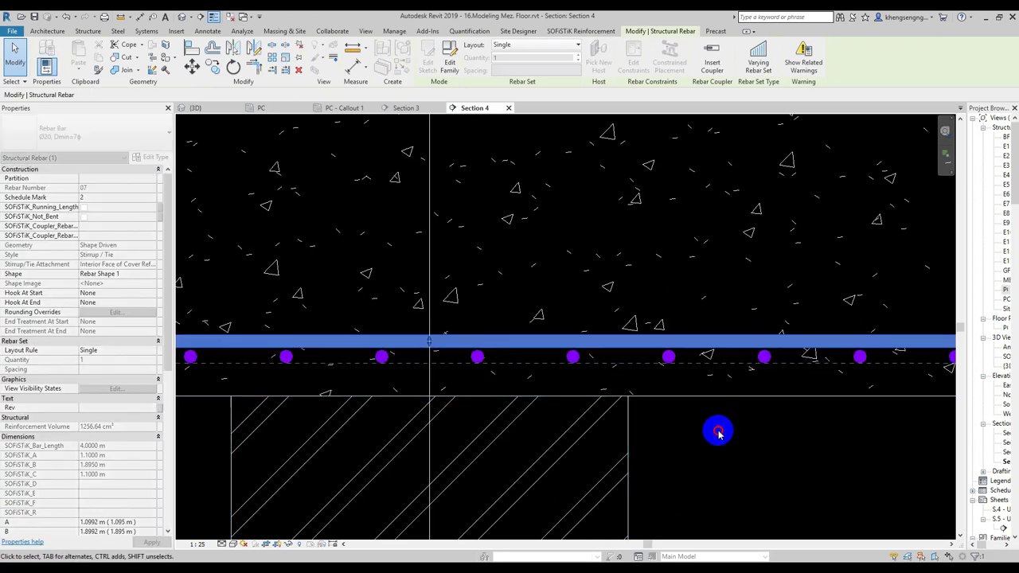
pyautogui.press('Escape')
# - Inspect the bottom bar set at the rebar's bottom-left corner
pyautogui.scroll(-3, 573, 391)
pyautogui.scroll(-2, 613, 428)
pyautogui.moveTo(613, 429); pyautogui.dragTo(666, 421, button='middle')
pyautogui.scroll(2, 625, 346)
pyautogui.scroll(2, 418, 369)
pyautogui.moveTo(319, 421); pyautogui.dragTo(311, 430, button='middle')
pyautogui.scroll(5, 457, 446)
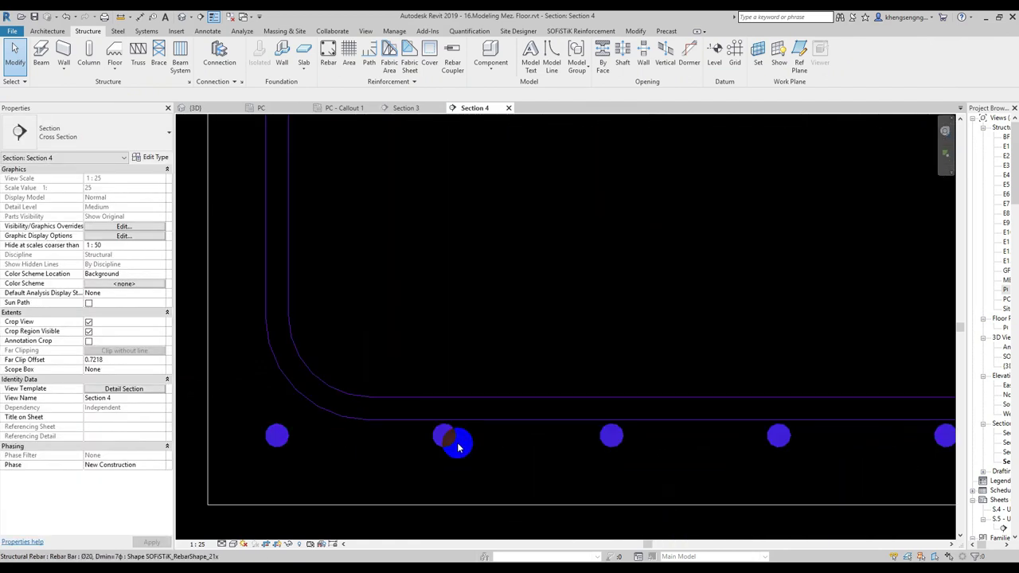
pyautogui.scroll(1, 457, 446)
pyautogui.click(422, 440)
pyautogui.scroll(-3, 470, 434)
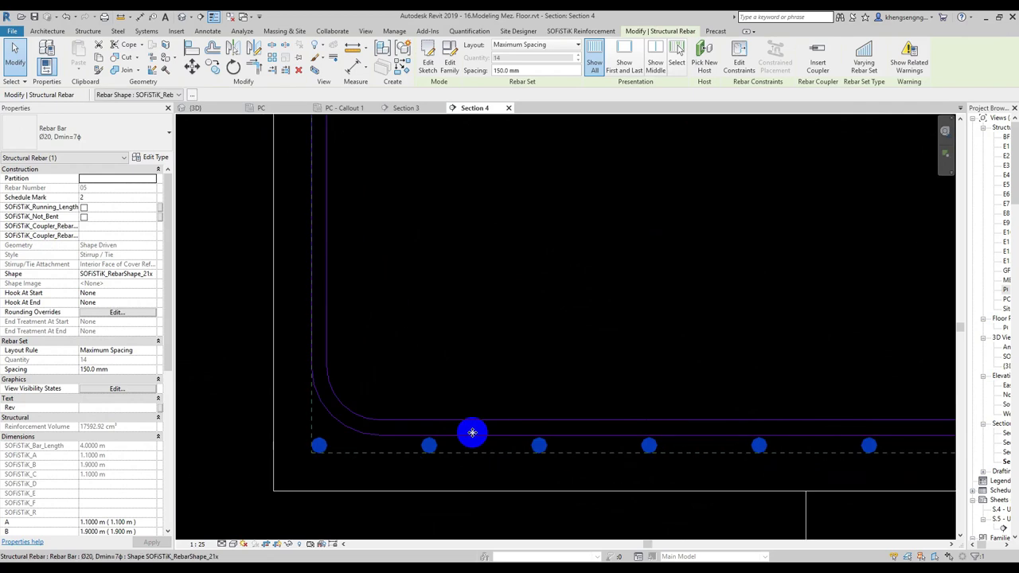
pyautogui.scroll(-3, 467, 439)
pyautogui.scroll(-3, 389, 296)
pyautogui.press('Escape')
pyautogui.scroll(3, 448, 386)
pyautogui.scroll(1, 448, 387)
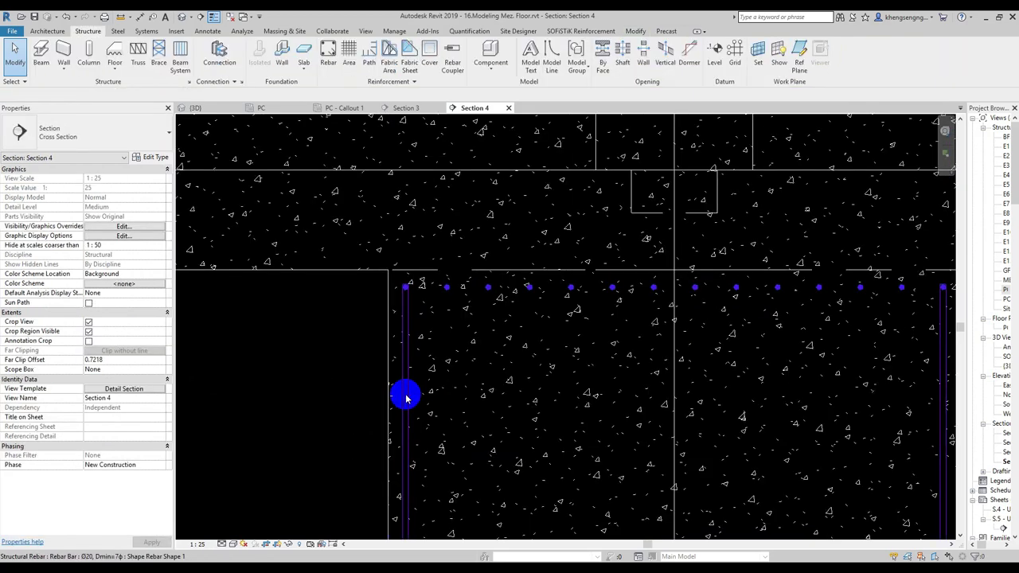
pyautogui.moveTo(406, 398); pyautogui.dragTo(403, 327, button='middle')
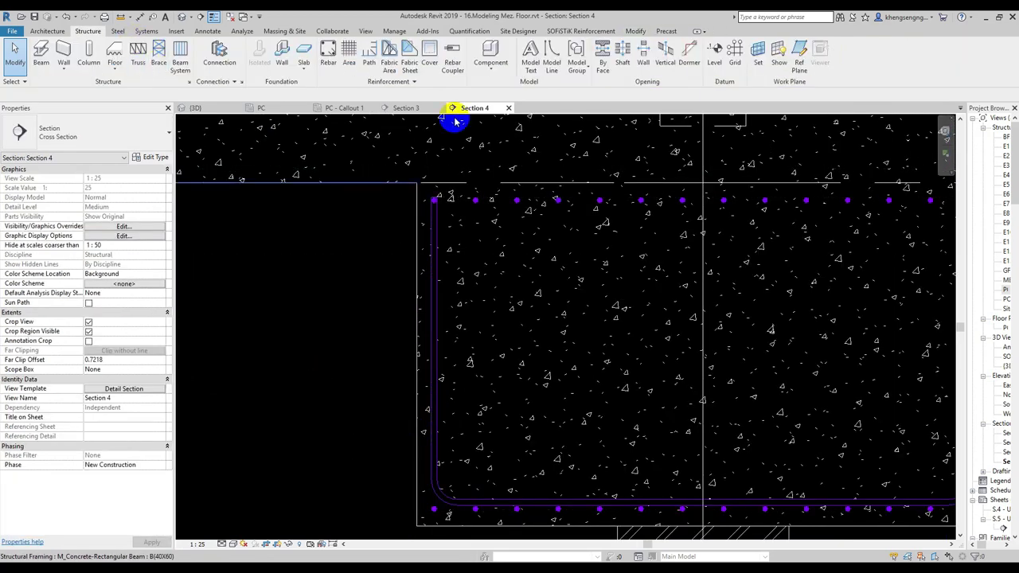
# - Cancel rebar placement and delete the unwanted U-shaped rebar along the cap top
pyautogui.click(330, 54)
pyautogui.moveTo(455, 189)
pyautogui.mouseDown(button='middle')
pyautogui.moveTo(444, 328)
pyautogui.moveTo(393, 323)
pyautogui.moveTo(433, 303)
pyautogui.moveTo(677, 312)
pyautogui.mouseUp(button='middle')
pyautogui.press('Escape')
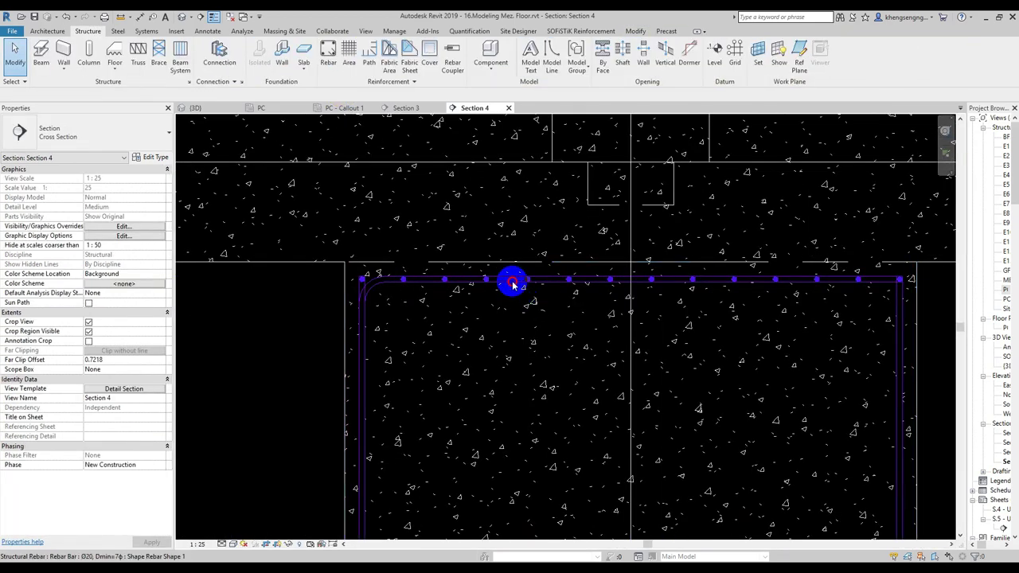
pyautogui.click(512, 280)
pyautogui.press('Escape')
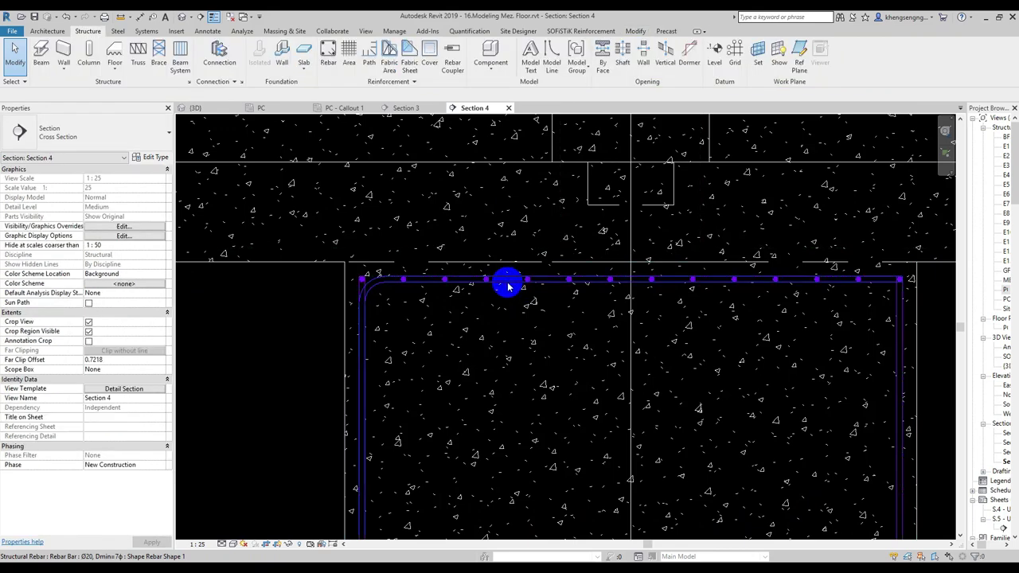
pyautogui.click(508, 282)
pyautogui.press('Delete')
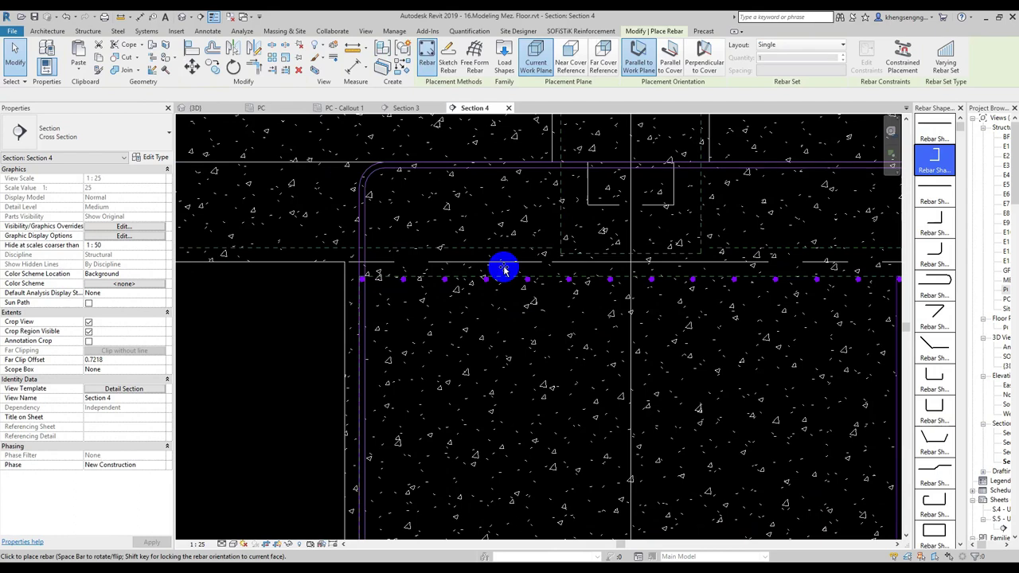
# - Move the newly placed inverted Ø20 U-bar into position at the cap top
pyautogui.scroll(-2, 507, 268)
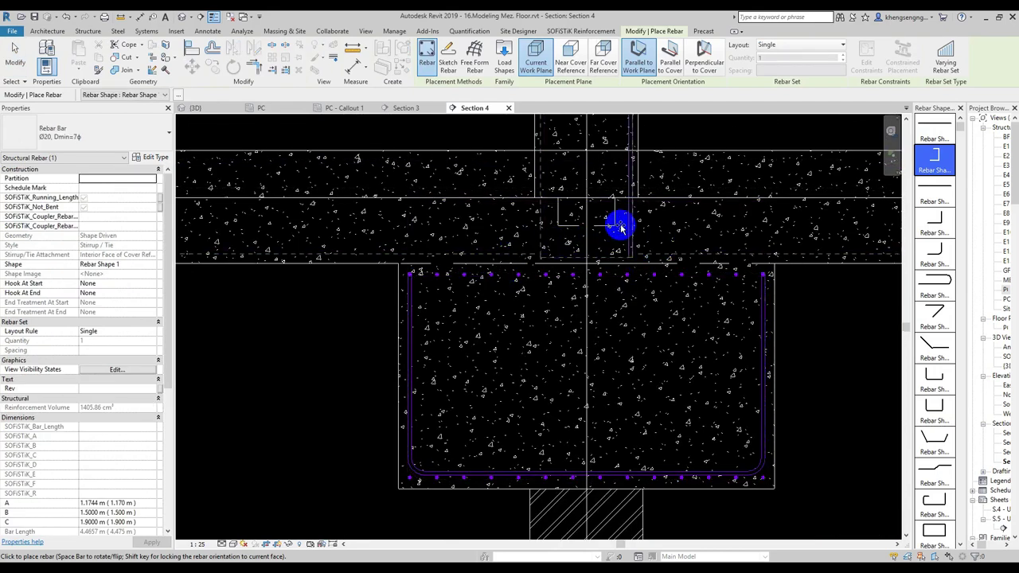
pyautogui.scroll(-2, 548, 263)
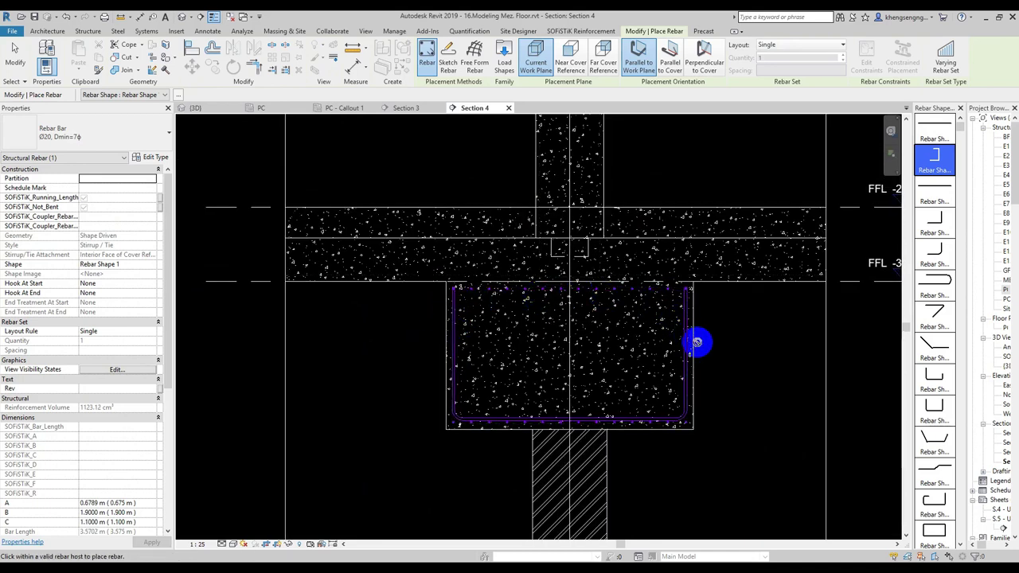
pyautogui.scroll(2, 605, 307)
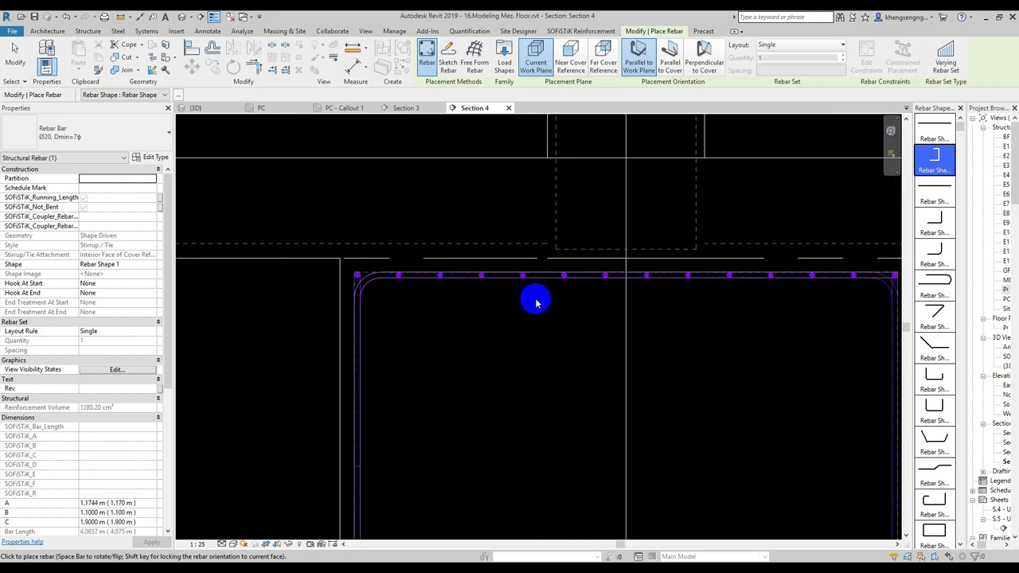
pyautogui.press('Escape')
pyautogui.click(666, 295)
pyautogui.scroll(2, 666, 295)
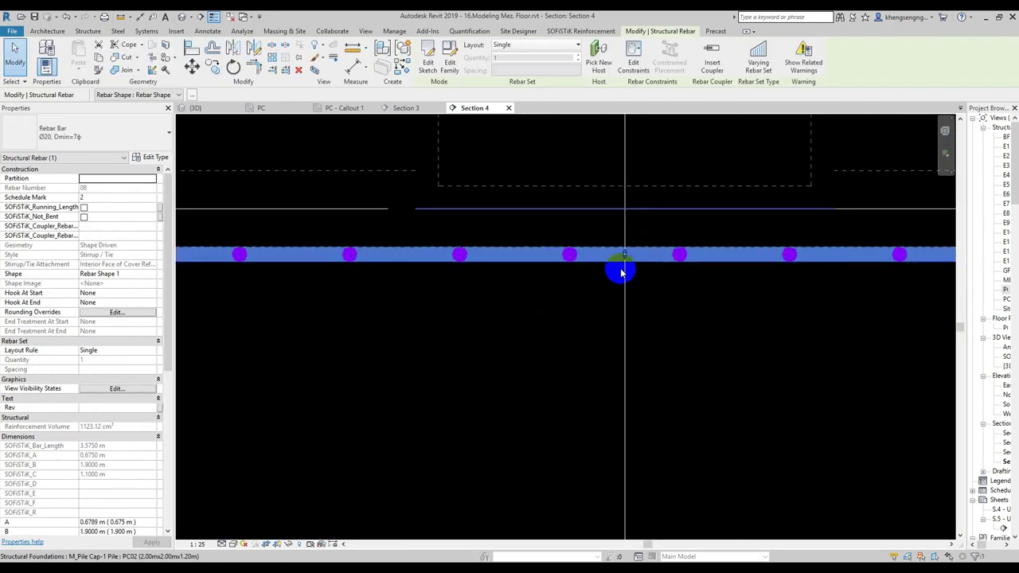
pyautogui.moveTo(626, 260)
pyautogui.mouseDown()
pyautogui.moveTo(633, 273)
pyautogui.moveTo(590, 359)
pyautogui.mouseUp()
pyautogui.scroll(-3, 571, 345)
pyautogui.press('Escape')
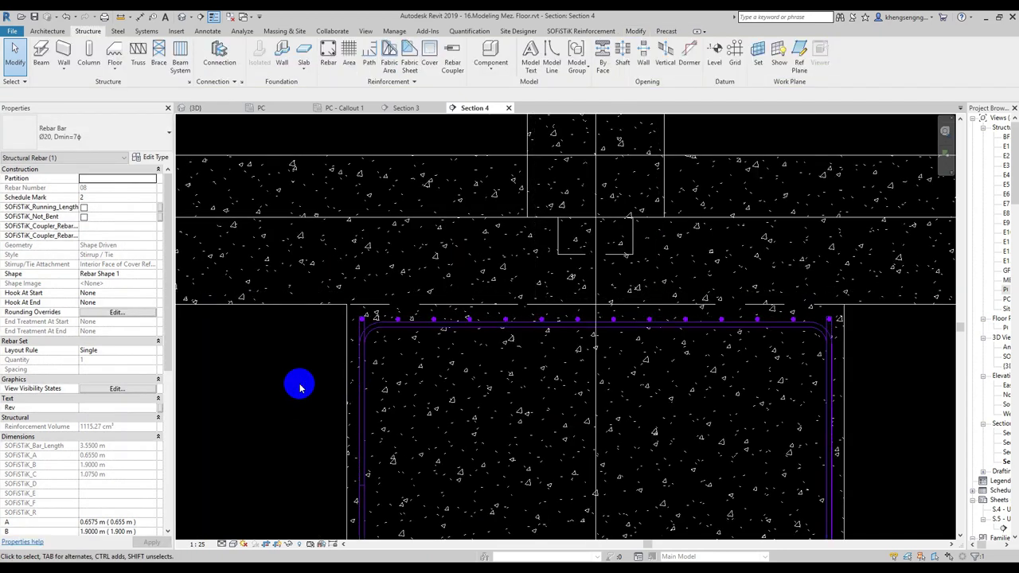
# - Open the 3.550 m top U-bar's rebar sketch for editing
pyautogui.scroll(-2, 298, 382)
pyautogui.scroll(2, 387, 287)
pyautogui.scroll(-3, 377, 257)
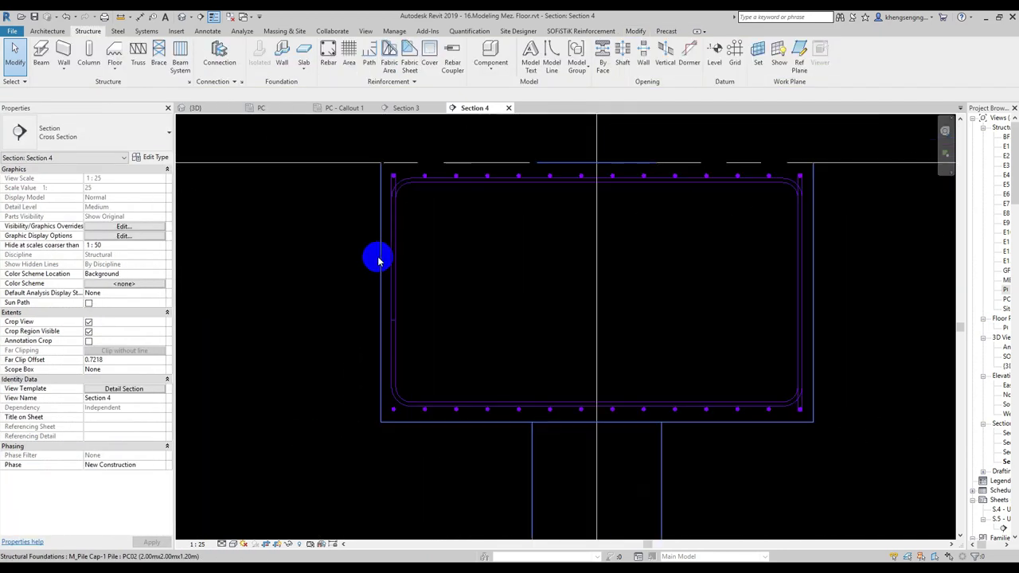
pyautogui.scroll(2, 378, 335)
pyautogui.scroll(2, 674, 132)
pyautogui.scroll(1, 635, 182)
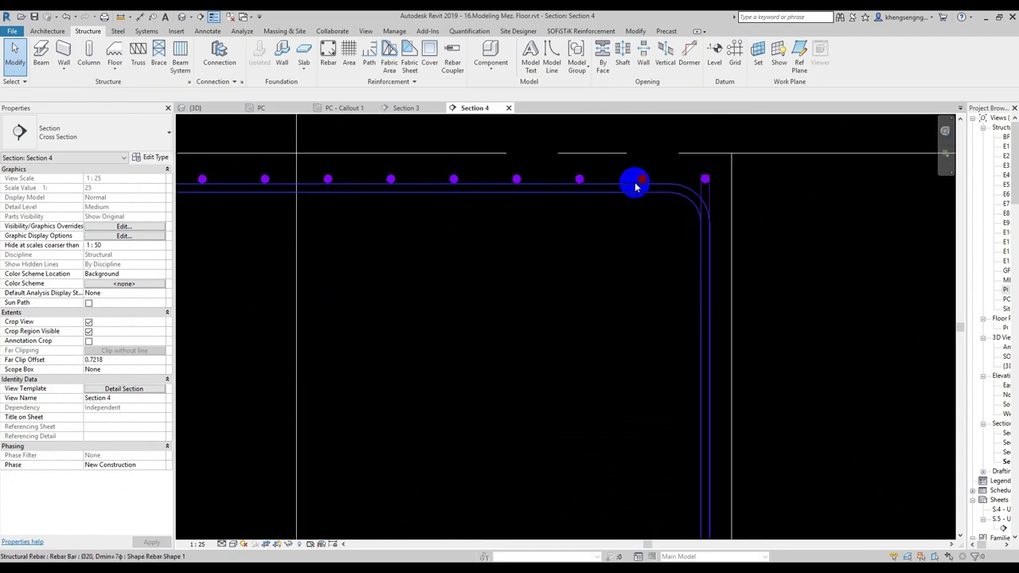
pyautogui.scroll(2, 641, 298)
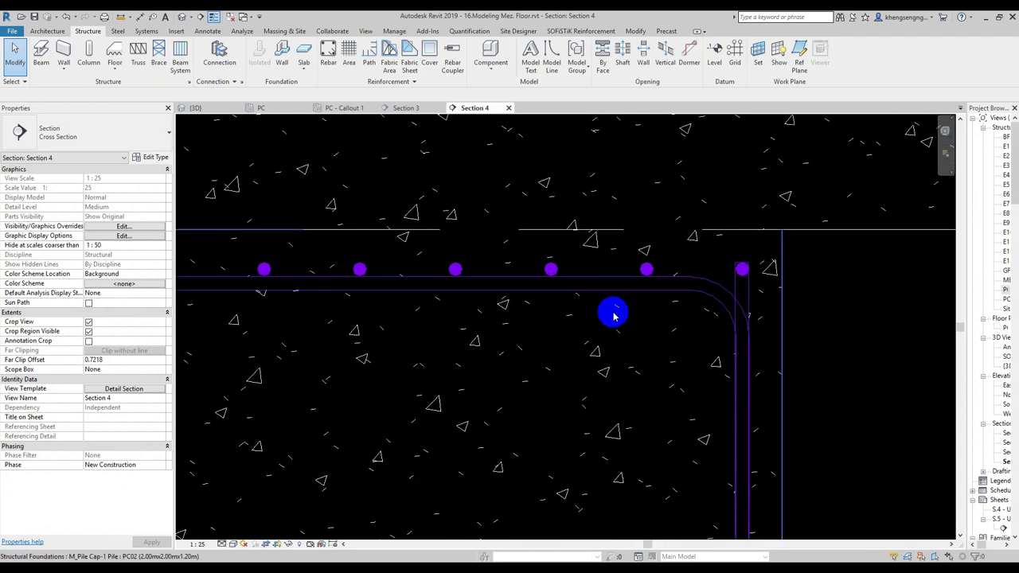
pyautogui.moveTo(610, 311); pyautogui.dragTo(665, 227, button='middle')
pyautogui.scroll(-1, 664, 227)
pyautogui.click(749, 201)
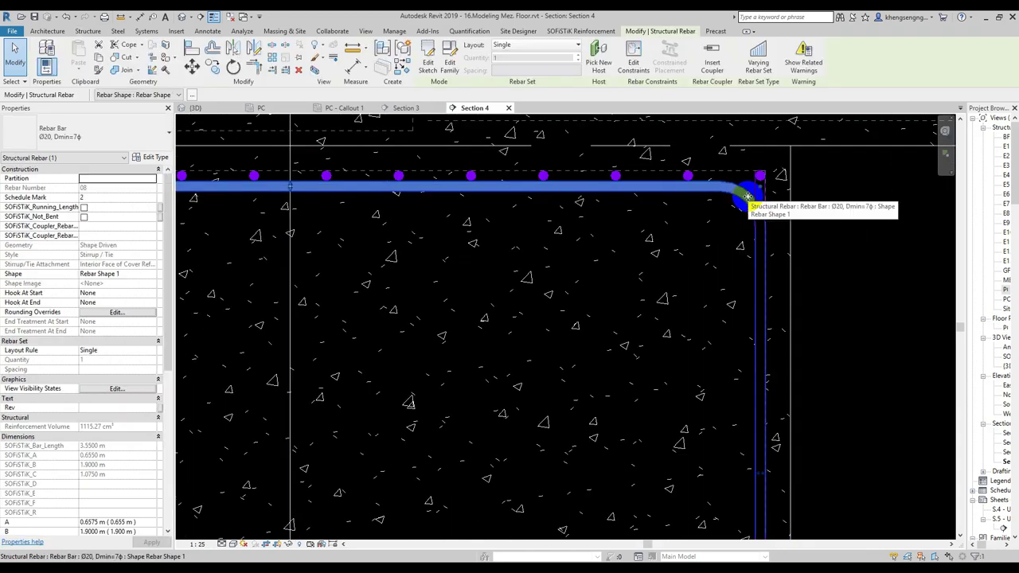
pyautogui.doubleClick(545, 202)
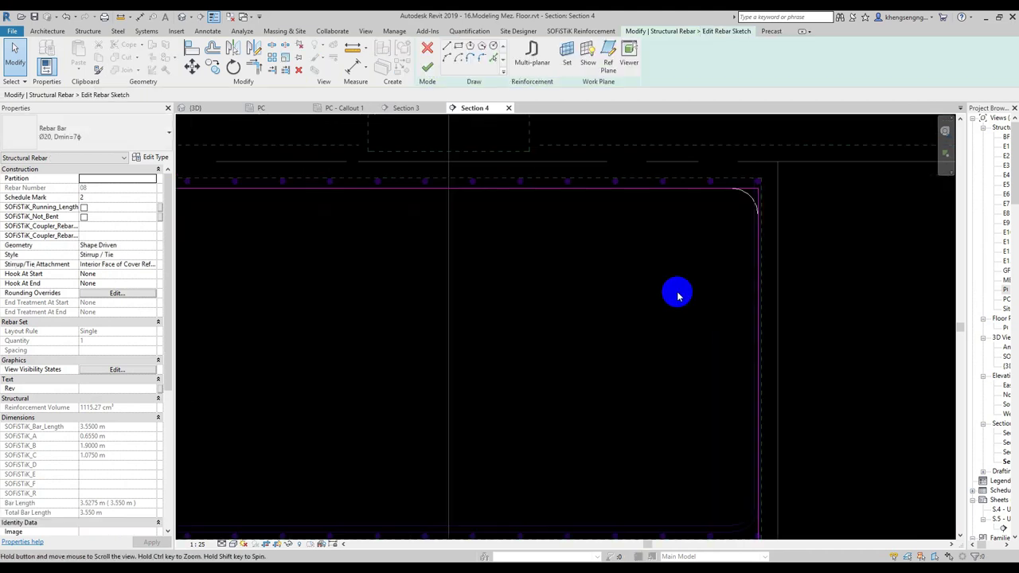
# - Draw a horizontal reference plane (RP) across the cap about 0.519 below the top
pyautogui.press('r')
pyautogui.press('p')
pyautogui.scroll(-3, 644, 327)
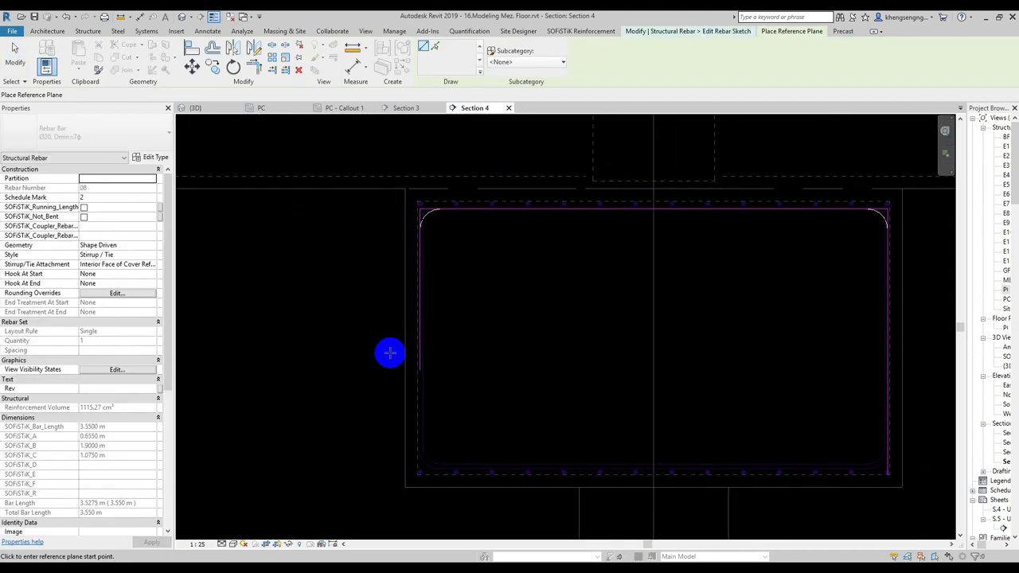
pyautogui.click(406, 339)
pyautogui.click(904, 341)
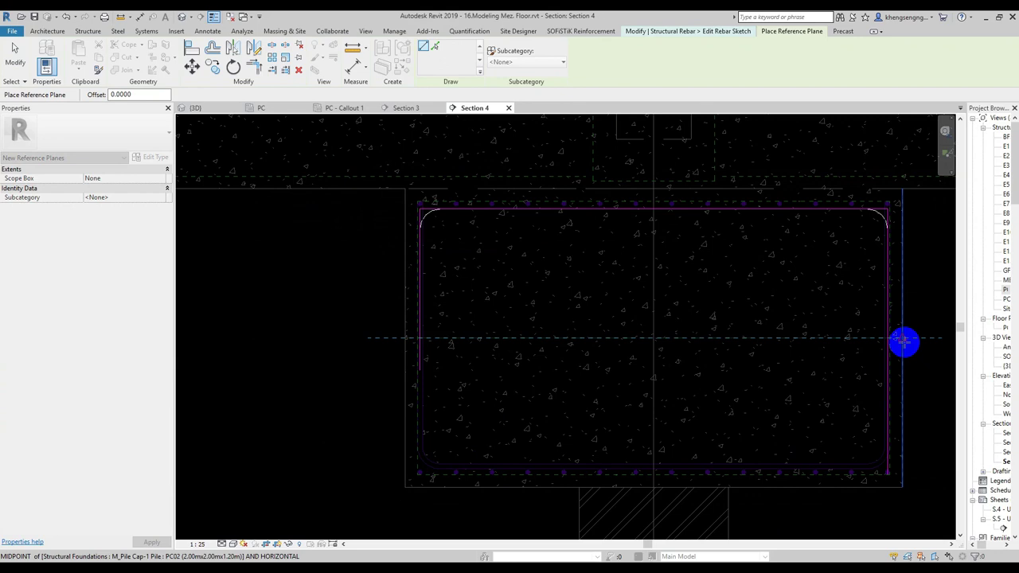
pyautogui.press('Escape')
pyautogui.press('Escape')
# - Pull both U-bar leg ends to the new reference plane
pyautogui.scroll(3, 430, 348)
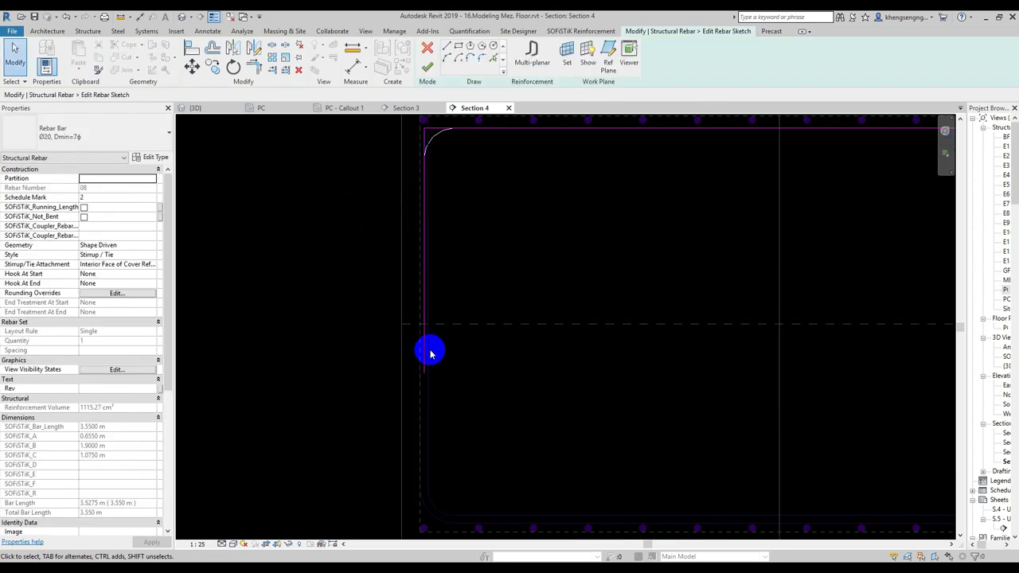
pyautogui.click(424, 348)
pyautogui.moveTo(422, 371); pyautogui.dragTo(428, 325)
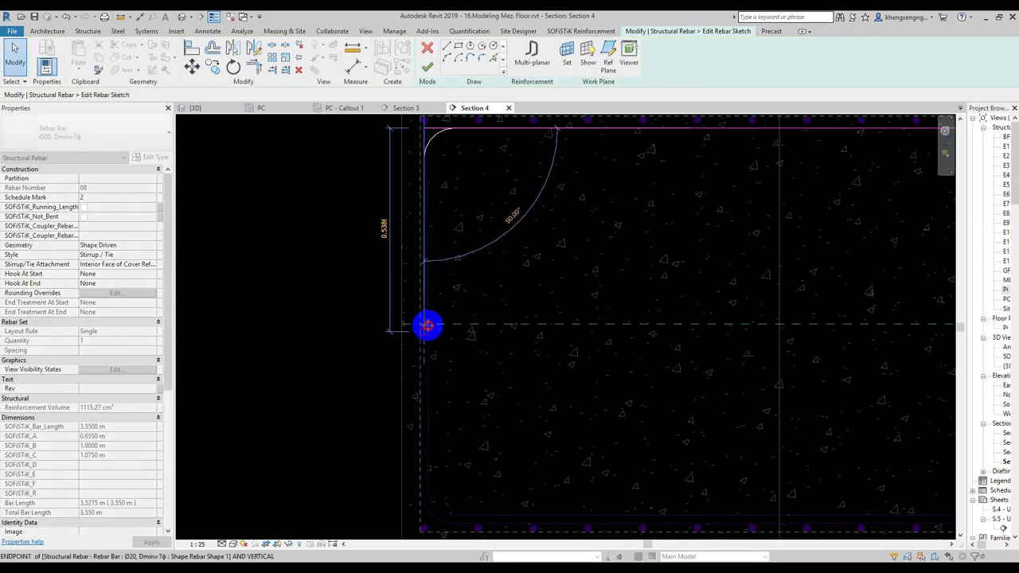
pyautogui.scroll(-3, 428, 325)
pyautogui.scroll(3, 740, 494)
pyautogui.click(749, 481)
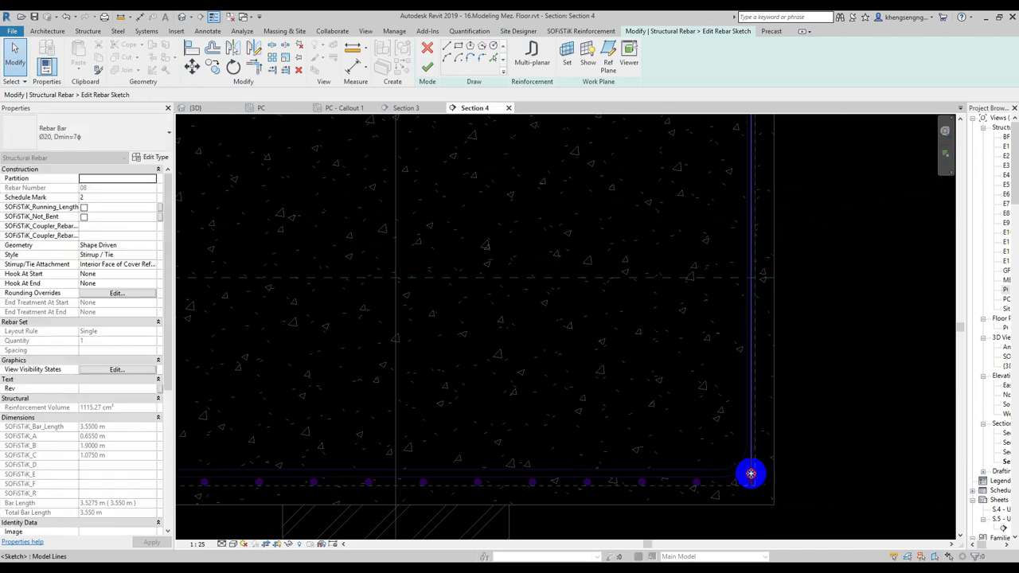
pyautogui.moveTo(766, 291); pyautogui.dragTo(755, 273)
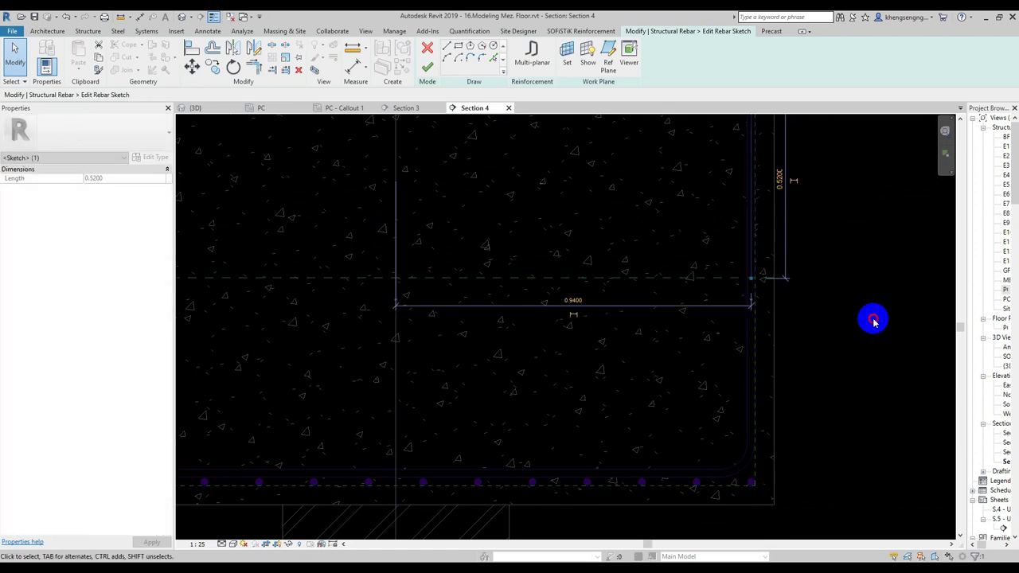
# - Finish the U-bar rebar sketch and clear the selection
pyautogui.scroll(-3, 626, 327)
pyautogui.click(626, 326)
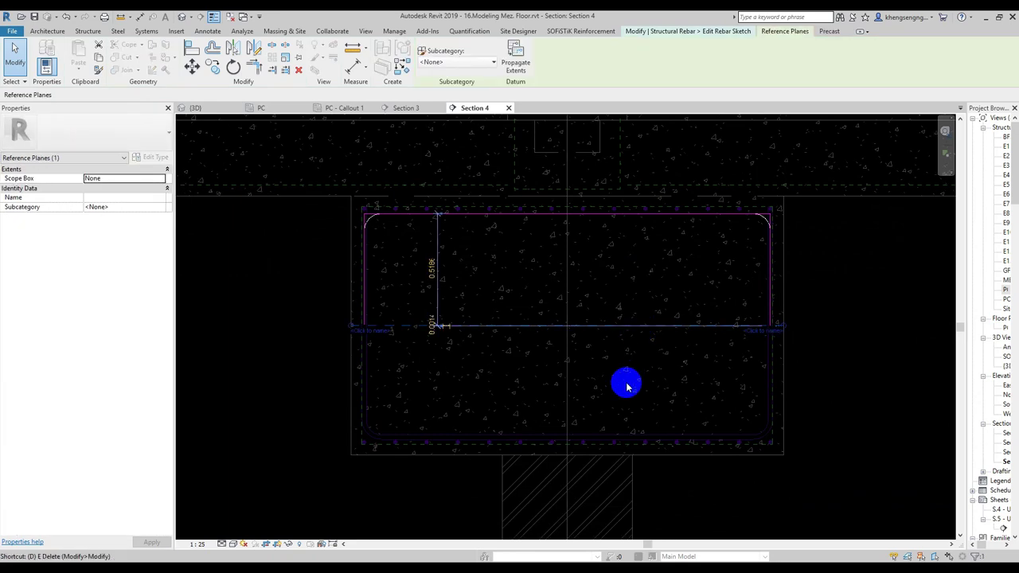
pyautogui.click(576, 364)
pyautogui.scroll(2, 430, 295)
pyautogui.click(428, 66)
pyautogui.click(282, 298)
pyautogui.scroll(3, 369, 243)
pyautogui.scroll(2, 369, 243)
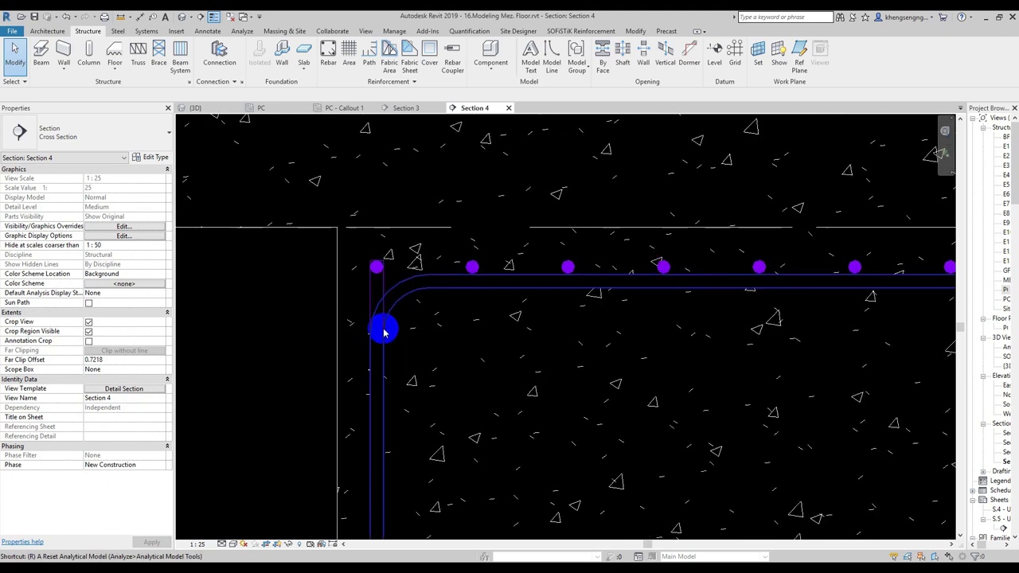
# - Draw a second reference plane along the U-bar's top bar
pyautogui.press('p')
pyautogui.click(439, 275)
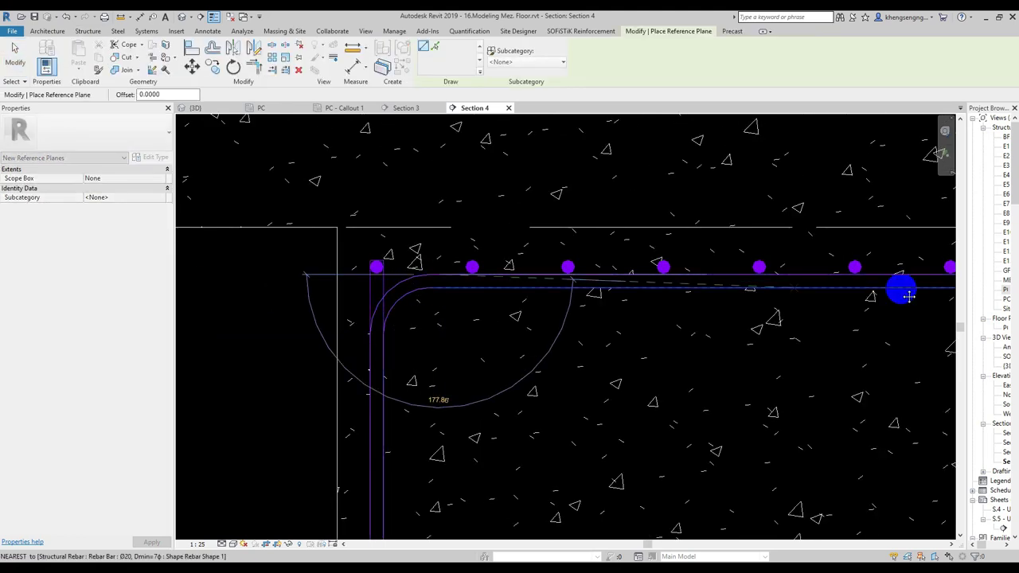
pyautogui.moveTo(908, 296); pyautogui.dragTo(166, 227, button='middle')
pyautogui.click(925, 223)
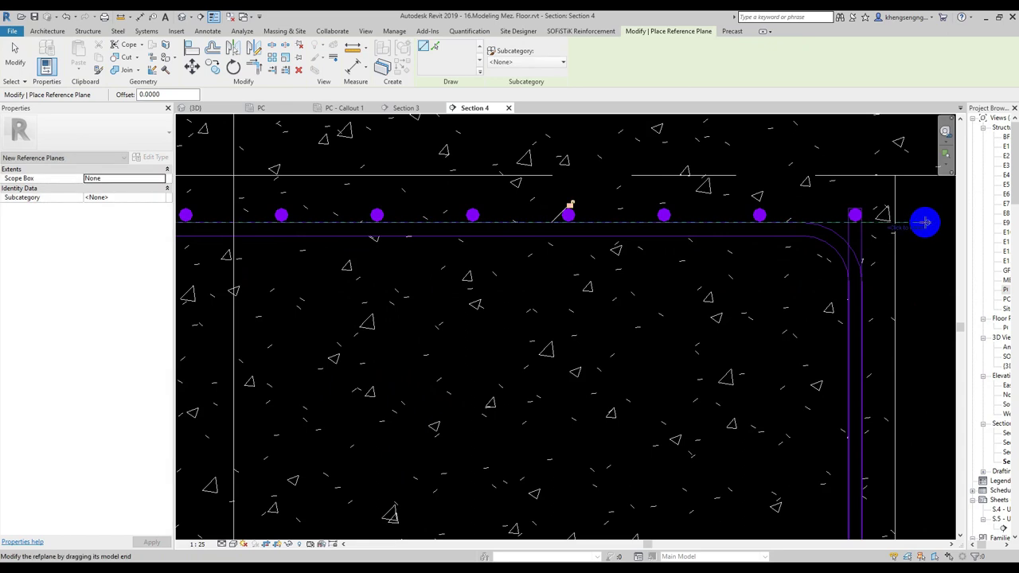
pyautogui.scroll(2, 912, 223)
pyautogui.press('Escape')
pyautogui.press('Escape')
pyautogui.scroll(2, 719, 253)
pyautogui.scroll(1, 712, 282)
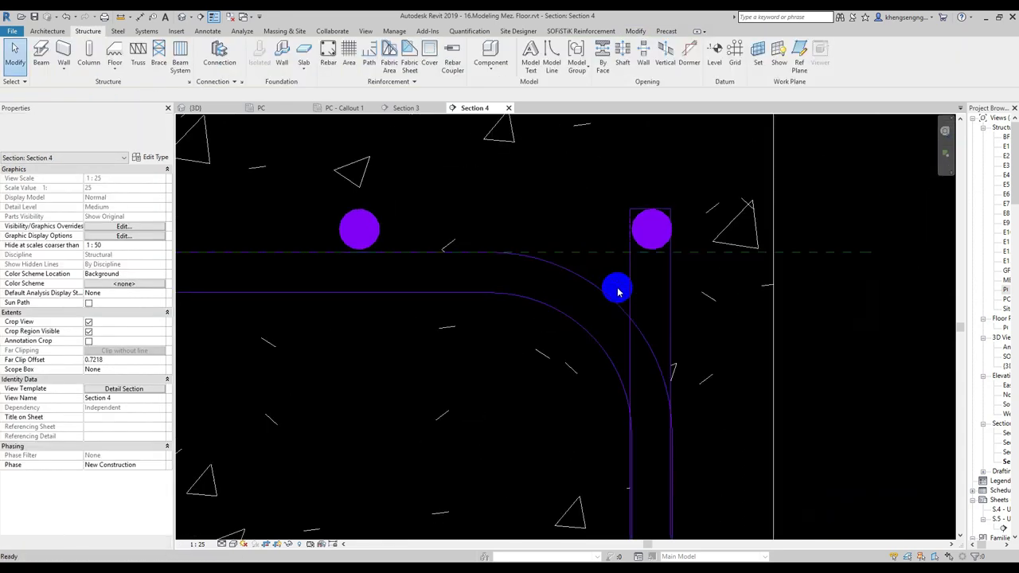
# - Pull the U-bar's right leg end to the new reference plane
pyautogui.click(633, 271)
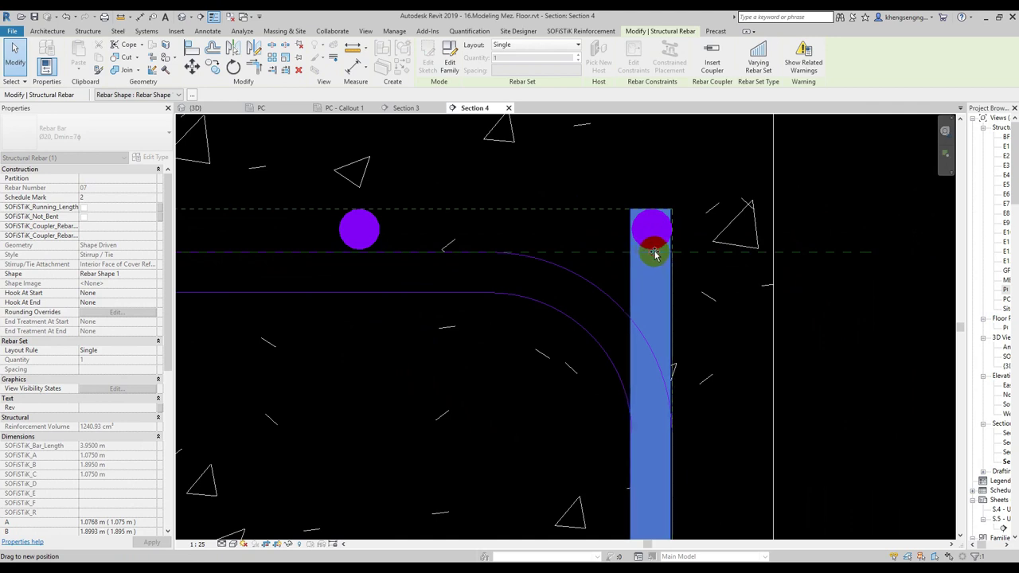
pyautogui.click(812, 305)
pyautogui.scroll(2, 680, 253)
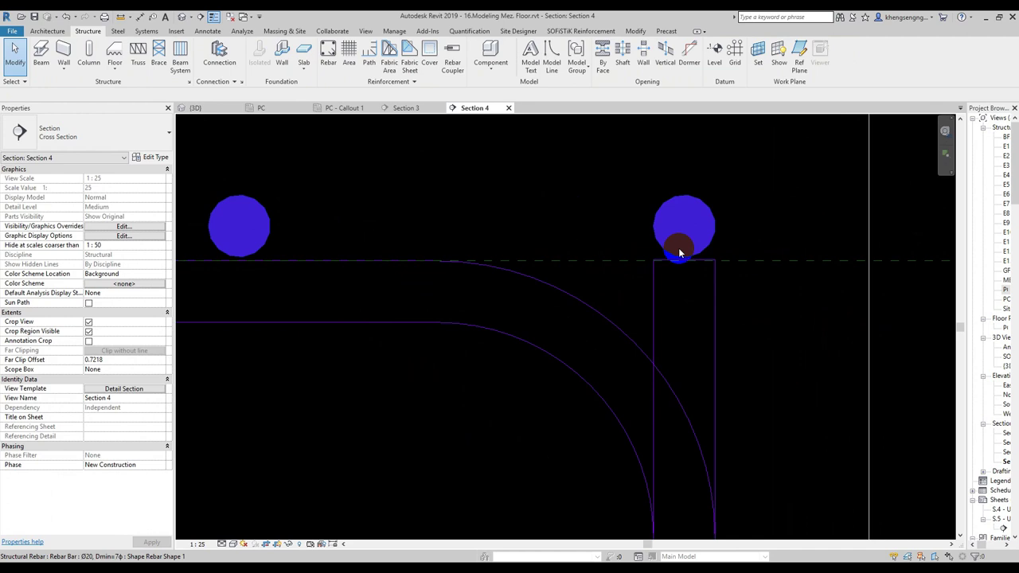
pyautogui.scroll(2, 679, 254)
pyautogui.click(734, 301)
pyautogui.scroll(3, 710, 278)
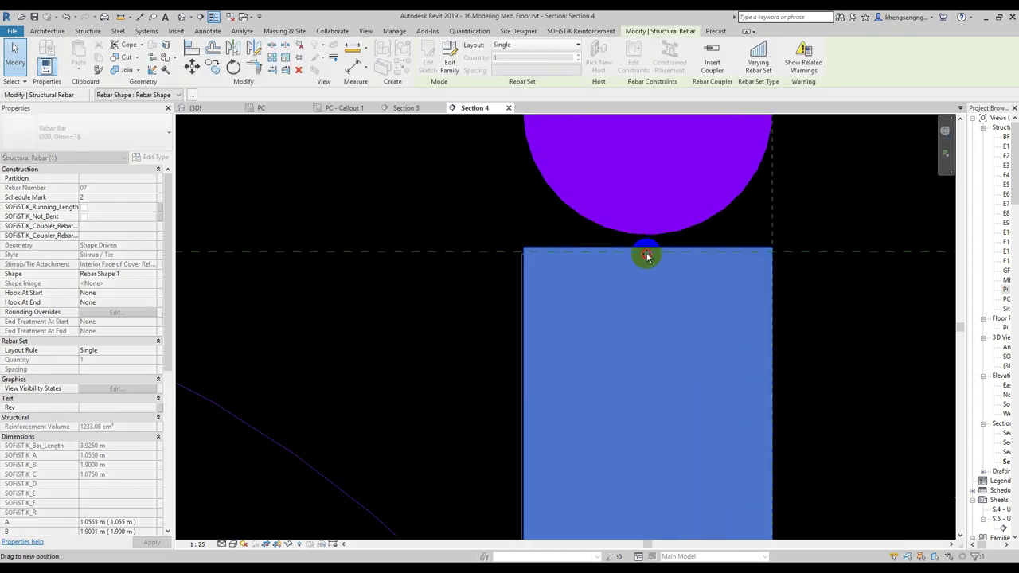
pyautogui.moveTo(647, 256); pyautogui.dragTo(647, 251)
pyautogui.scroll(-5, 651, 271)
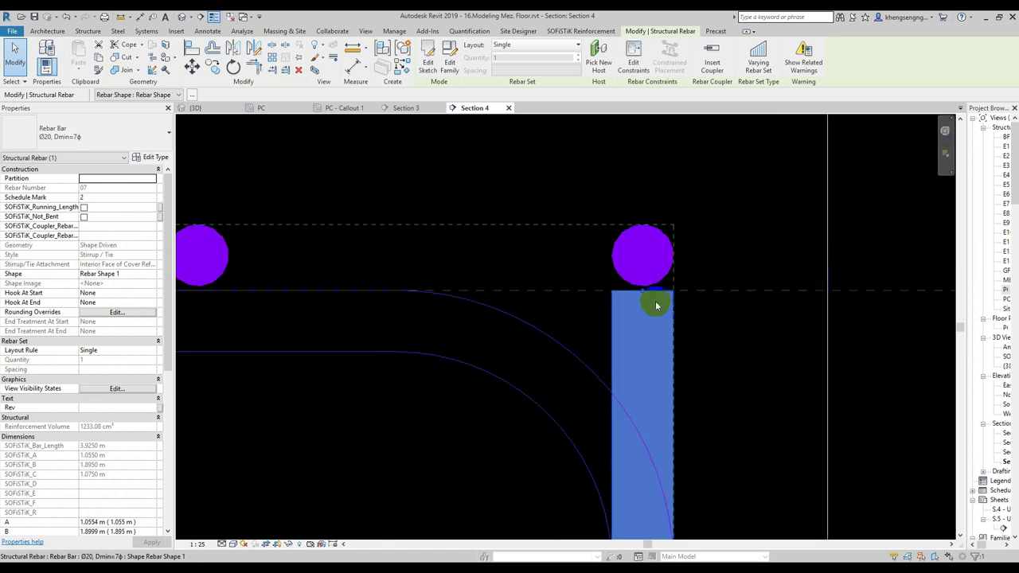
pyautogui.scroll(-3, 656, 300)
pyautogui.scroll(-2, 677, 312)
# - Check the new reference plane, then select the U-bar at its top-left corner
pyautogui.click(703, 300)
pyautogui.scroll(-3, 399, 341)
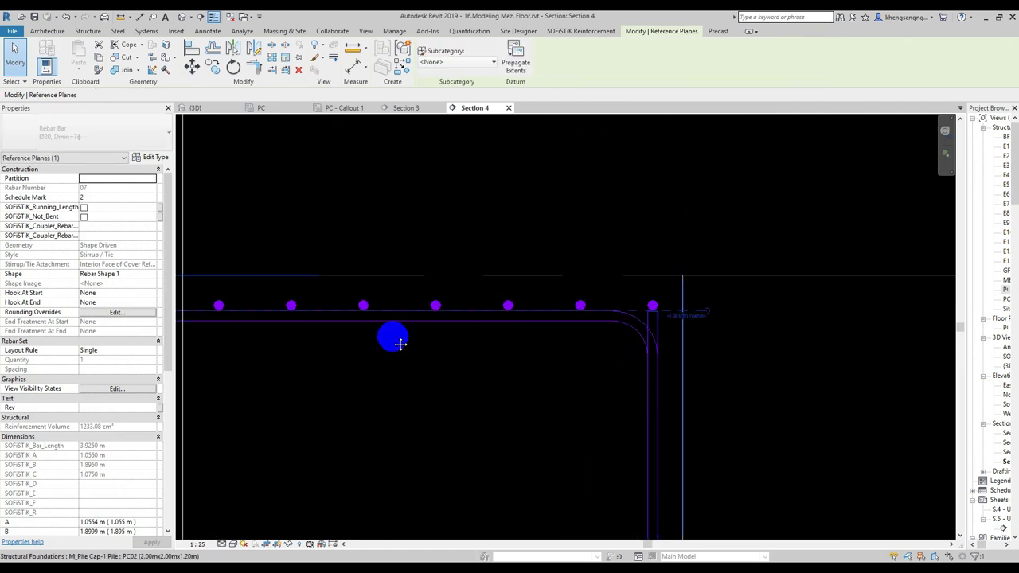
pyautogui.moveTo(787, 348); pyautogui.dragTo(927, 394, button='middle')
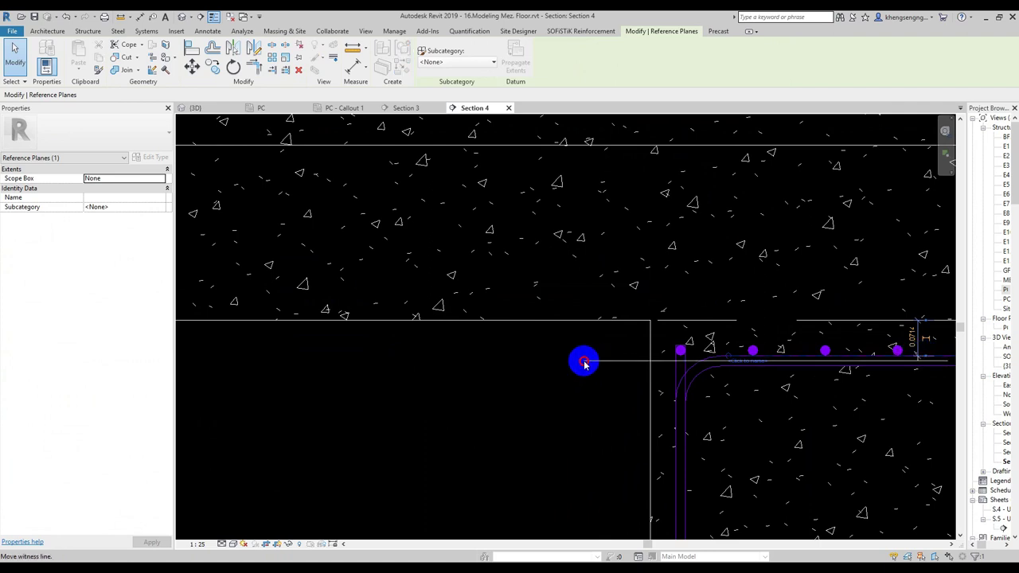
pyautogui.scroll(-2, 546, 360)
pyautogui.moveTo(565, 380); pyautogui.dragTo(364, 414, button='middle')
pyautogui.press('Escape')
pyautogui.scroll(2, 398, 394)
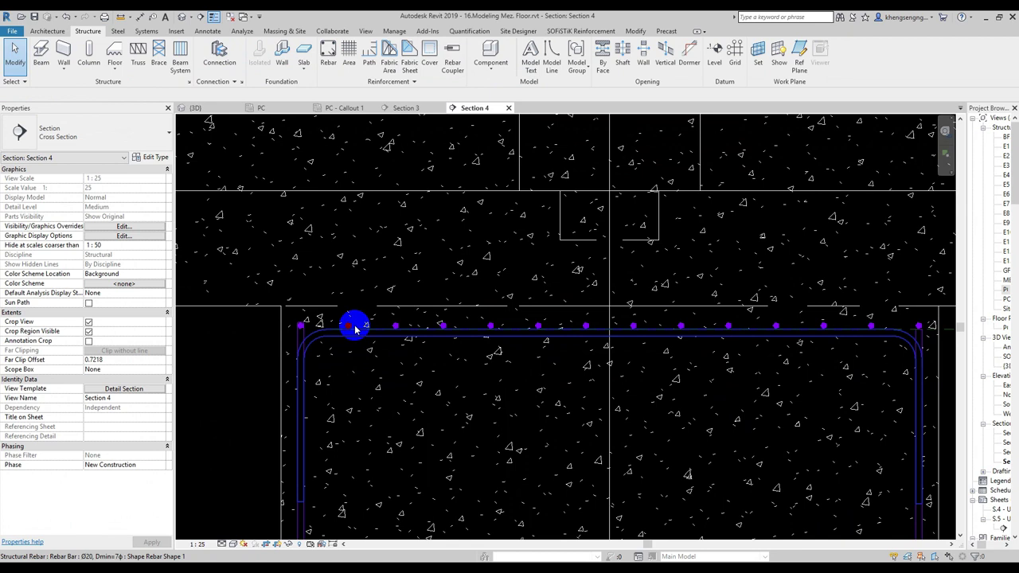
pyautogui.scroll(2, 303, 358)
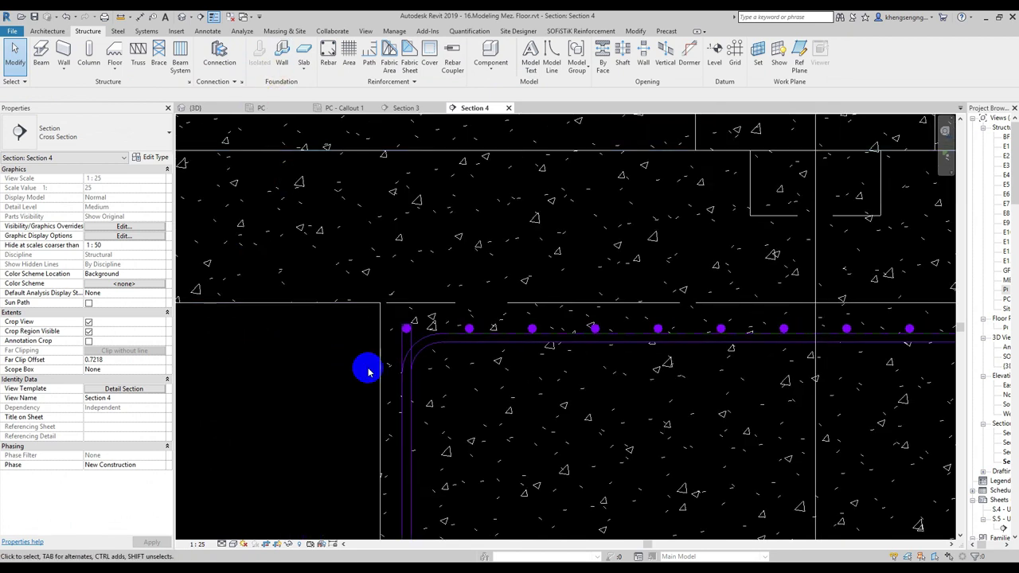
pyautogui.moveTo(441, 354)
pyautogui.mouseDown(button='middle')
pyautogui.moveTo(446, 368)
pyautogui.moveTo(478, 373)
pyautogui.mouseUp(button='middle')
pyautogui.click(530, 360)
# - Locate the top U-bar and the reference plane marking where its leg should end
pyautogui.press('Escape')
pyautogui.scroll(3, 478, 362)
pyautogui.scroll(1, 565, 362)
pyautogui.click(541, 359)
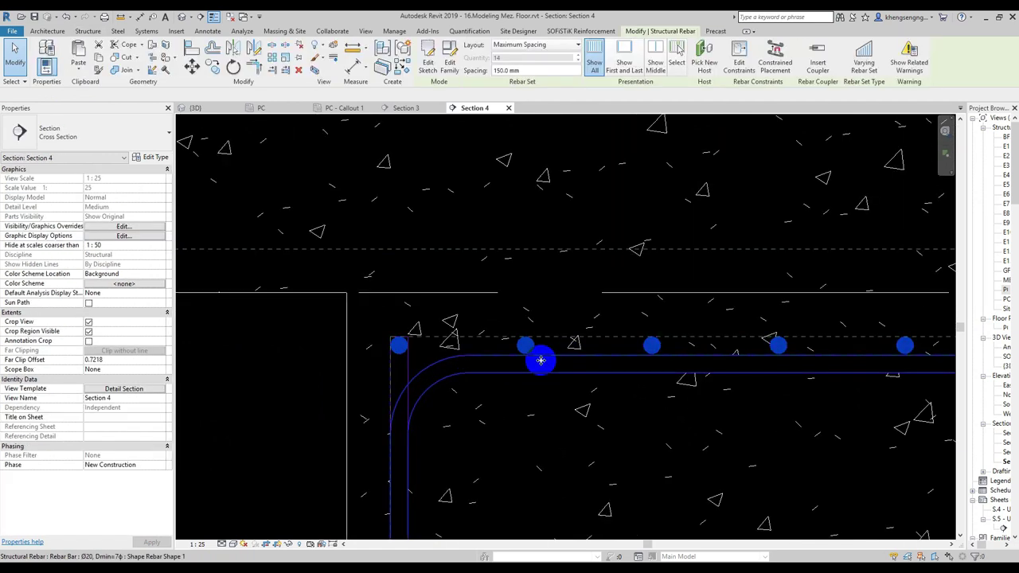
pyautogui.scroll(2, 478, 352)
pyautogui.press('Escape')
pyautogui.click(481, 353)
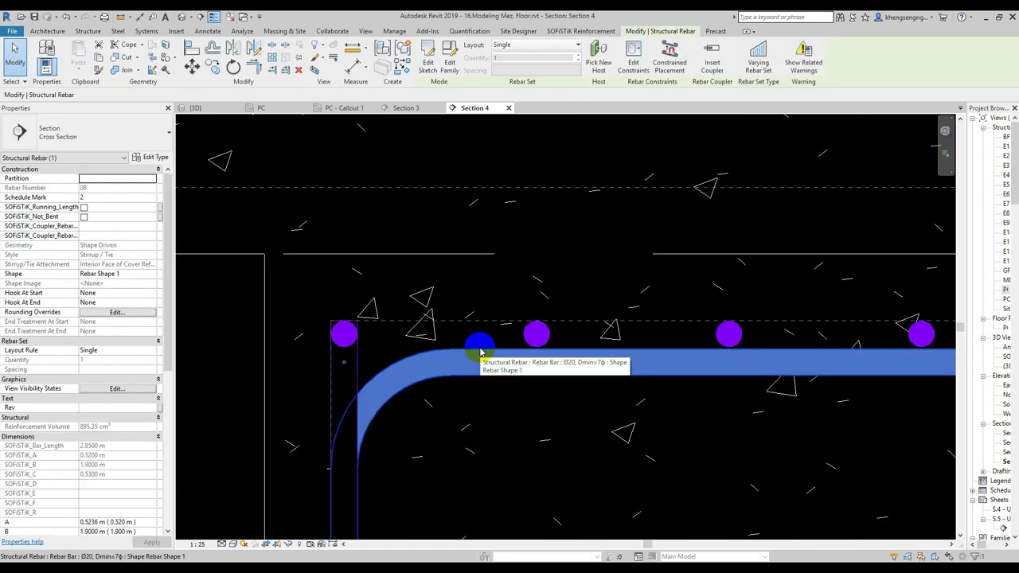
pyautogui.press('Tab')
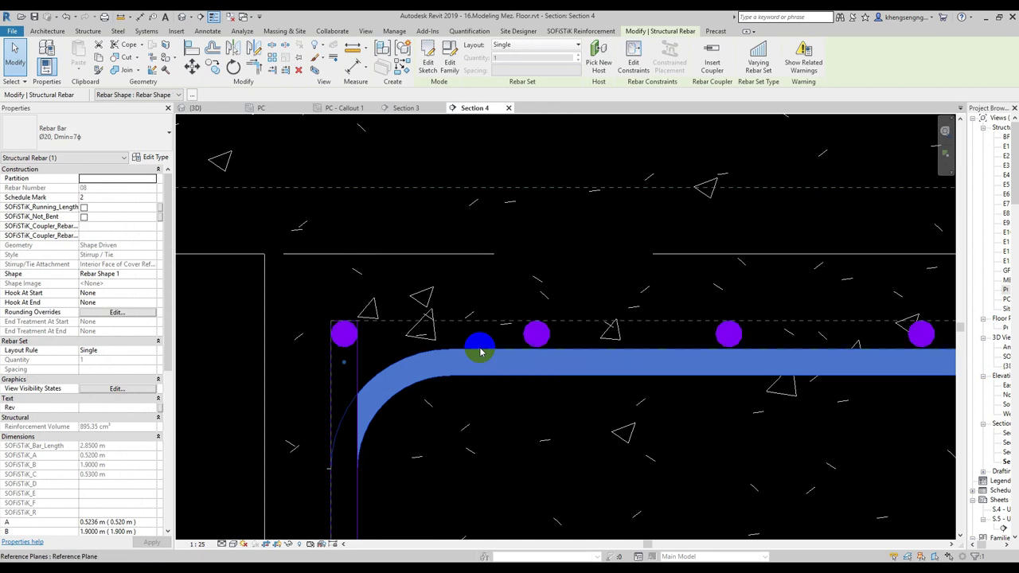
pyautogui.click(480, 353)
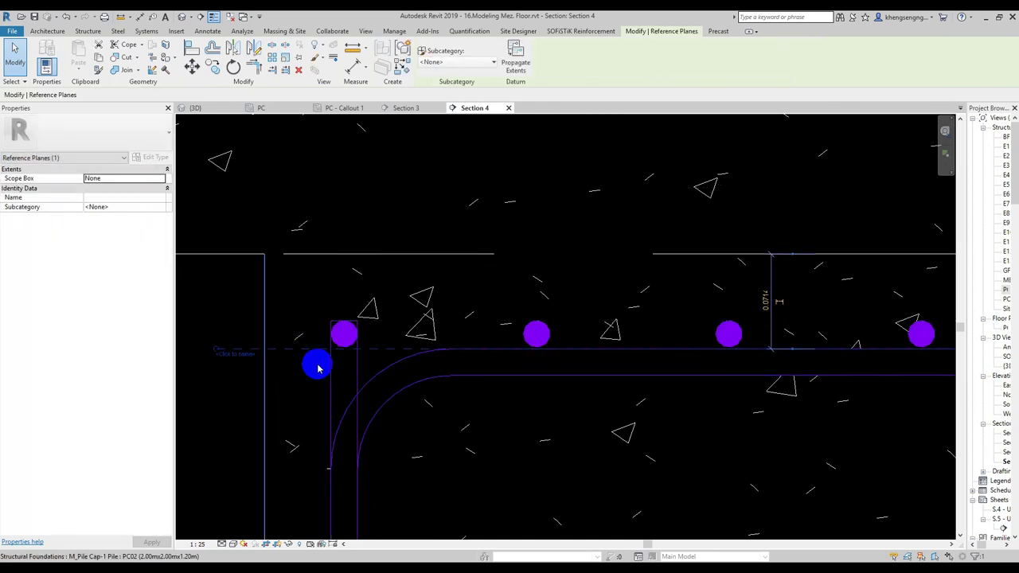
pyautogui.press('Escape')
# - Drag the U-bar's vertical leg down toward the reference plane
pyautogui.click(337, 338)
pyautogui.scroll(2, 337, 335)
pyautogui.scroll(1, 337, 335)
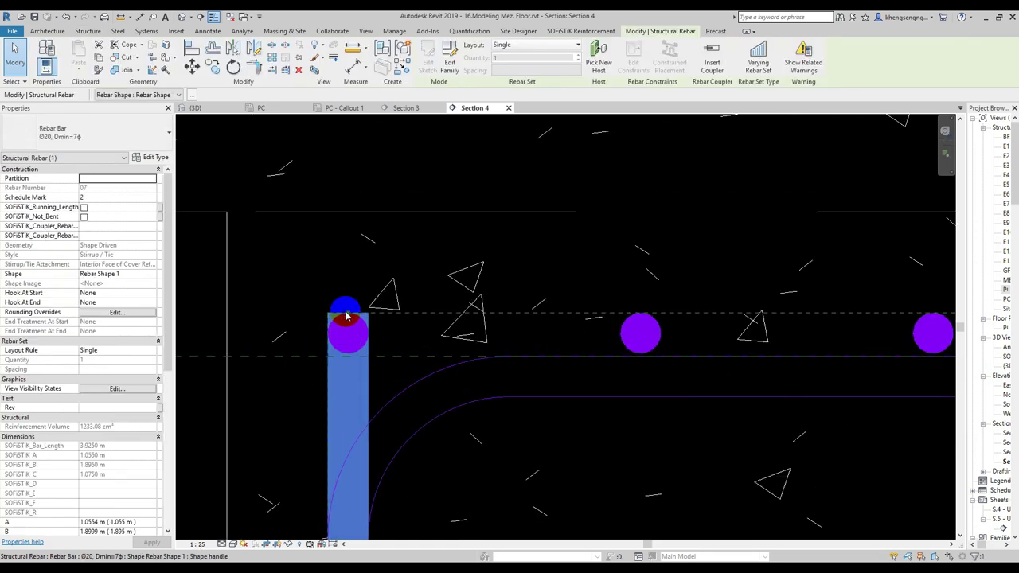
pyautogui.moveTo(349, 317); pyautogui.dragTo(348, 358)
pyautogui.click(314, 371)
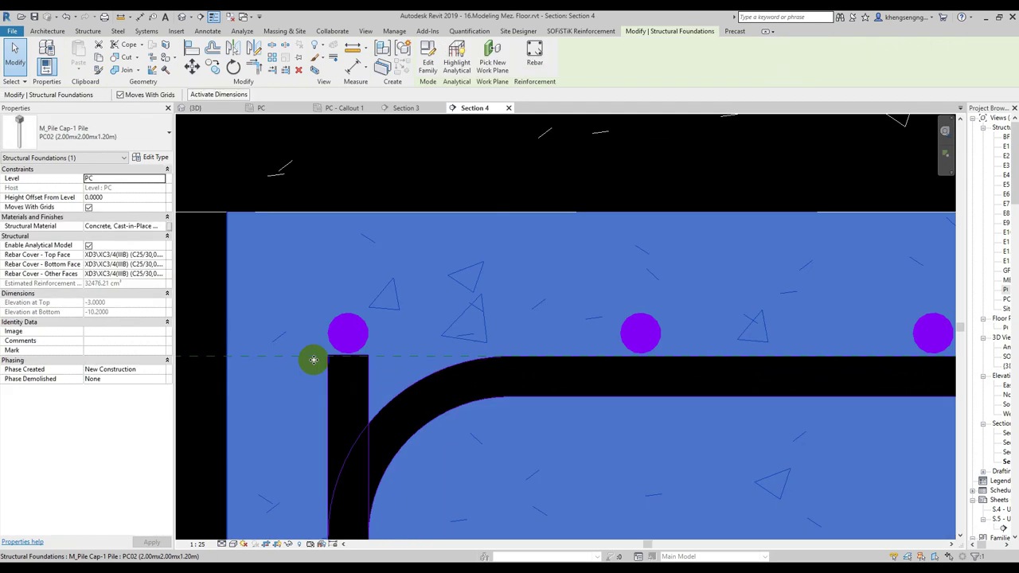
pyautogui.scroll(-1, 421, 371)
pyautogui.scroll(2, 438, 332)
pyautogui.scroll(3, 469, 317)
pyautogui.press('Escape')
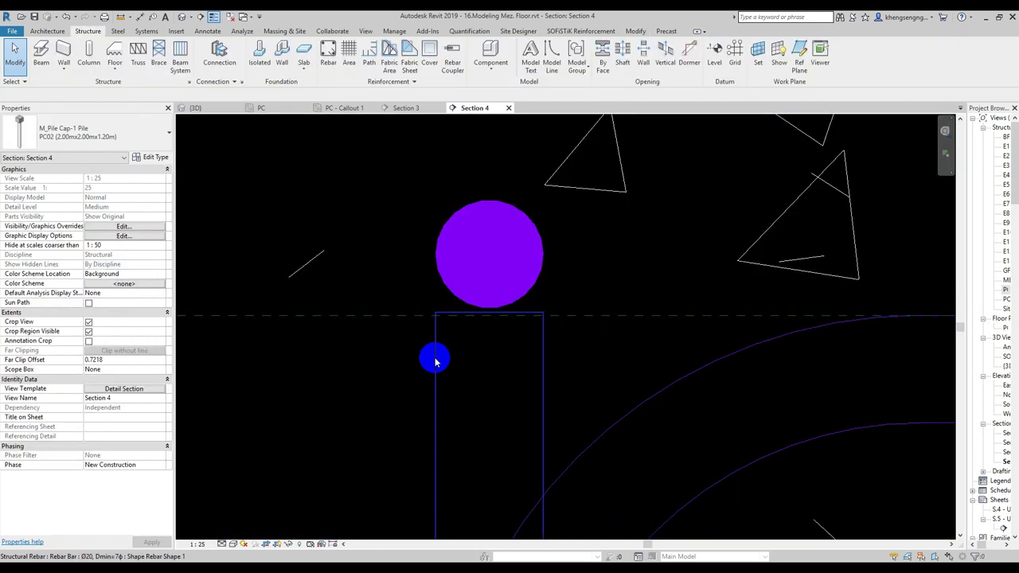
pyautogui.scroll(2, 465, 319)
# - Snap the leg end exactly onto the reference plane and check the plane's offset
pyautogui.click(510, 310)
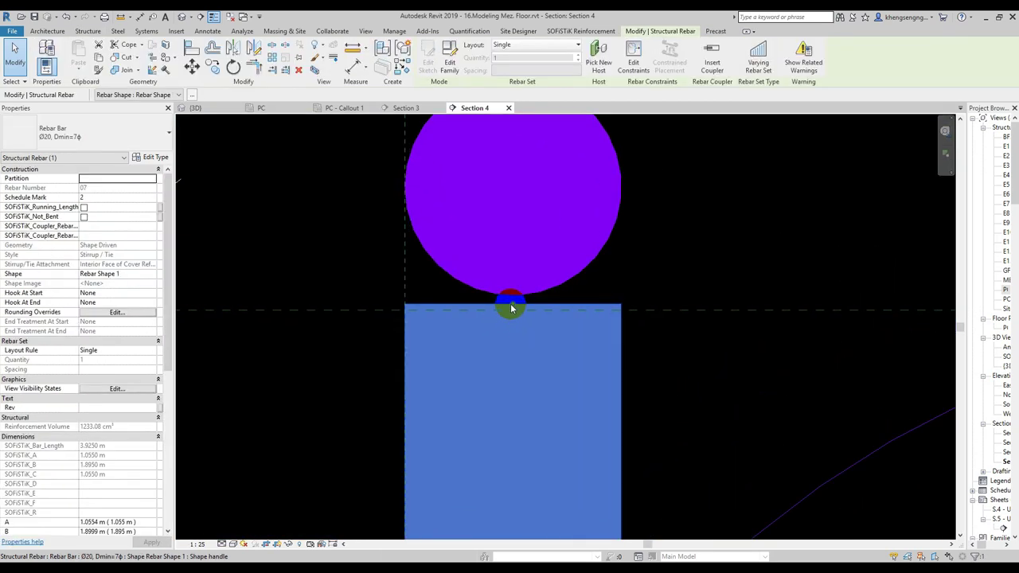
pyautogui.moveTo(513, 305); pyautogui.dragTo(514, 307)
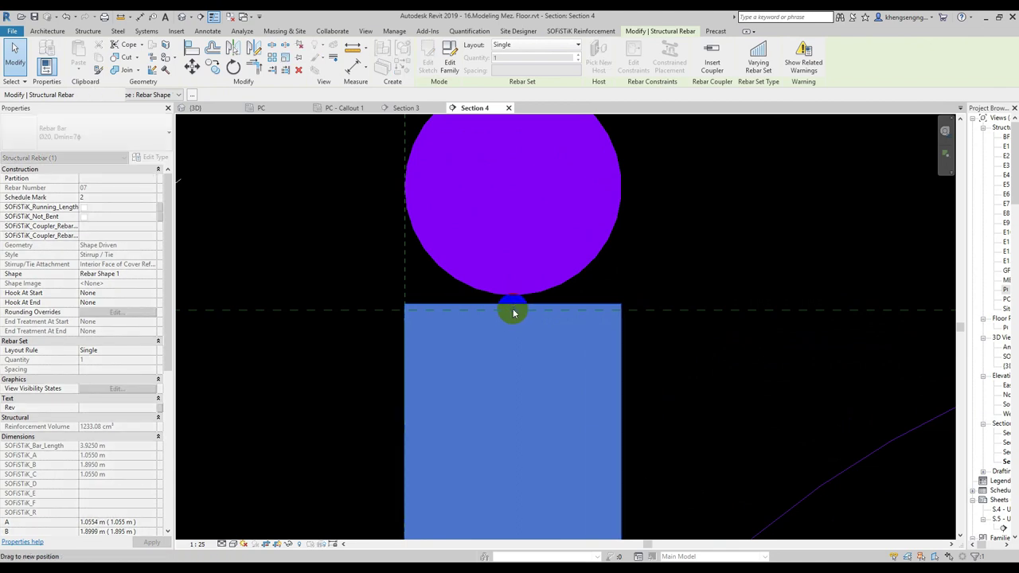
pyautogui.scroll(-3, 484, 335)
pyautogui.click(423, 314)
pyautogui.moveTo(440, 340); pyautogui.dragTo(463, 340, button='middle')
pyautogui.scroll(-2, 463, 340)
pyautogui.scroll(-2, 470, 348)
pyautogui.click(388, 370)
pyautogui.click(392, 347)
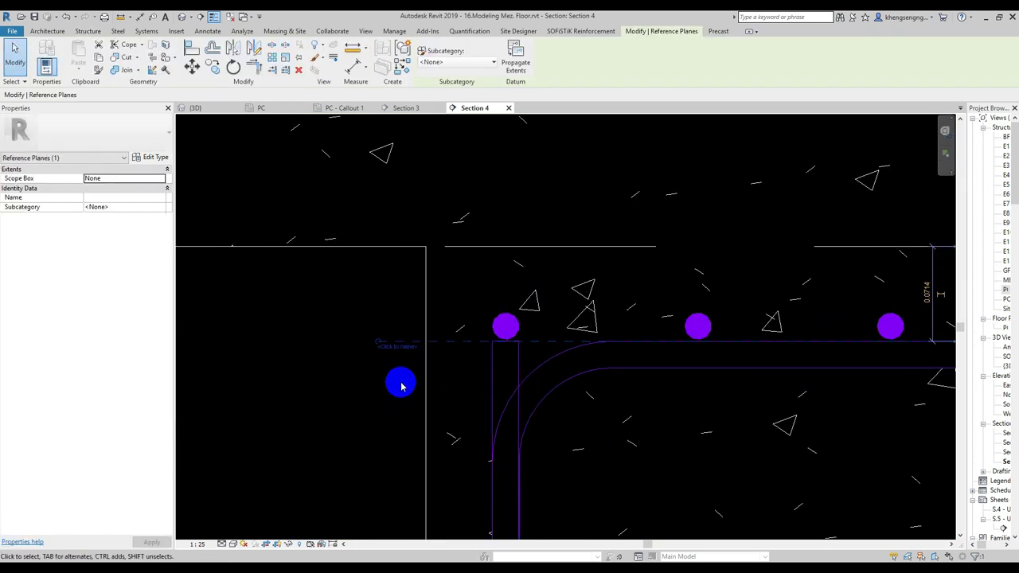
pyautogui.click(401, 387)
pyautogui.scroll(-2, 382, 350)
pyautogui.scroll(-2, 464, 258)
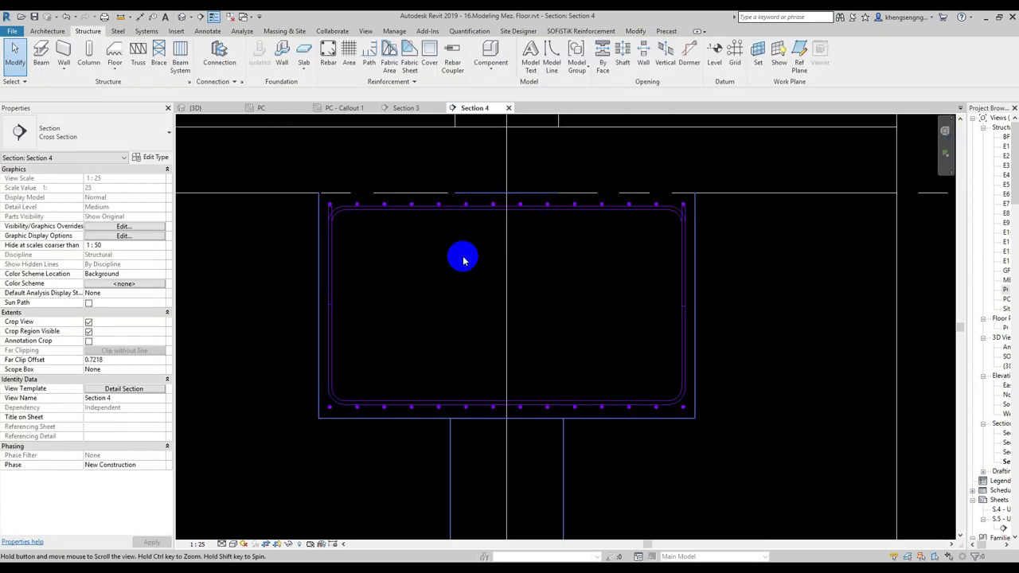
# - Make the top and bottom U-bars Number with Spacing sets: quantity 3 at 200 mm
pyautogui.scroll(-2, 671, 337)
pyautogui.click(644, 243)
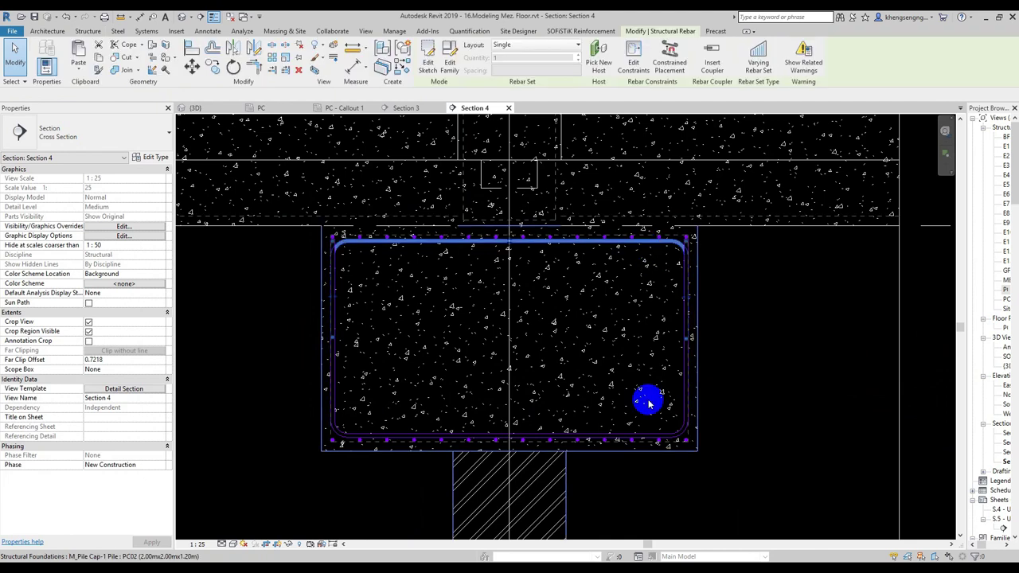
pyautogui.scroll(2, 685, 462)
pyautogui.click(689, 465)
pyautogui.scroll(1, 689, 465)
pyautogui.keyDown('ctrl'); pyautogui.click(684, 443); pyautogui.keyUp('ctrl')
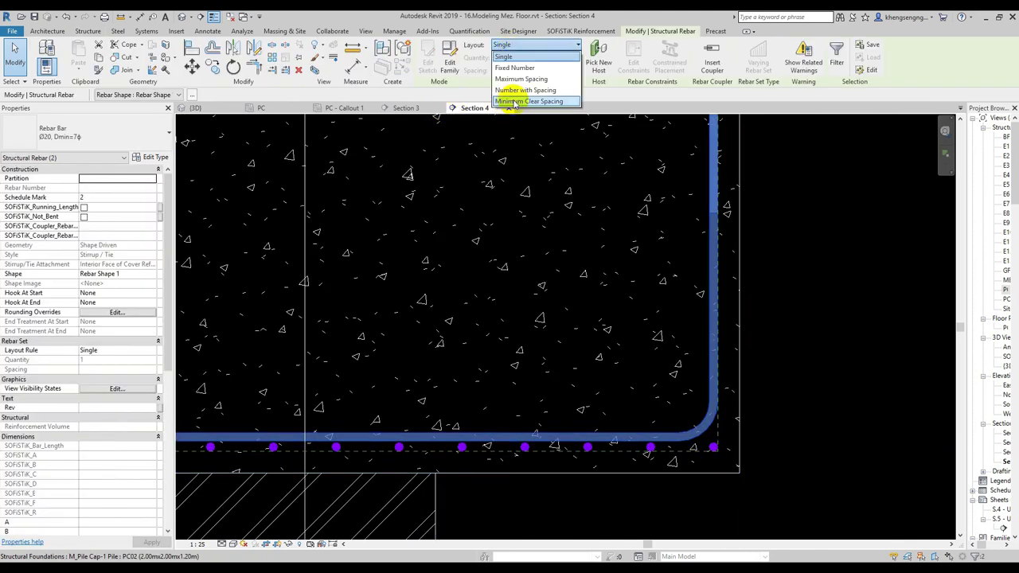
pyautogui.click(515, 91)
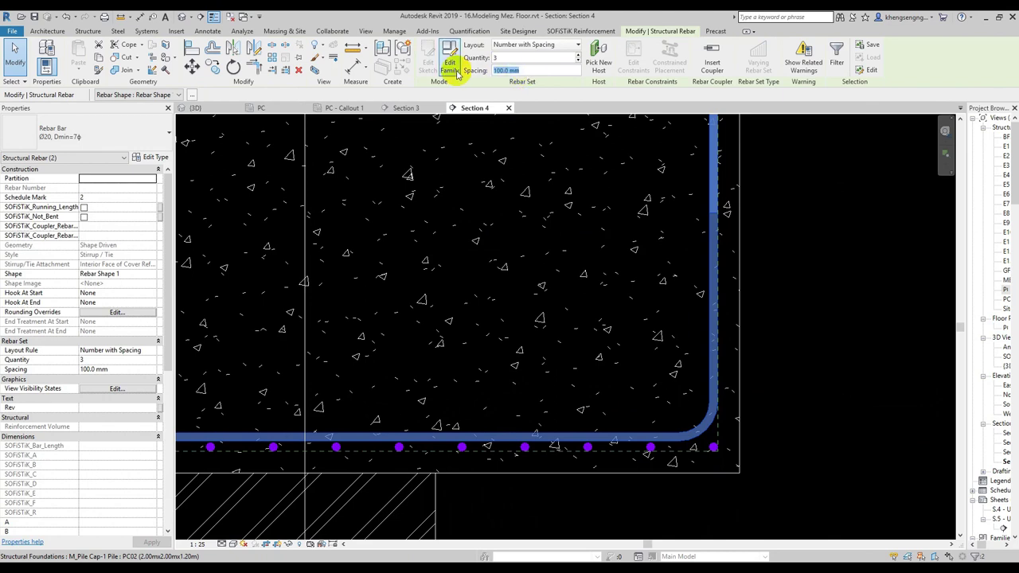
# - Window-select all four rebars around the pile cap
pyautogui.click(846, 189)
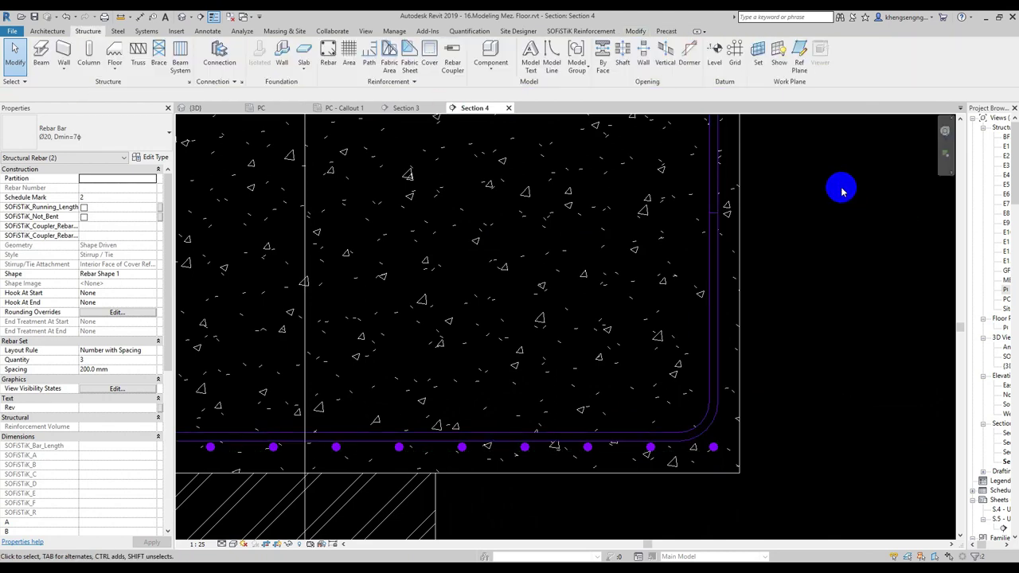
pyautogui.scroll(-3, 735, 330)
pyautogui.scroll(-2, 693, 318)
pyautogui.scroll(-1, 660, 307)
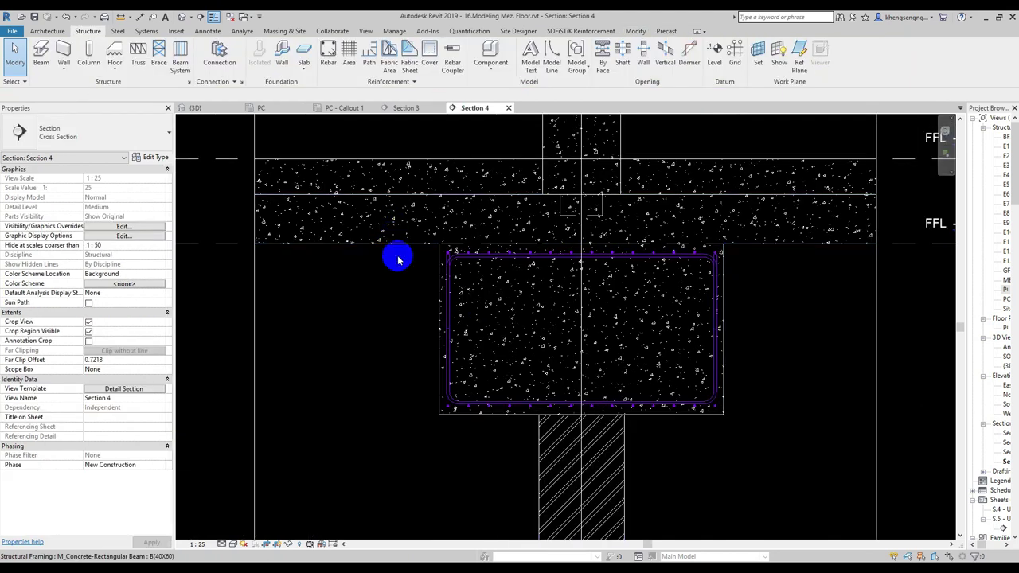
pyautogui.moveTo(395, 477); pyautogui.dragTo(829, 200)
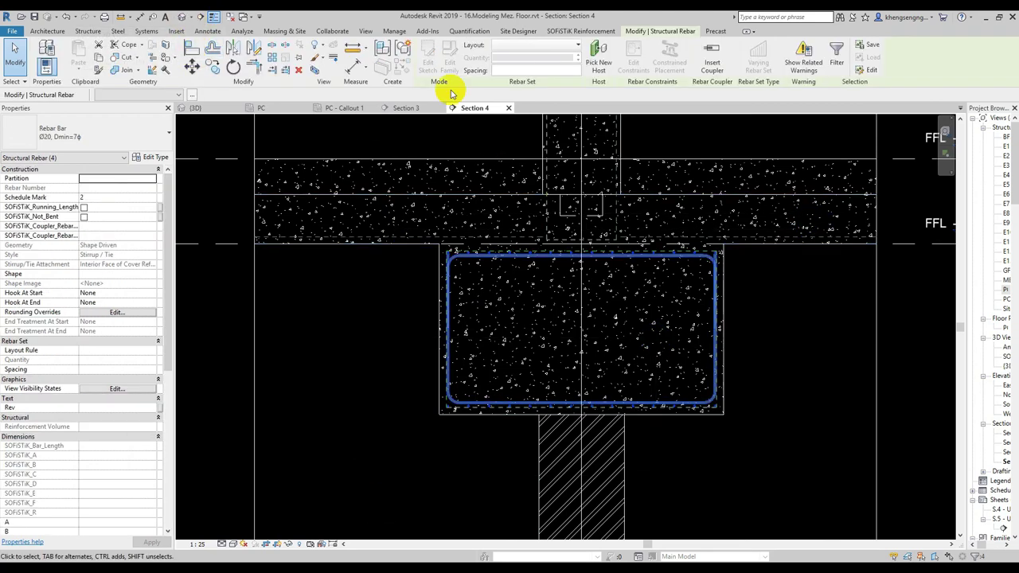
pyautogui.moveTo(392, 150); pyautogui.dragTo(400, 153, button='middle')
# - Open a 3D view boxed around the rebar and stretch the section box to include slab and pile
pyautogui.click(313, 73)
pyautogui.moveTo(460, 230)
pyautogui.keyDown('shift'); pyautogui.mouseDown(button='middle')
pyautogui.moveTo(646, 365)
pyautogui.moveTo(650, 391)
pyautogui.moveTo(539, 348)
pyautogui.mouseUp(button='middle'); pyautogui.keyUp('shift')
pyautogui.scroll(2, 544, 362)
pyautogui.scroll(2, 609, 330)
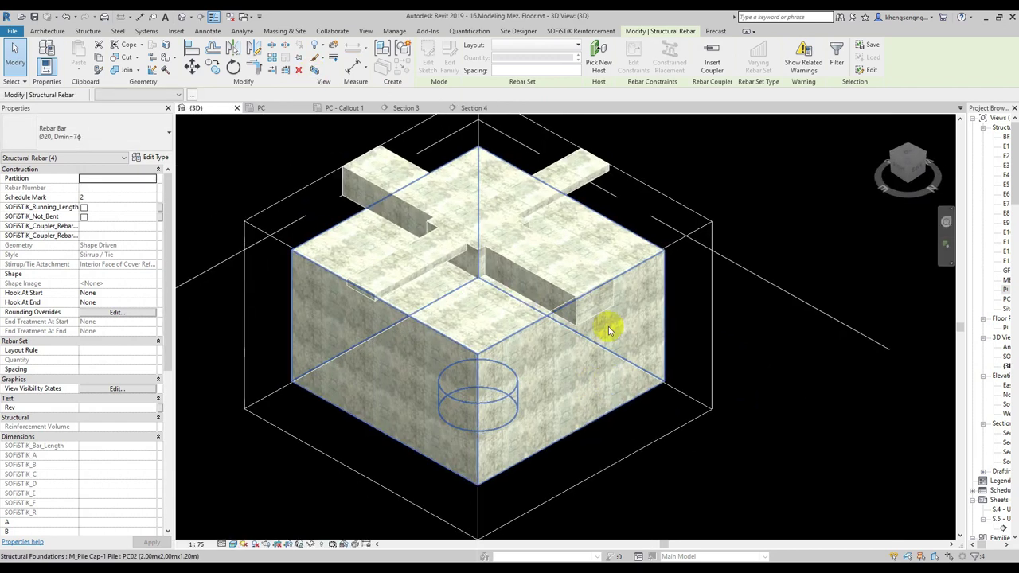
pyautogui.scroll(-3, 609, 330)
pyautogui.scroll(-1, 600, 302)
pyautogui.click(664, 275)
pyautogui.moveTo(534, 214); pyautogui.dragTo(528, 175)
pyautogui.moveTo(528, 175)
pyautogui.keyDown('shift'); pyautogui.mouseDown(button='middle')
pyautogui.moveTo(648, 353)
pyautogui.moveTo(614, 371)
pyautogui.moveTo(575, 281)
pyautogui.moveTo(559, 379)
pyautogui.mouseUp(button='middle'); pyautogui.keyUp('shift')
pyautogui.moveTo(527, 381); pyautogui.dragTo(518, 439)
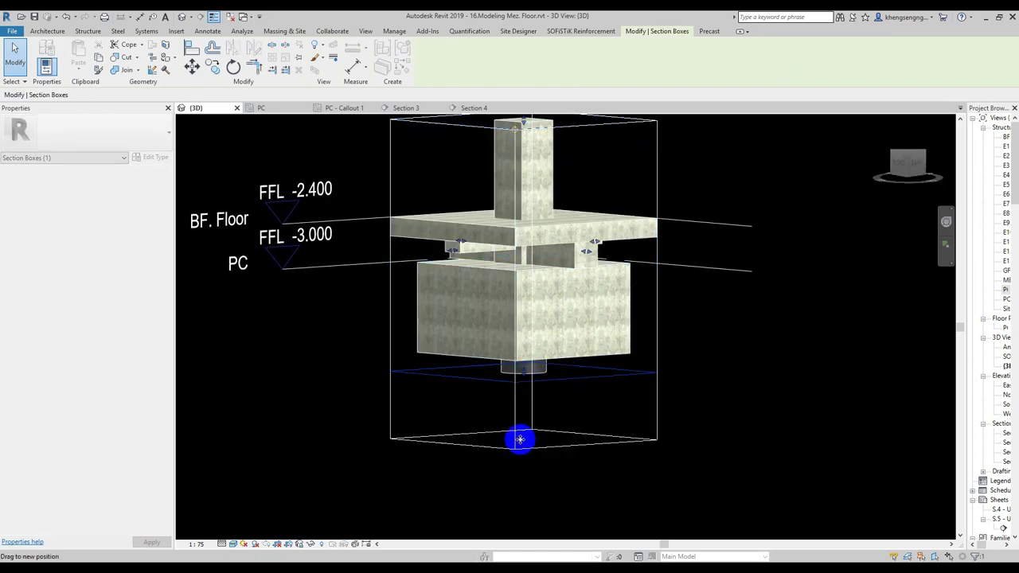
pyautogui.moveTo(711, 384)
pyautogui.keyDown('shift'); pyautogui.mouseDown(button='middle')
pyautogui.moveTo(773, 400)
pyautogui.moveTo(480, 396)
pyautogui.mouseUp(button='middle'); pyautogui.keyUp('shift')
pyautogui.click(313, 374)
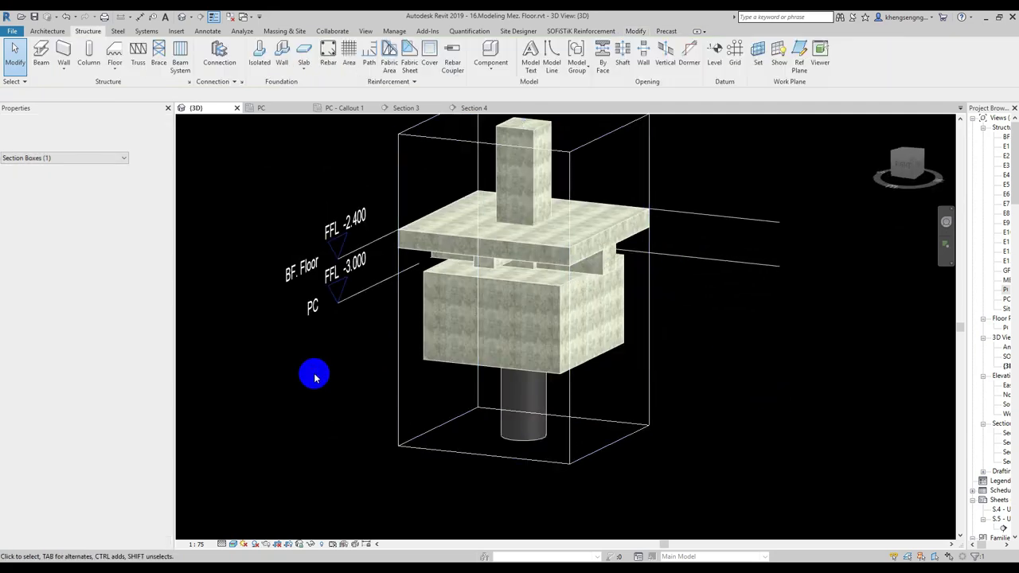
# - Set the model's transparency to 80 in Graphic Display Options to reveal the rebar cage
pyautogui.click(106, 360)
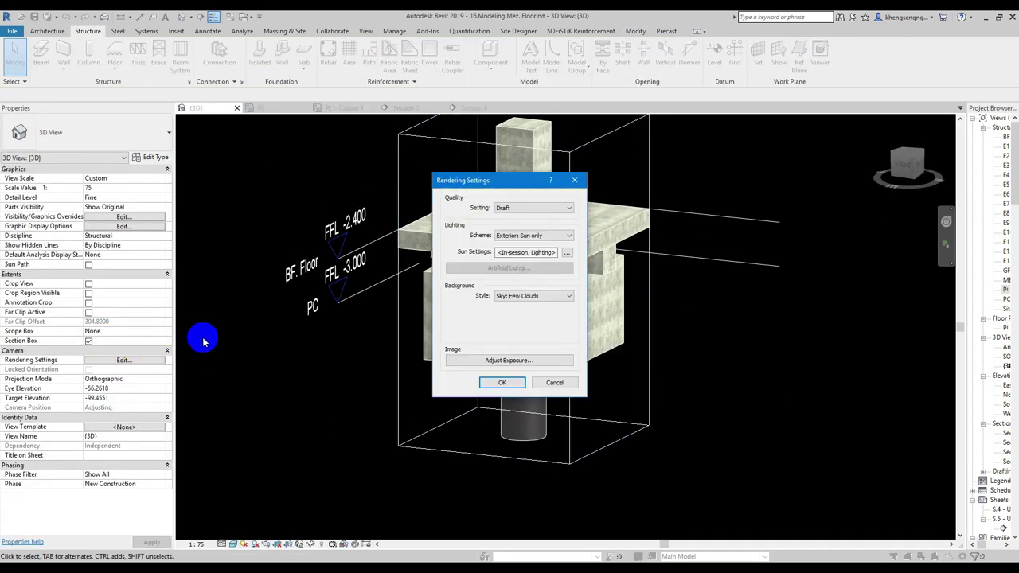
pyautogui.press('Escape')
pyautogui.click(124, 226)
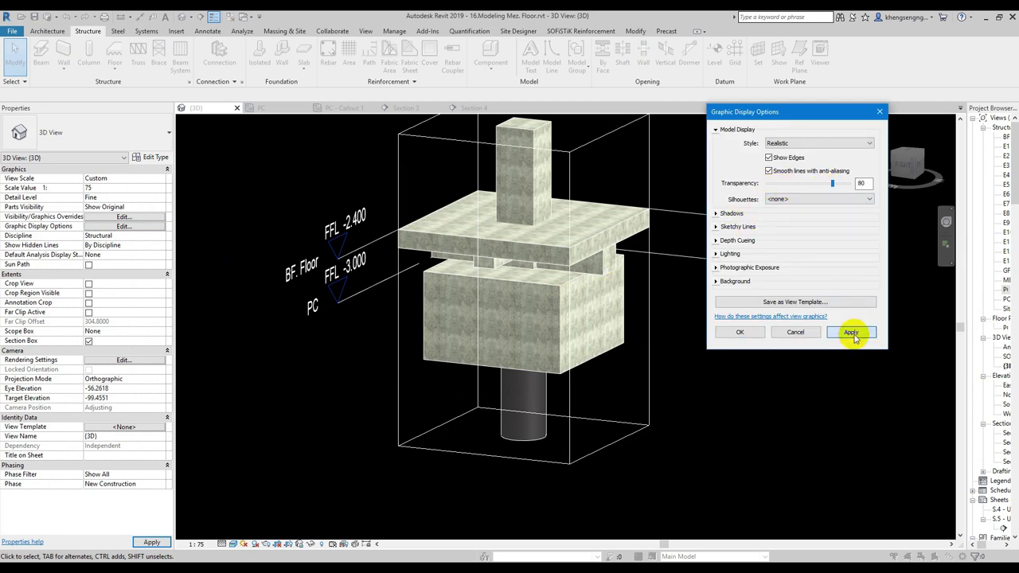
pyautogui.click(852, 332)
pyautogui.click(739, 332)
pyautogui.moveTo(643, 416)
pyautogui.keyDown('shift'); pyautogui.mouseDown(button='middle')
pyautogui.moveTo(589, 424)
pyautogui.moveTo(371, 409)
pyautogui.mouseUp(button='middle'); pyautogui.keyUp('shift')
pyautogui.moveTo(371, 409); pyautogui.dragTo(784, 247)
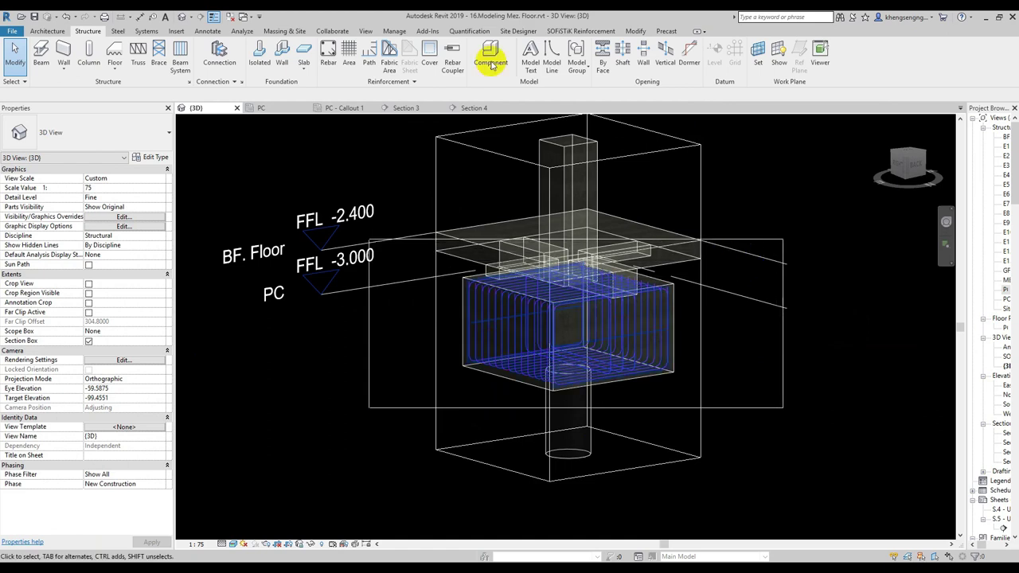
# - Filter the selection to Structural Rebar and confirm the SOFiSTiK rebar visibility settings
pyautogui.click(849, 63)
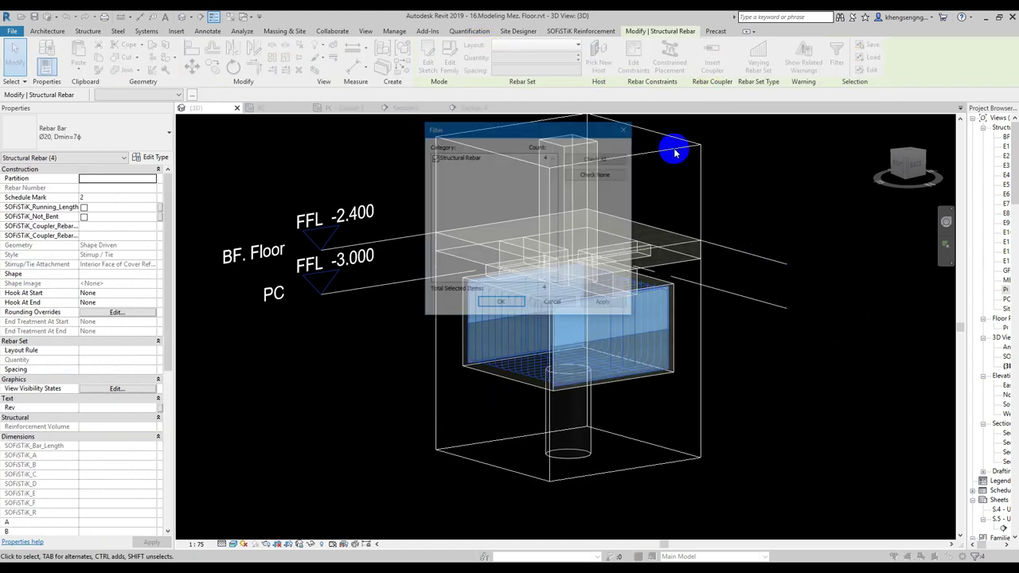
pyautogui.click(521, 307)
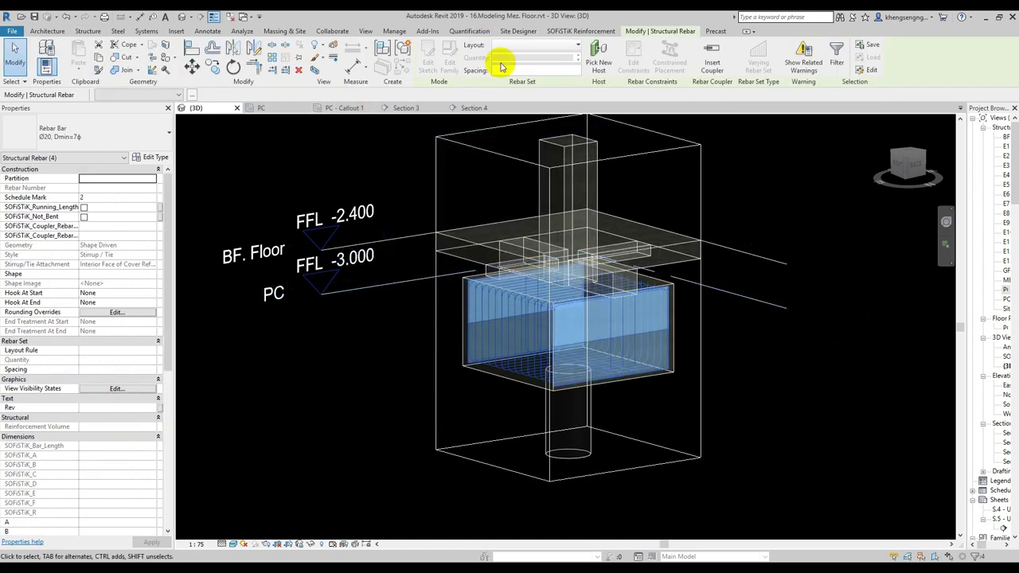
pyautogui.click(579, 32)
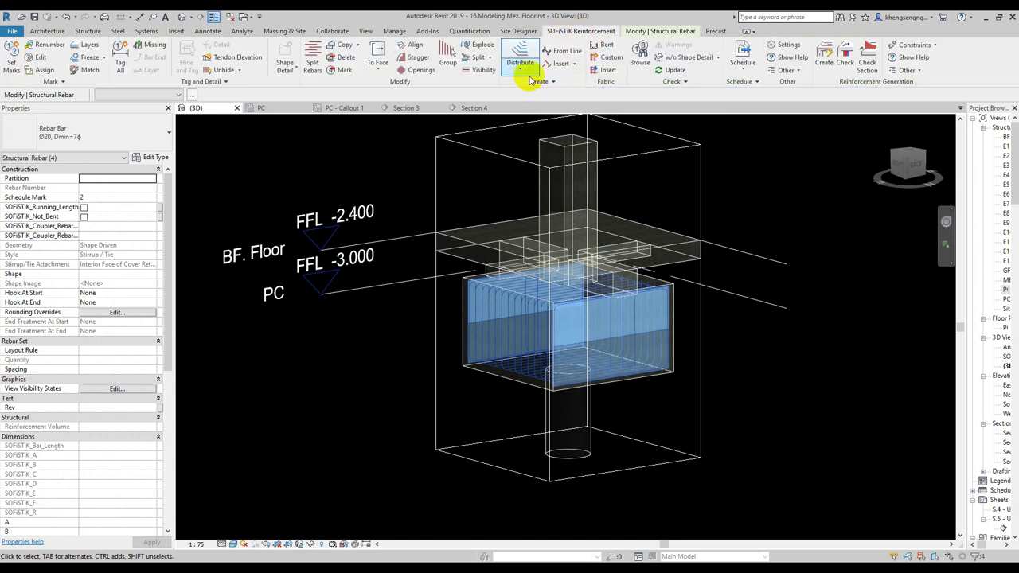
pyautogui.click(494, 71)
pyautogui.click(463, 318)
pyautogui.moveTo(364, 341)
pyautogui.keyDown('shift'); pyautogui.mouseDown(button='middle')
pyautogui.moveTo(477, 368)
pyautogui.moveTo(489, 395)
pyautogui.moveTo(521, 283)
pyautogui.mouseUp(button='middle'); pyautogui.keyUp('shift')
pyautogui.scroll(3, 489, 199)
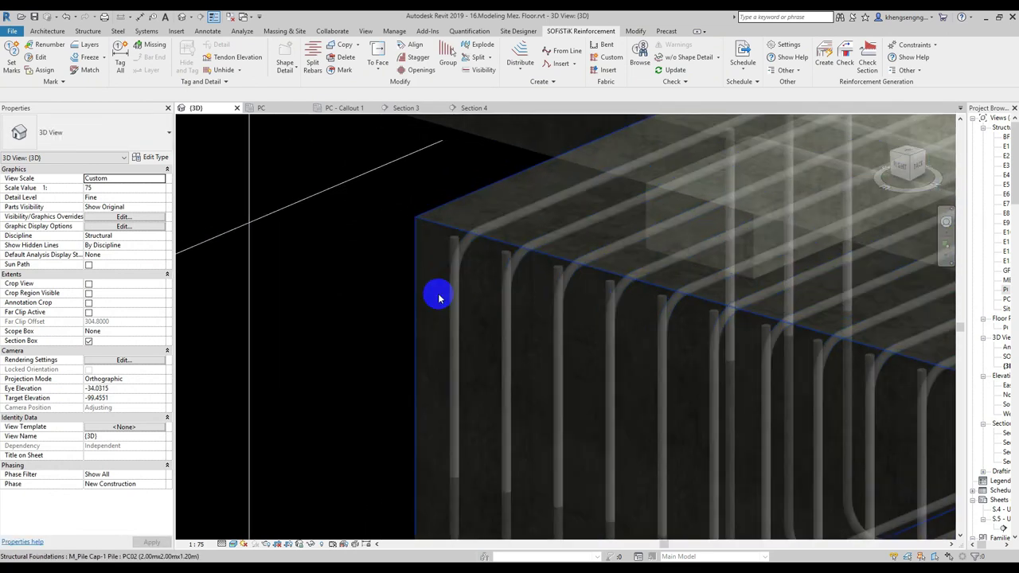
# - Inspect the U-bar sets in the cage and select the second Ø20 set
pyautogui.click(514, 270)
pyautogui.scroll(-3, 353, 298)
pyautogui.moveTo(353, 298)
pyautogui.keyDown('shift'); pyautogui.mouseDown(button='middle')
pyautogui.moveTo(388, 322)
pyautogui.moveTo(448, 291)
pyautogui.mouseUp(button='middle'); pyautogui.keyUp('shift')
pyautogui.click(262, 296)
pyautogui.scroll(3, 436, 269)
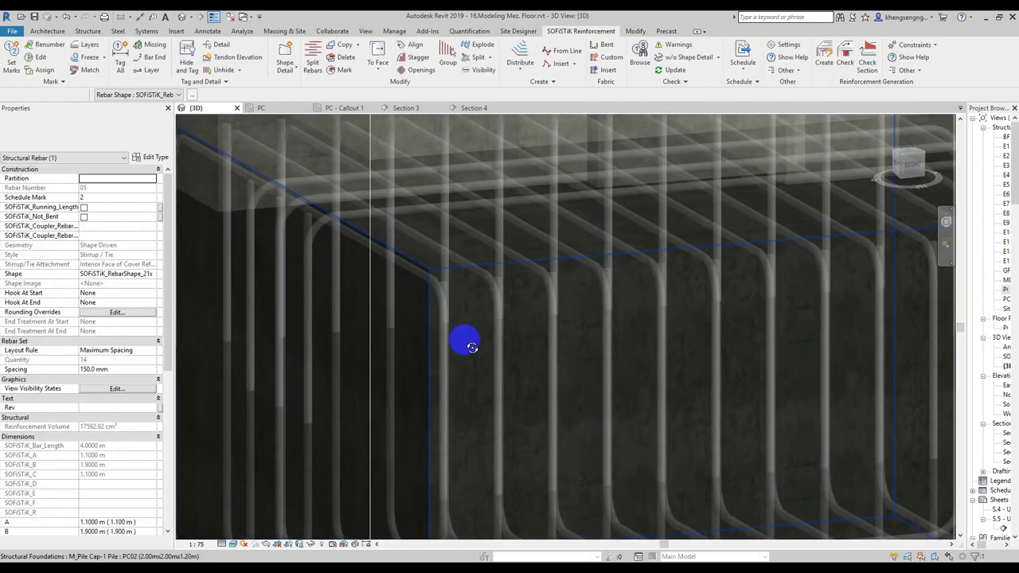
pyautogui.scroll(2, 464, 342)
pyautogui.scroll(2, 417, 355)
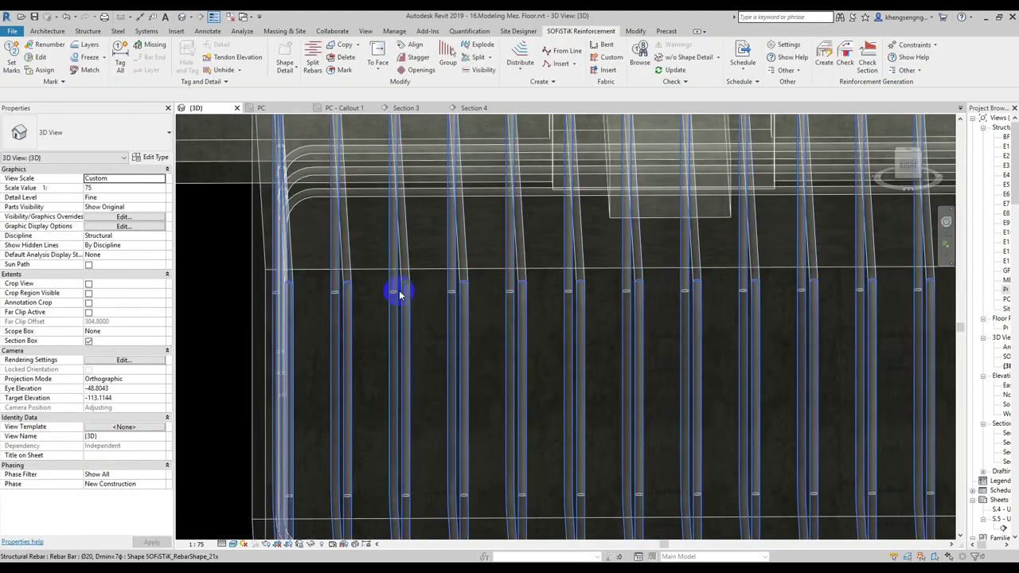
pyautogui.click(402, 246)
pyautogui.click(244, 278)
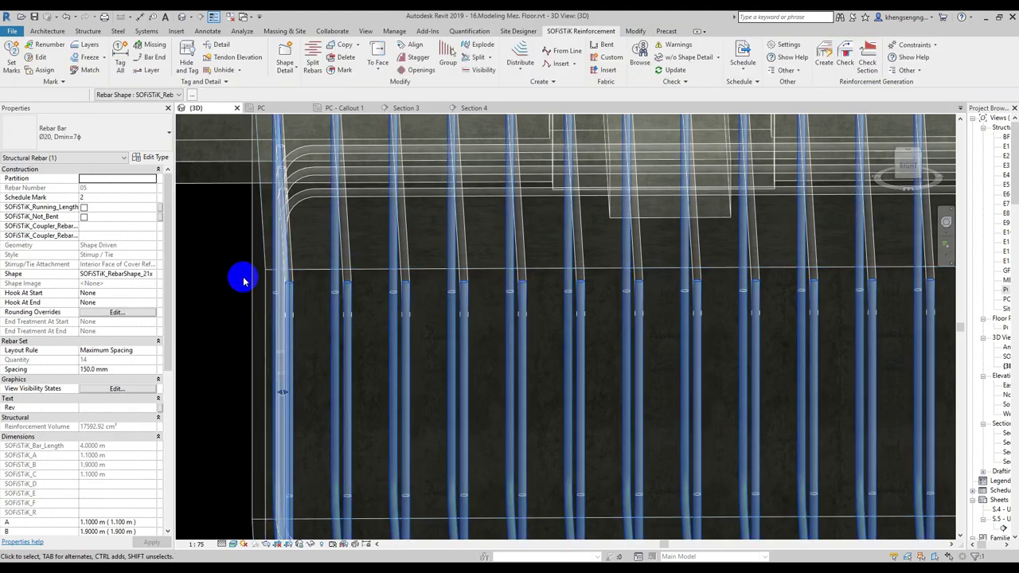
pyautogui.click(352, 257)
pyautogui.moveTo(375, 405); pyautogui.dragTo(368, 294, button='middle')
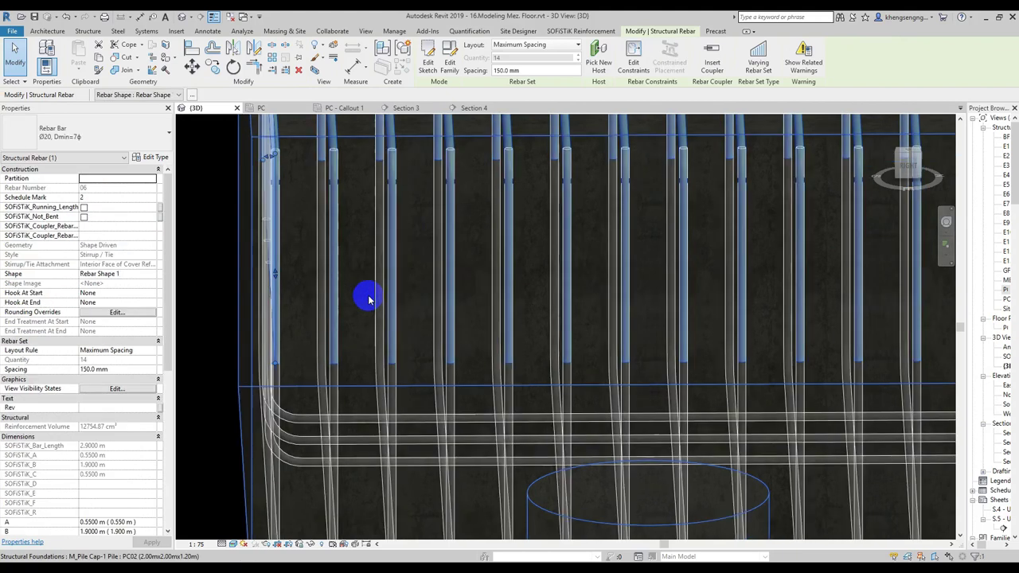
# - Nudge the second set right until dimension A reads about 0.545 m, then deselect
pyautogui.press('Right')
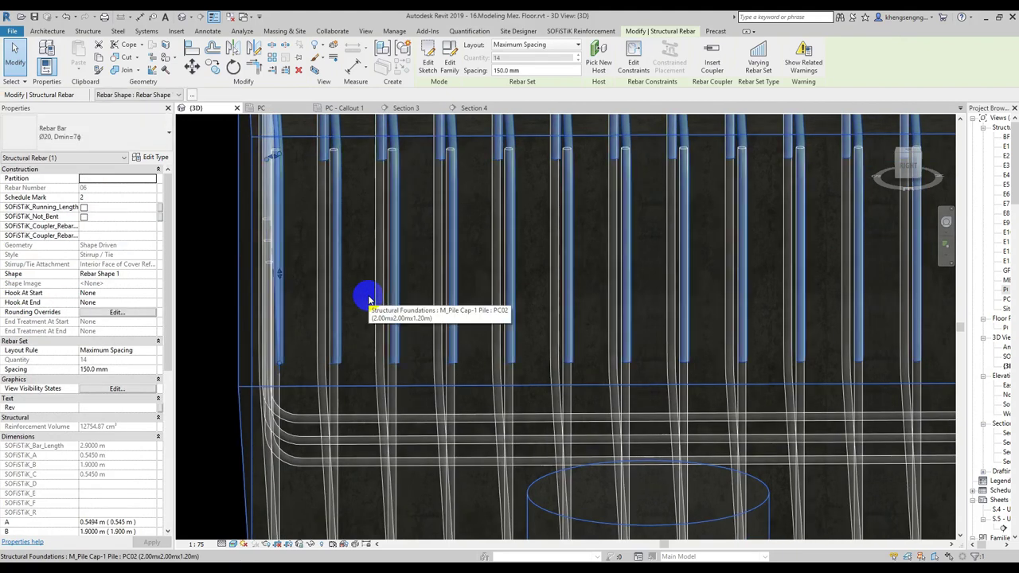
pyautogui.press('Right')
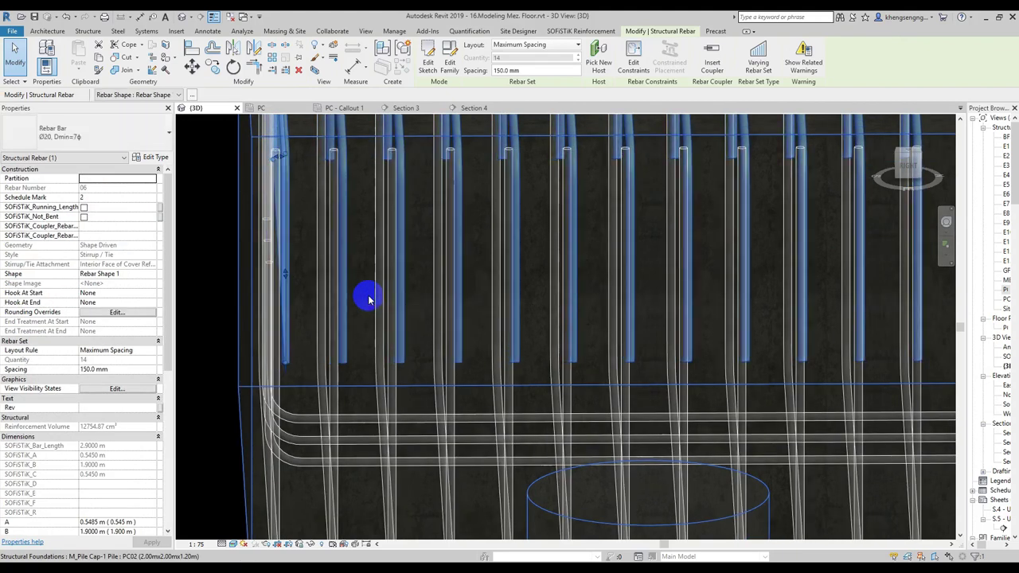
pyautogui.scroll(2, 311, 338)
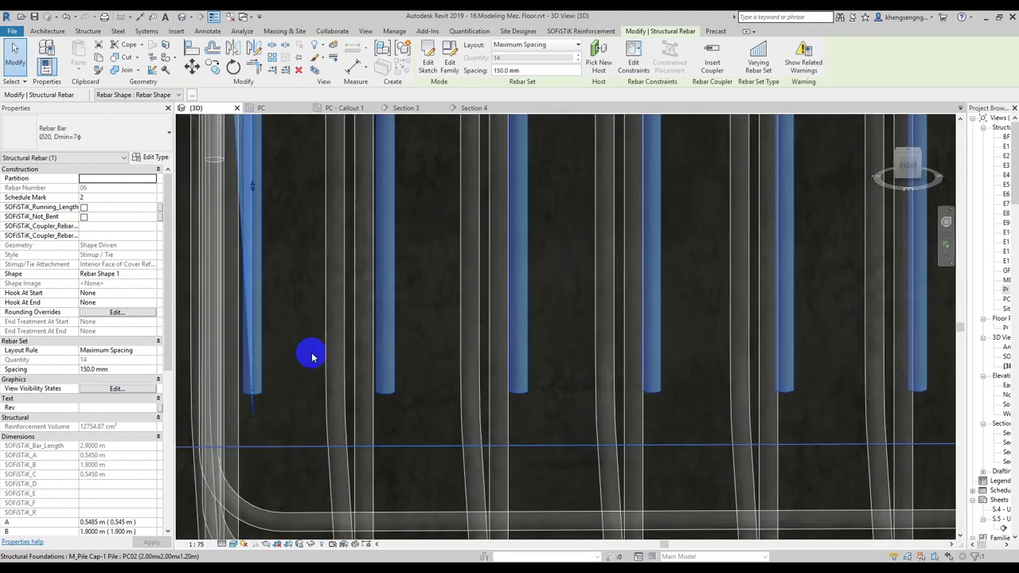
pyautogui.scroll(-2, 311, 356)
pyautogui.scroll(-3, 330, 345)
pyautogui.moveTo(321, 375)
pyautogui.keyDown('shift'); pyautogui.mouseDown(button='middle')
pyautogui.moveTo(254, 382)
pyautogui.moveTo(576, 436)
pyautogui.mouseUp(button='middle'); pyautogui.keyUp('shift')
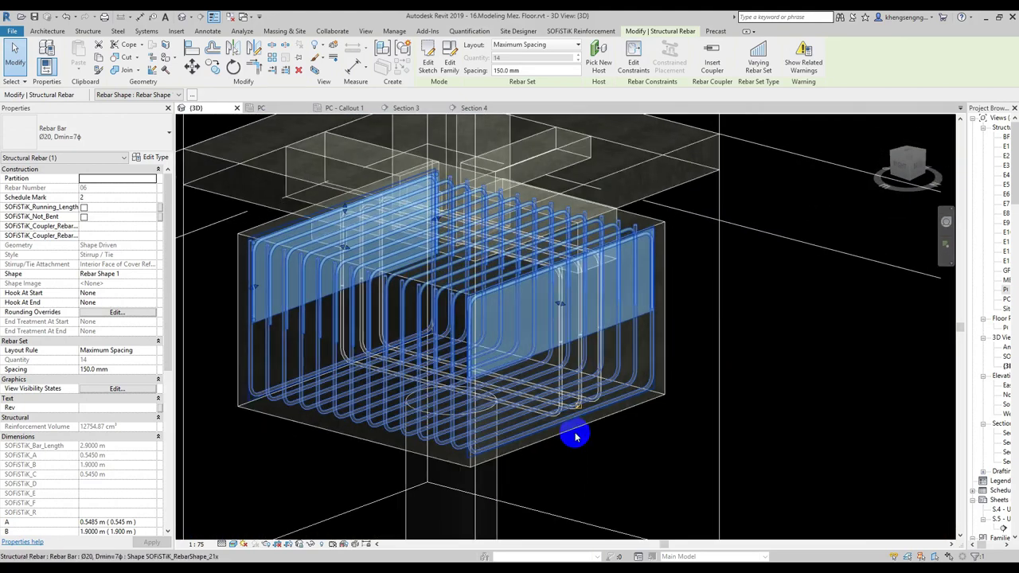
pyautogui.press('Escape')
pyautogui.moveTo(714, 409)
pyautogui.keyDown('shift'); pyautogui.mouseDown(button='middle')
pyautogui.moveTo(678, 390)
pyautogui.moveTo(728, 406)
pyautogui.moveTo(512, 431)
pyautogui.mouseUp(button='middle'); pyautogui.keyUp('shift')
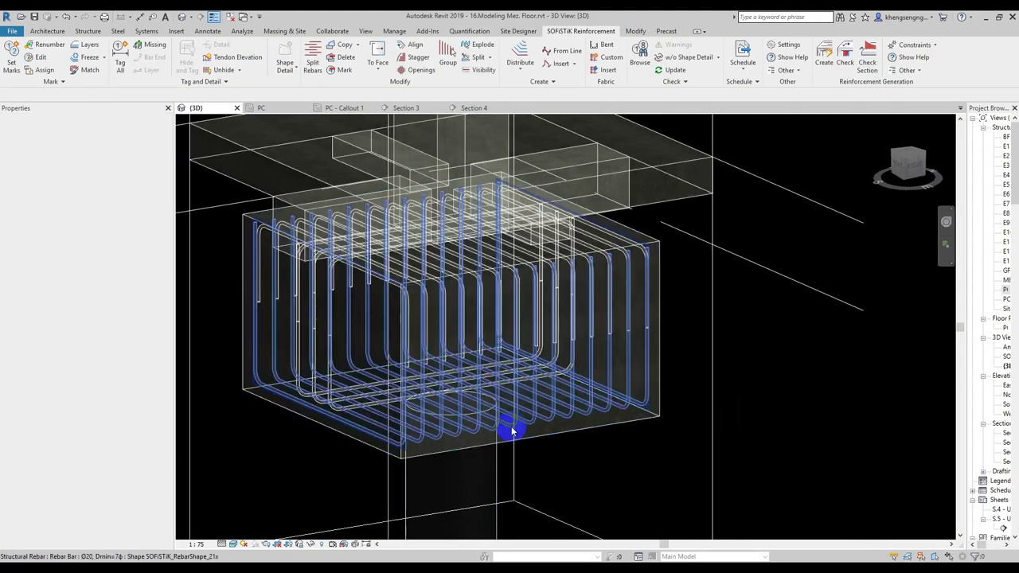
# - Zoom into the 3D rebar cage and select the three-bar U-bar set
pyautogui.scroll(3, 375, 432)
pyautogui.keyDown('shift'); pyautogui.moveTo(375, 433); pyautogui.dragTo(432, 460, button='middle'); pyautogui.keyUp('shift')
pyautogui.scroll(1, 426, 446)
pyautogui.scroll(3, 383, 373)
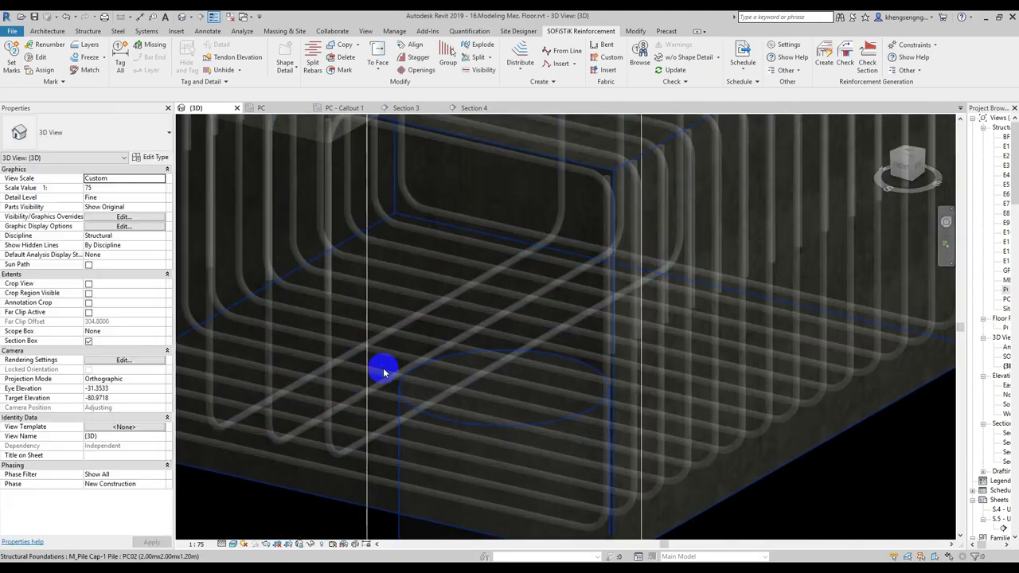
pyautogui.click(371, 348)
pyautogui.keyDown('shift'); pyautogui.moveTo(371, 348); pyautogui.dragTo(400, 321, button='middle'); pyautogui.keyUp('shift')
pyautogui.press('Escape')
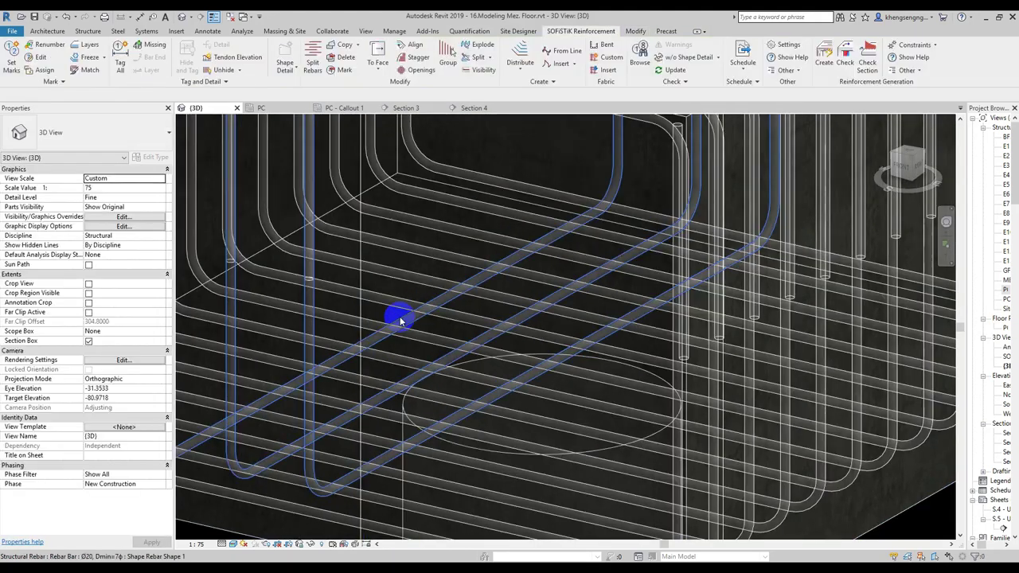
pyautogui.click(400, 321)
pyautogui.scroll(-2, 398, 317)
pyautogui.scroll(-3, 406, 330)
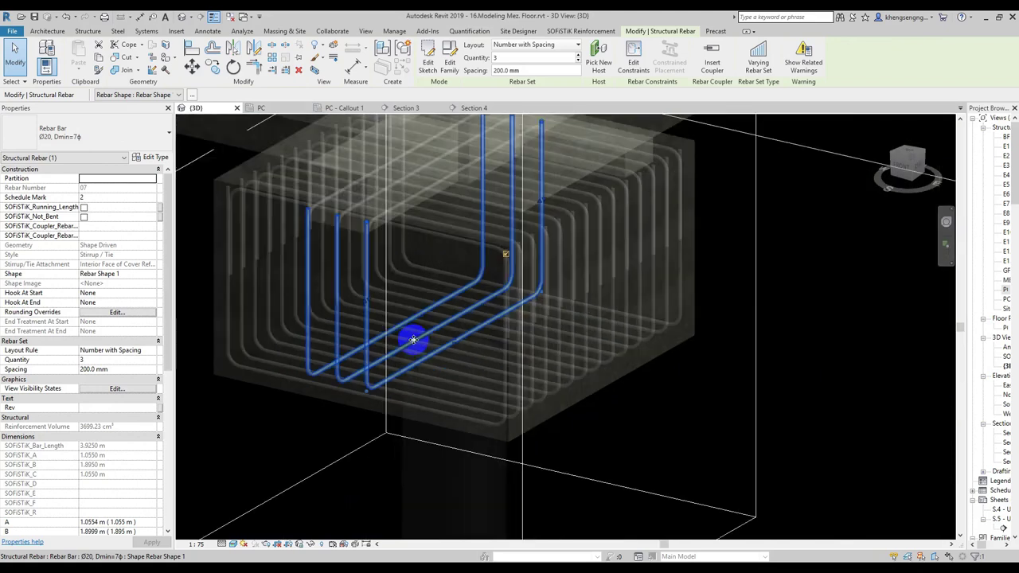
pyautogui.moveTo(479, 388)
pyautogui.keyDown('shift'); pyautogui.mouseDown(button='middle')
pyautogui.moveTo(519, 301)
pyautogui.moveTo(562, 291)
pyautogui.moveTo(570, 332)
pyautogui.moveTo(518, 326)
pyautogui.moveTo(467, 371)
pyautogui.moveTo(475, 401)
pyautogui.moveTo(735, 341)
pyautogui.mouseUp(button='middle'); pyautogui.keyUp('shift')
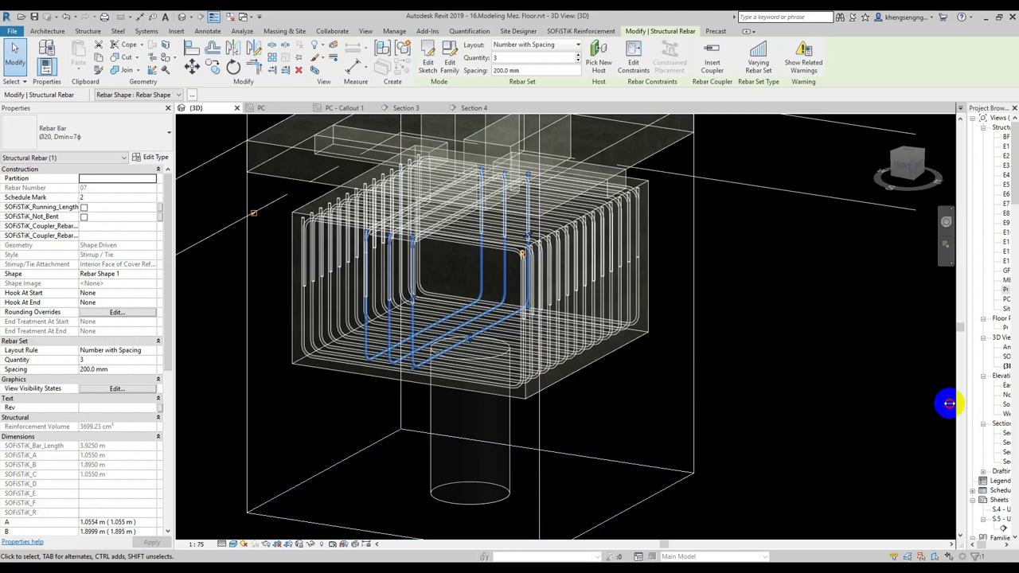
# - Widen the Project Browser and open the Section 3 view
pyautogui.moveTo(866, 398); pyautogui.dragTo(860, 397)
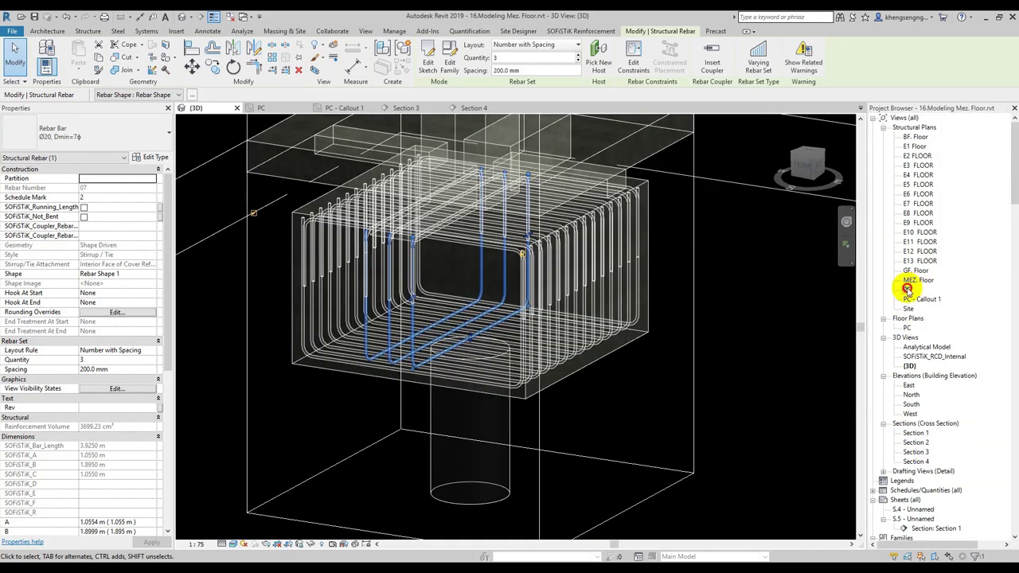
pyautogui.click(907, 290)
pyautogui.doubleClick(916, 448)
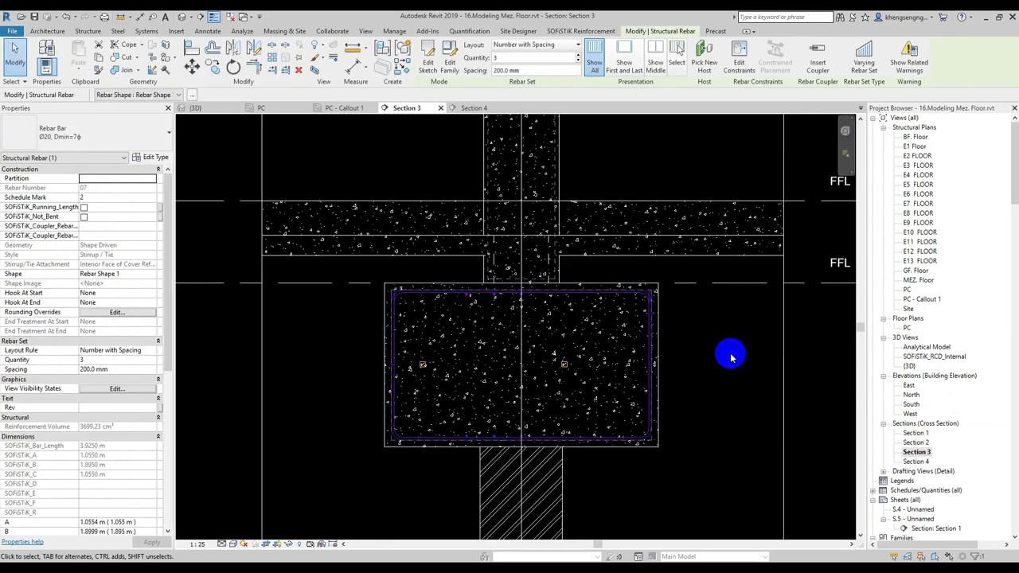
# - Select the bottom U-bar set in Section 3 and pan to show it whole
pyautogui.click(731, 357)
pyautogui.scroll(4, 557, 430)
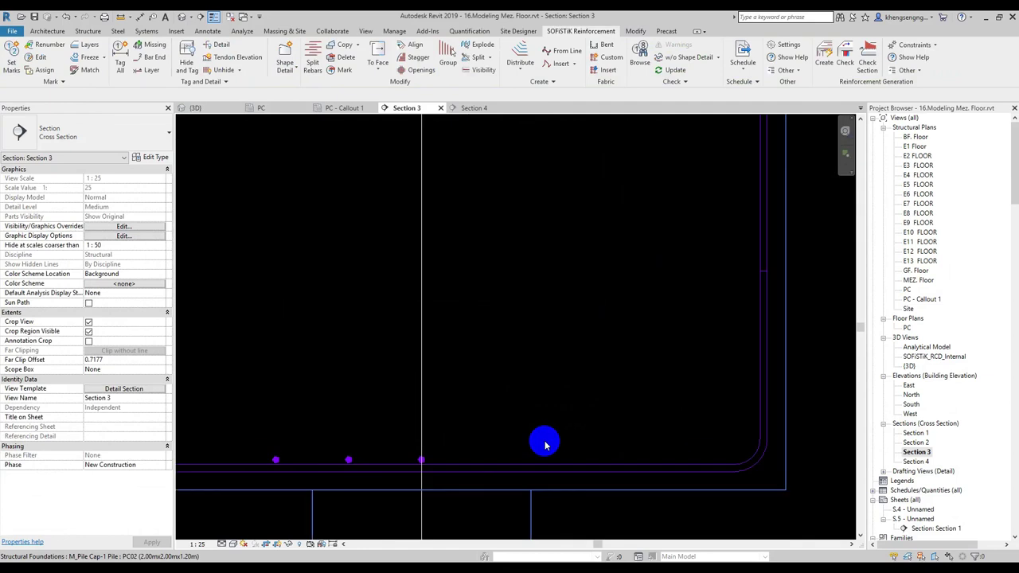
pyautogui.click(412, 463)
pyautogui.press('Escape')
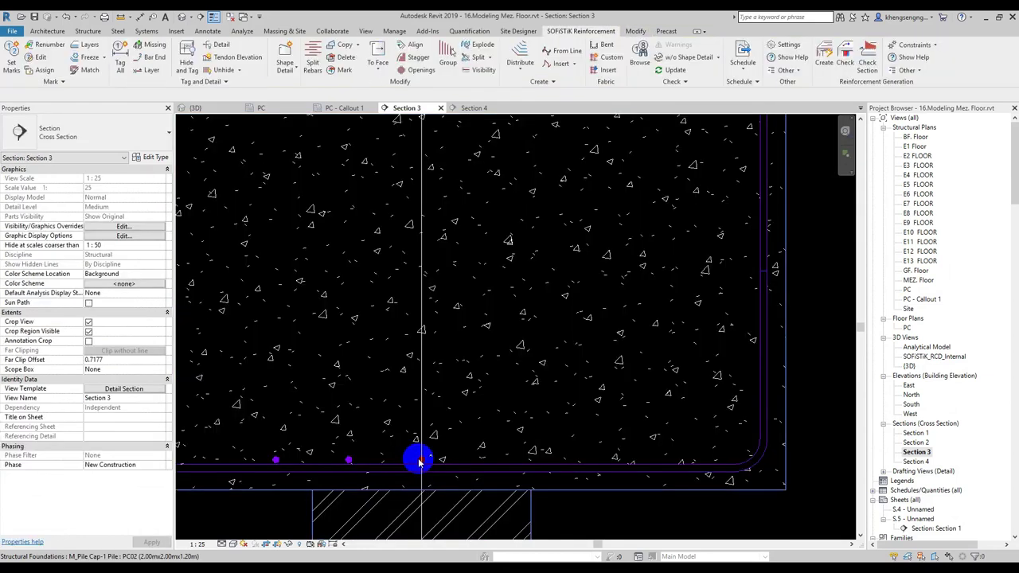
pyautogui.click(417, 464)
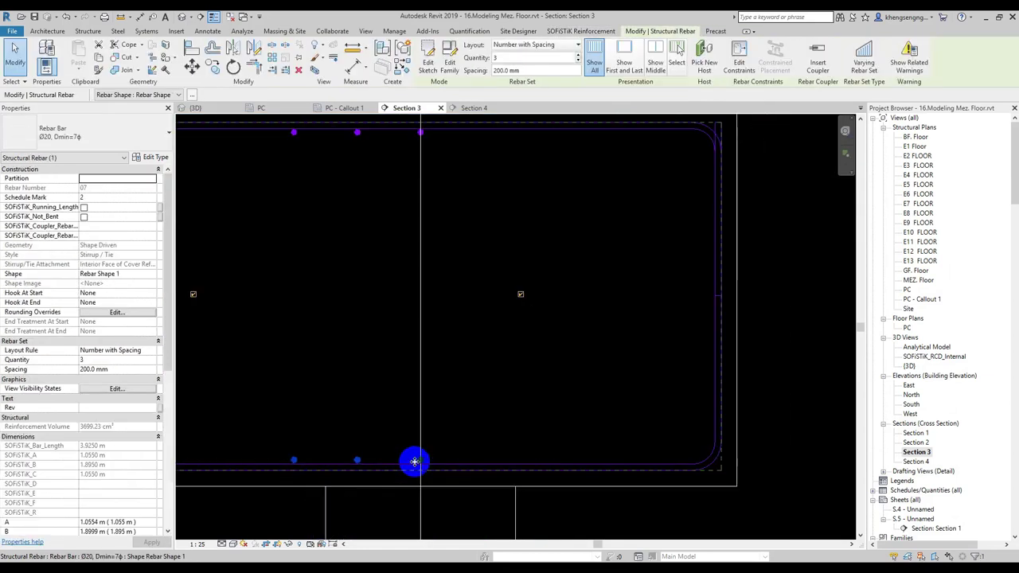
pyautogui.moveTo(403, 473)
pyautogui.mouseDown(button='middle')
pyautogui.moveTo(609, 473)
pyautogui.moveTo(578, 466)
pyautogui.mouseUp(button='middle')
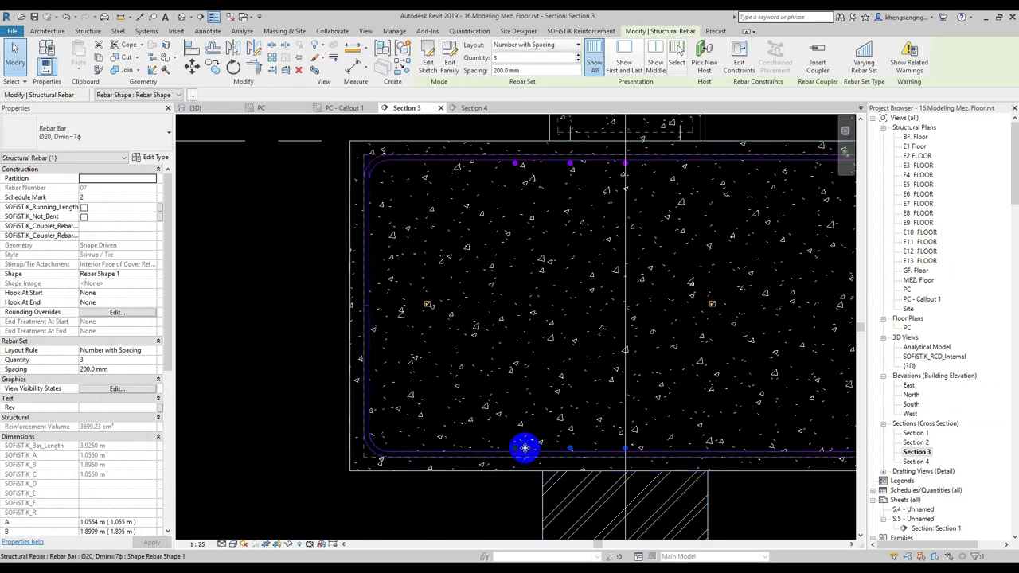
pyautogui.moveTo(521, 447); pyautogui.dragTo(375, 447, button='middle')
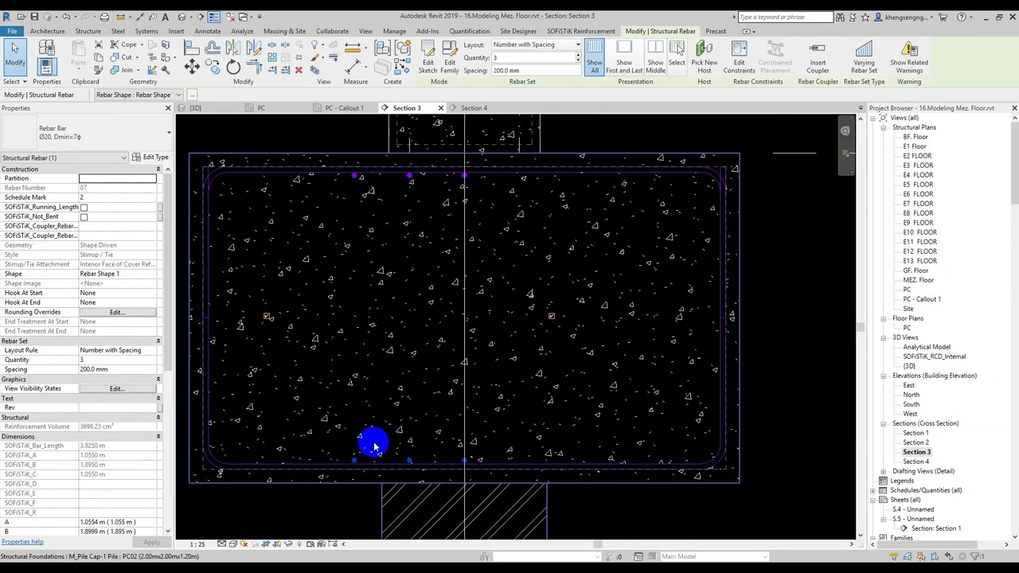
# - Select the top U-bar set and zoom in and out to inspect it
pyautogui.press('Escape')
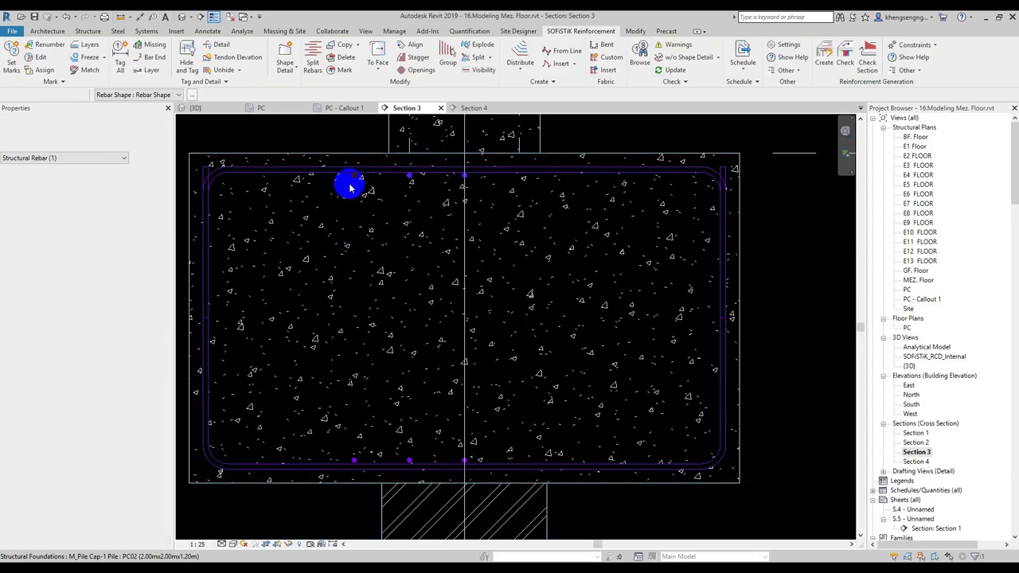
pyautogui.click(355, 179)
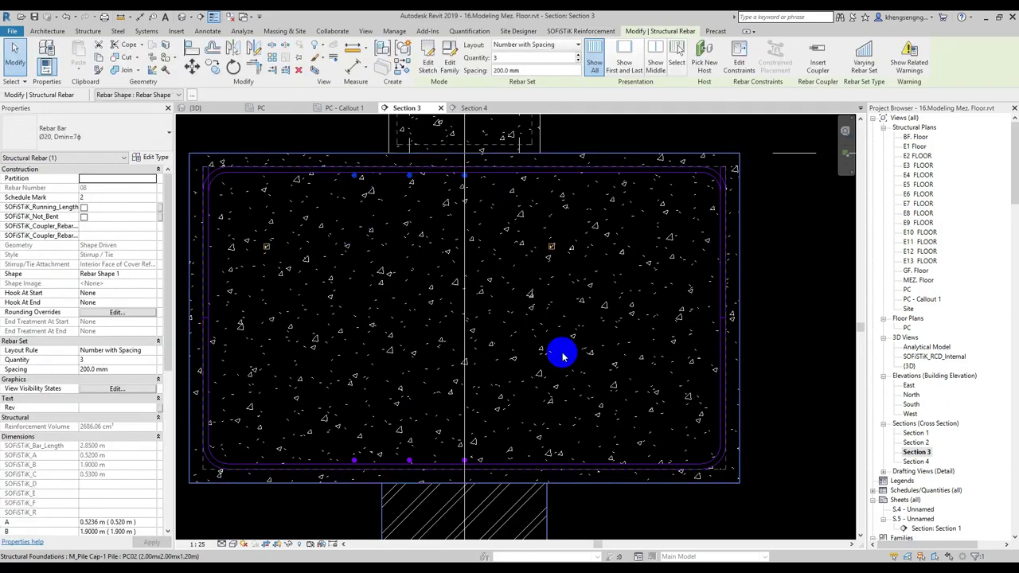
pyautogui.scroll(-3, 565, 352)
pyautogui.scroll(-2, 586, 362)
pyautogui.scroll(-1, 601, 370)
pyautogui.scroll(1, 613, 379)
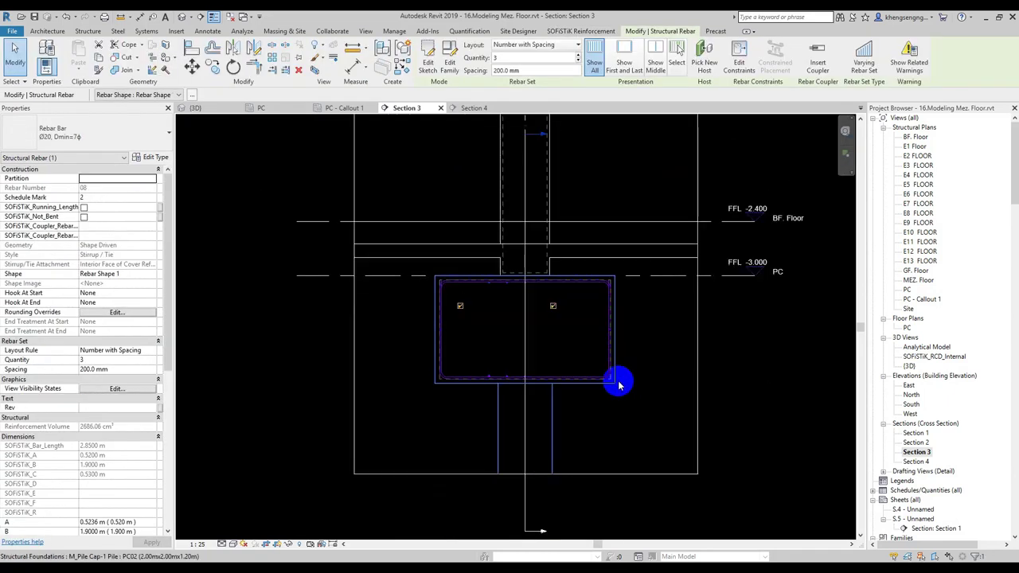
pyautogui.scroll(2, 534, 386)
pyautogui.scroll(1, 581, 314)
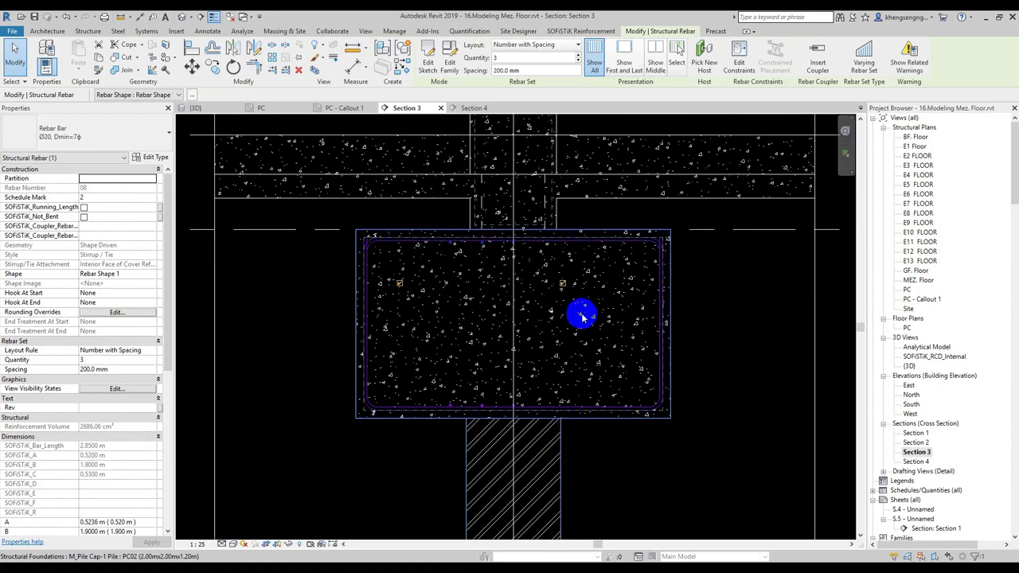
pyautogui.scroll(1, 575, 295)
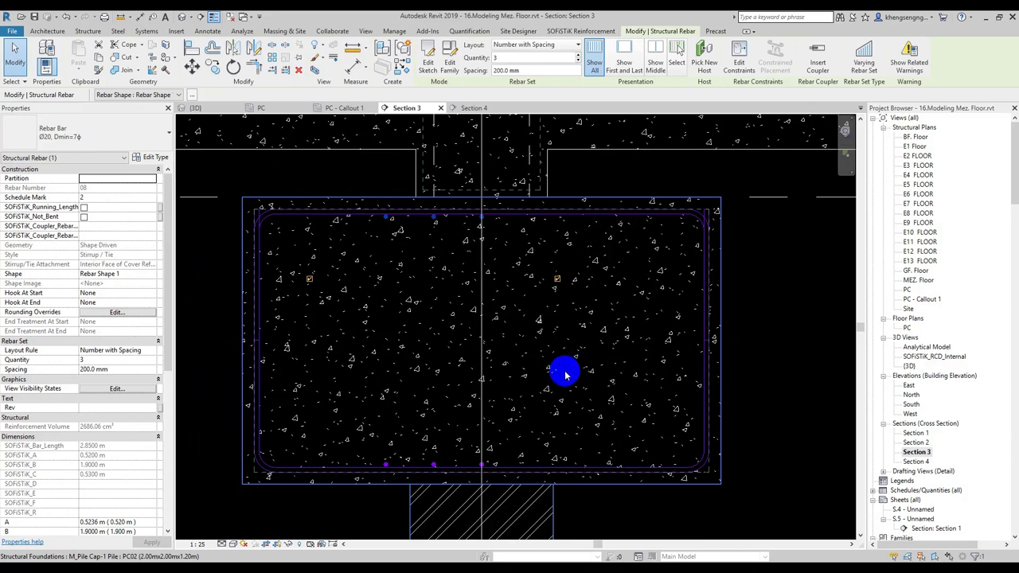
pyautogui.scroll(1, 558, 378)
pyautogui.scroll(1, 428, 470)
pyautogui.scroll(-3, 428, 470)
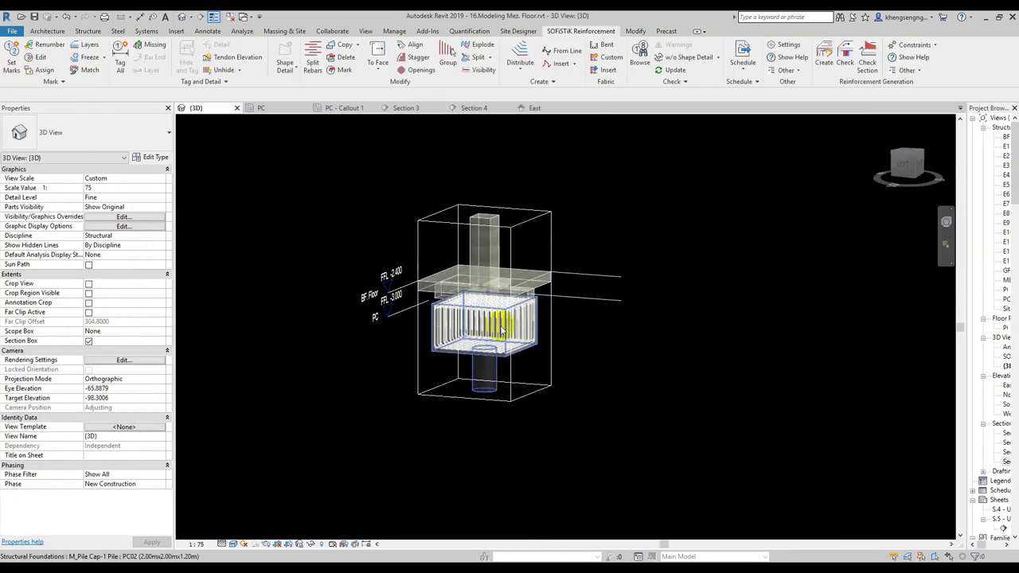
pyautogui.scroll(5, 500, 334)
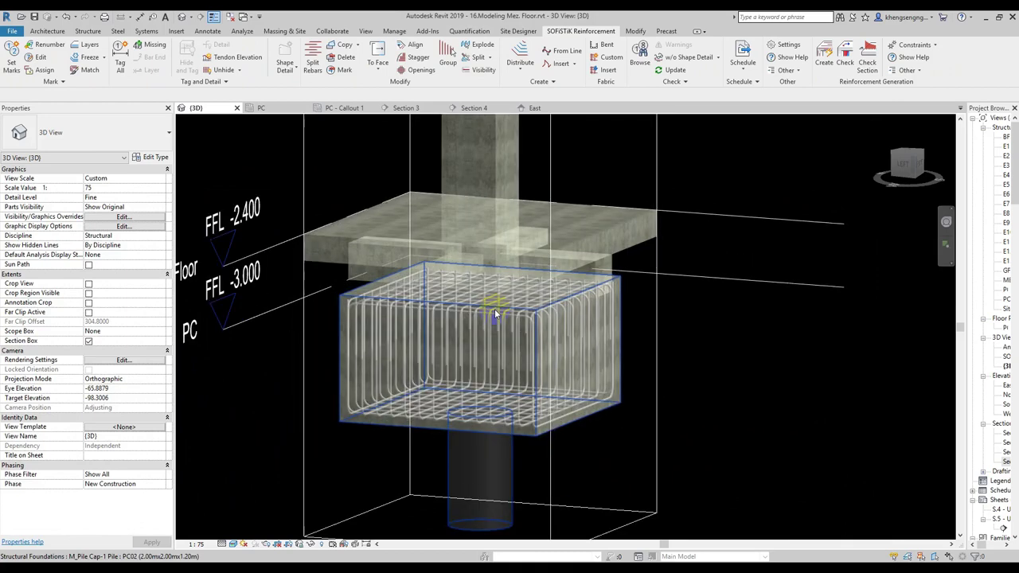
# - Open the Section 3 cross-section view of the pile cap
pyautogui.scroll(1, 476, 364)
pyautogui.moveTo(493, 396)
pyautogui.keyDown('shift'); pyautogui.mouseDown(button='middle')
pyautogui.moveTo(471, 426)
pyautogui.moveTo(550, 478)
pyautogui.mouseUp(button='middle'); pyautogui.keyUp('shift')
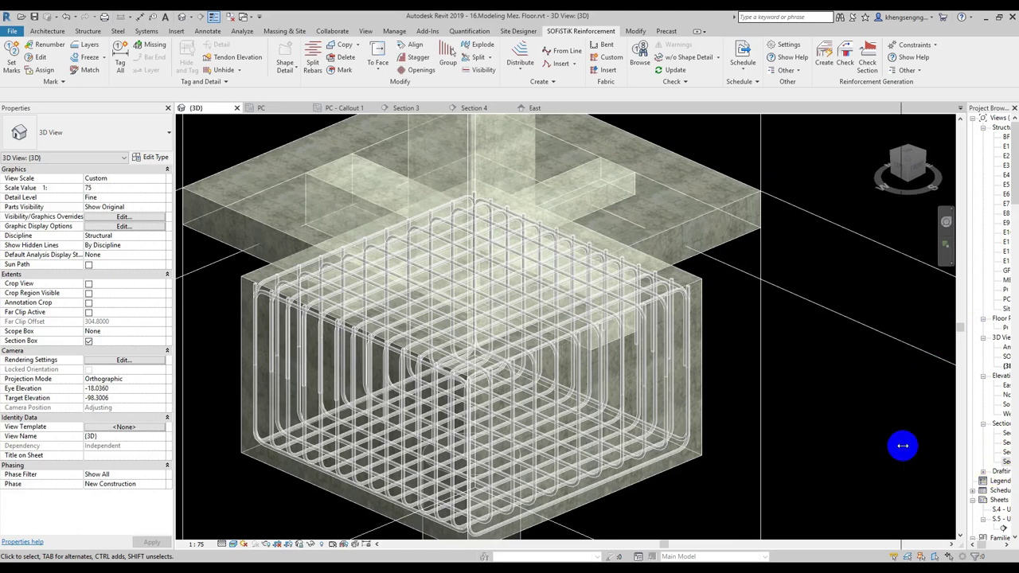
pyautogui.moveTo(903, 446); pyautogui.dragTo(883, 448)
pyautogui.doubleClick(947, 454)
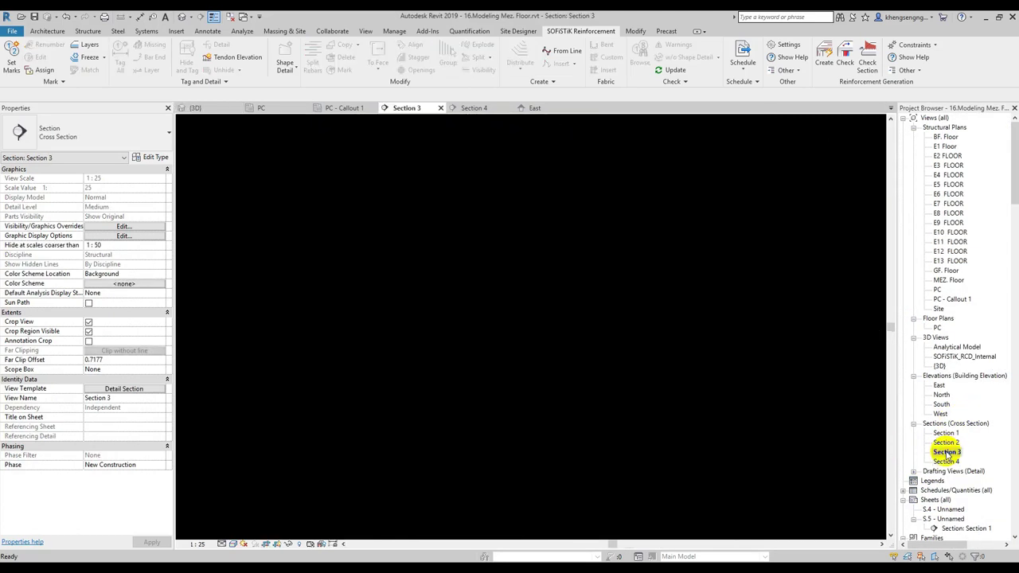
pyautogui.scroll(1, 632, 414)
pyautogui.scroll(2, 517, 311)
pyautogui.scroll(1, 597, 348)
pyautogui.scroll(1, 607, 454)
pyautogui.scroll(2, 652, 434)
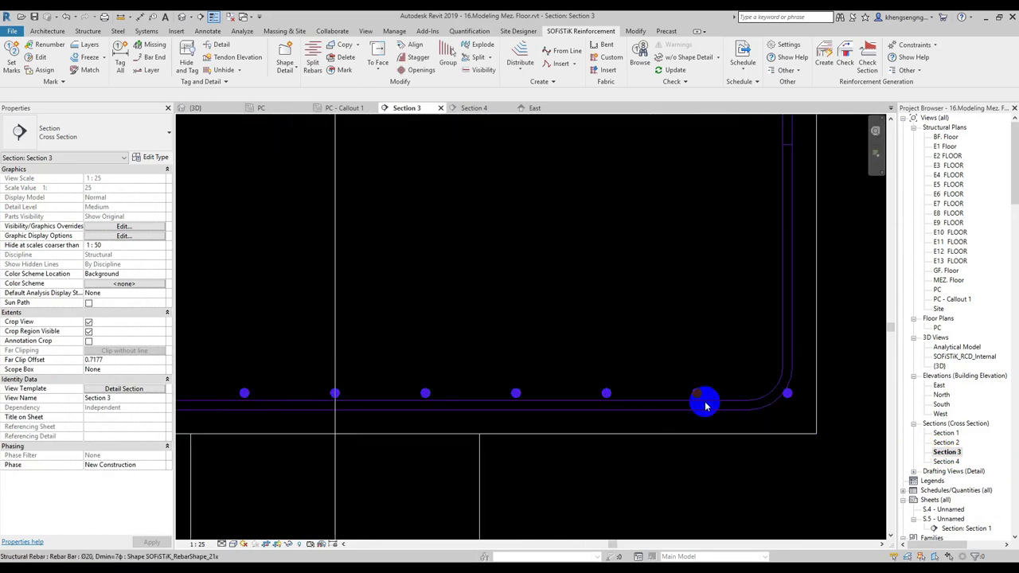
# - Pull the bottom U-bar set's leg and end inward so it holds 10 bars
pyautogui.click(695, 393)
pyautogui.moveTo(771, 385); pyautogui.dragTo(751, 485, button='middle')
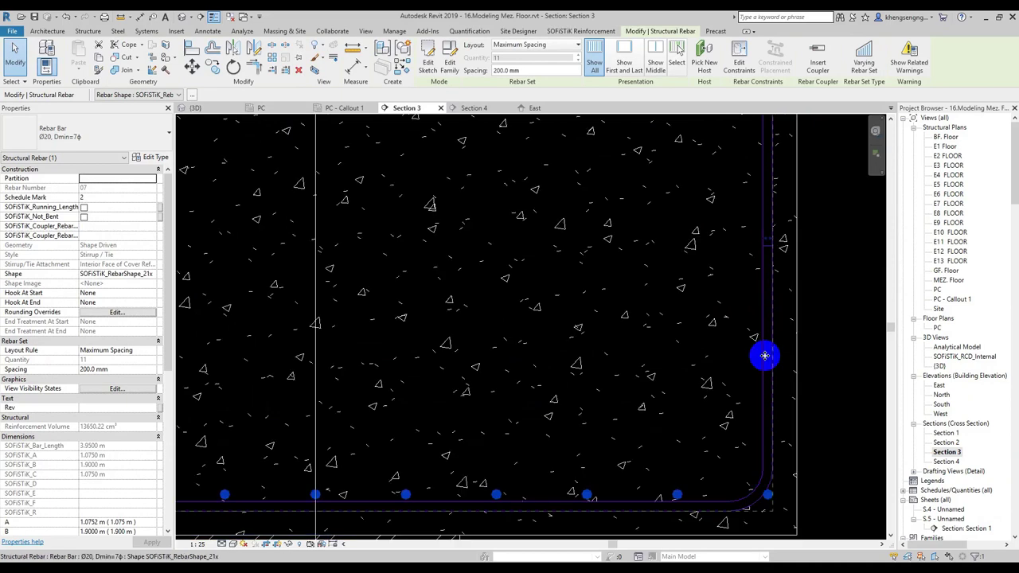
pyautogui.moveTo(773, 243)
pyautogui.mouseDown()
pyautogui.moveTo(738, 242)
pyautogui.moveTo(751, 318)
pyautogui.mouseUp()
pyautogui.scroll(-2, 876, 380)
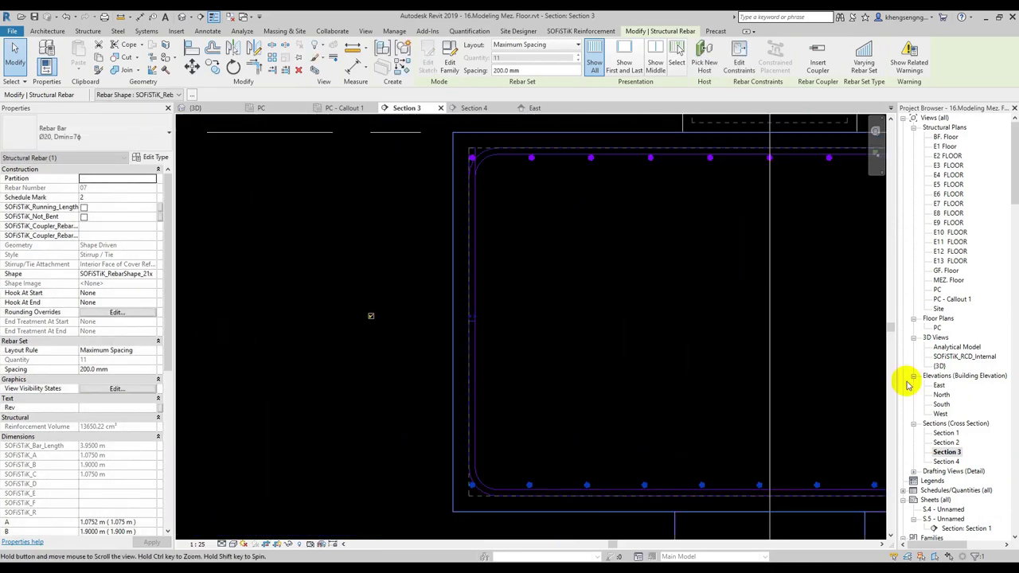
pyautogui.moveTo(470, 321); pyautogui.dragTo(443, 362)
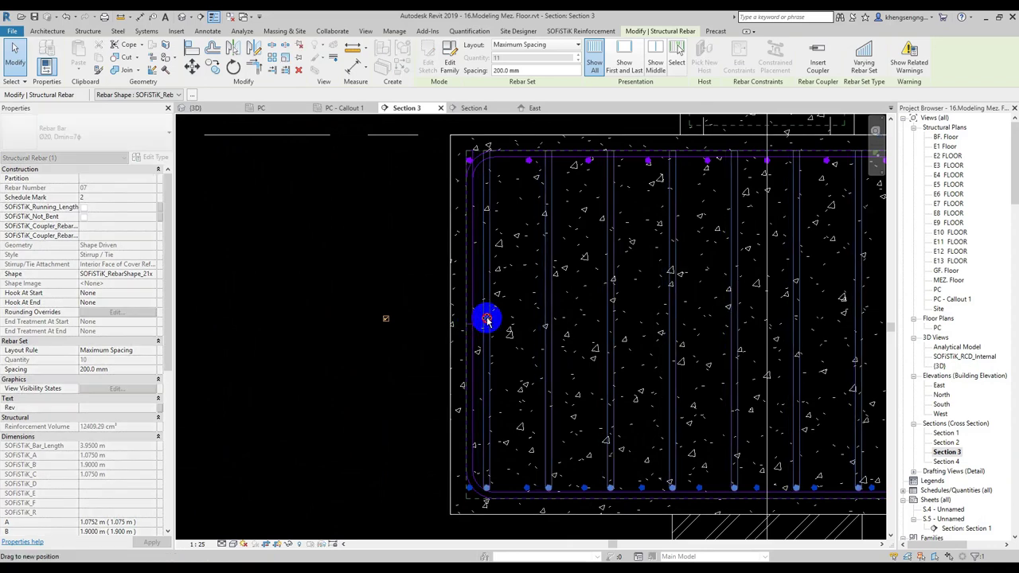
pyautogui.moveTo(444, 361); pyautogui.dragTo(421, 284)
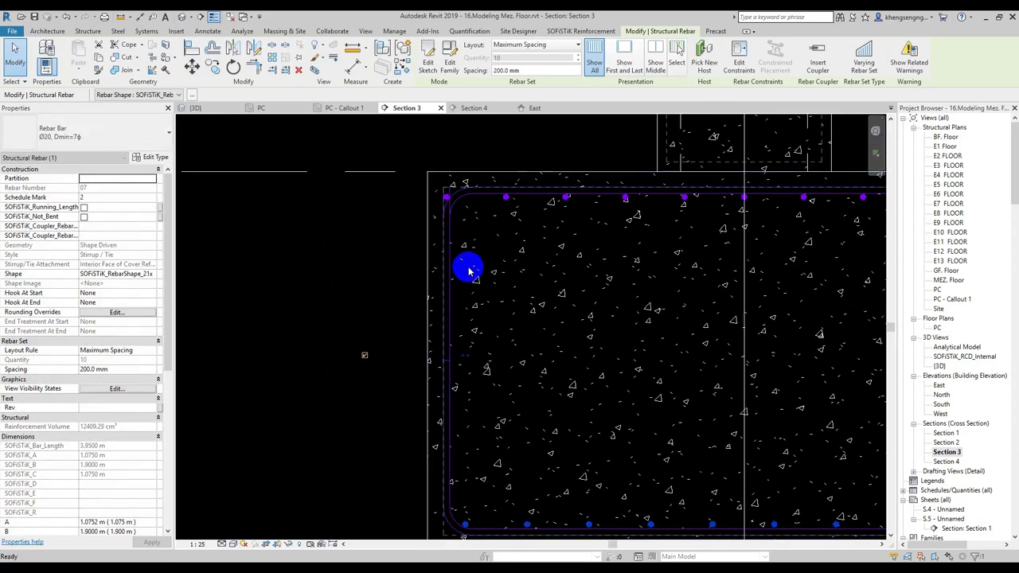
pyautogui.press('Escape')
# - Shrink the other U-bar set to 10 bars as well
pyautogui.click(466, 229)
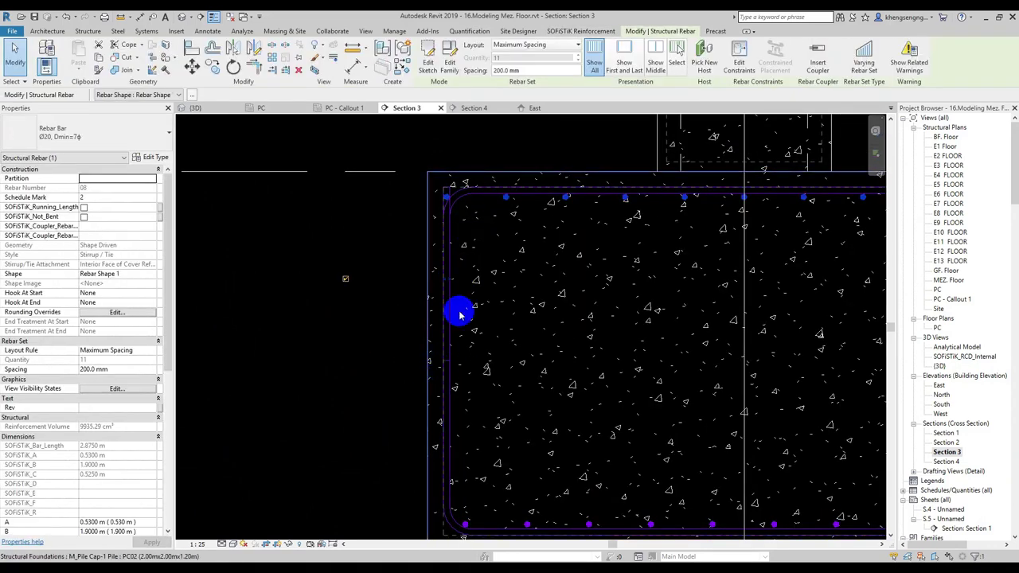
pyautogui.moveTo(455, 283); pyautogui.dragTo(709, 327)
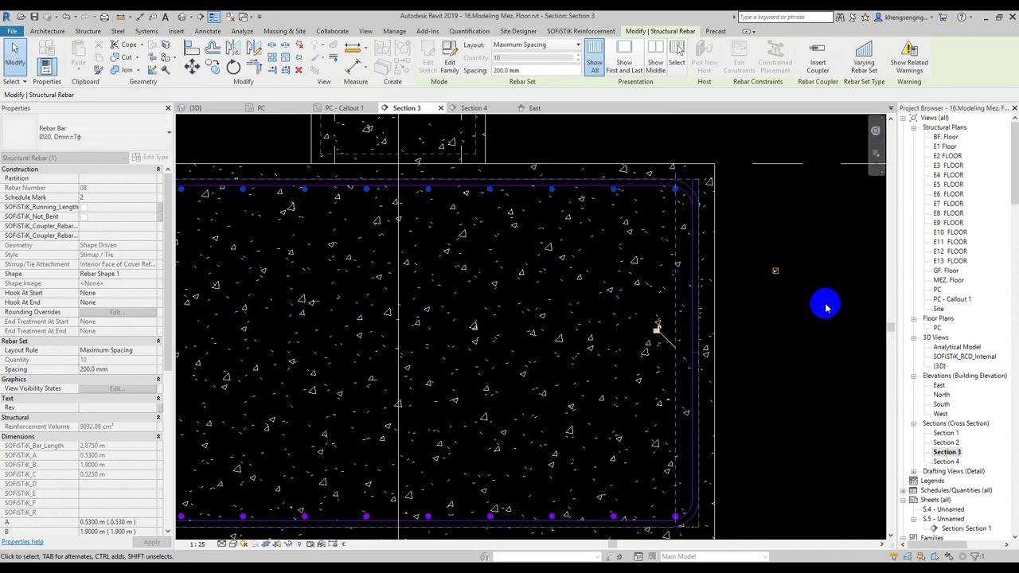
pyautogui.click(823, 303)
pyautogui.scroll(-2, 715, 390)
pyautogui.scroll(-1, 715, 390)
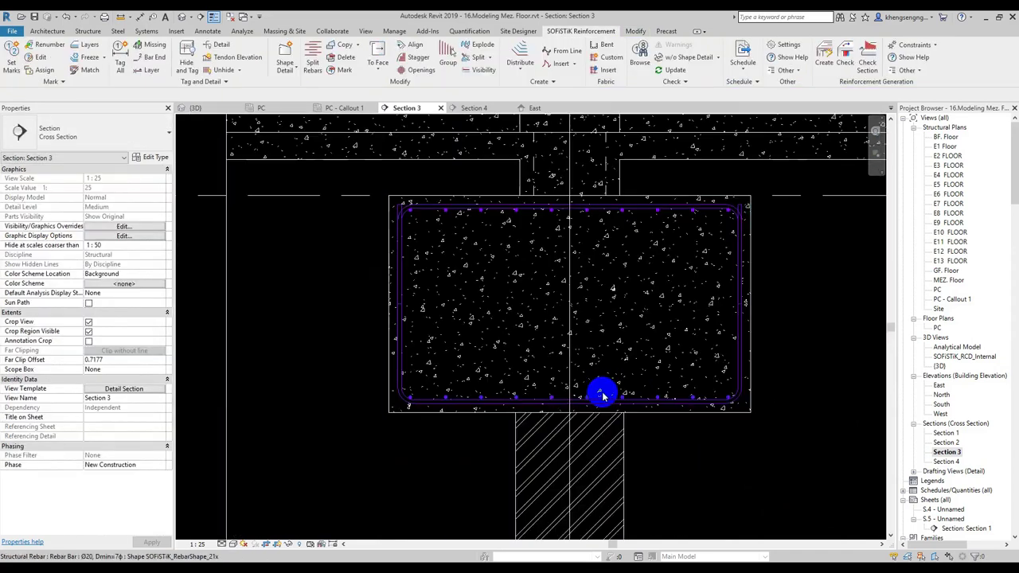
pyautogui.doubleClick(947, 462)
# - Frame the pile cap's top-left corner in Section 4
pyautogui.scroll(2, 614, 360)
pyautogui.moveTo(566, 325); pyautogui.dragTo(649, 312, button='middle')
pyautogui.scroll(2, 387, 307)
pyautogui.scroll(1, 316, 263)
pyautogui.scroll(1, 312, 263)
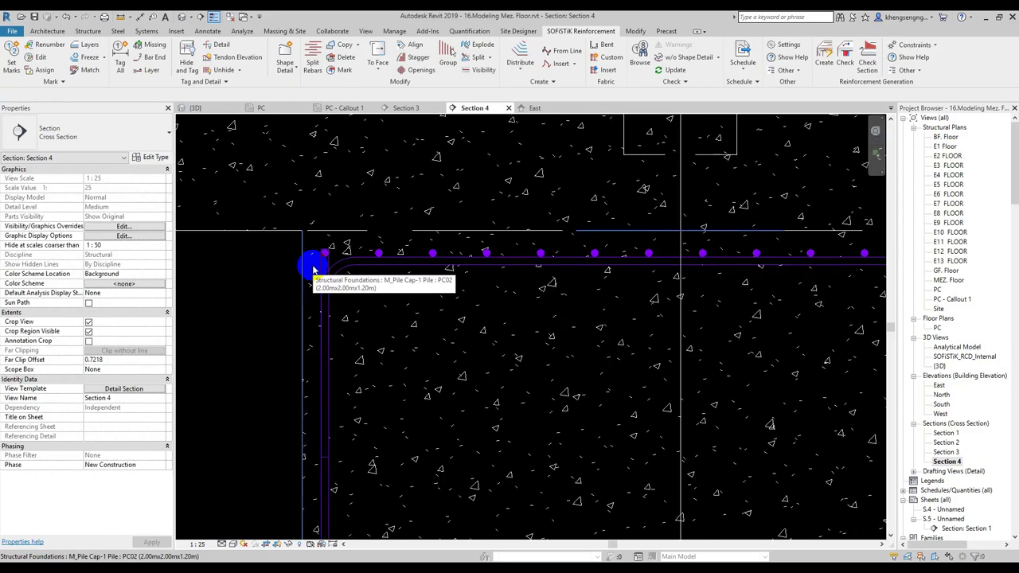
pyautogui.scroll(-3, 314, 263)
pyautogui.moveTo(511, 325); pyautogui.dragTo(467, 284, button='middle')
pyautogui.scroll(-1, 700, 346)
pyautogui.scroll(1, 785, 255)
pyautogui.moveTo(785, 255); pyautogui.dragTo(785, 295, button='middle')
pyautogui.scroll(-1, 705, 353)
pyautogui.moveTo(706, 353)
pyautogui.mouseDown(button='middle')
pyautogui.moveTo(708, 381)
pyautogui.moveTo(687, 296)
pyautogui.mouseUp(button='middle')
# - Place a reference plane (RP) along the top bar row, from the left bar past the right corner
pyautogui.press('r')
pyautogui.press('p')
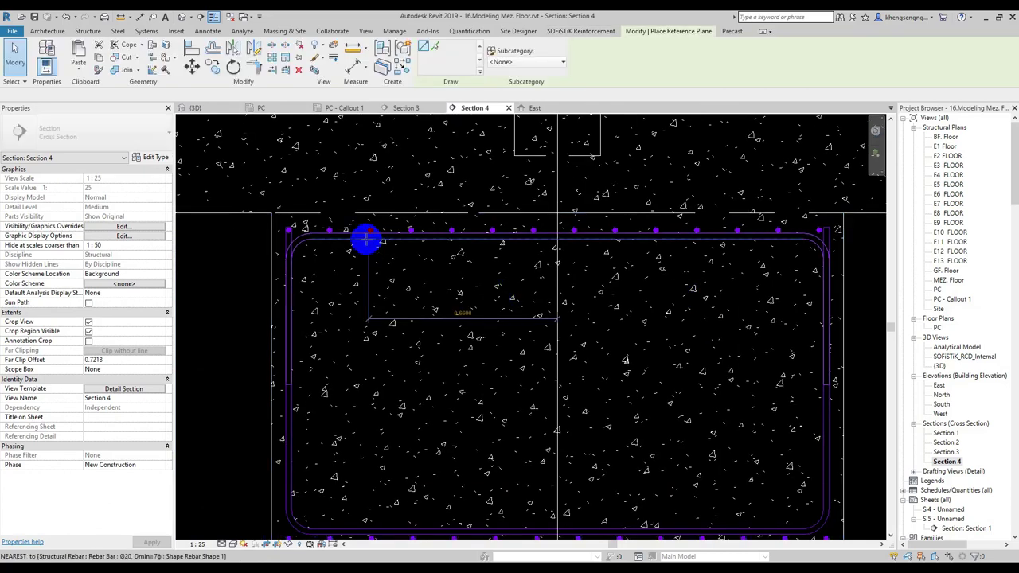
pyautogui.scroll(2, 278, 232)
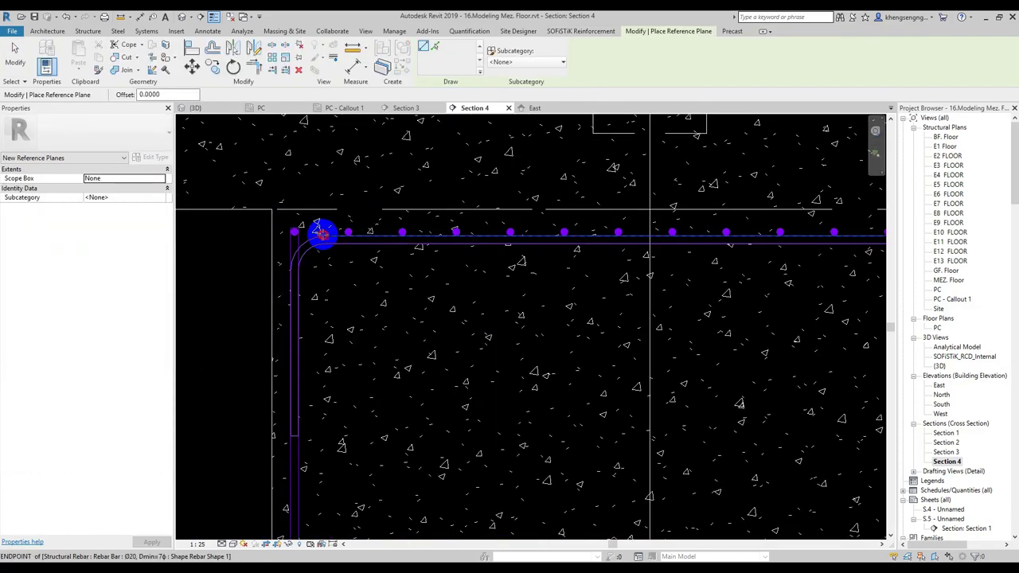
pyautogui.click(321, 231)
pyautogui.moveTo(682, 232); pyautogui.dragTo(401, 241, button='middle')
pyautogui.click(743, 230)
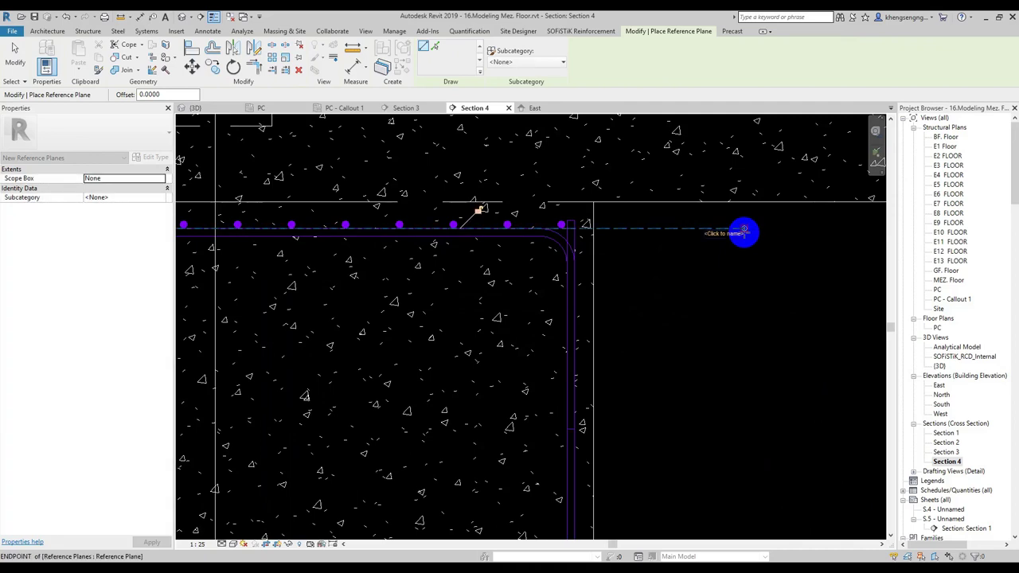
pyautogui.press('Escape')
pyautogui.press('Escape')
# - Check the new reference plane against the corner U-bar by selecting each
pyautogui.scroll(3, 597, 221)
pyautogui.click(552, 223)
pyautogui.scroll(-1, 552, 223)
pyautogui.click(660, 239)
pyautogui.scroll(-2, 437, 292)
pyautogui.scroll(3, 758, 303)
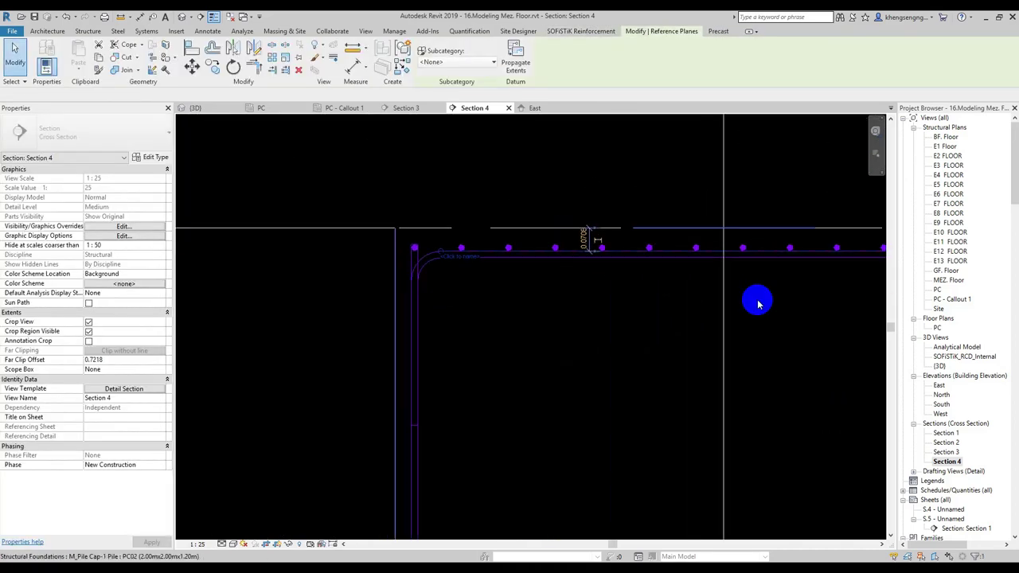
pyautogui.click(430, 250)
pyautogui.press('Escape')
pyautogui.scroll(1, 728, 295)
pyautogui.scroll(1, 701, 220)
# - Select the corner U-bar and bring up its context menu
pyautogui.click(574, 248)
pyautogui.rightClick(573, 244)
pyautogui.click(589, 250)
pyautogui.click(575, 247)
pyautogui.press('Escape')
pyautogui.click(576, 248)
pyautogui.press('Escape')
pyautogui.scroll(2, 577, 229)
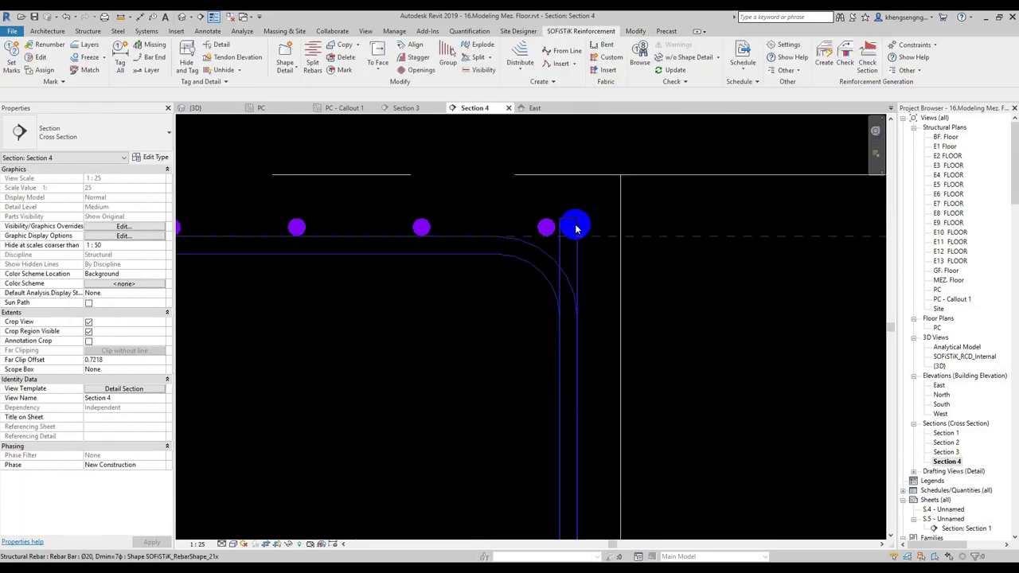
pyautogui.click(579, 223)
pyautogui.rightClick(578, 221)
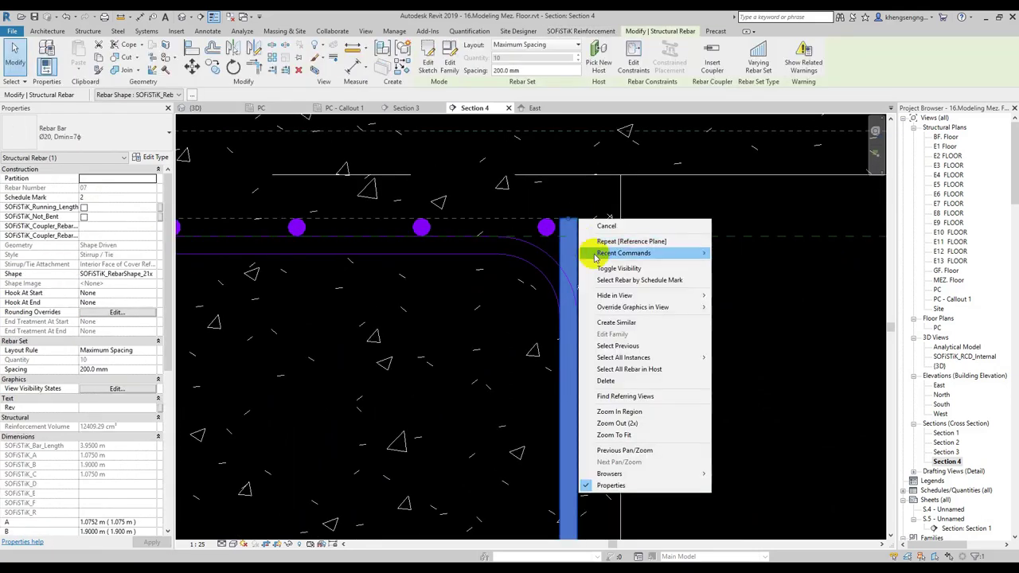
# - Edit the U-bar's sketch and move its leg end onto the reference plane
pyautogui.click(424, 64)
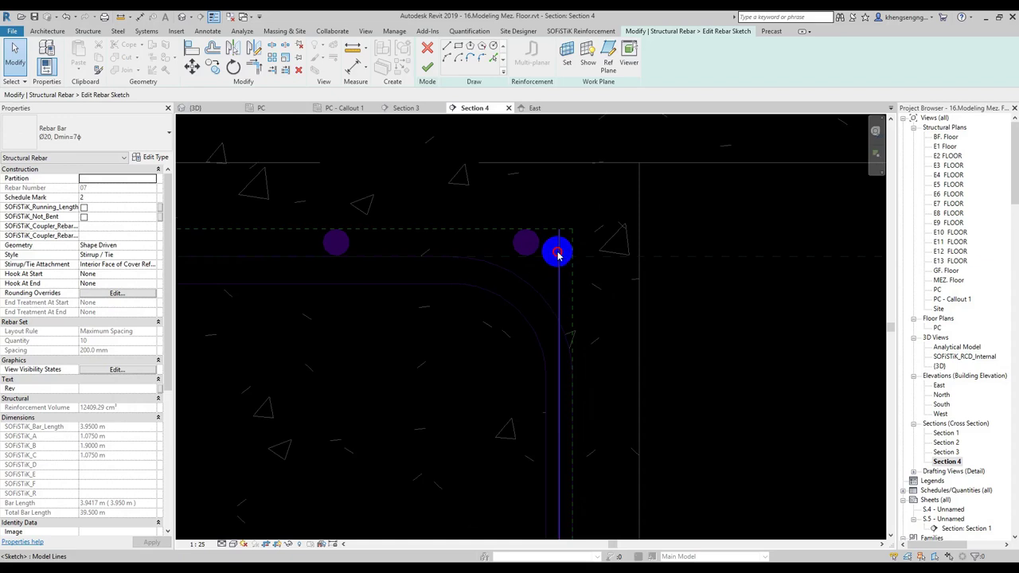
pyautogui.click(562, 254)
pyautogui.scroll(-3, 553, 264)
pyautogui.moveTo(491, 310); pyautogui.dragTo(773, 311, button='middle')
pyautogui.scroll(3, 410, 293)
pyautogui.moveTo(398, 357); pyautogui.dragTo(399, 354)
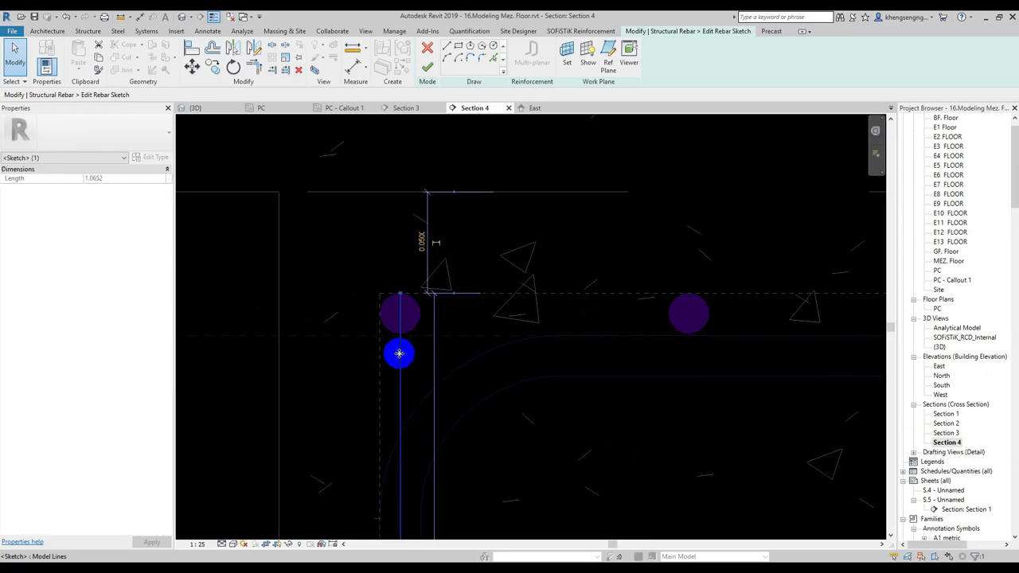
pyautogui.click(400, 335)
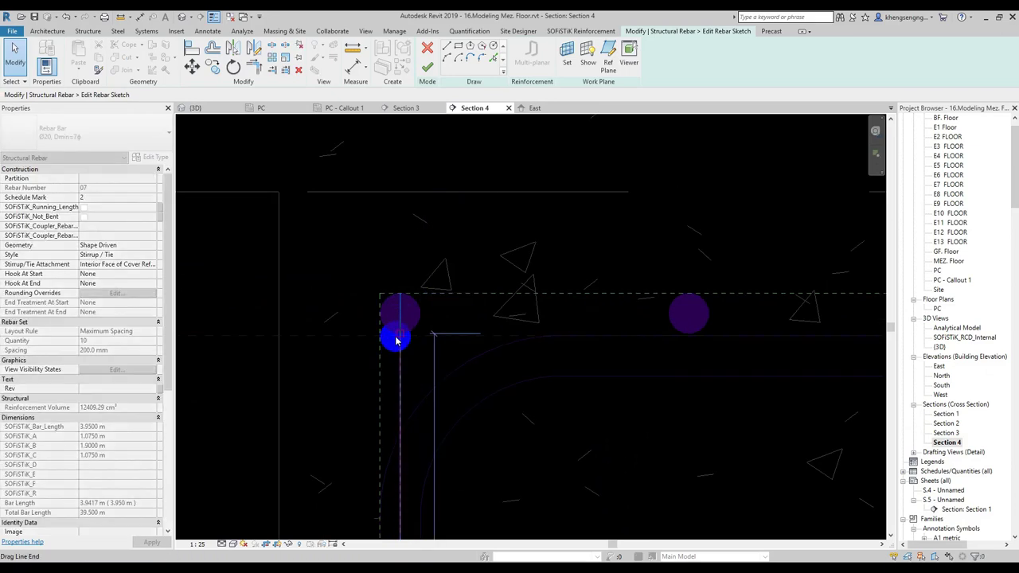
# - Finish the sketch edit, leaving 10 Ø20 bars at 200 mm maximum spacing
pyautogui.scroll(-2, 382, 334)
pyautogui.scroll(-3, 546, 314)
pyautogui.moveTo(546, 313); pyautogui.dragTo(259, 321, button='middle')
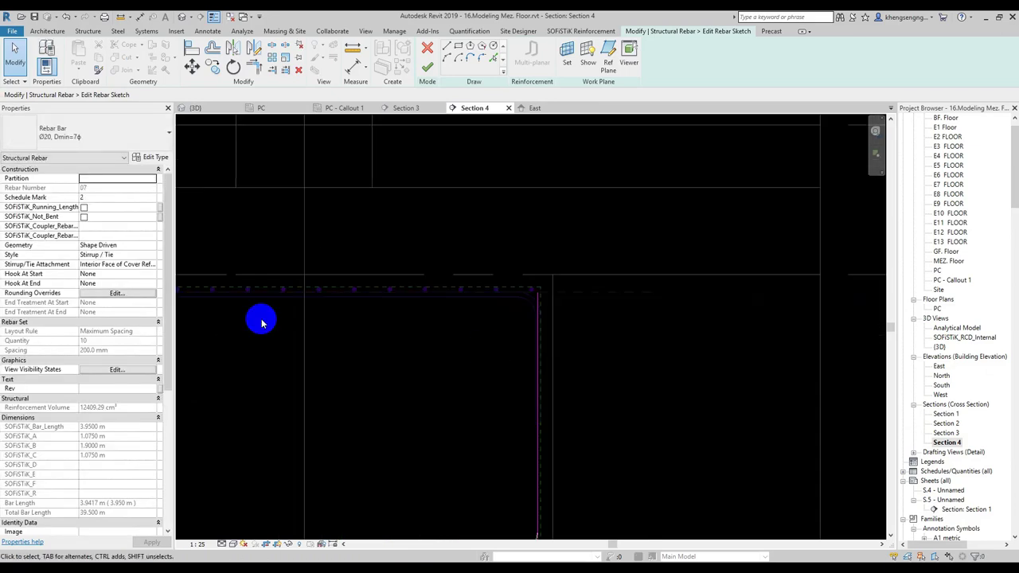
pyautogui.scroll(2, 530, 306)
pyautogui.scroll(3, 530, 299)
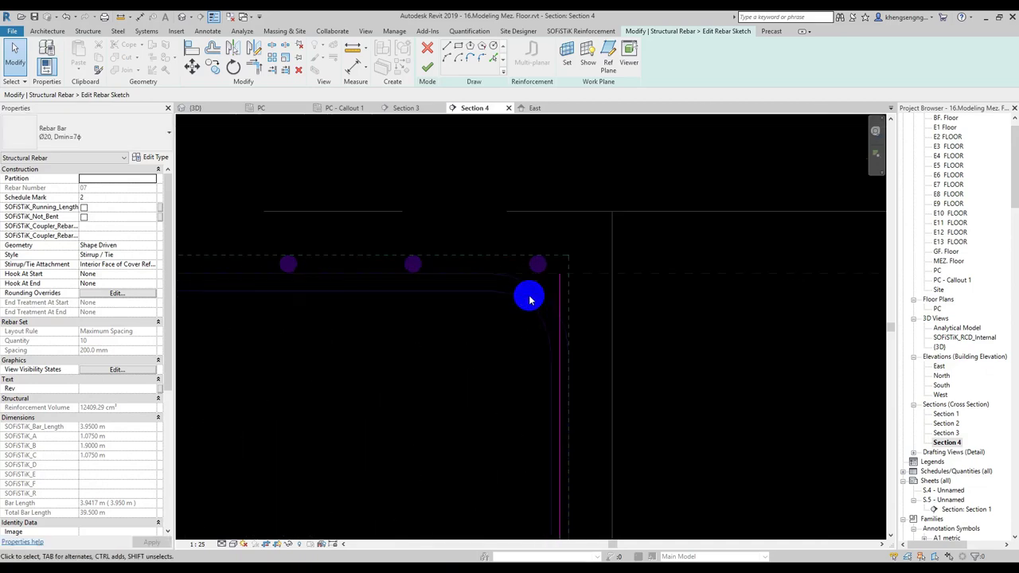
pyautogui.click(428, 67)
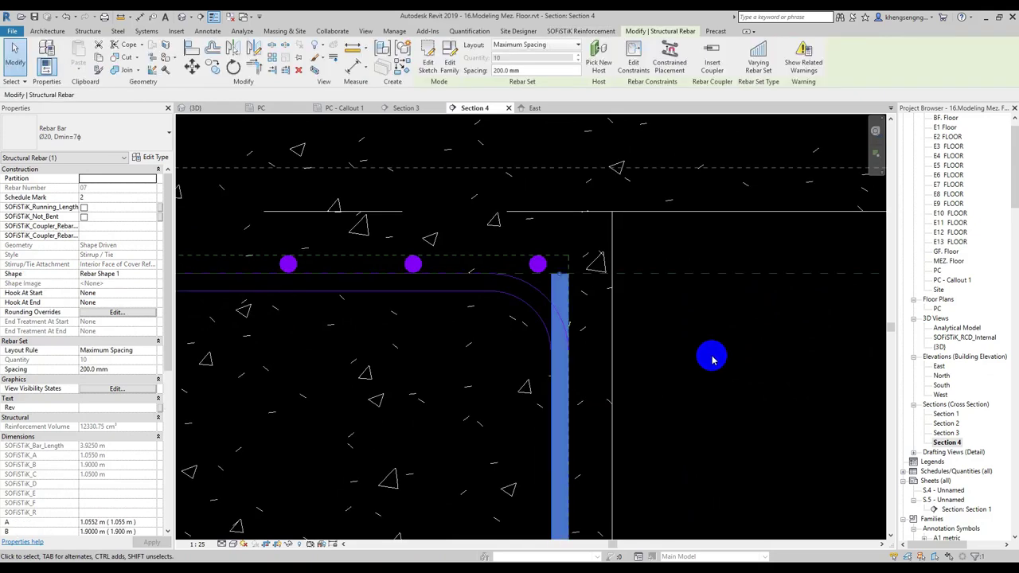
pyautogui.click(711, 352)
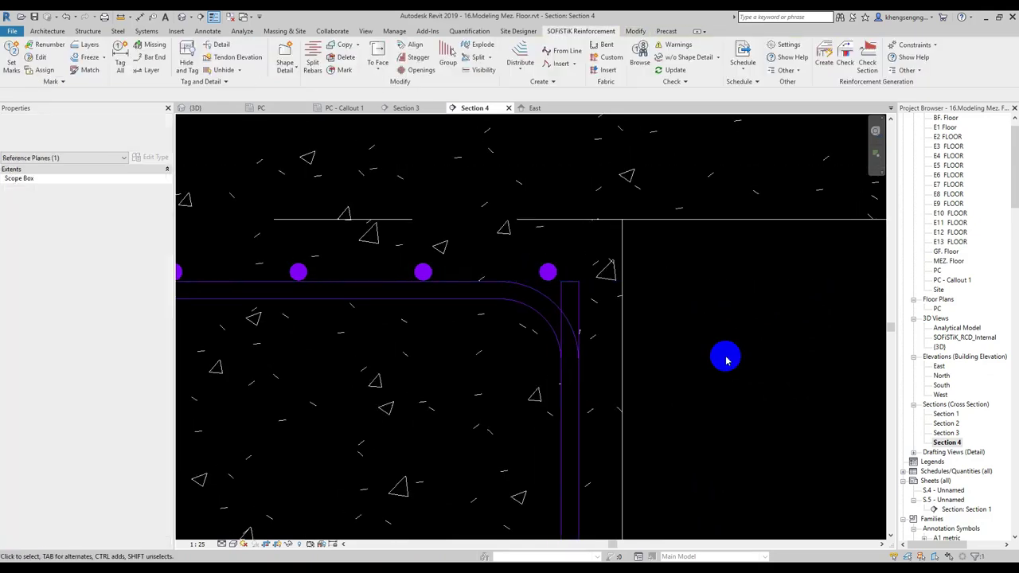
# - Collapse the S.5 sheet's contents in the Project Browser
pyautogui.scroll(-1, 696, 369)
pyautogui.scroll(-3, 653, 348)
pyautogui.scroll(-2, 625, 268)
pyautogui.scroll(-2, 579, 364)
pyautogui.scroll(-2, 528, 348)
pyautogui.scroll(-2, 528, 348)
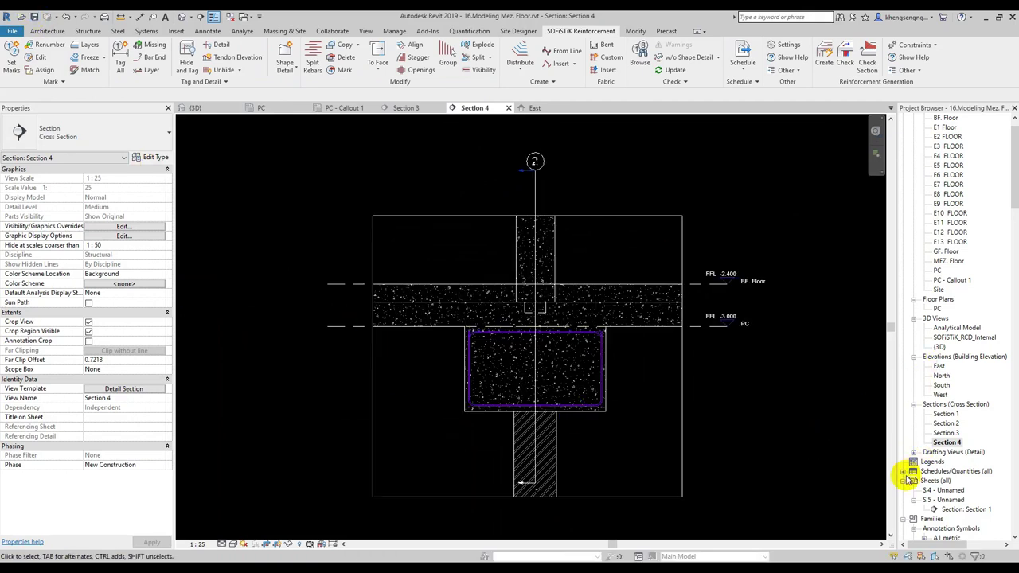
pyautogui.scroll(-1, 916, 490)
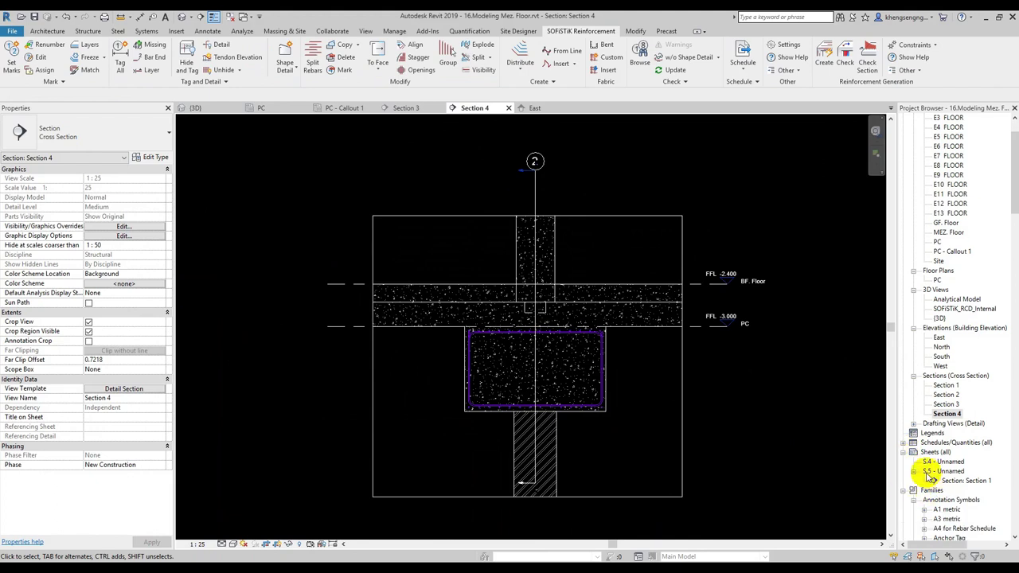
pyautogui.click(914, 472)
# - Create new sheet S.6 with the A3 metric titleblock and start renaming it
pyautogui.rightClick(927, 456)
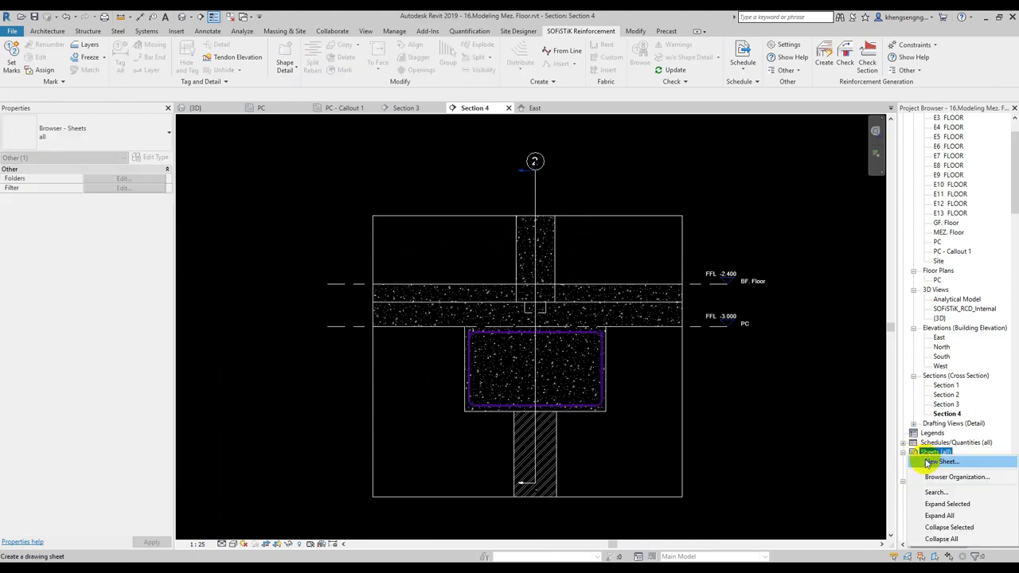
pyautogui.click(930, 463)
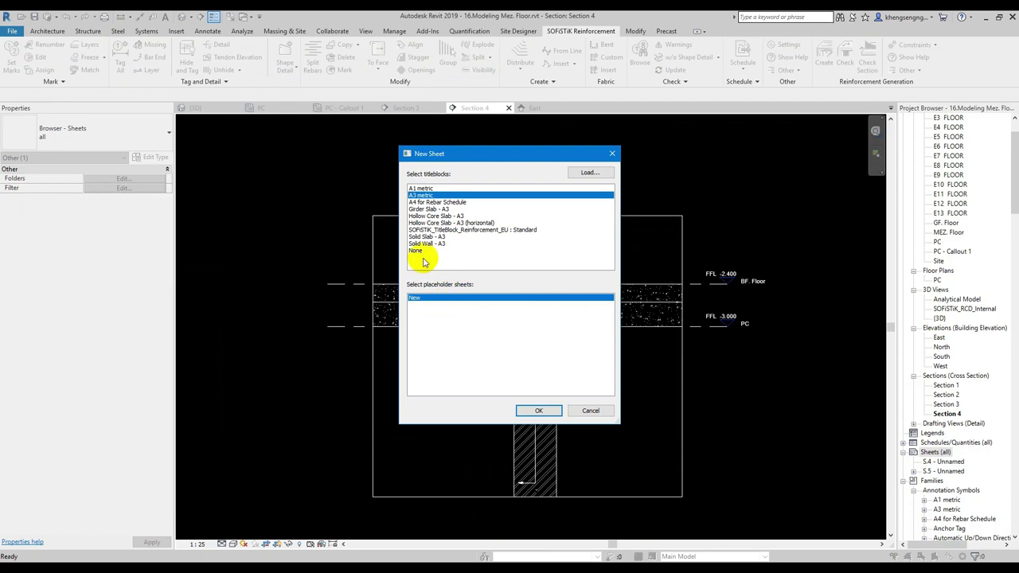
pyautogui.click(537, 411)
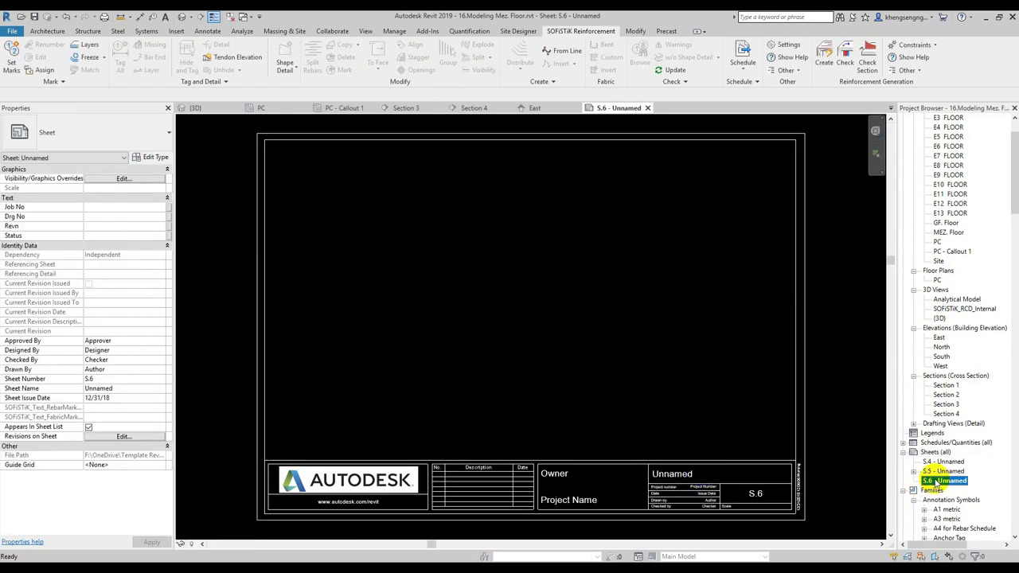
pyautogui.rightClick(939, 481)
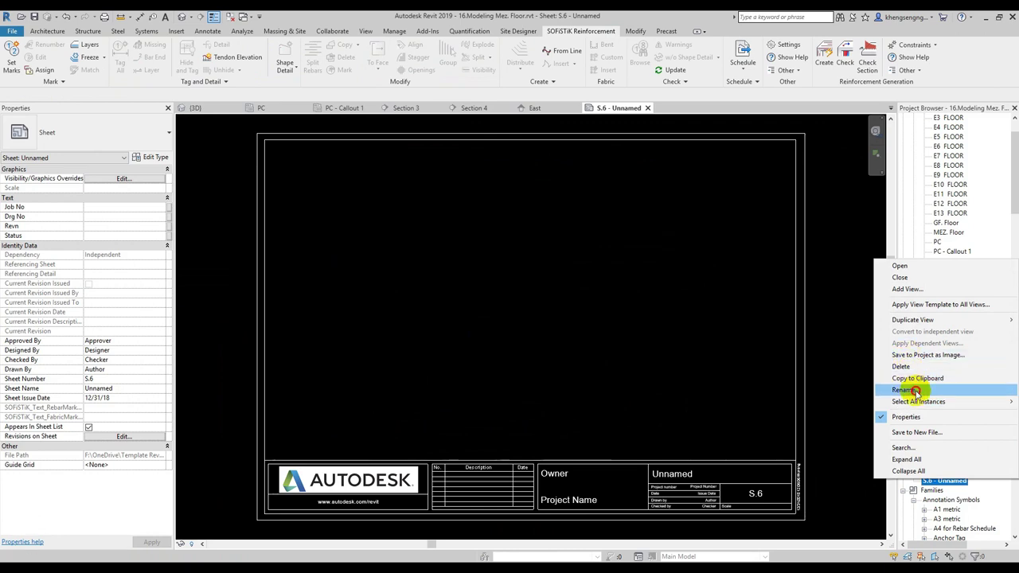
pyautogui.click(915, 390)
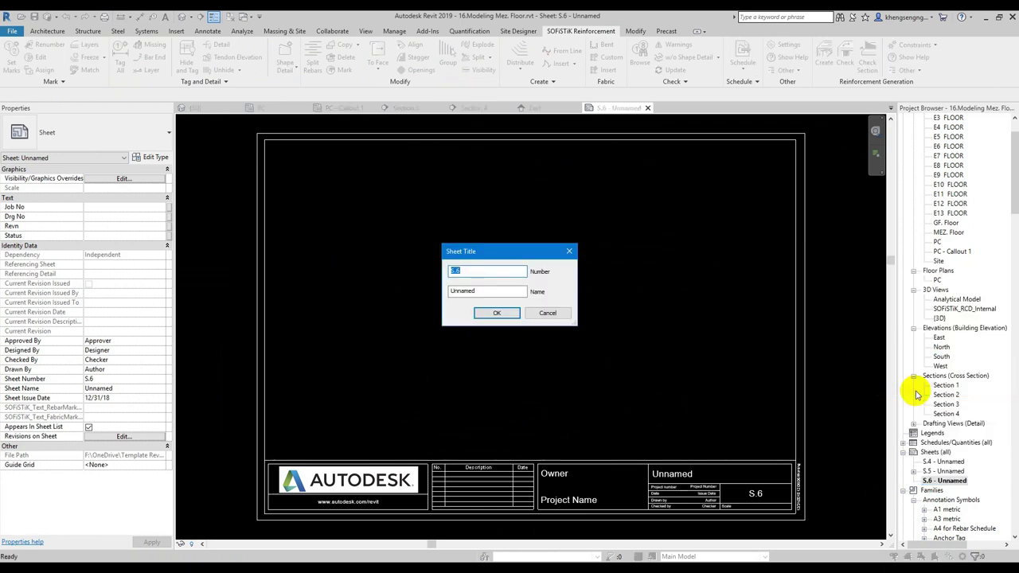
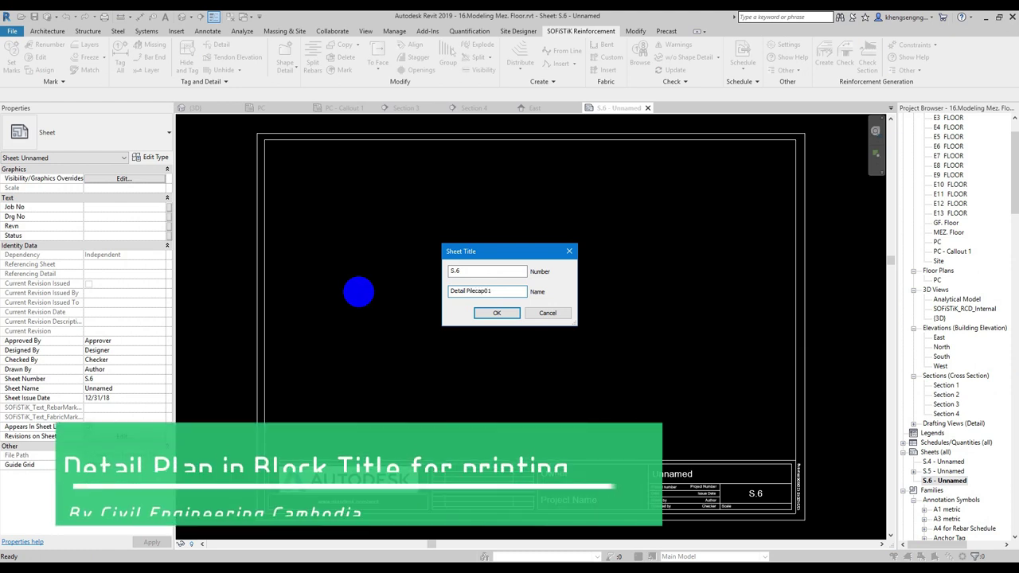
# - Rename sheet S.6 to 'Detail Pilecap type01' and bring its title block into view
pyautogui.press('BackSpace')
pyautogui.press('BackSpace')
pyautogui.write('type')
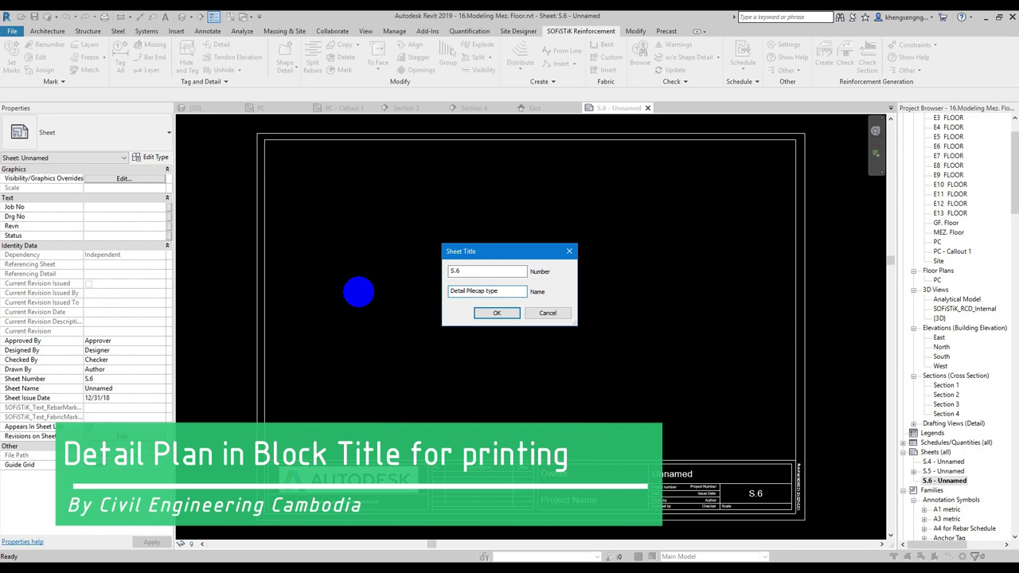
pyautogui.press('Return')
pyautogui.click(359, 297)
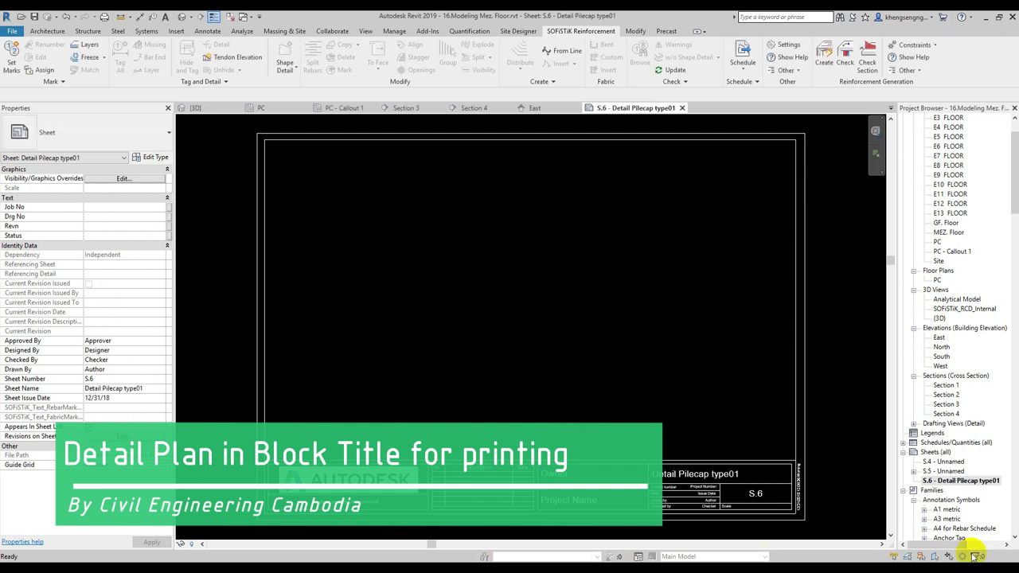
pyautogui.moveTo(523, 347); pyautogui.dragTo(539, 349, button='middle')
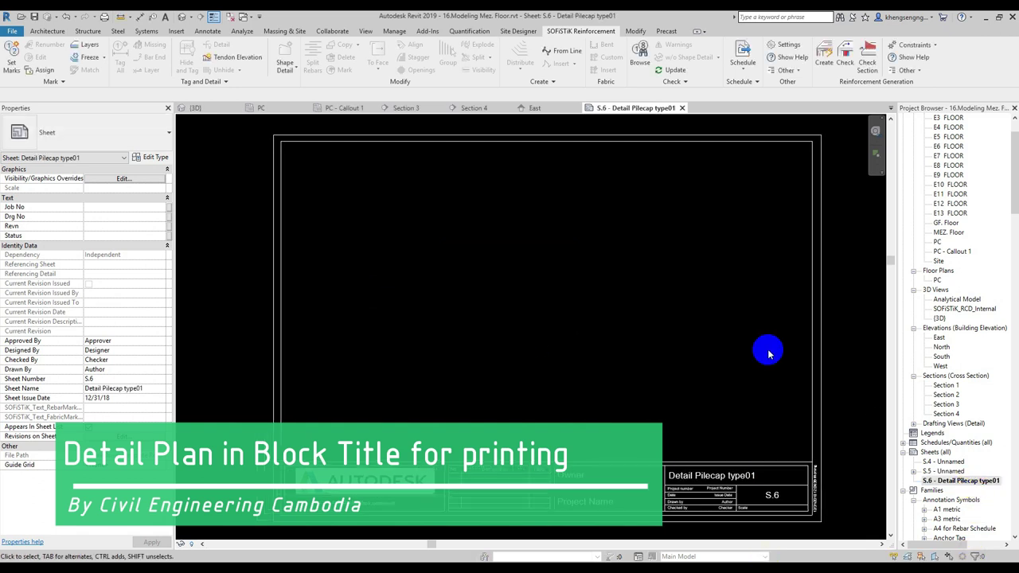
pyautogui.moveTo(443, 409); pyautogui.dragTo(427, 376, button='middle')
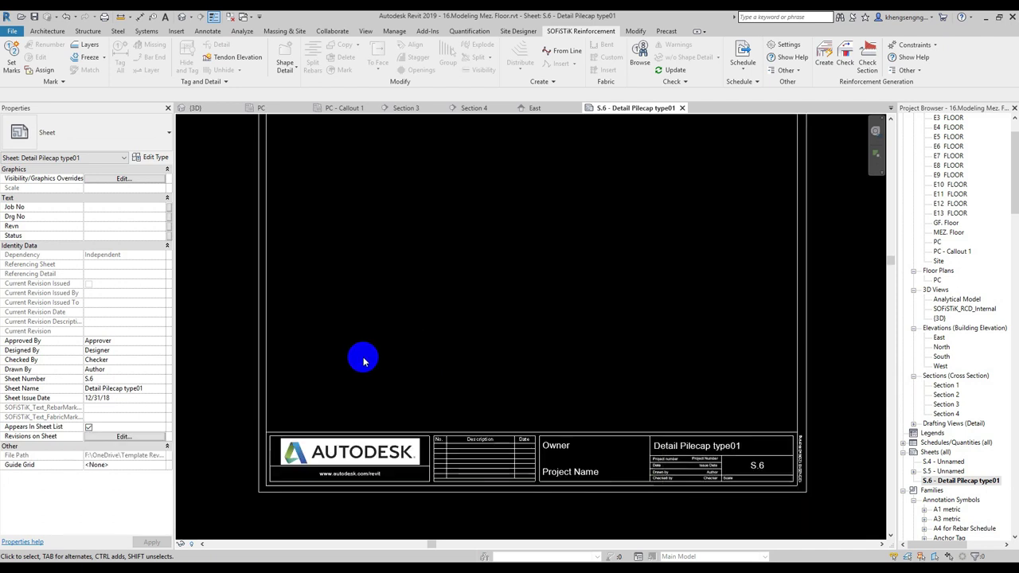
pyautogui.moveTo(374, 348); pyautogui.dragTo(373, 376, button='middle')
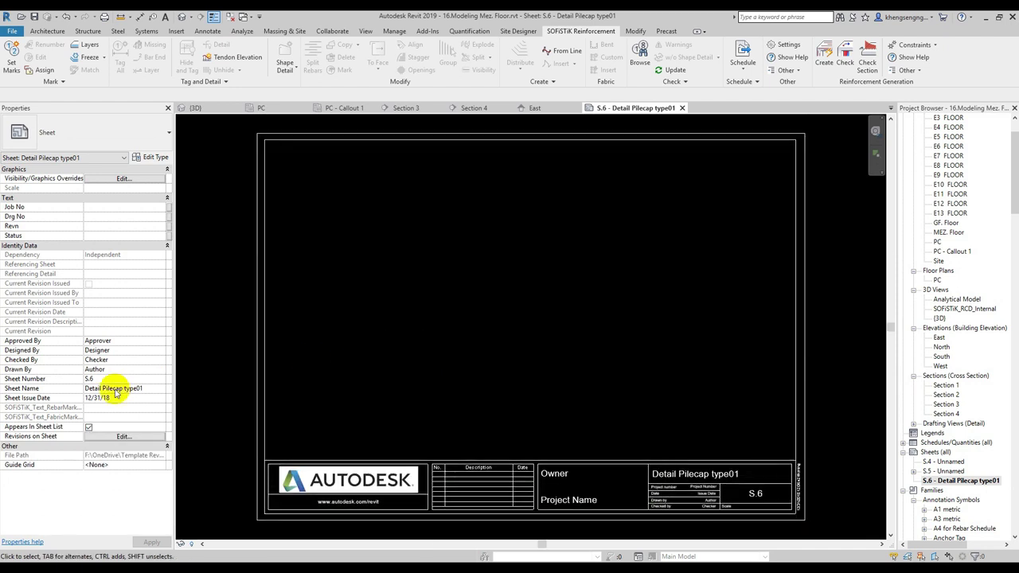
pyautogui.click(106, 180)
pyautogui.click(391, 152)
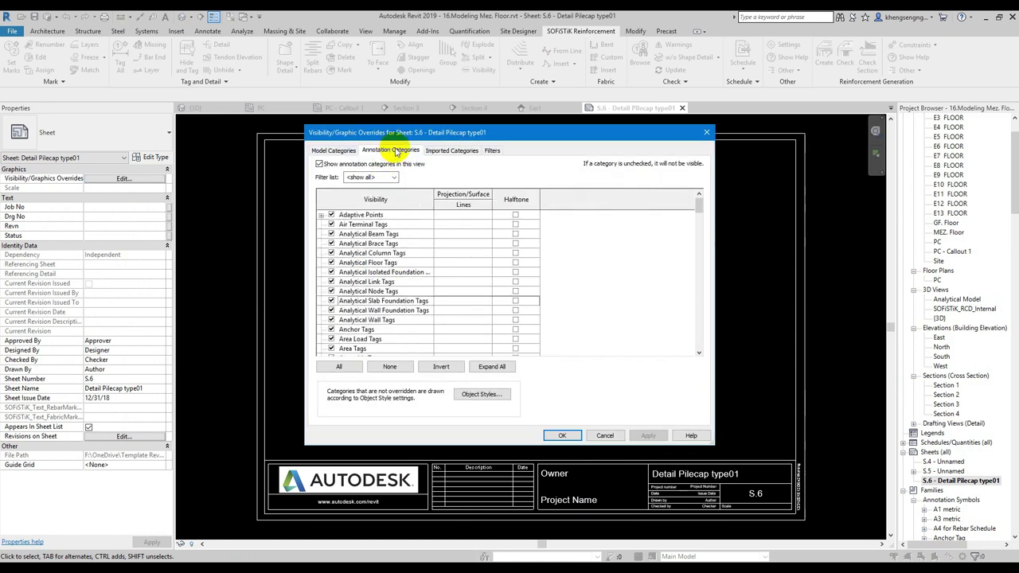
pyautogui.click(320, 164)
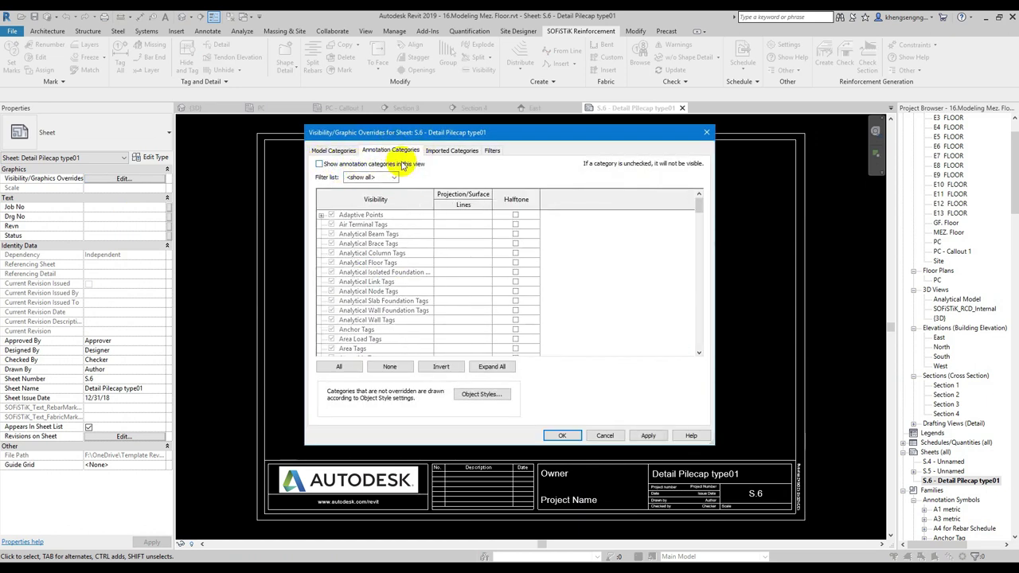
pyautogui.click(319, 164)
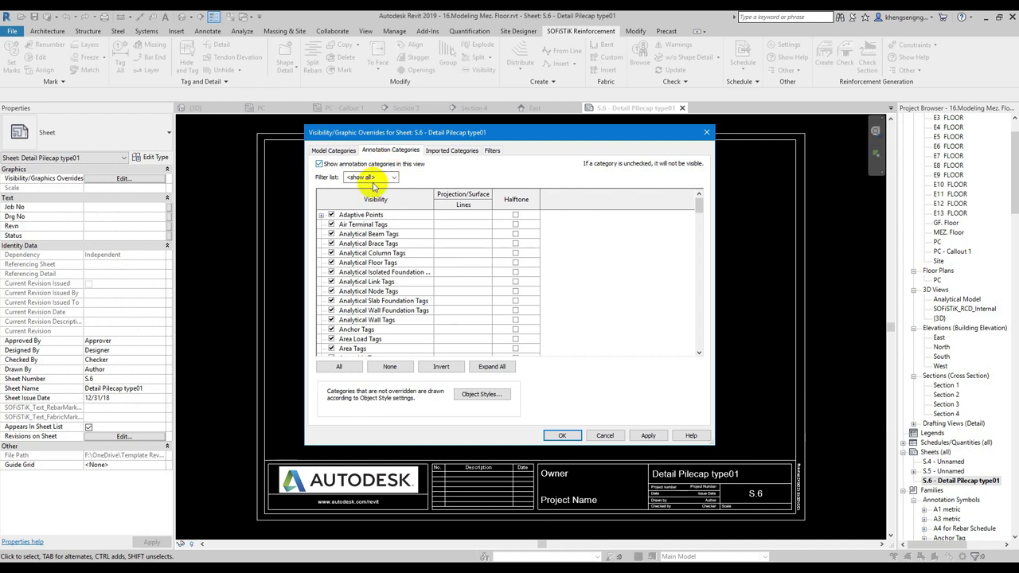
pyautogui.scroll(-2, 343, 263)
pyautogui.scroll(-3, 344, 286)
pyautogui.scroll(-3, 344, 295)
pyautogui.scroll(6, 346, 310)
pyautogui.scroll(1, 346, 319)
pyautogui.scroll(1, 346, 320)
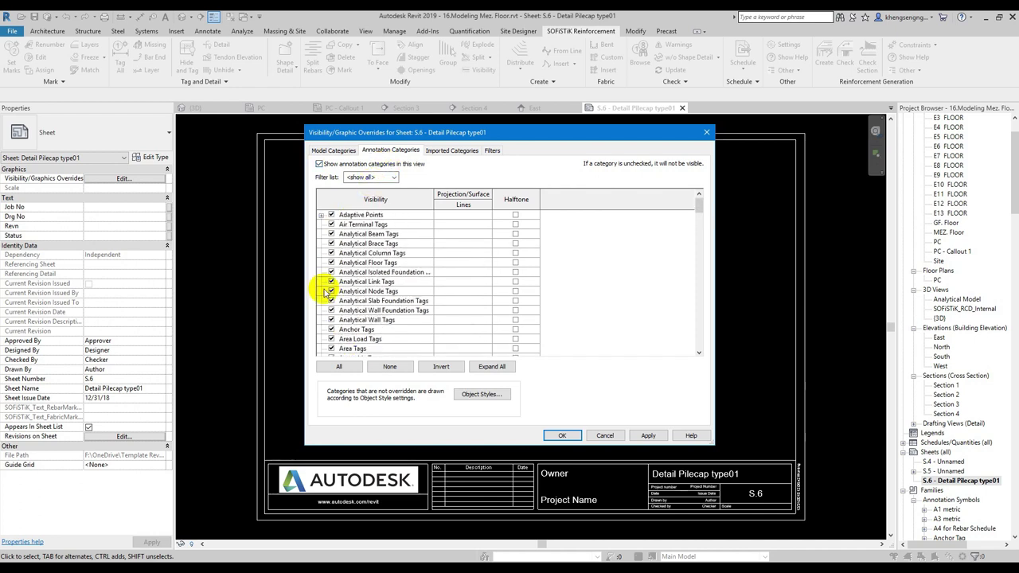
pyautogui.click(442, 154)
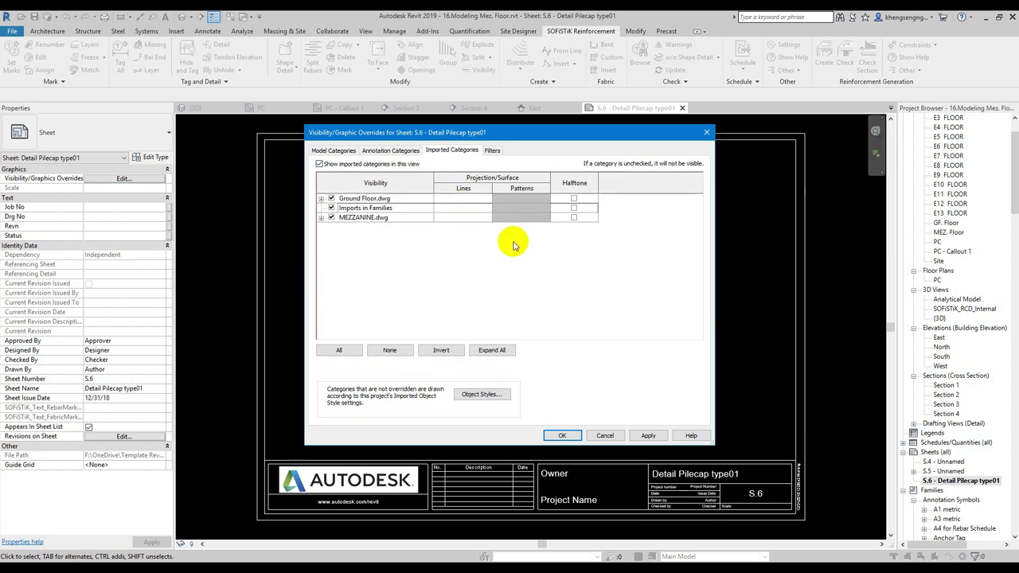
pyautogui.click(706, 133)
pyautogui.moveTo(463, 269); pyautogui.dragTo(462, 237, button='middle')
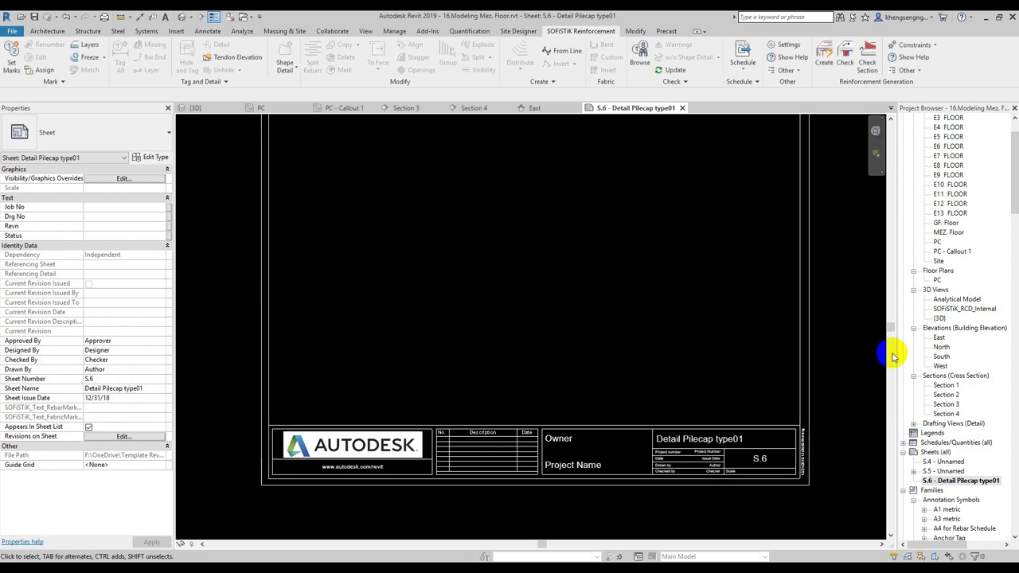
# - Place the Section 3 viewport on sheet S.6
pyautogui.click(940, 403)
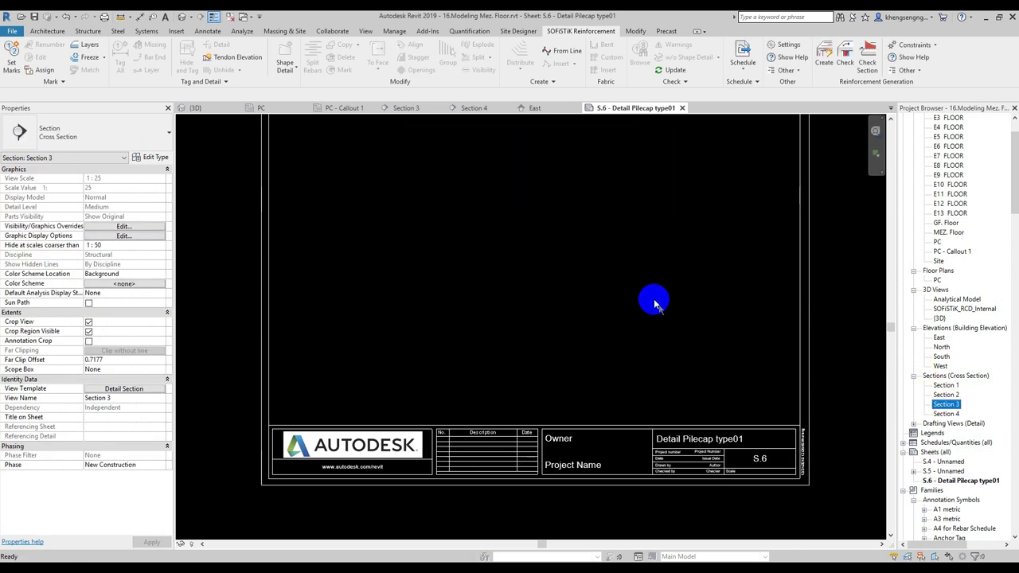
pyautogui.moveTo(655, 302); pyautogui.dragTo(653, 298)
pyautogui.scroll(-1, 653, 298)
pyautogui.scroll(-1, 625, 297)
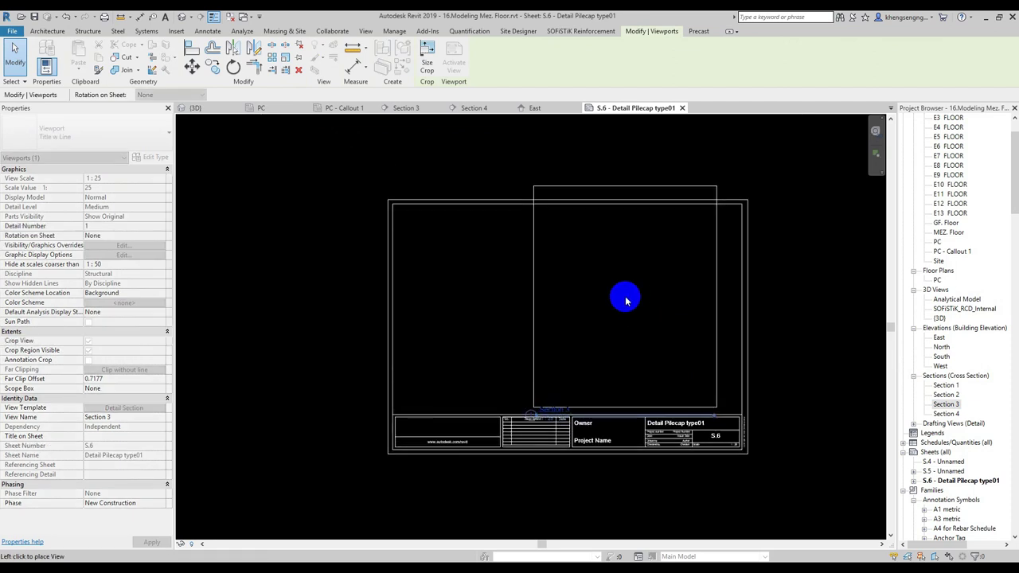
pyautogui.click(626, 299)
pyautogui.press('Escape')
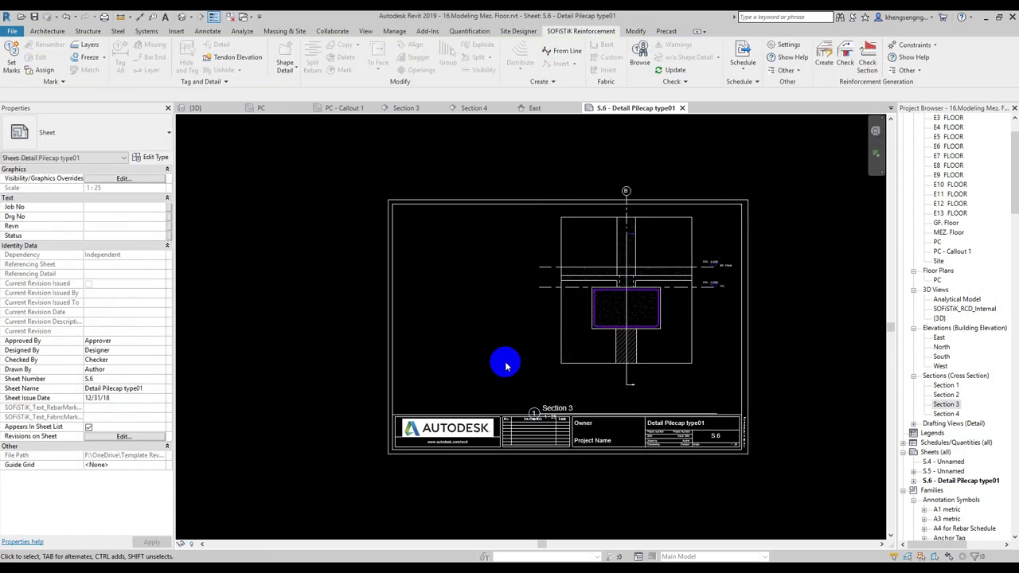
pyautogui.click(556, 351)
pyautogui.scroll(2, 549, 392)
pyautogui.scroll(1, 580, 440)
pyautogui.scroll(-3, 566, 444)
pyautogui.press('Escape')
# - Place PC - Callout 1 on the sheet's left side, then open the Section 3 view
pyautogui.moveTo(603, 300); pyautogui.dragTo(519, 335, button='middle')
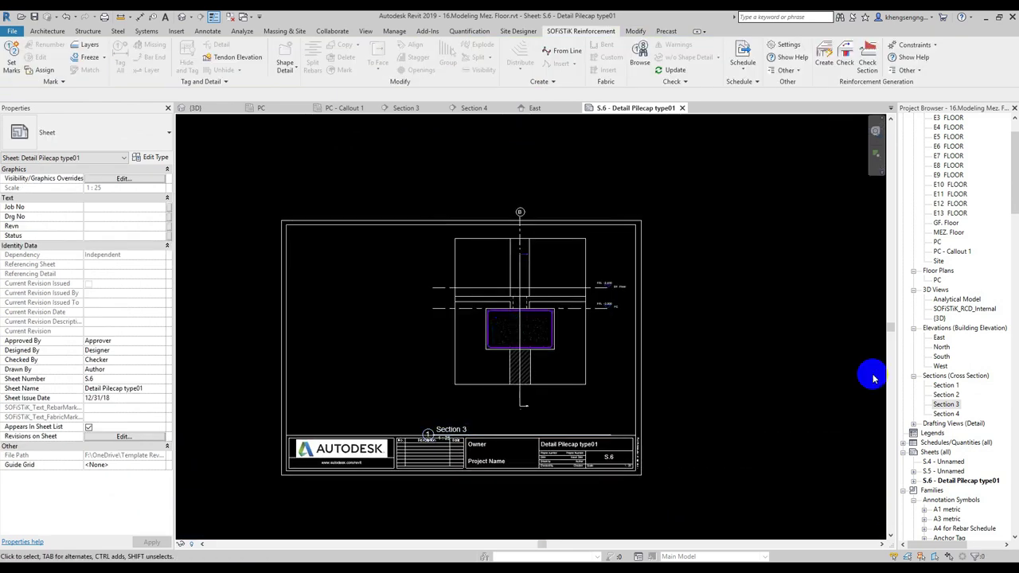
pyautogui.click(941, 253)
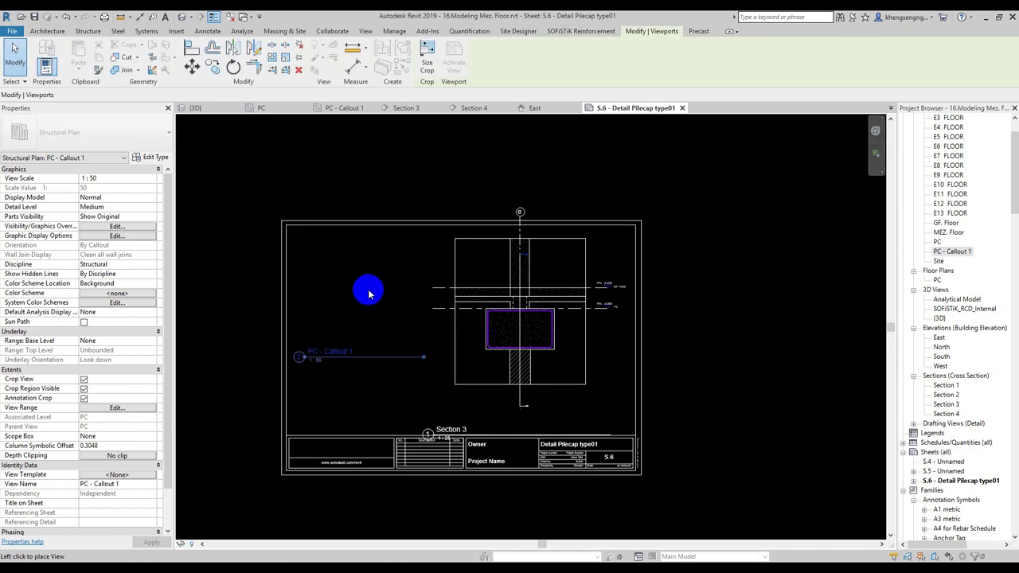
pyautogui.click(364, 290)
pyautogui.click(199, 314)
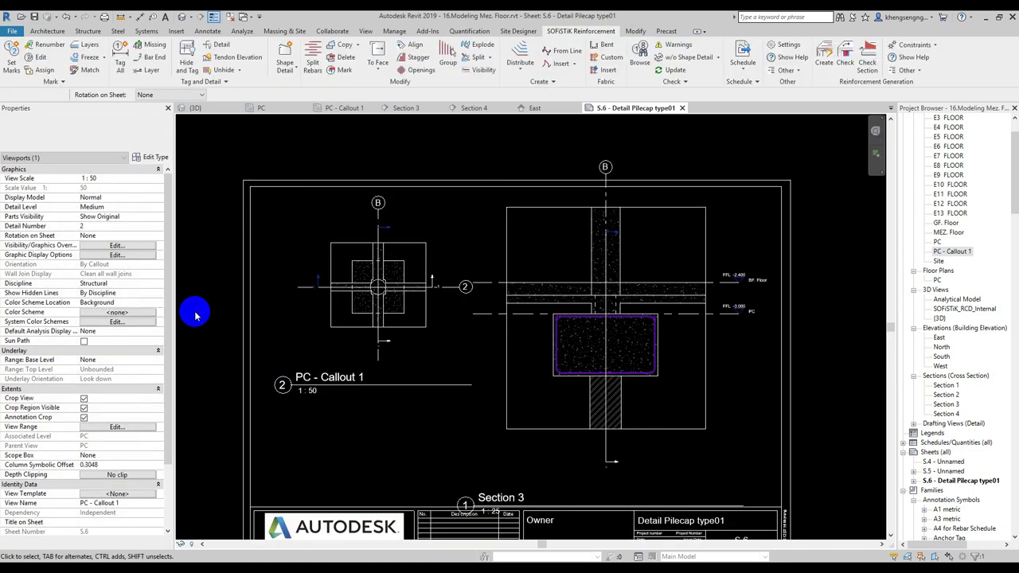
pyautogui.scroll(2, 299, 294)
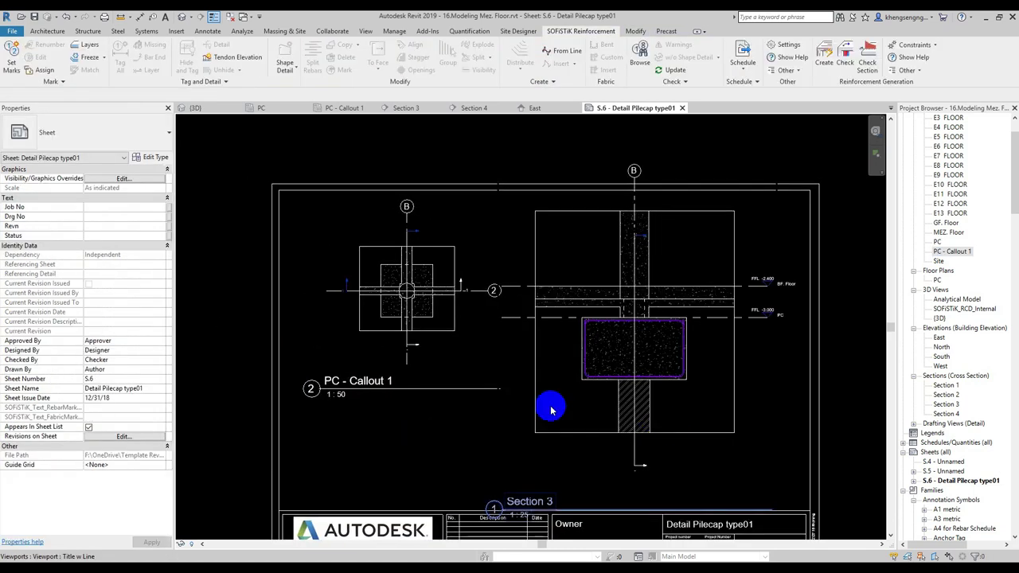
pyautogui.scroll(2, 368, 290)
pyautogui.scroll(-2, 400, 314)
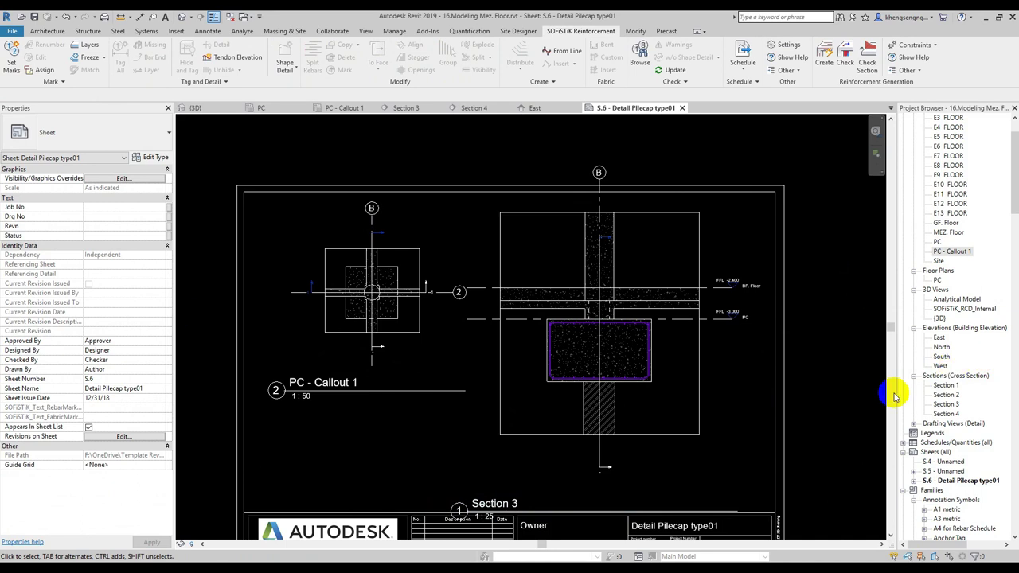
pyautogui.doubleClick(946, 404)
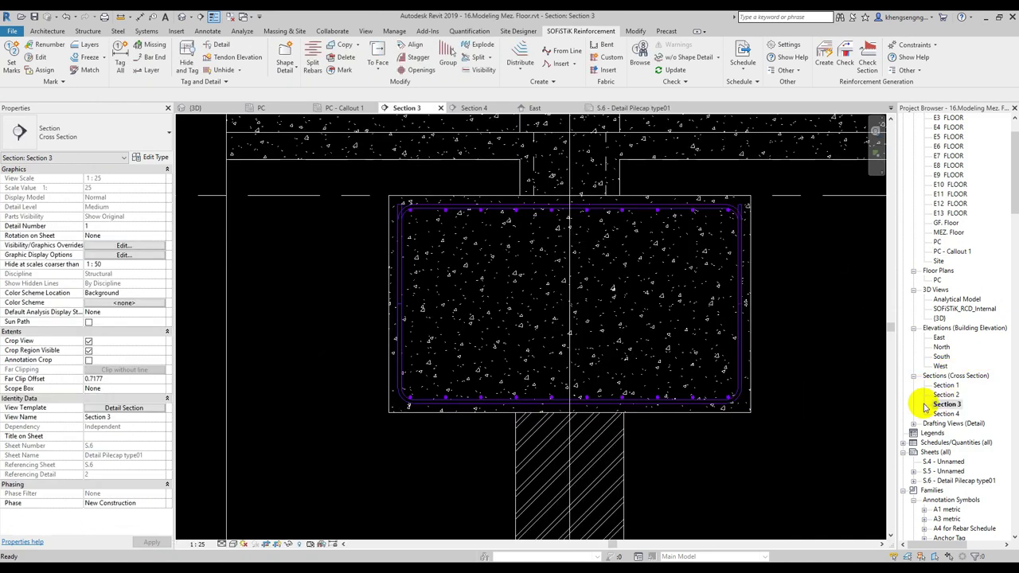
# - Set View Scale to 1:50 in Section 3's Detail Section view template
pyautogui.moveTo(501, 437); pyautogui.dragTo(510, 428, button='middle')
pyautogui.click(141, 408)
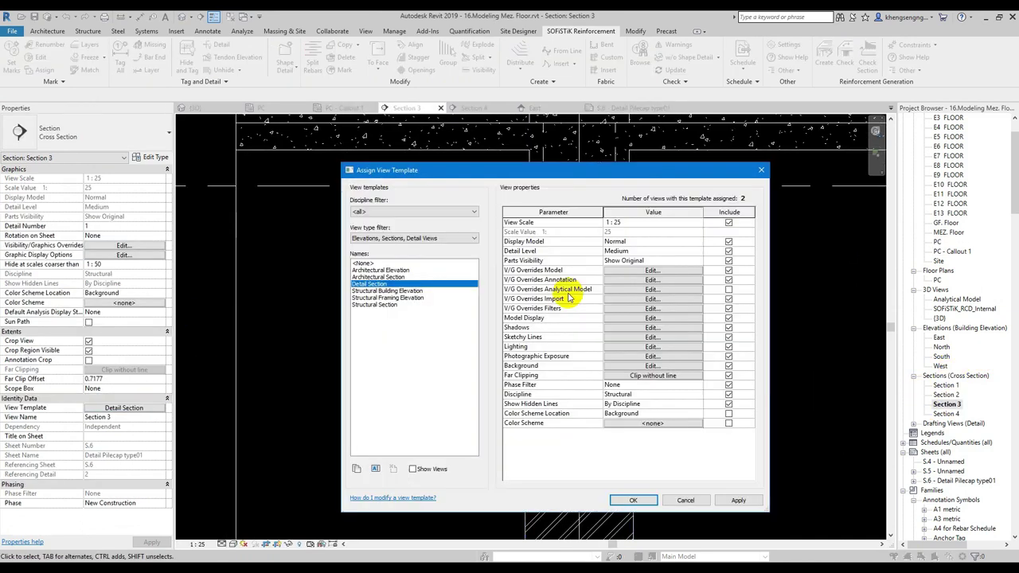
pyautogui.click(696, 223)
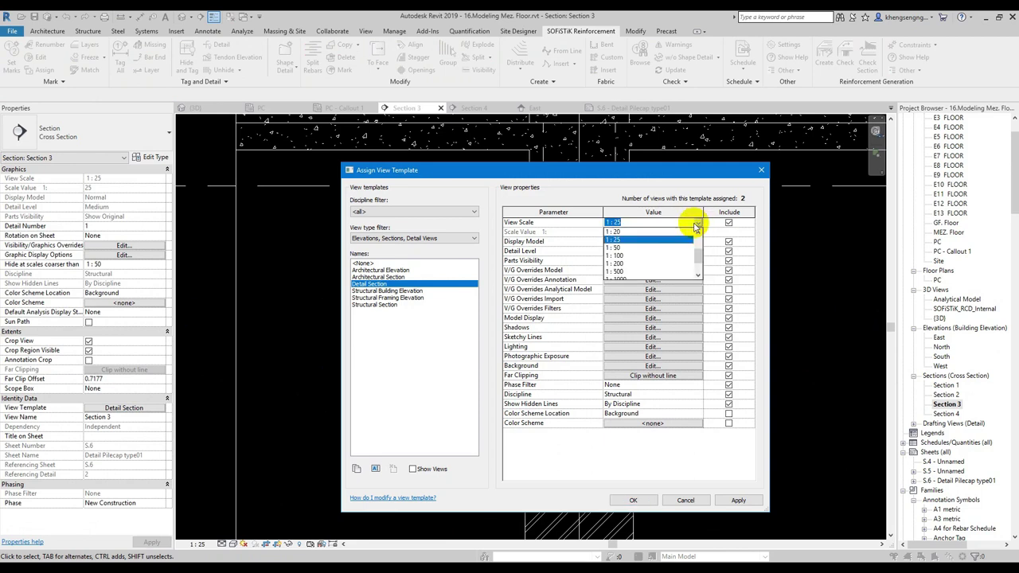
pyautogui.click(628, 248)
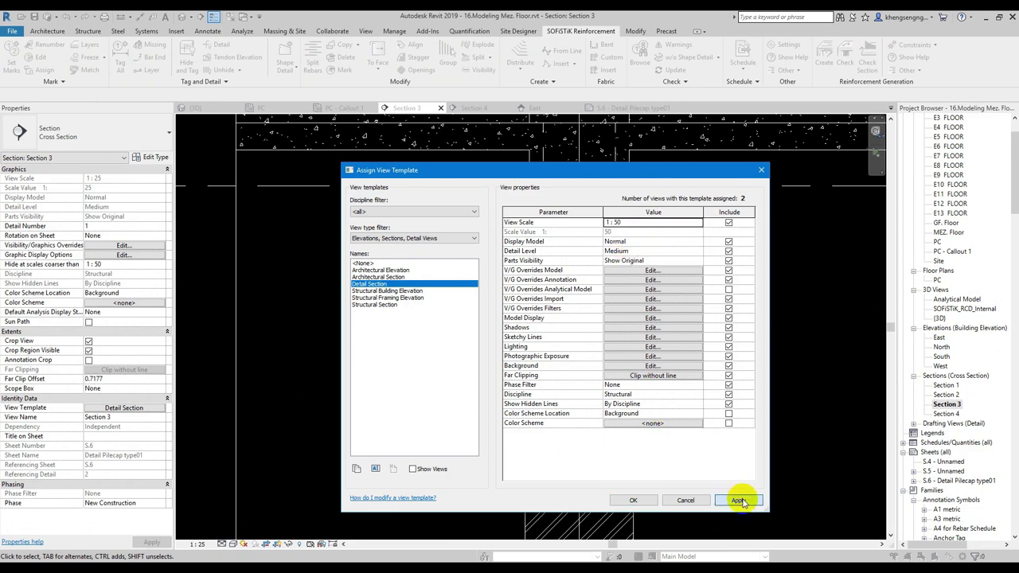
pyautogui.click(633, 501)
pyautogui.scroll(-3, 546, 335)
pyautogui.scroll(-3, 496, 321)
pyautogui.scroll(-2, 496, 321)
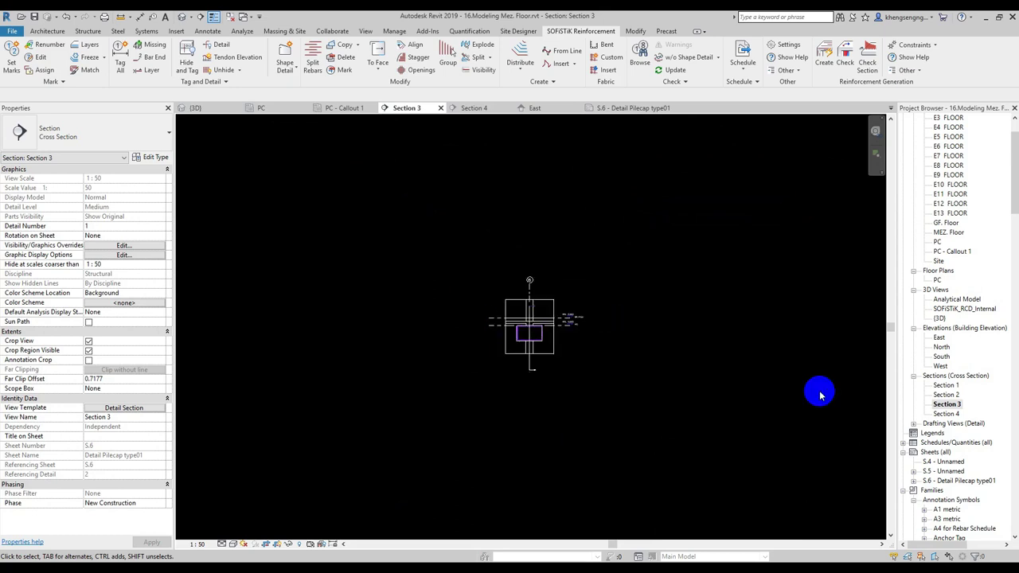
# - Open sheet S.6 and move the Section 3 viewport up and right beside the callout
pyautogui.doubleClick(942, 480)
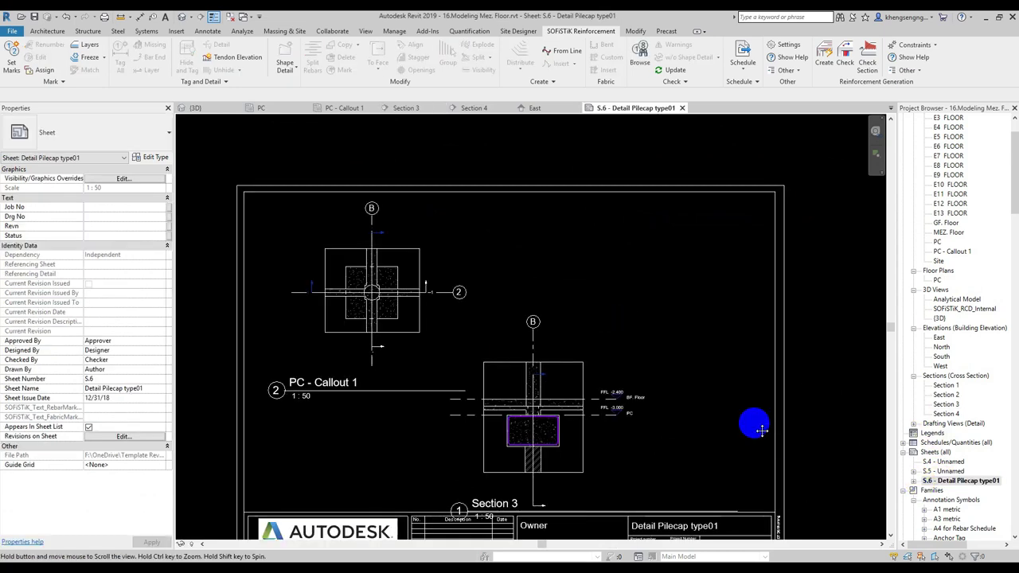
pyautogui.moveTo(570, 368); pyautogui.dragTo(596, 237)
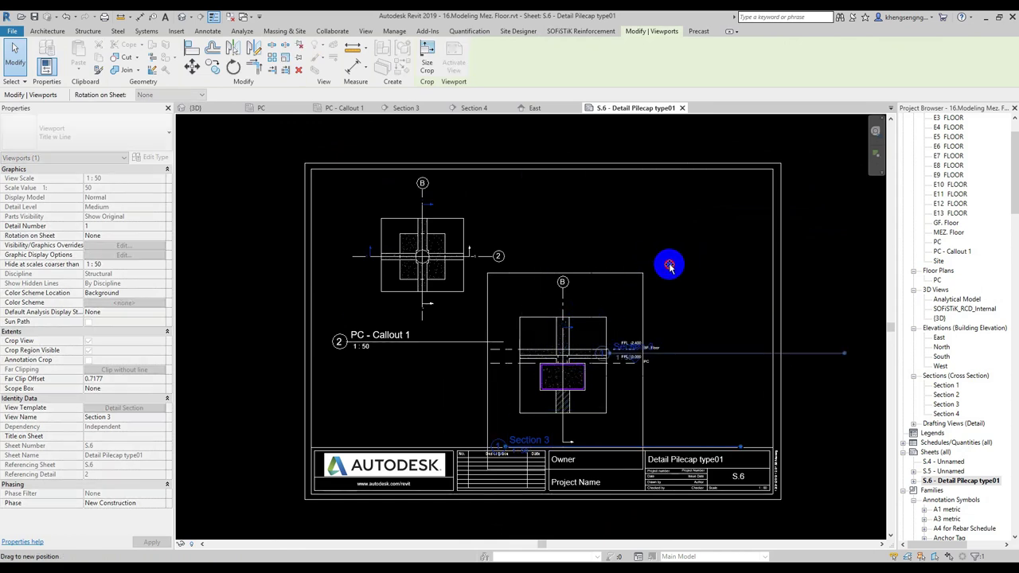
pyautogui.moveTo(596, 237); pyautogui.dragTo(676, 273)
pyautogui.click(851, 262)
# - Shorten the Section 3 viewport title line from both ends
pyautogui.scroll(-2, 664, 371)
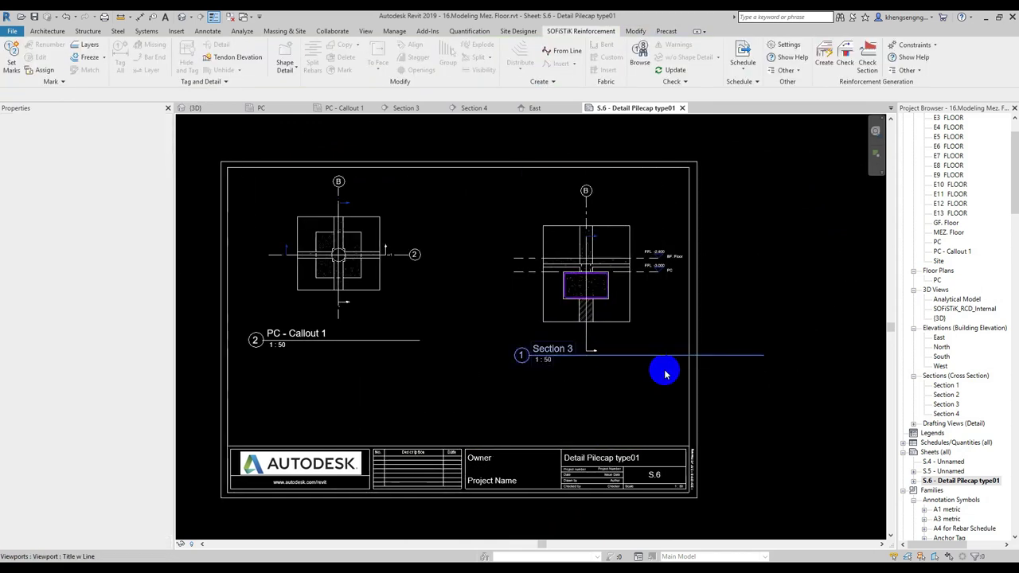
pyautogui.click(725, 361)
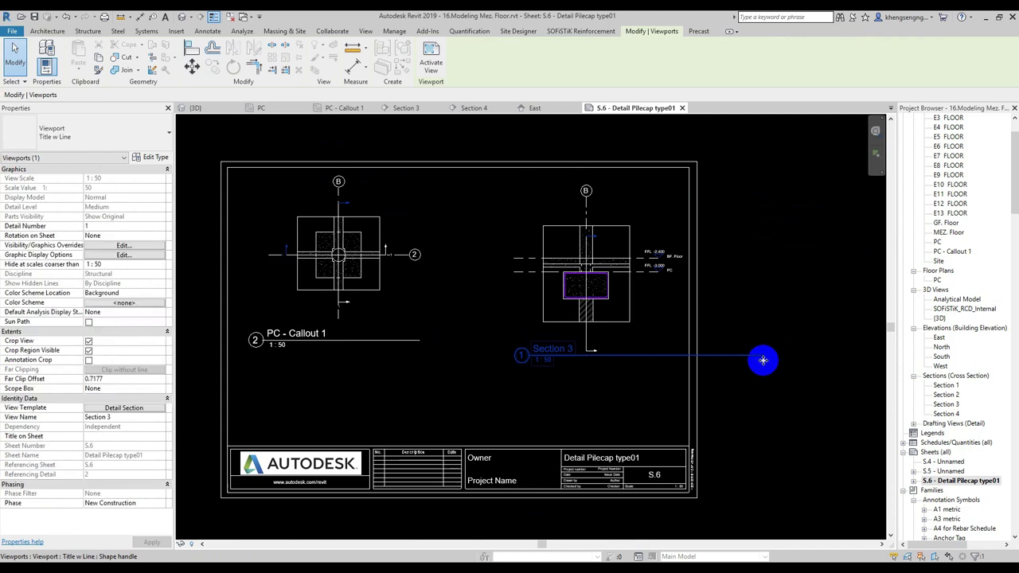
pyautogui.scroll(2, 665, 373)
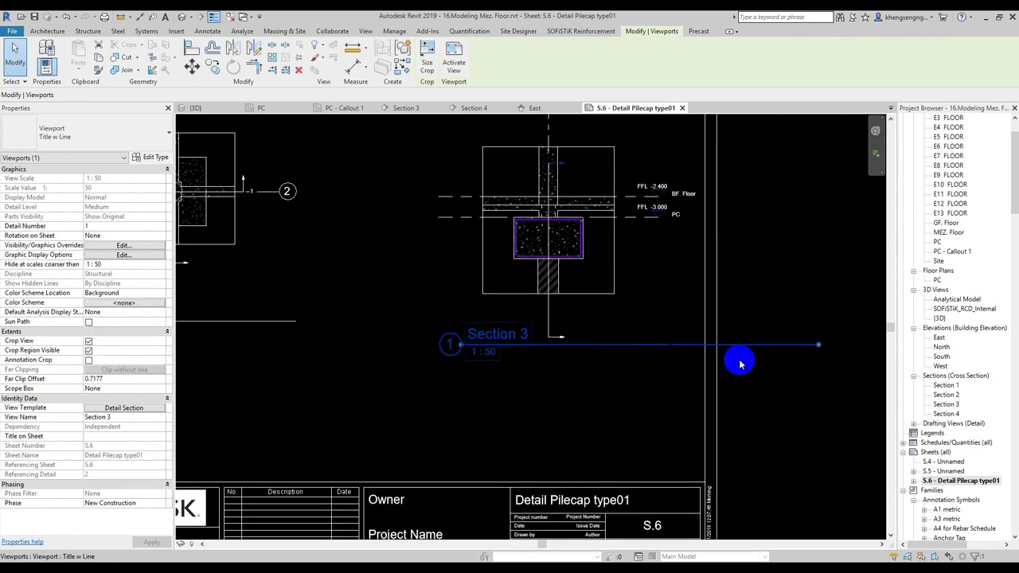
pyautogui.moveTo(762, 345); pyautogui.dragTo(712, 345)
pyautogui.moveTo(577, 343); pyautogui.dragTo(537, 350)
pyautogui.click(542, 446)
pyautogui.scroll(-3, 570, 486)
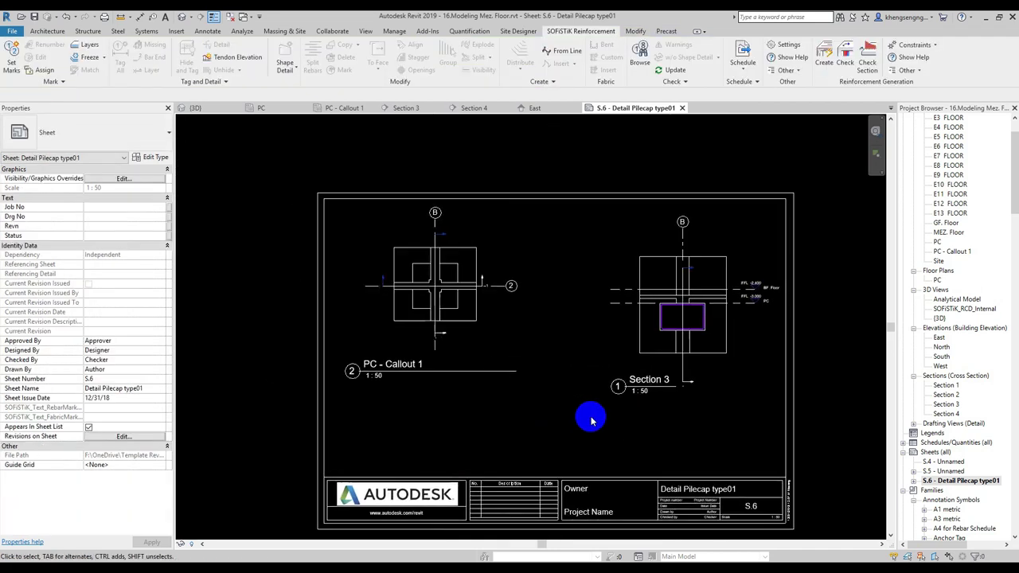
# - Shorten the PC - Callout 1 viewport title line
pyautogui.click(426, 366)
pyautogui.click(466, 289)
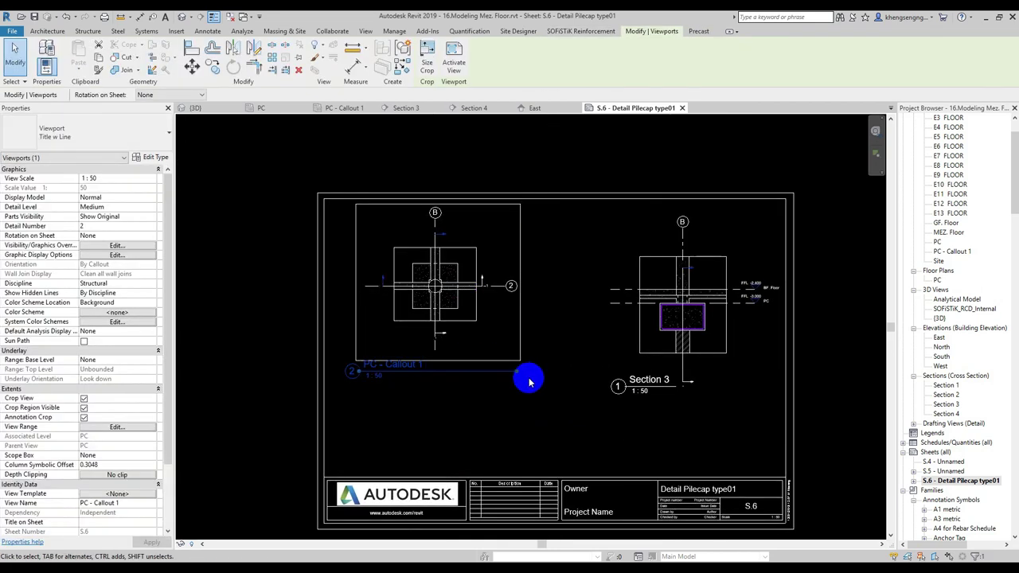
pyautogui.moveTo(514, 376); pyautogui.dragTo(430, 371)
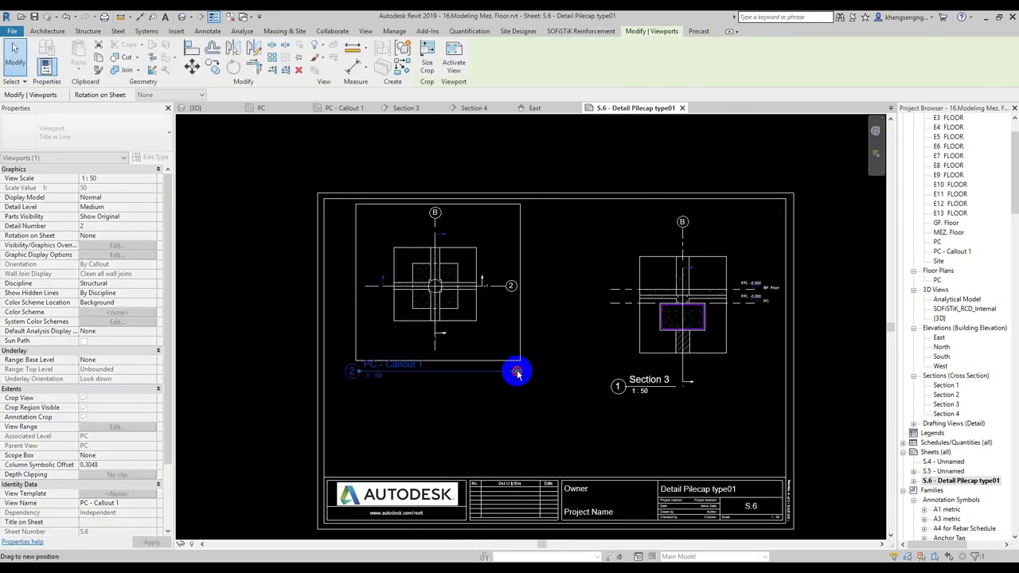
pyautogui.click(437, 394)
pyautogui.scroll(1, 454, 412)
pyautogui.scroll(-1, 459, 416)
pyautogui.scroll(1, 453, 391)
pyautogui.scroll(1, 474, 285)
pyautogui.scroll(-1, 473, 284)
pyautogui.scroll(-1, 494, 314)
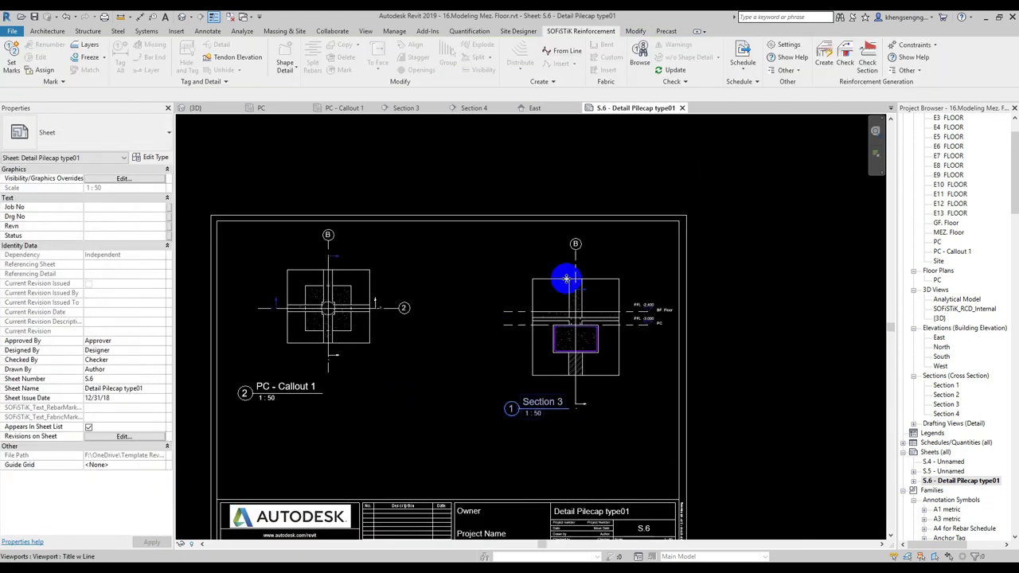
# - Move the PC - Callout 1 title up closer to its view
pyautogui.click(576, 329)
pyautogui.click(475, 348)
pyautogui.moveTo(475, 348); pyautogui.dragTo(491, 298, button='middle')
pyautogui.moveTo(452, 206); pyautogui.dragTo(484, 194, button='middle')
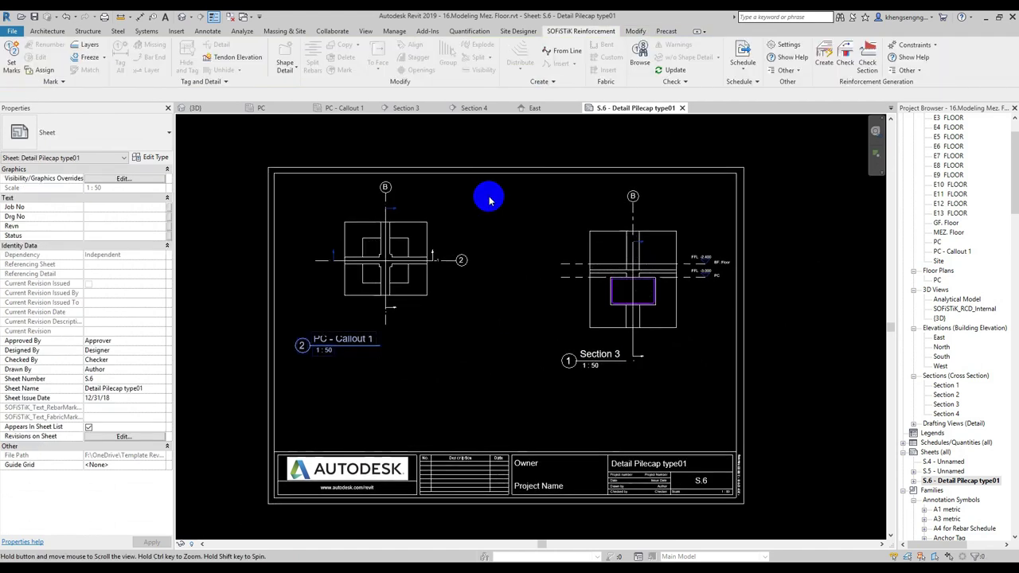
pyautogui.scroll(2, 357, 337)
pyautogui.scroll(2, 350, 338)
pyautogui.click(432, 357)
pyautogui.moveTo(389, 337); pyautogui.dragTo(390, 283)
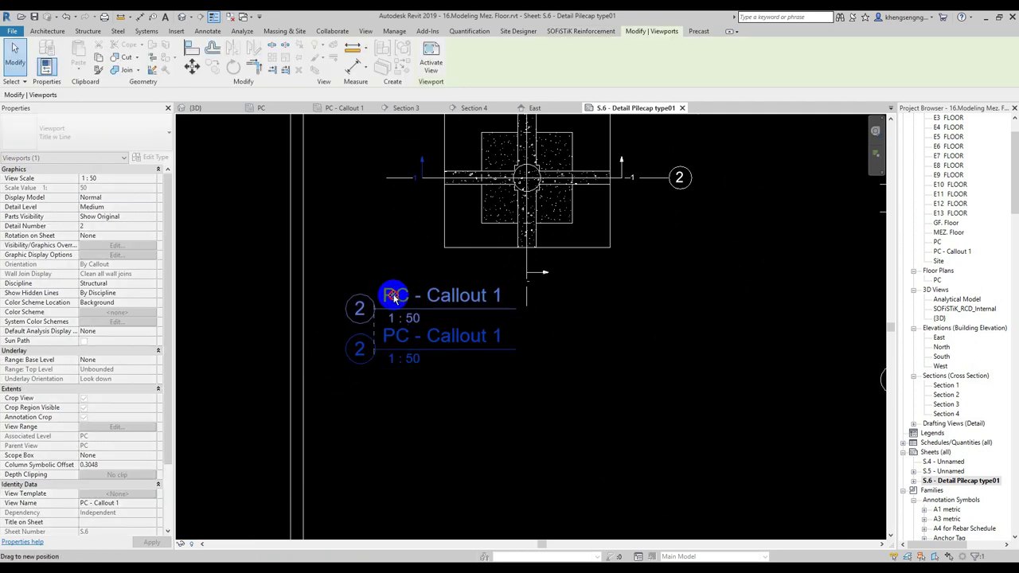
pyautogui.click(364, 375)
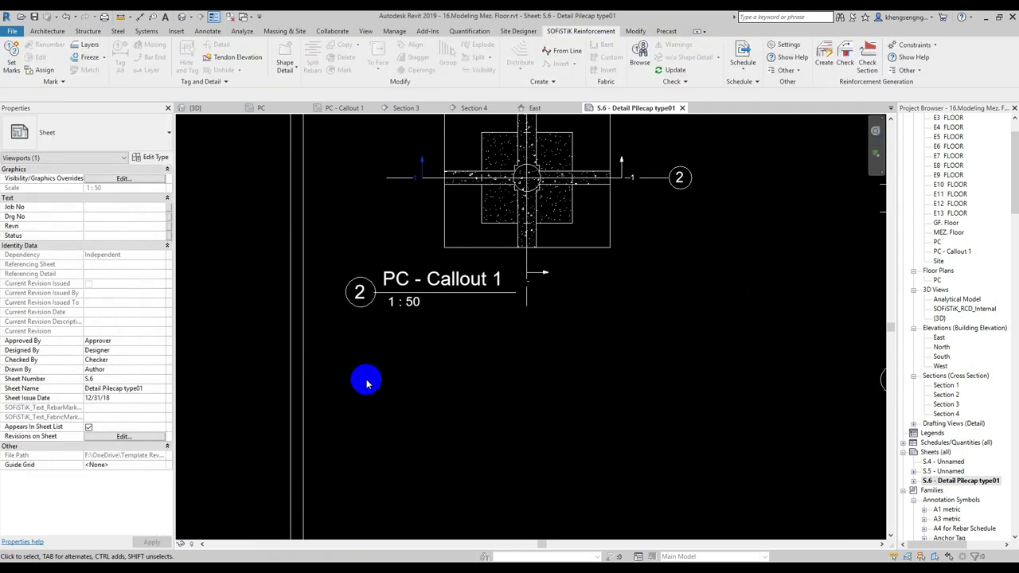
# - Move the Section 3 title up closer to its view
pyautogui.scroll(-3, 421, 282)
pyautogui.scroll(4, 467, 371)
pyautogui.click(483, 370)
pyautogui.scroll(2, 484, 370)
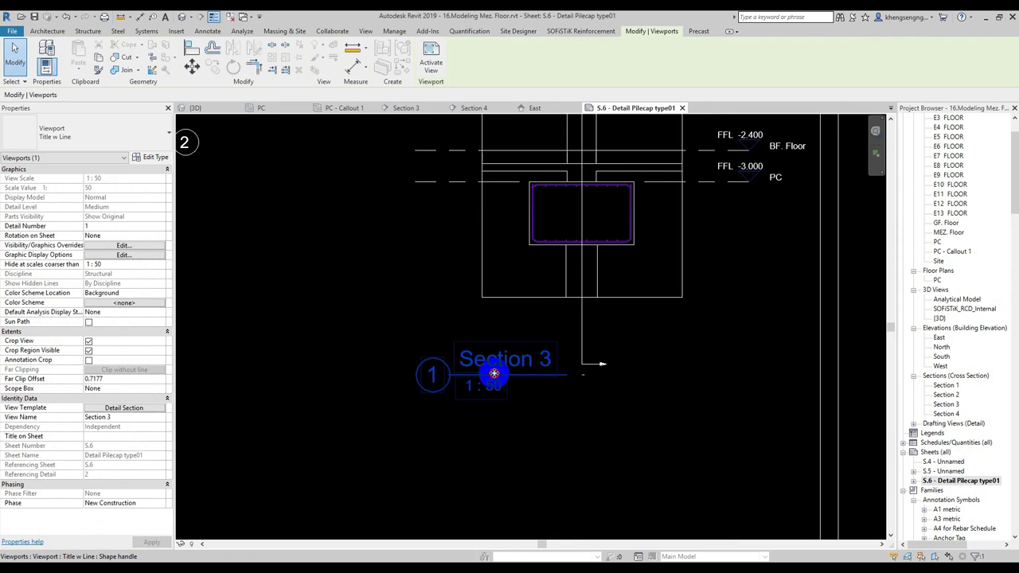
pyautogui.moveTo(484, 374); pyautogui.dragTo(490, 343)
pyautogui.scroll(-2, 502, 383)
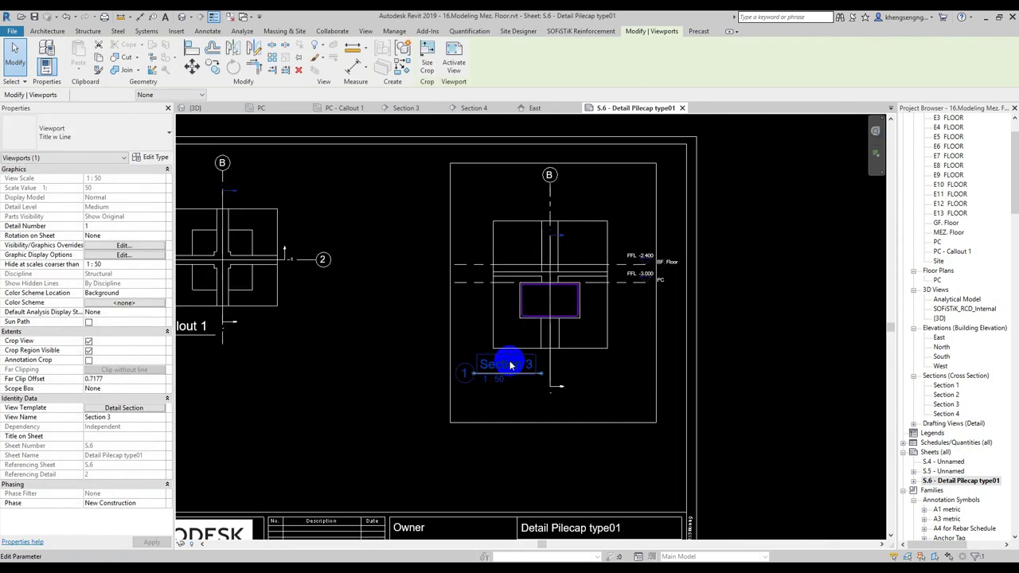
pyautogui.scroll(-2, 506, 356)
pyautogui.scroll(-1, 502, 343)
pyautogui.scroll(-2, 499, 329)
pyautogui.click(446, 346)
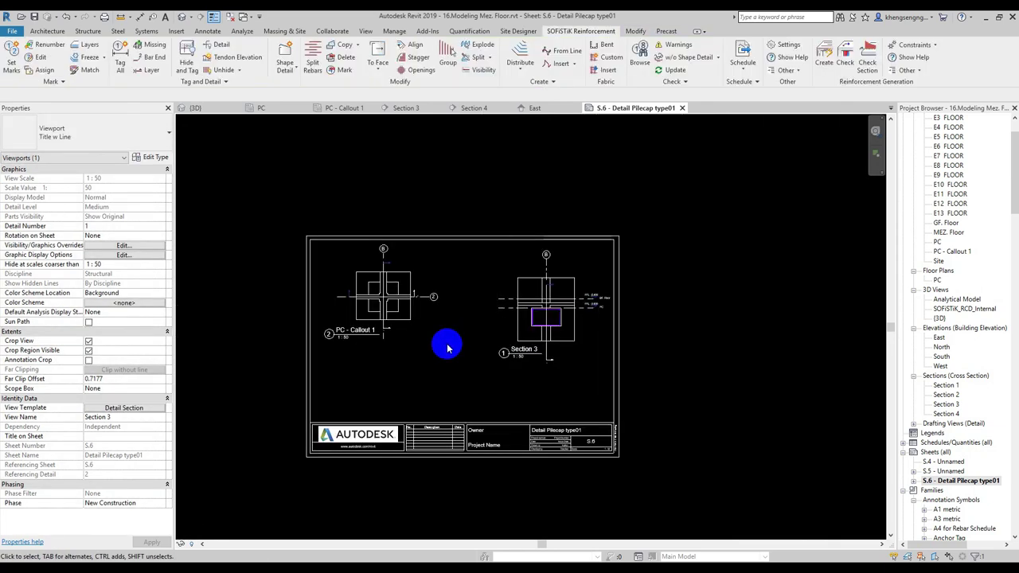
# - Activate Section 3 on the sheet and drag grid B's bubble end down toward the section
pyautogui.click(514, 319)
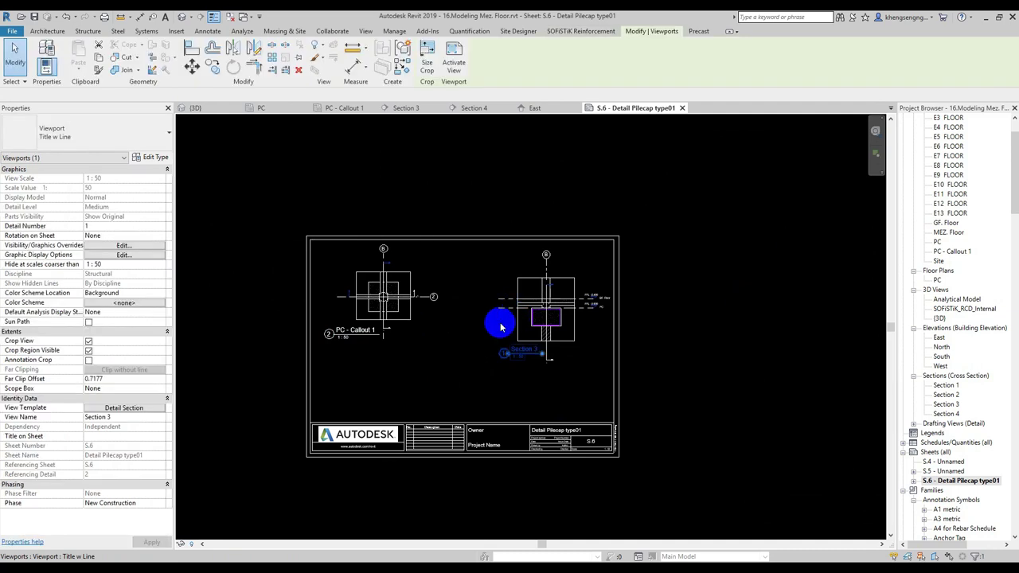
pyautogui.scroll(1, 514, 317)
pyautogui.click(553, 299)
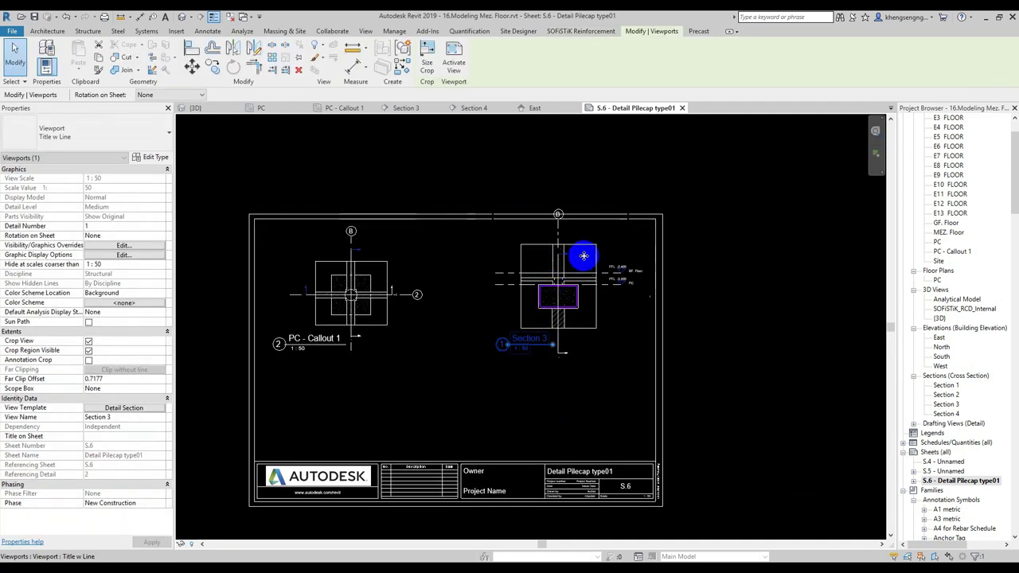
pyautogui.scroll(1, 593, 255)
pyautogui.moveTo(609, 251); pyautogui.dragTo(562, 274, button='middle')
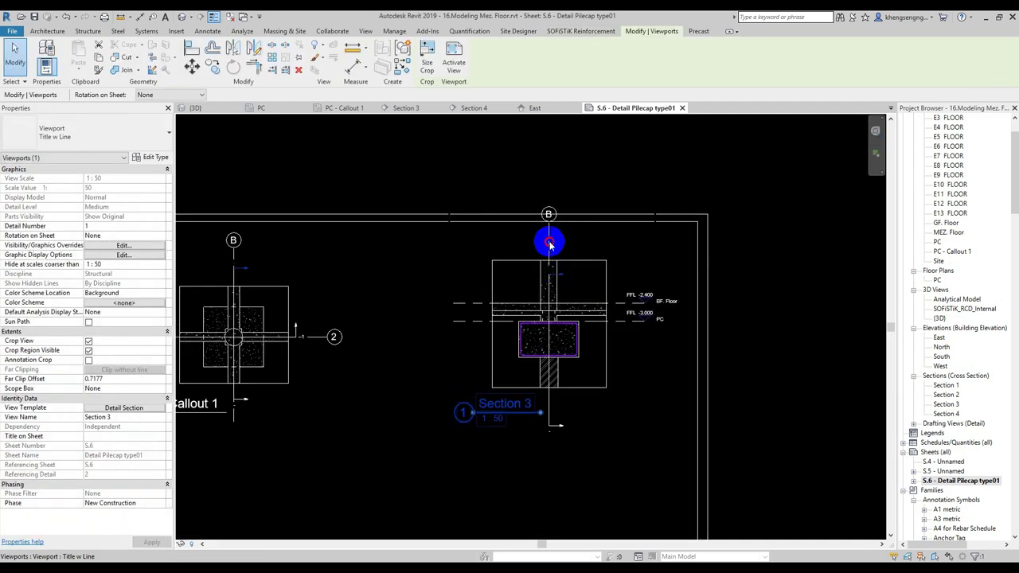
pyautogui.doubleClick(550, 245)
pyautogui.click(546, 216)
pyautogui.scroll(2, 548, 223)
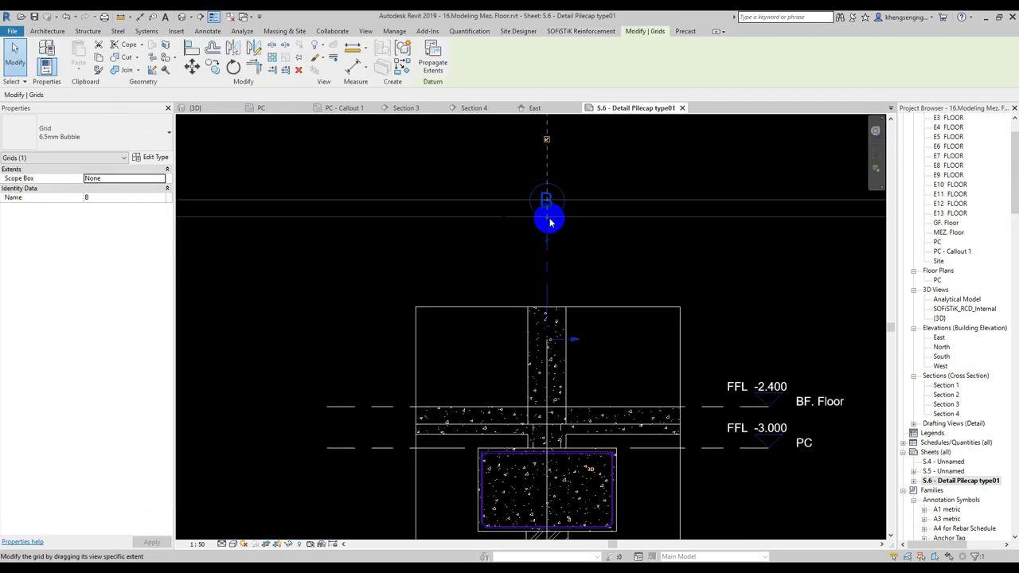
pyautogui.moveTo(548, 217)
pyautogui.mouseDown()
pyautogui.moveTo(554, 268)
pyautogui.moveTo(614, 182)
pyautogui.mouseUp()
pyautogui.click(614, 183)
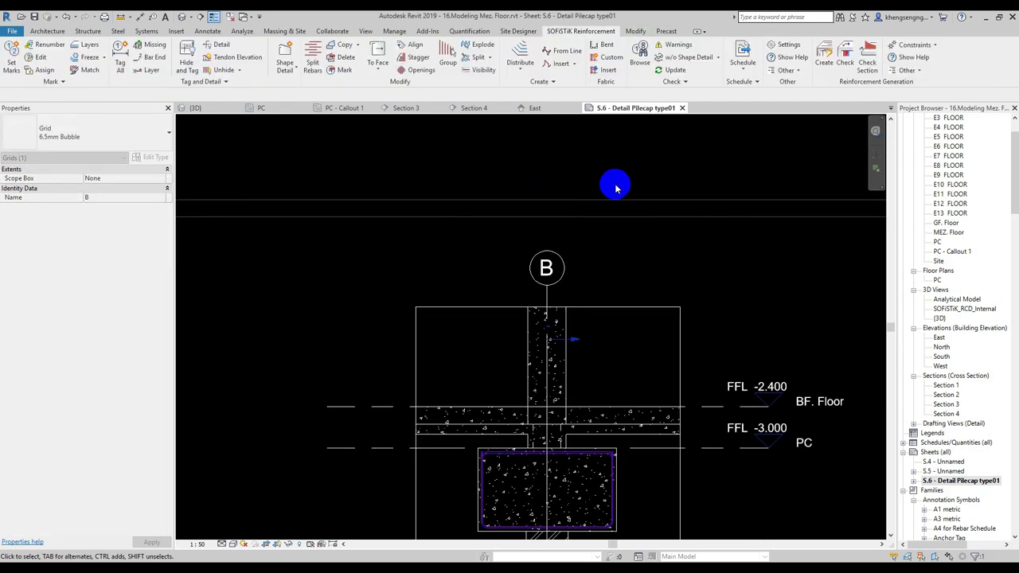
pyautogui.scroll(-2, 633, 244)
pyautogui.doubleClick(626, 246)
# - Recentre sheet S.6 in the view
pyautogui.moveTo(626, 246); pyautogui.dragTo(621, 266, button='middle')
pyautogui.scroll(-2, 621, 266)
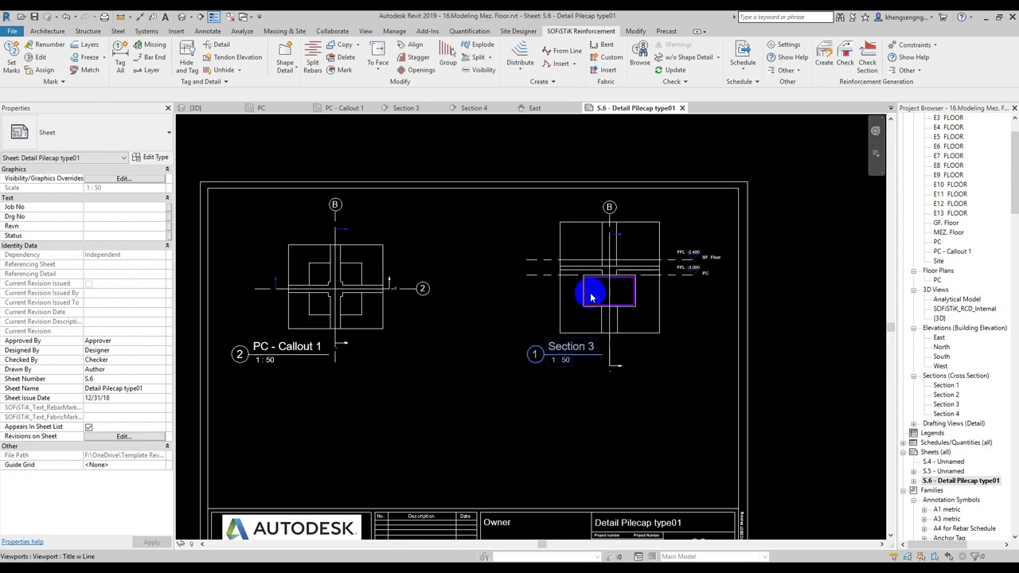
pyautogui.moveTo(572, 367); pyautogui.dragTo(603, 371, button='middle')
pyautogui.scroll(2, 608, 375)
pyautogui.scroll(-2, 528, 364)
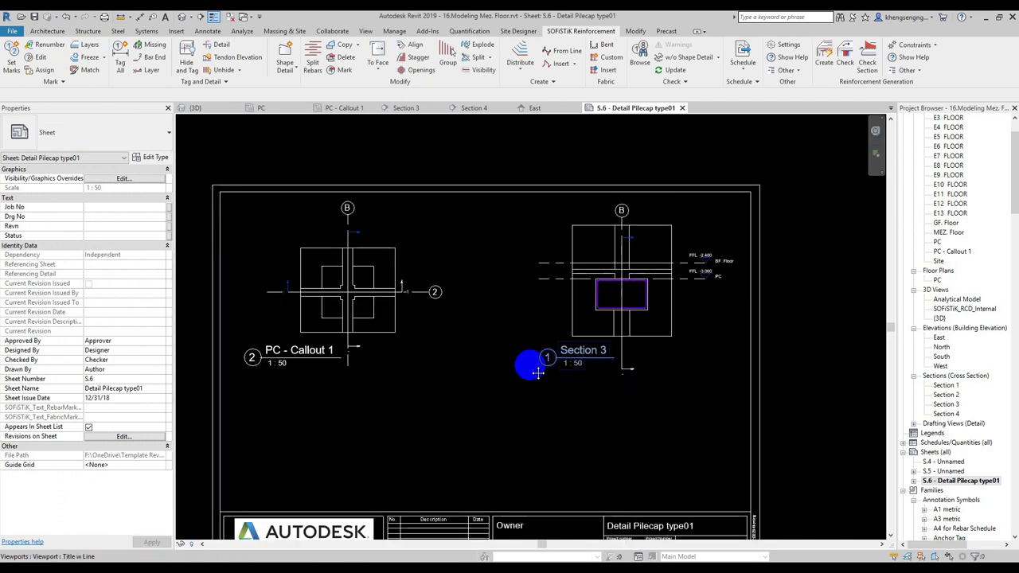
pyautogui.moveTo(528, 364); pyautogui.dragTo(538, 378, button='middle')
pyautogui.scroll(-1, 541, 368)
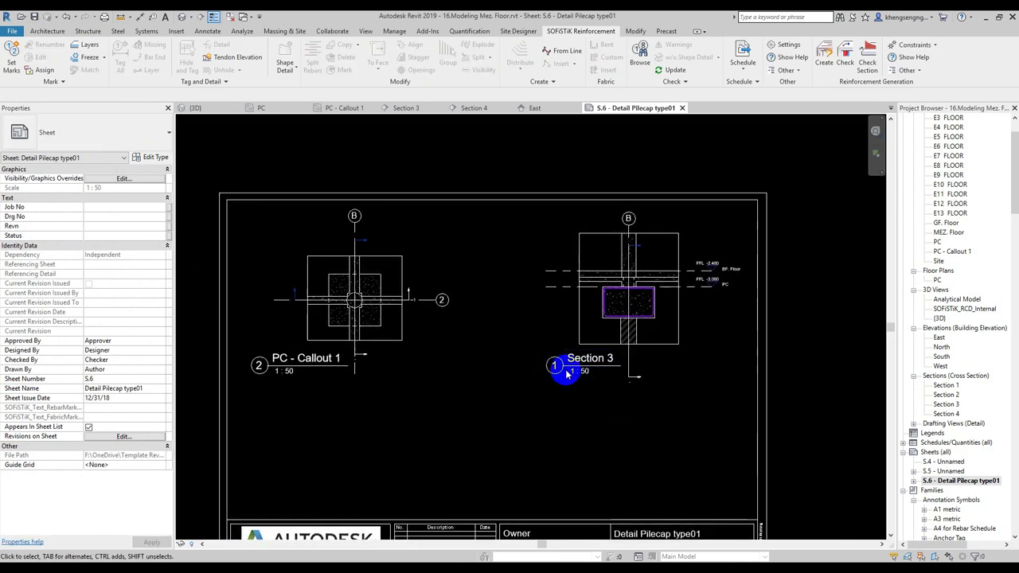
pyautogui.click(945, 414)
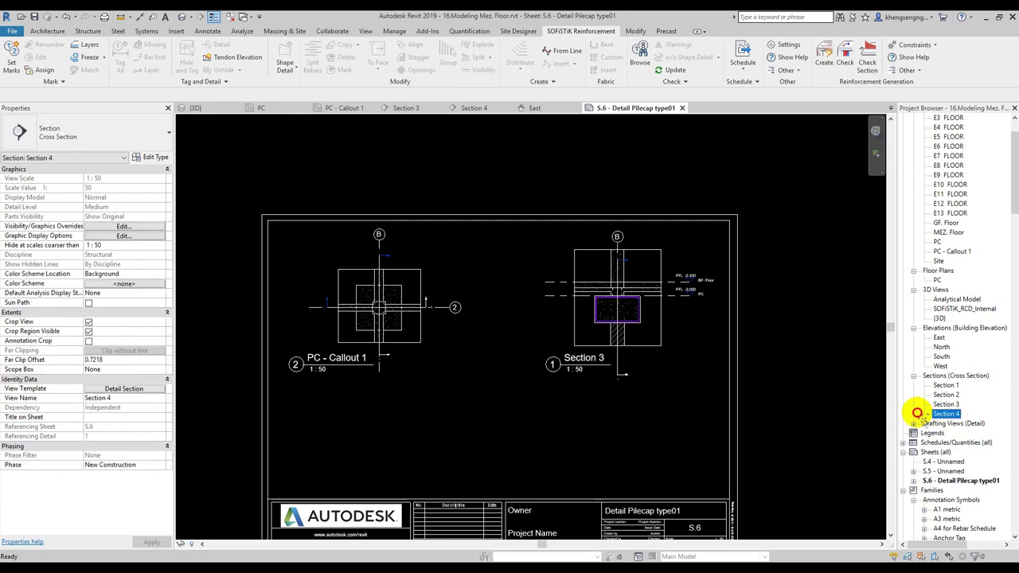
# - Place the Section 4 viewport on the sheet below Section 3
pyautogui.moveTo(616, 403); pyautogui.dragTo(610, 408)
pyautogui.click(622, 396)
pyautogui.click(625, 397)
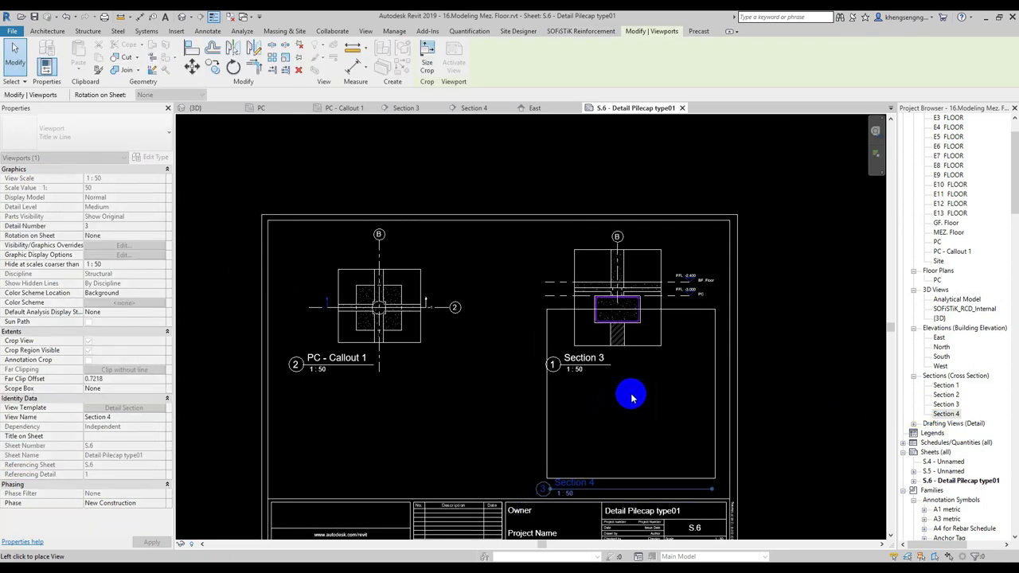
pyautogui.scroll(1, 610, 408)
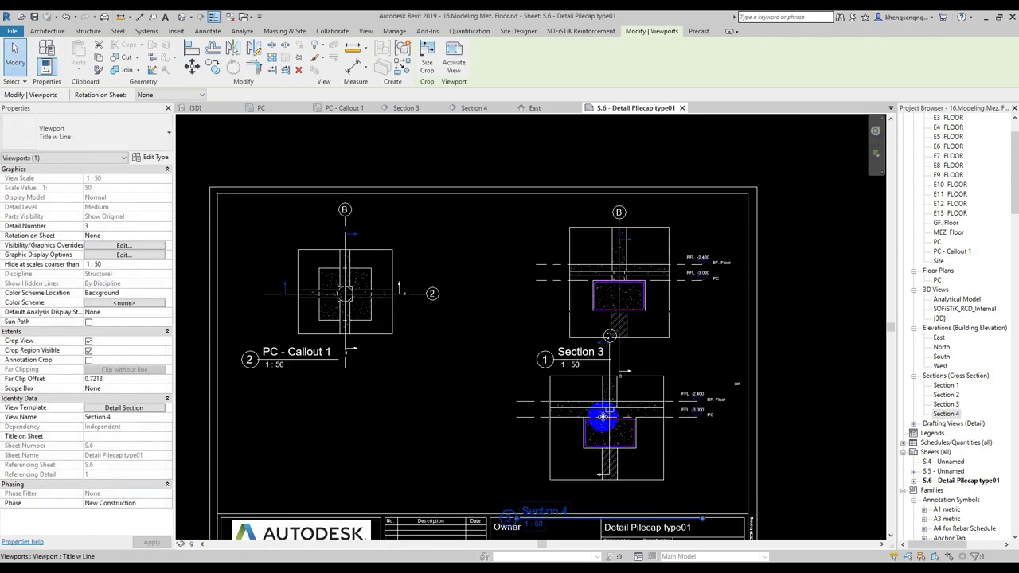
pyautogui.scroll(2, 606, 391)
pyautogui.scroll(1, 613, 354)
pyautogui.moveTo(638, 343)
pyautogui.mouseDown(button='middle')
pyautogui.moveTo(638, 371)
pyautogui.moveTo(662, 355)
pyautogui.mouseUp(button='middle')
# - Nudge the Section 3 viewport up with the Up arrow key
pyautogui.click(632, 317)
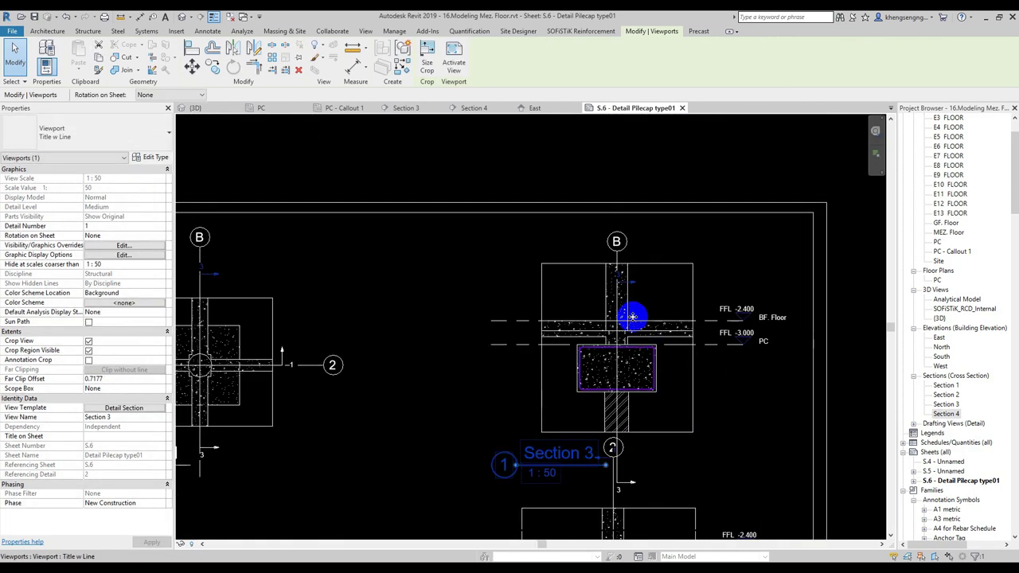
pyautogui.press('Up')
pyautogui.press('Up')
pyautogui.press('Up')
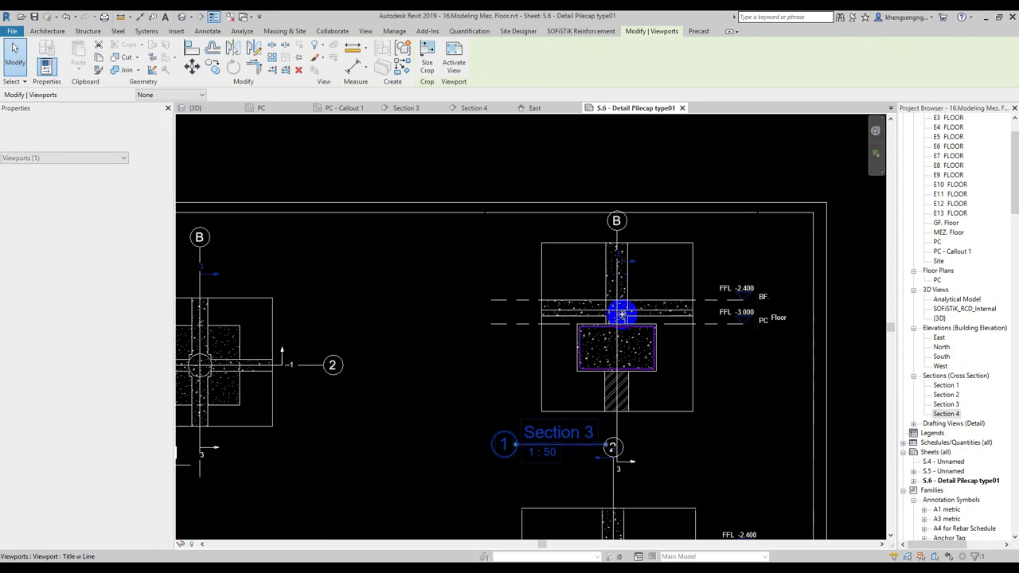
pyautogui.scroll(1, 645, 247)
pyautogui.click(646, 241)
pyautogui.click(605, 246)
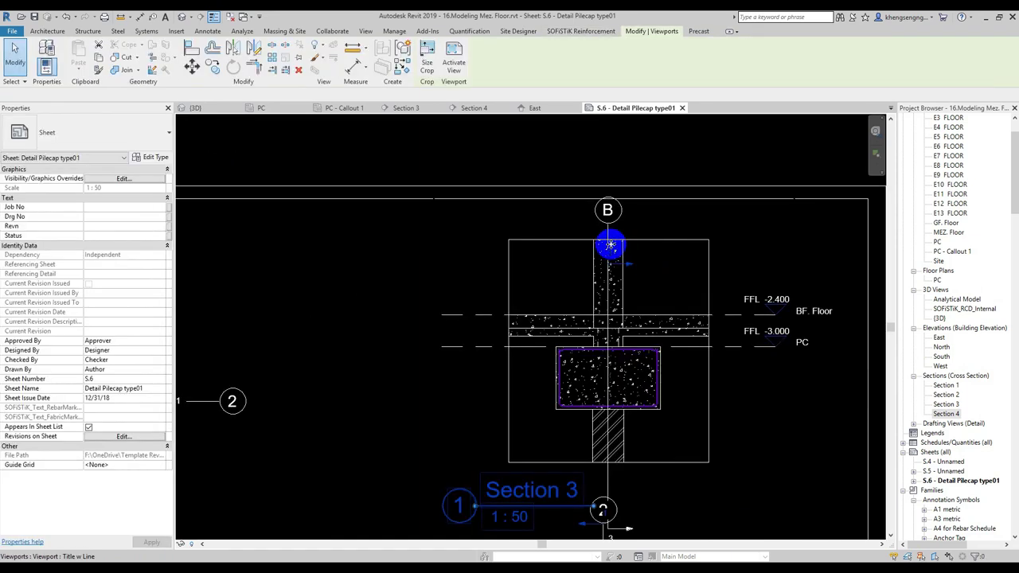
pyautogui.click(629, 239)
# - Activate Section 3 on the sheet and pull the Section 4 section line's end upward
pyautogui.click(637, 234)
pyautogui.click(764, 222)
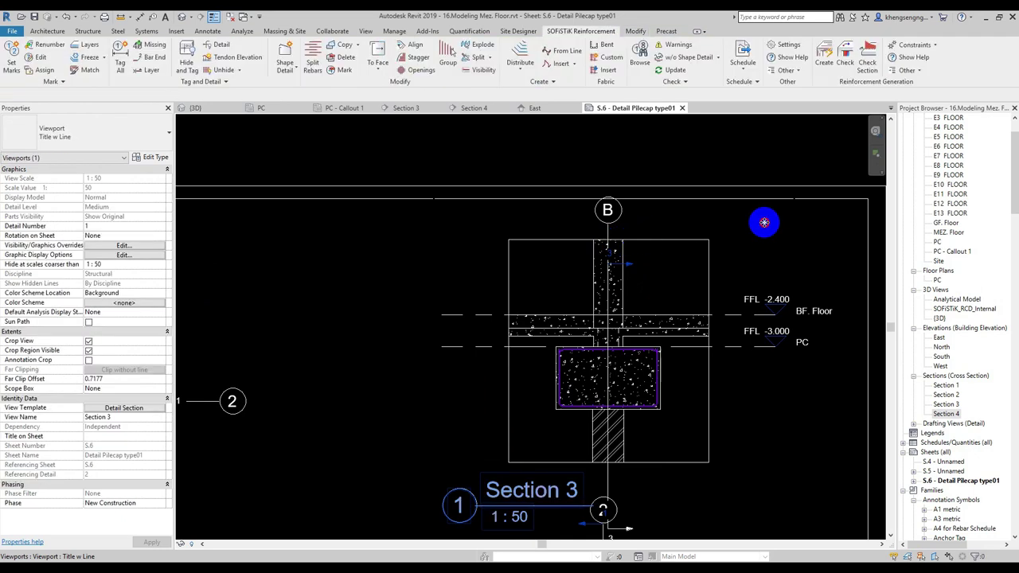
pyautogui.doubleClick(693, 250)
pyautogui.click(621, 241)
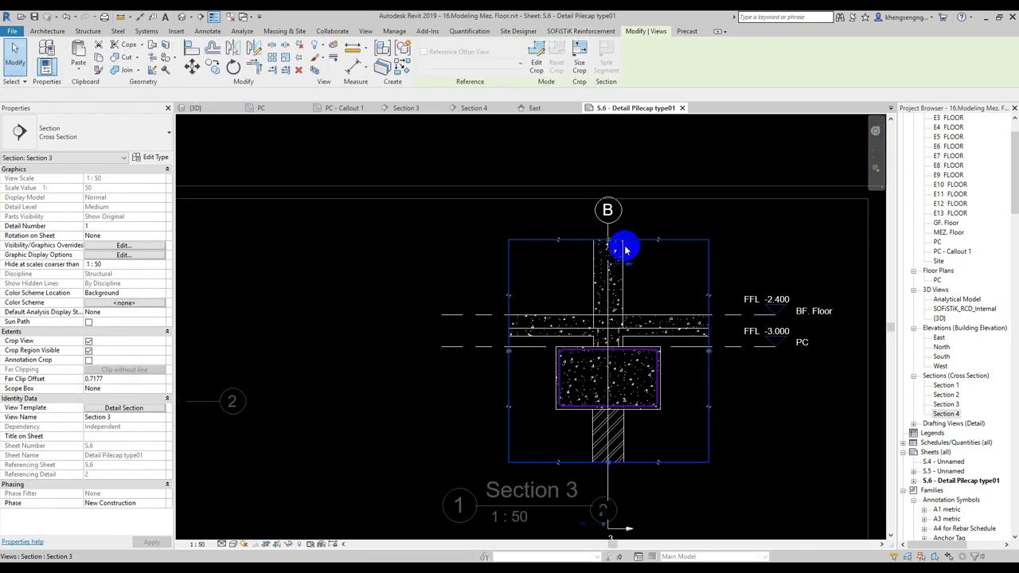
pyautogui.click(708, 243)
pyautogui.moveTo(682, 284); pyautogui.dragTo(678, 300, button='middle')
pyautogui.click(603, 233)
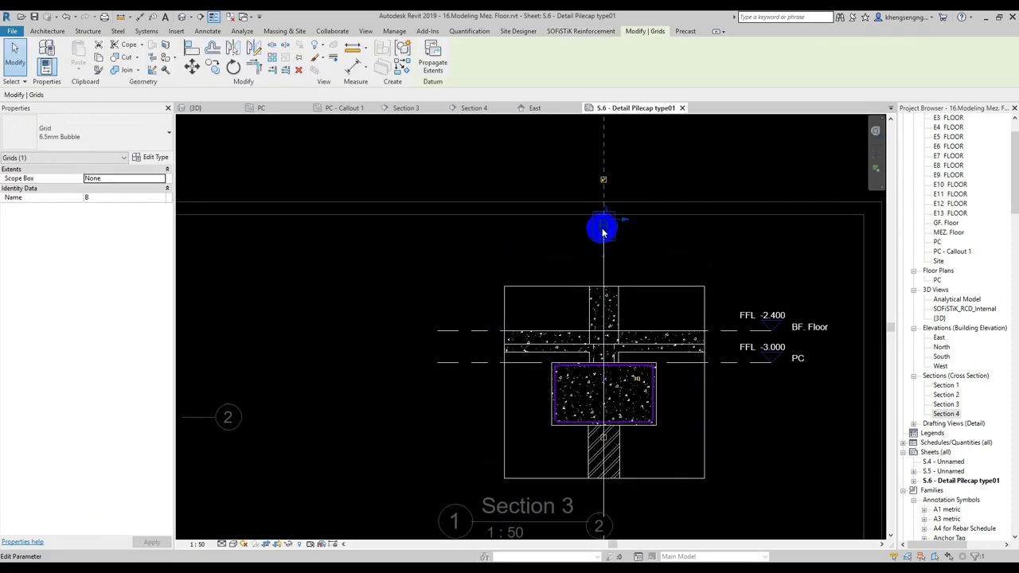
pyautogui.click(605, 223)
pyautogui.scroll(1, 615, 224)
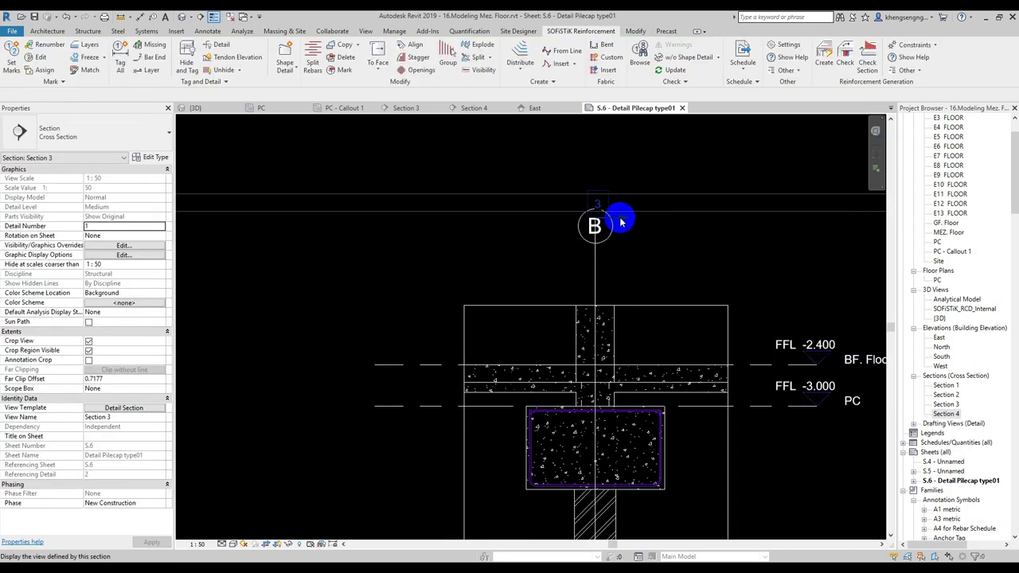
pyautogui.scroll(1, 622, 222)
pyautogui.moveTo(579, 282); pyautogui.dragTo(577, 219)
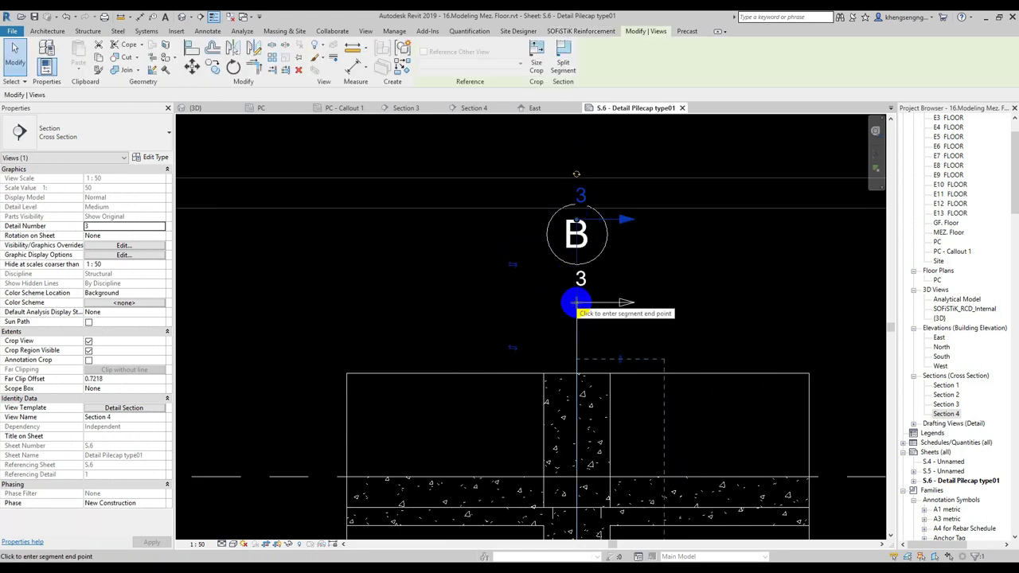
# - Shift the Section 4 section line slightly right of the Section 3 line
pyautogui.click(628, 277)
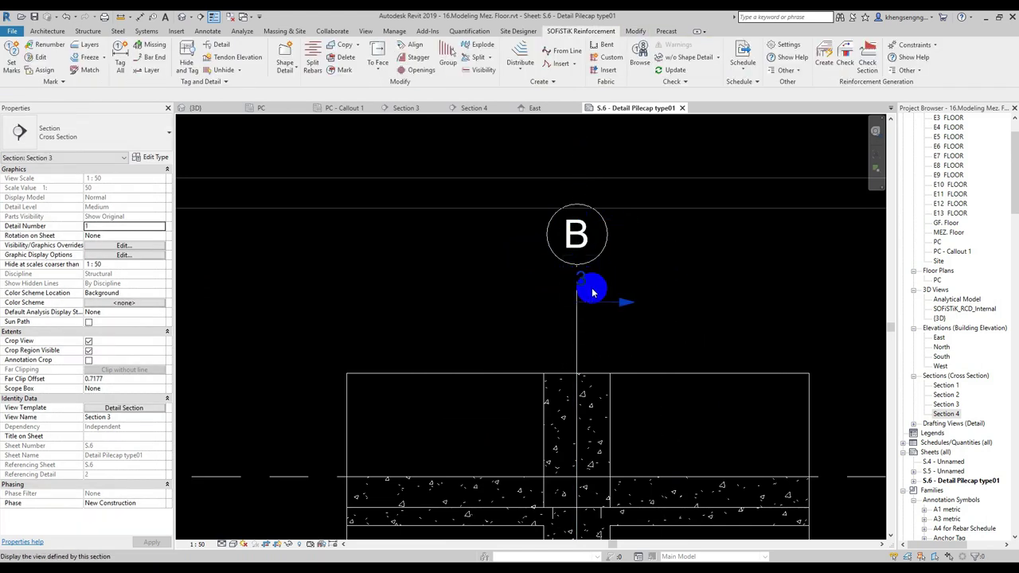
pyautogui.click(611, 307)
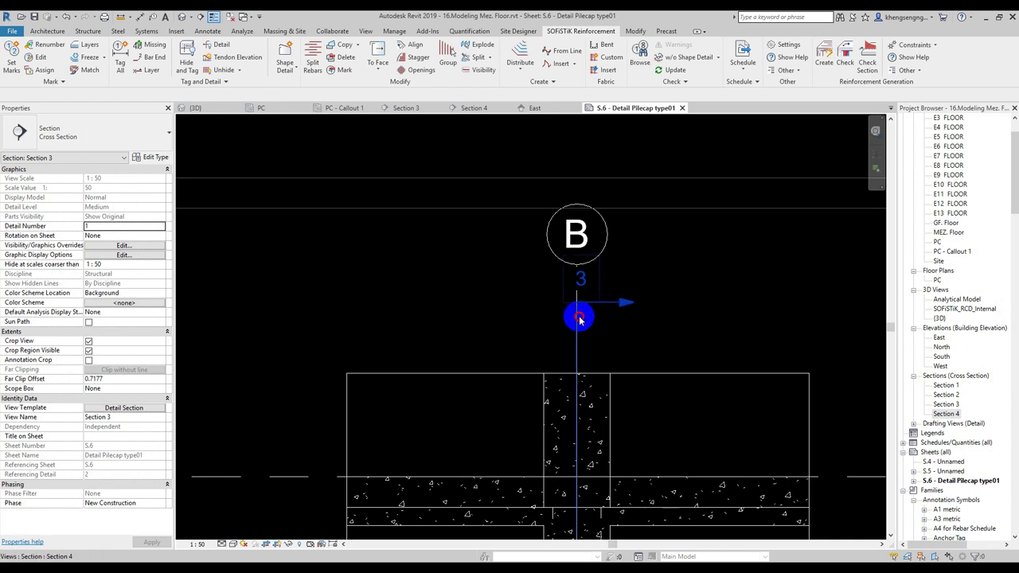
pyautogui.moveTo(579, 320); pyautogui.dragTo(592, 318)
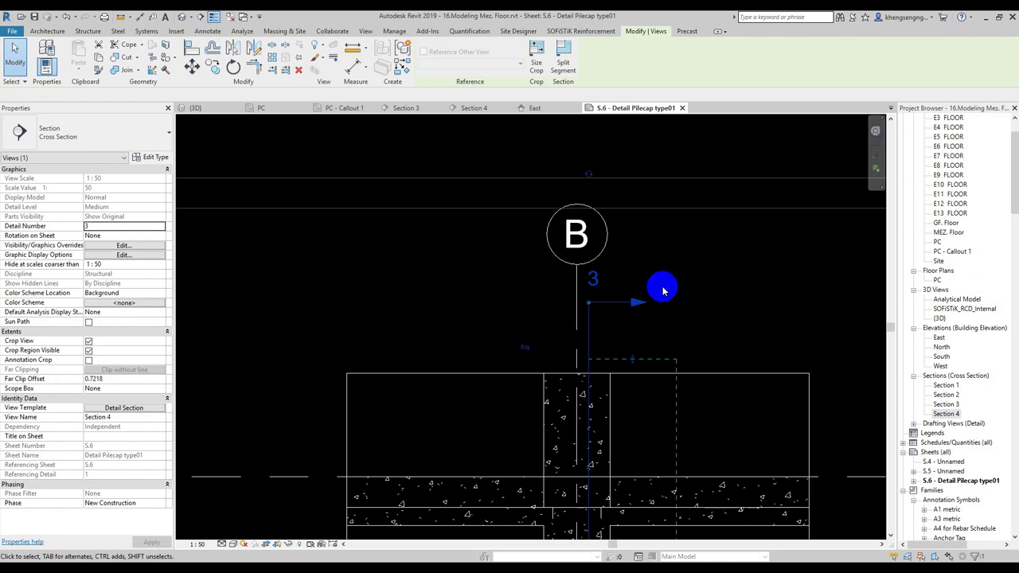
pyautogui.click(641, 302)
pyautogui.moveTo(637, 308)
pyautogui.mouseDown(button='middle')
pyautogui.moveTo(618, 210)
pyautogui.moveTo(656, 159)
pyautogui.mouseUp(button='middle')
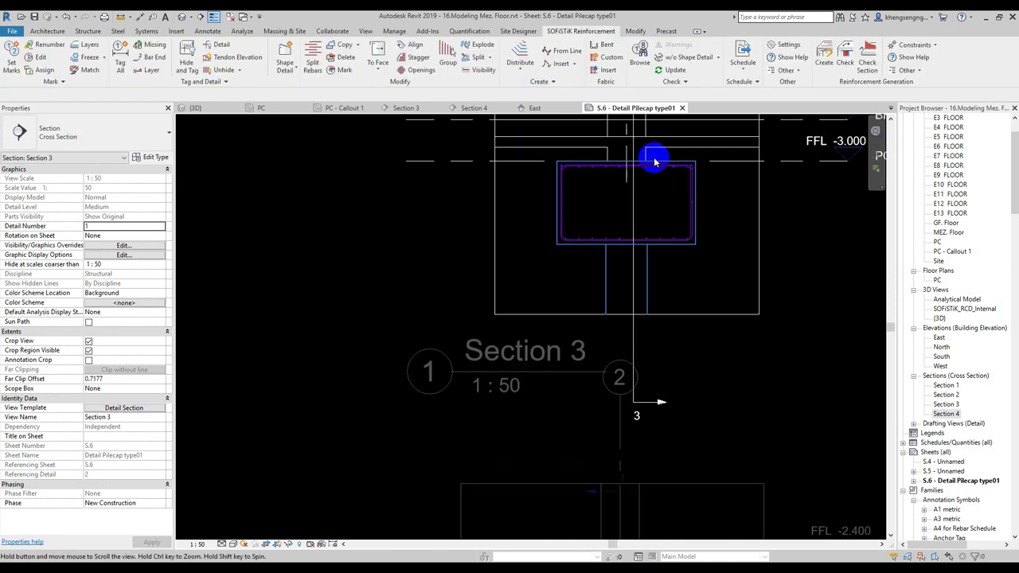
# - Check the Section 4 and Section 3 section lines, then reselect the Section 3 viewport
pyautogui.click(637, 334)
pyautogui.scroll(1, 635, 375)
pyautogui.click(717, 360)
pyautogui.scroll(-2, 701, 370)
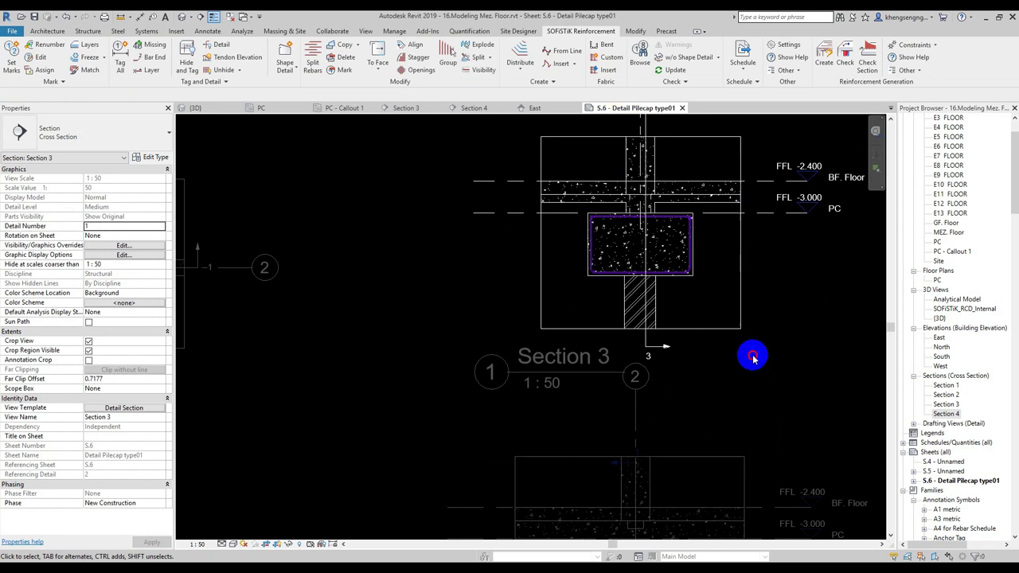
pyautogui.scroll(-1, 639, 363)
pyautogui.click(466, 318)
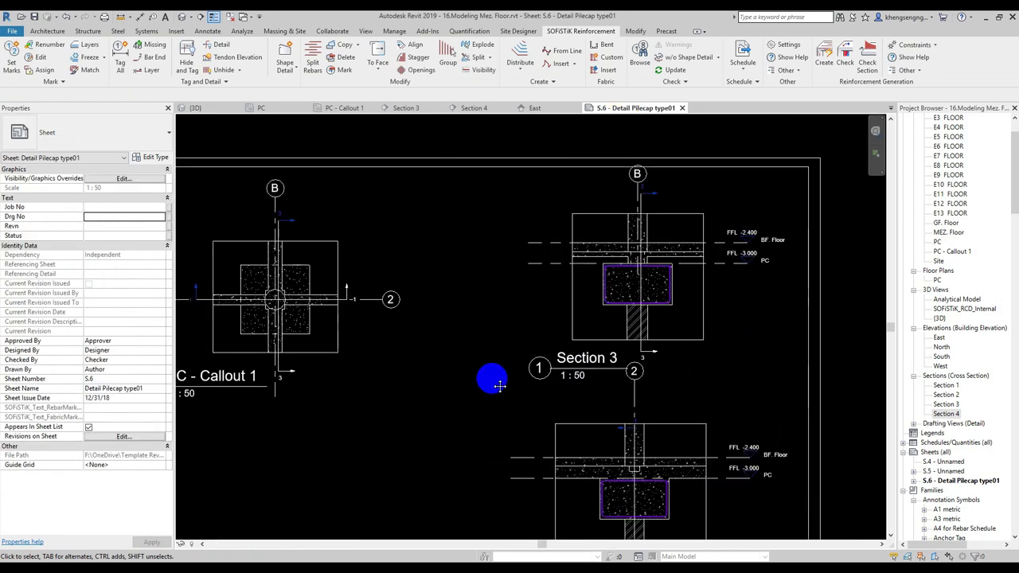
pyautogui.moveTo(488, 380); pyautogui.dragTo(496, 346, button='middle')
pyautogui.click(547, 298)
# - Move the Section 3 title beside its drawing and activate the Section 4 viewport
pyautogui.moveTo(528, 313)
pyautogui.mouseDown()
pyautogui.moveTo(669, 257)
pyautogui.moveTo(726, 251)
pyautogui.moveTo(730, 263)
pyautogui.mouseUp()
pyautogui.moveTo(692, 386); pyautogui.dragTo(657, 318, button='middle')
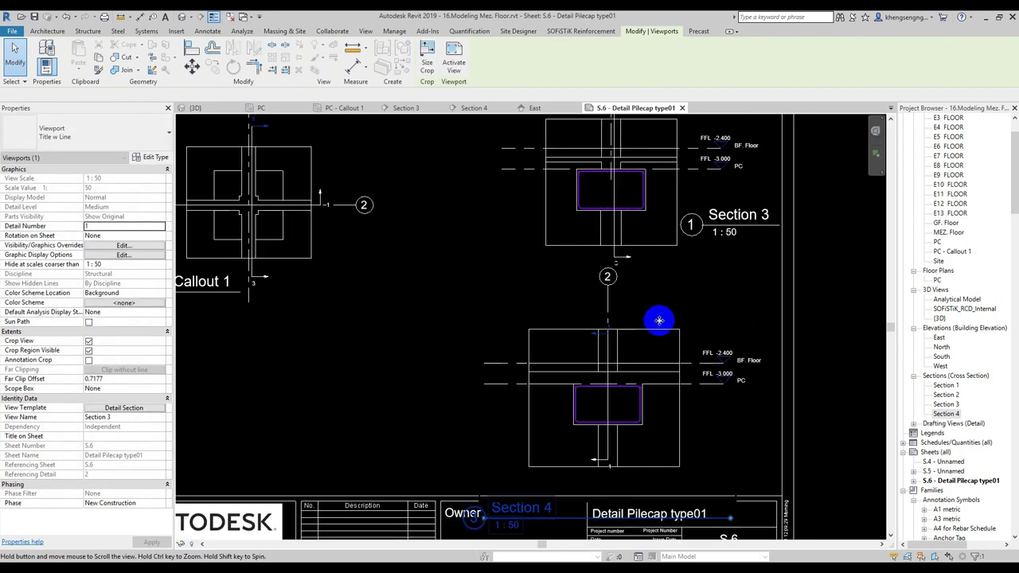
pyautogui.click(632, 340)
pyautogui.scroll(3, 610, 285)
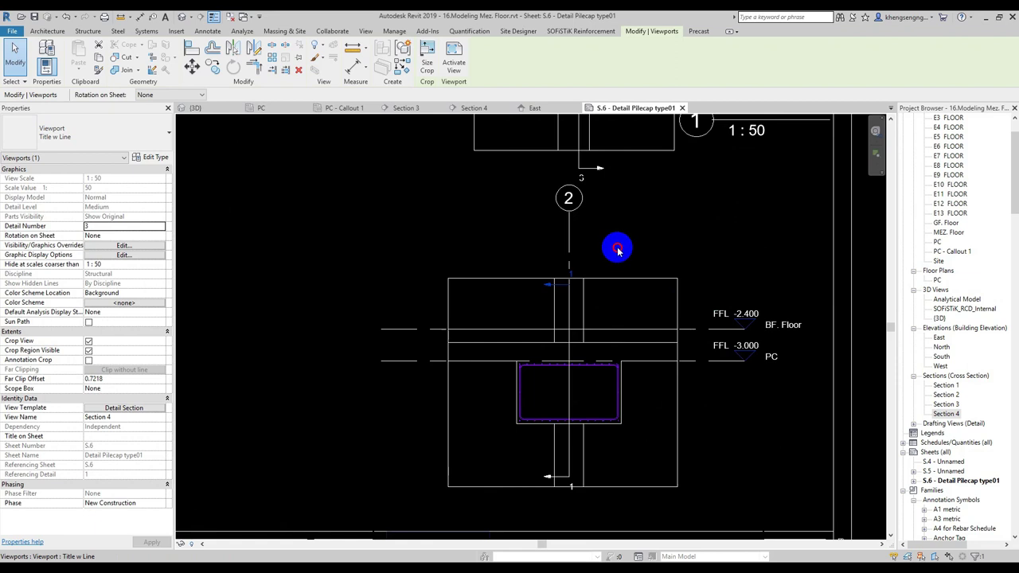
pyautogui.doubleClick(614, 247)
pyautogui.scroll(2, 562, 204)
# - Lower the Grid 2 bubble end and adjust the Section 4 crop region
pyautogui.click(568, 228)
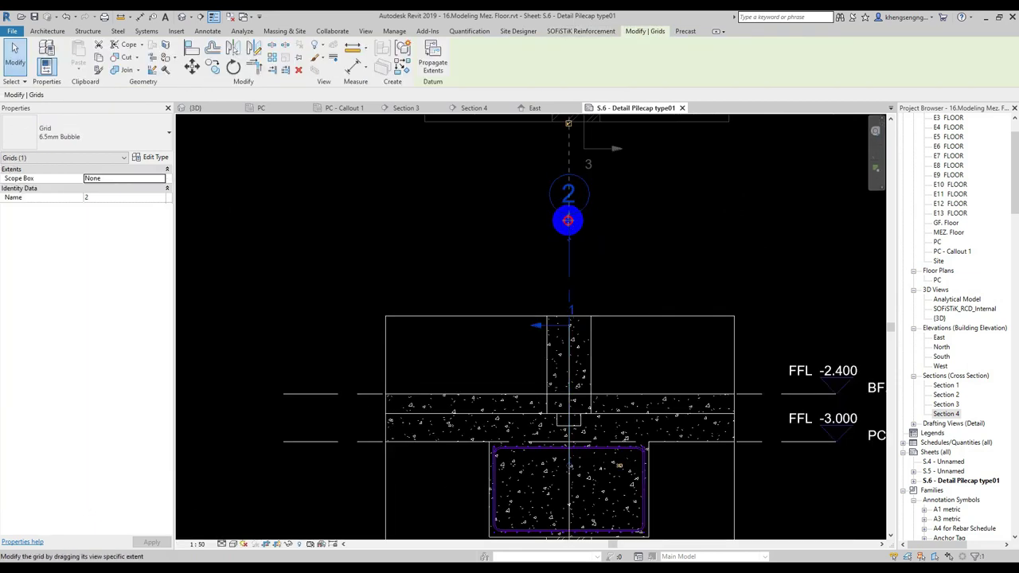
pyautogui.moveTo(569, 229); pyautogui.dragTo(569, 293)
pyautogui.click(678, 257)
pyautogui.scroll(-2, 589, 307)
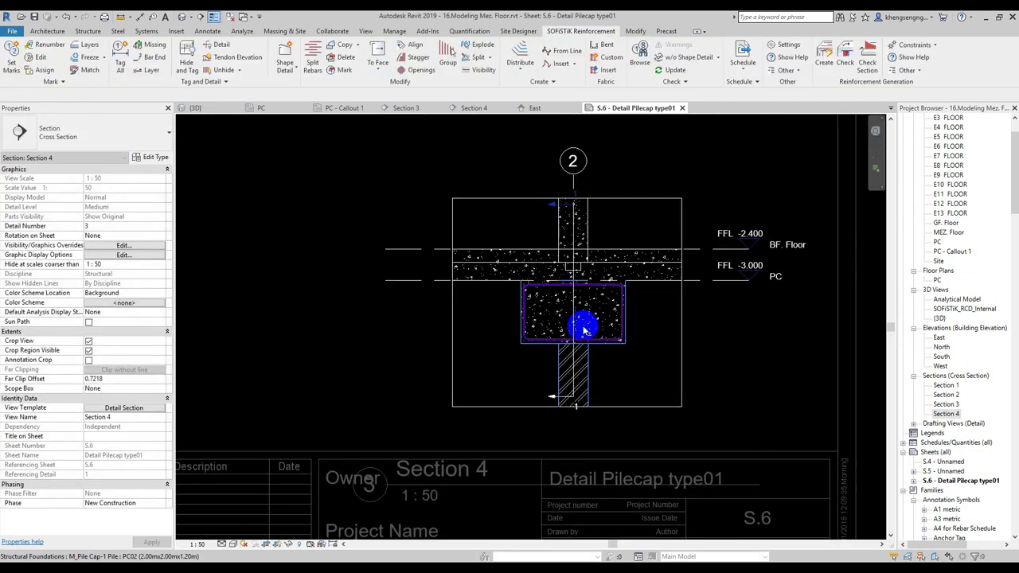
pyautogui.click(580, 413)
pyautogui.scroll(2, 567, 410)
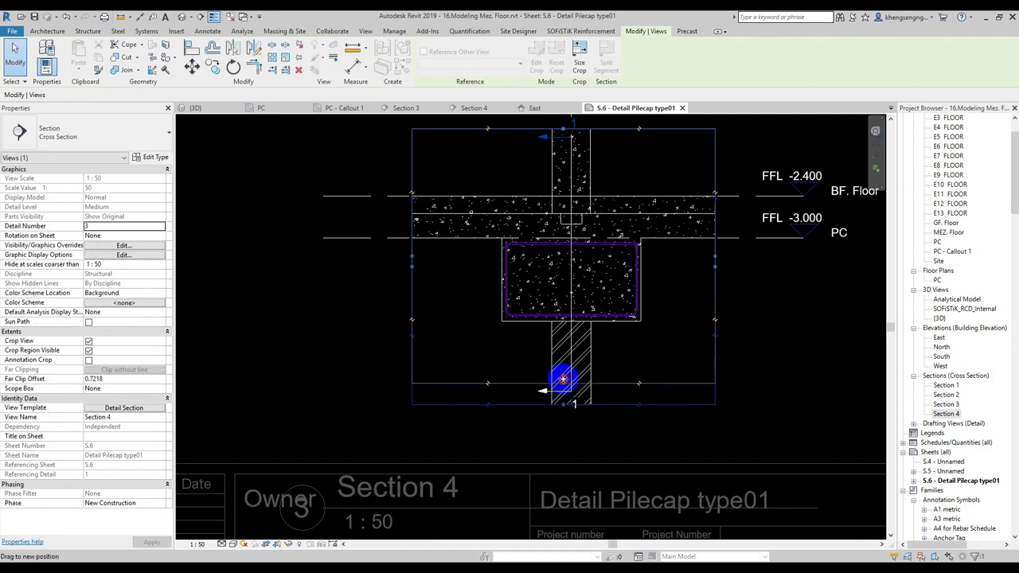
pyautogui.hotkey('ctrl', 'z')
# - Check the Section 3 section line, then deactivate the Section 4 viewport
pyautogui.click(570, 432)
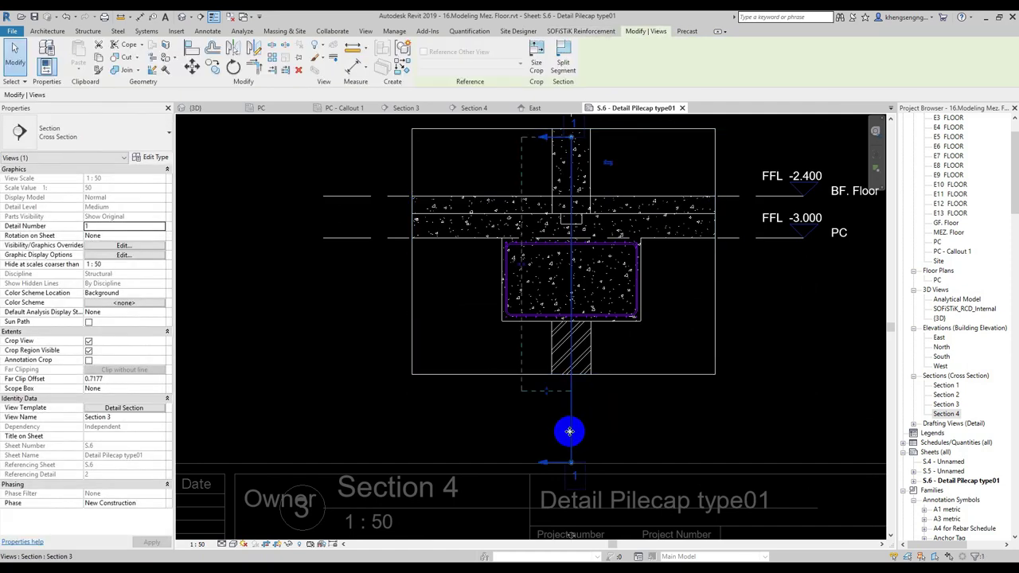
pyautogui.press('Escape')
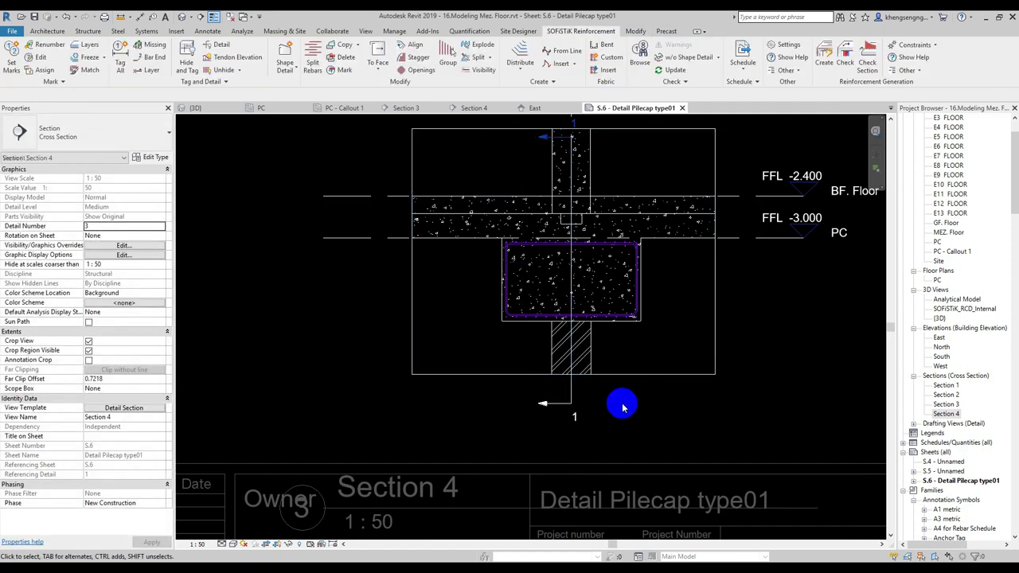
pyautogui.scroll(-3, 637, 375)
pyautogui.scroll(1, 764, 311)
pyautogui.doubleClick(797, 301)
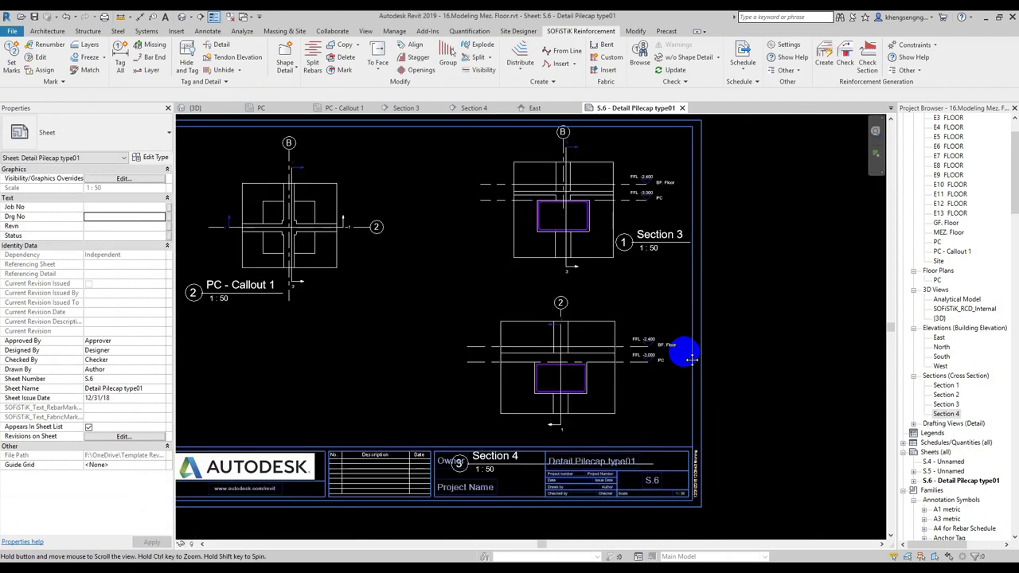
# - Move the Section 4 viewport title up beside its drawing
pyautogui.click(552, 426)
pyautogui.click(482, 480)
pyautogui.click(764, 439)
pyautogui.click(481, 492)
pyautogui.moveTo(482, 491)
pyautogui.mouseDown()
pyautogui.moveTo(585, 436)
pyautogui.moveTo(643, 424)
pyautogui.mouseUp()
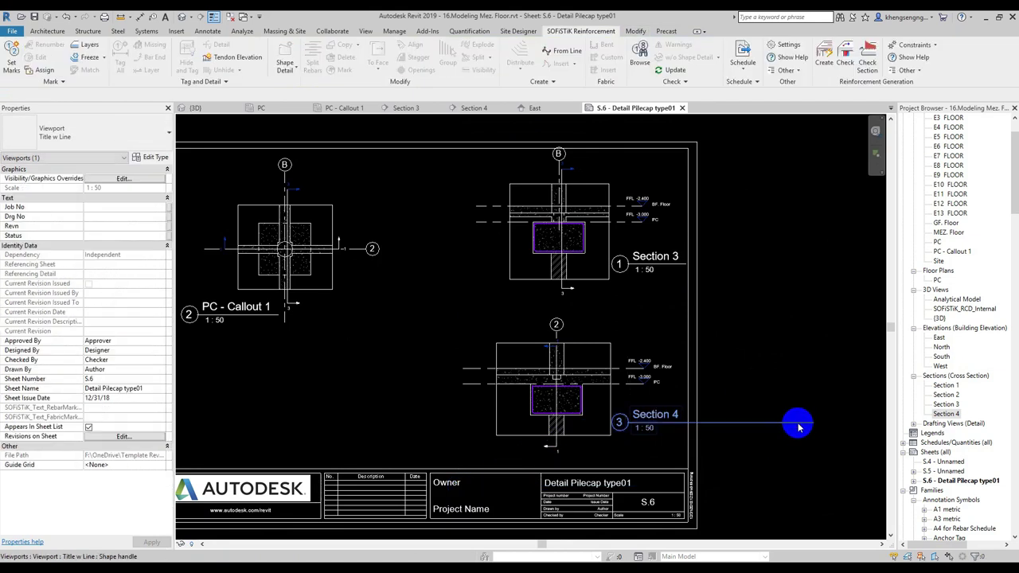
pyautogui.moveTo(633, 381)
pyautogui.mouseDown()
pyautogui.moveTo(723, 422)
pyautogui.moveTo(681, 423)
pyautogui.moveTo(785, 387)
pyautogui.mouseUp()
pyautogui.click(785, 387)
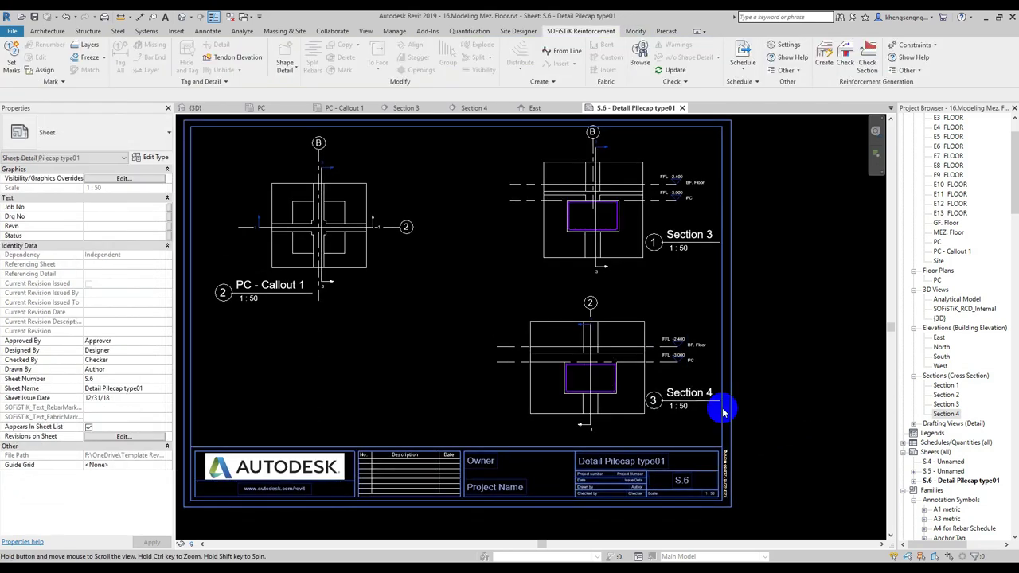
# - Move the PC - Callout 1 title below its drawing
pyautogui.scroll(2, 593, 418)
pyautogui.click(423, 332)
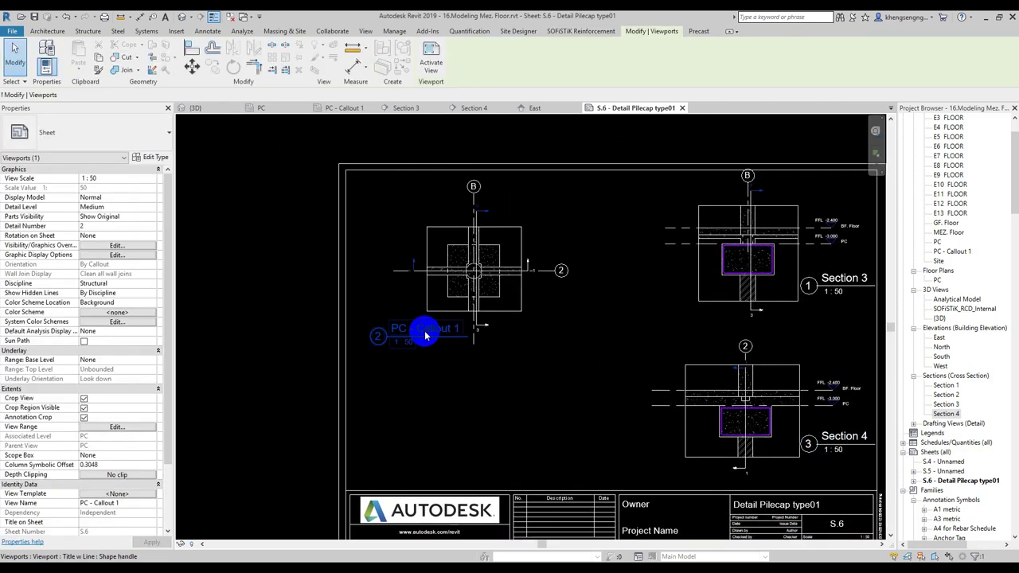
pyautogui.scroll(3, 389, 334)
pyautogui.moveTo(387, 335)
pyautogui.mouseDown()
pyautogui.moveTo(383, 359)
pyautogui.moveTo(568, 329)
pyautogui.mouseUp()
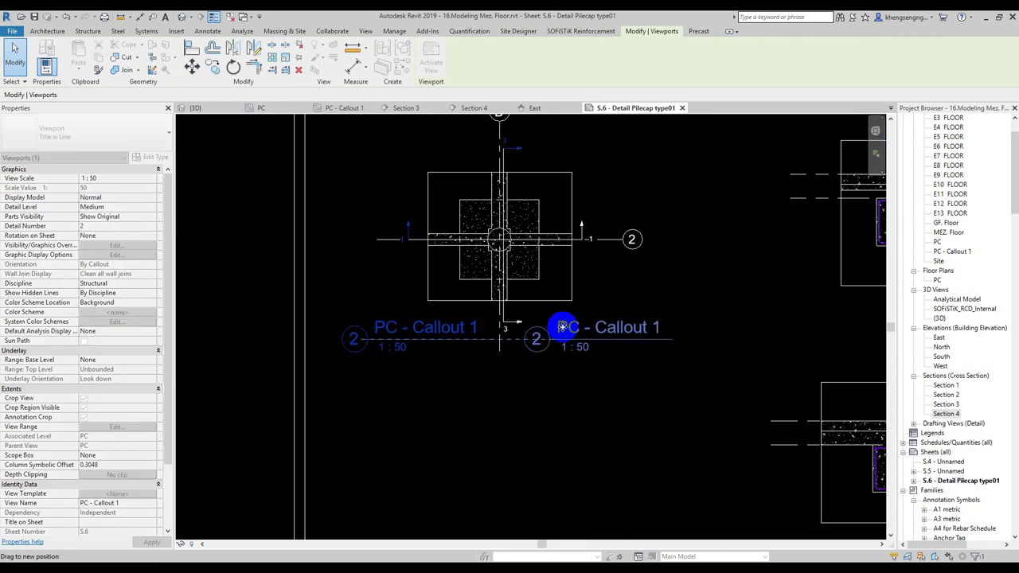
pyautogui.click(539, 416)
# - Zoom to fit the whole sheet S.6 in the window with ZF
pyautogui.scroll(-3, 510, 398)
pyautogui.scroll(-1, 446, 378)
pyautogui.scroll(-2, 438, 358)
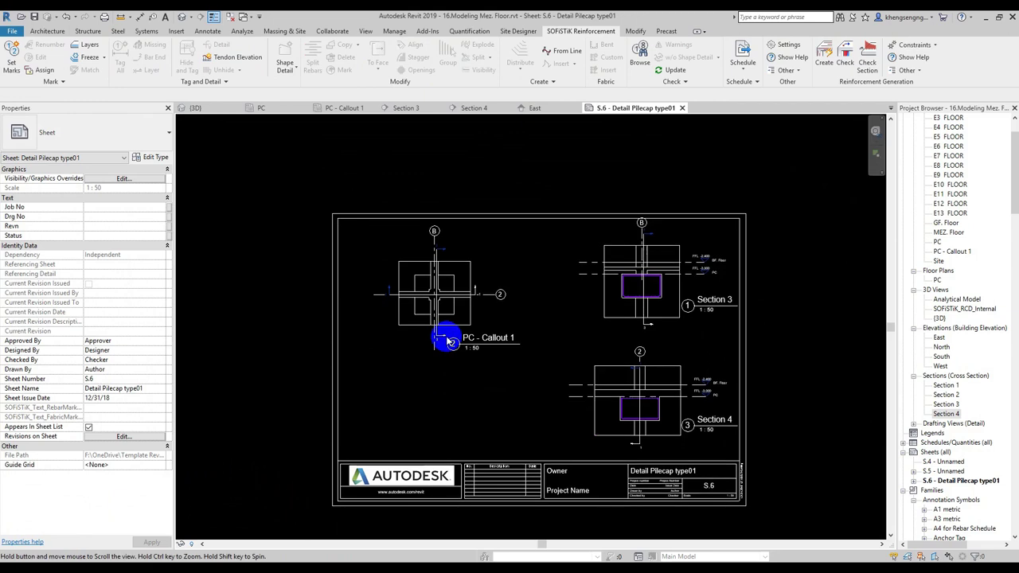
pyautogui.moveTo(462, 387); pyautogui.dragTo(448, 363, button='middle')
pyautogui.press('z')
pyautogui.press('f')
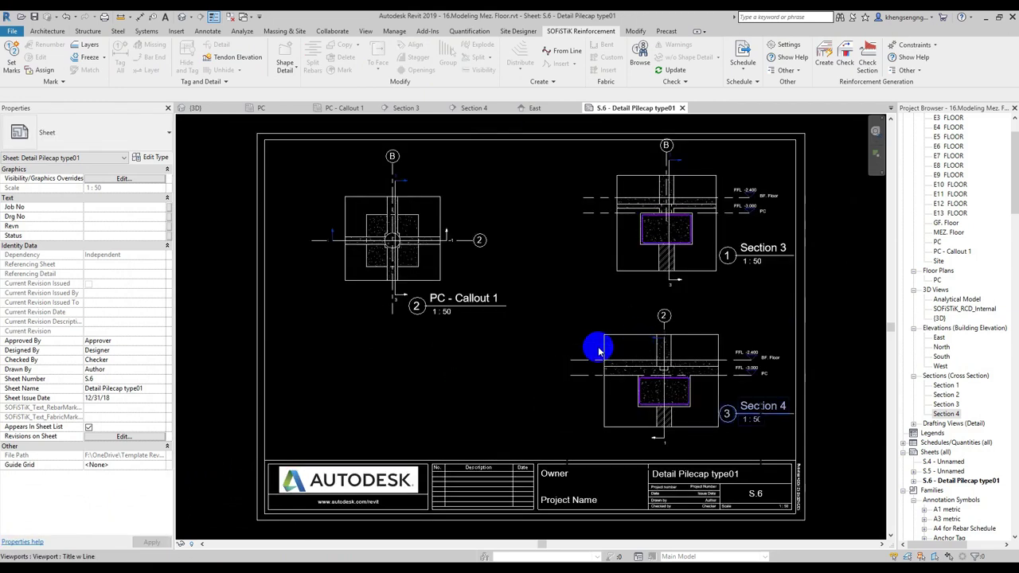
# - Rename the Section 3 view to 'Section A-A' in the Project Browser
pyautogui.click(944, 405)
pyautogui.click(450, 355)
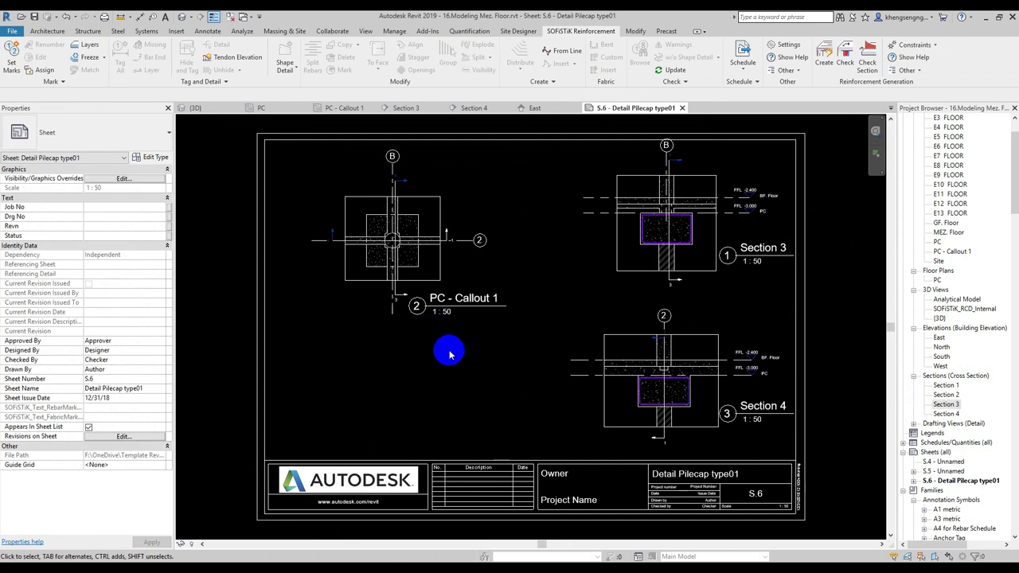
pyautogui.rightClick(947, 406)
pyautogui.click(903, 318)
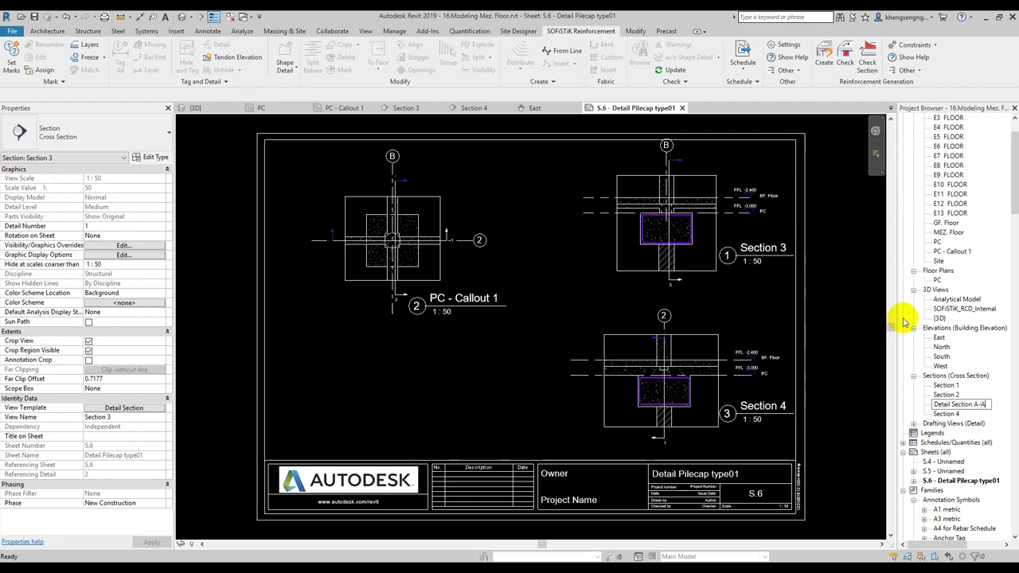
pyautogui.press('Return')
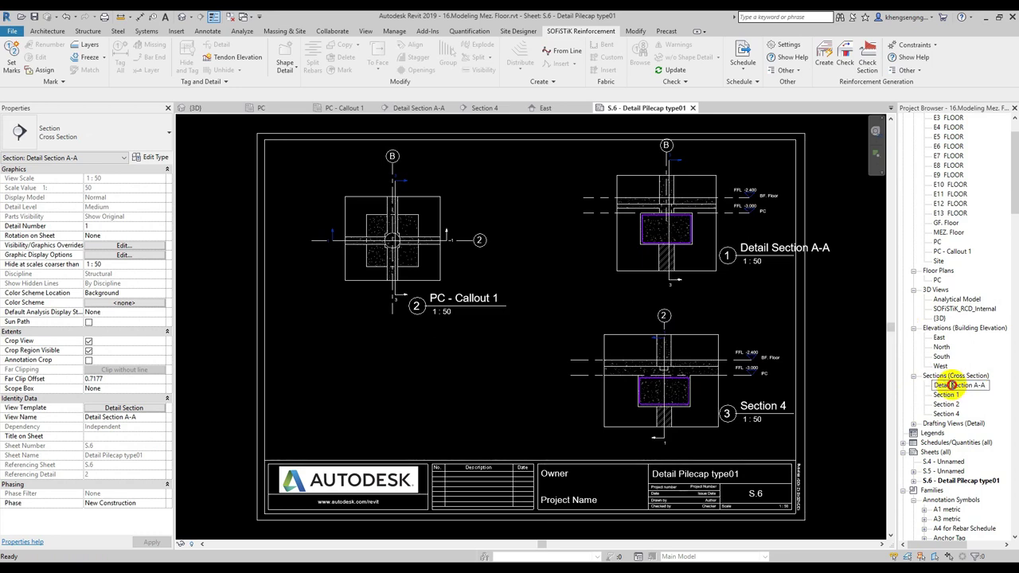
pyautogui.click(849, 407)
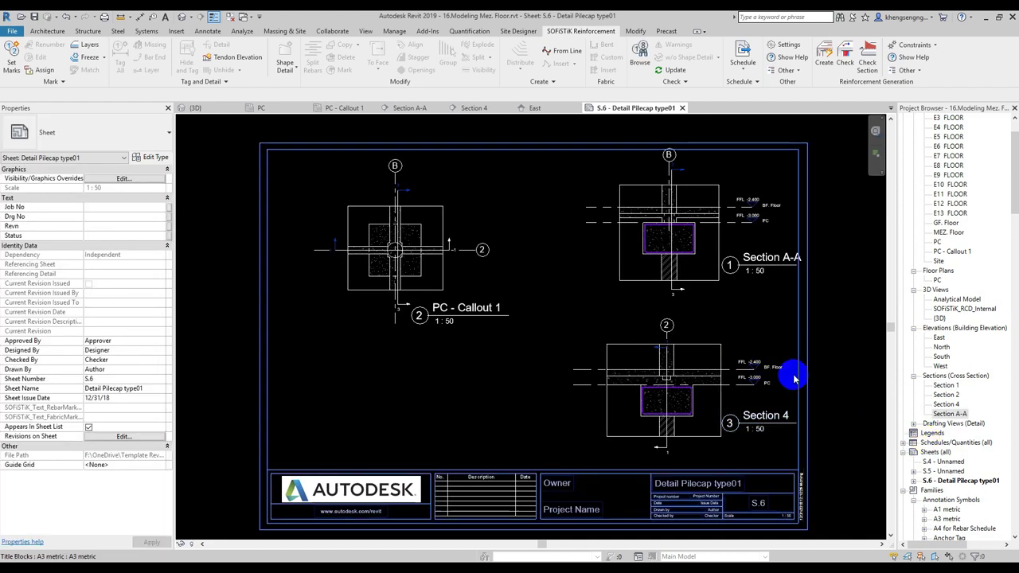
# - Rename the Section 4 view to 'Section B-B'
pyautogui.click(946, 404)
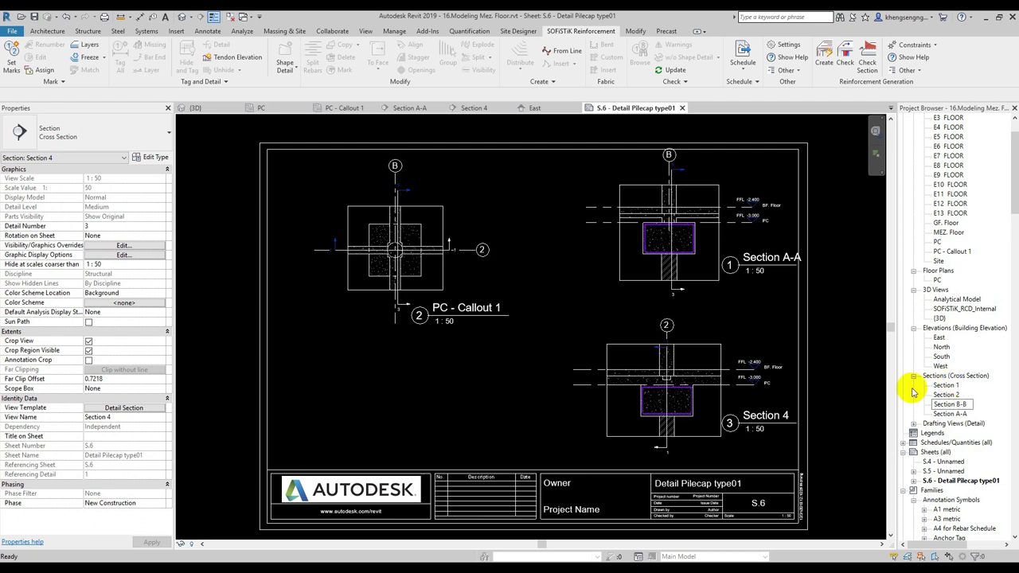
pyautogui.click(845, 298)
pyautogui.scroll(-2, 804, 312)
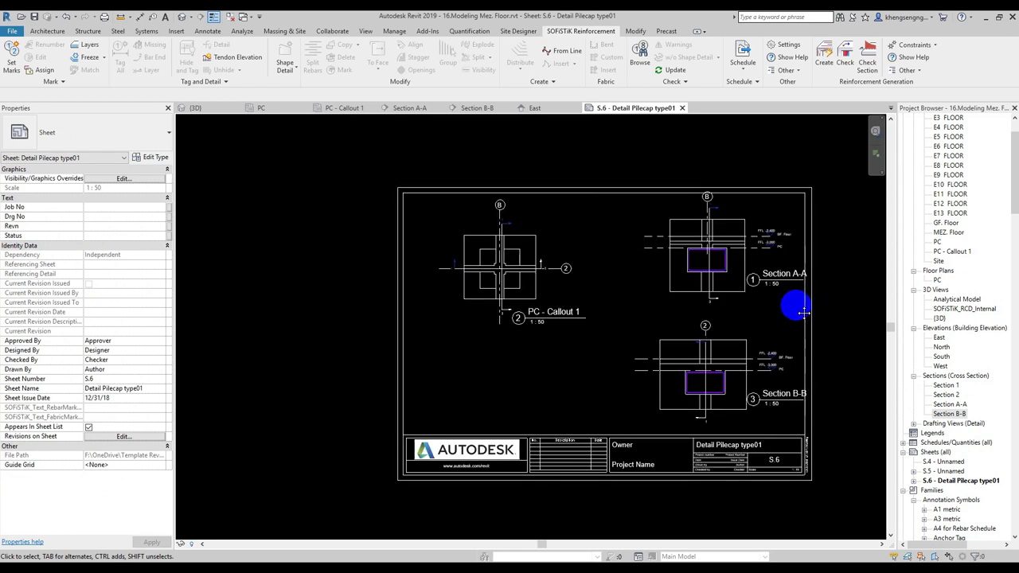
# - Rename the PC - Callout 1 view to 'Detail PC 01'
pyautogui.click(550, 323)
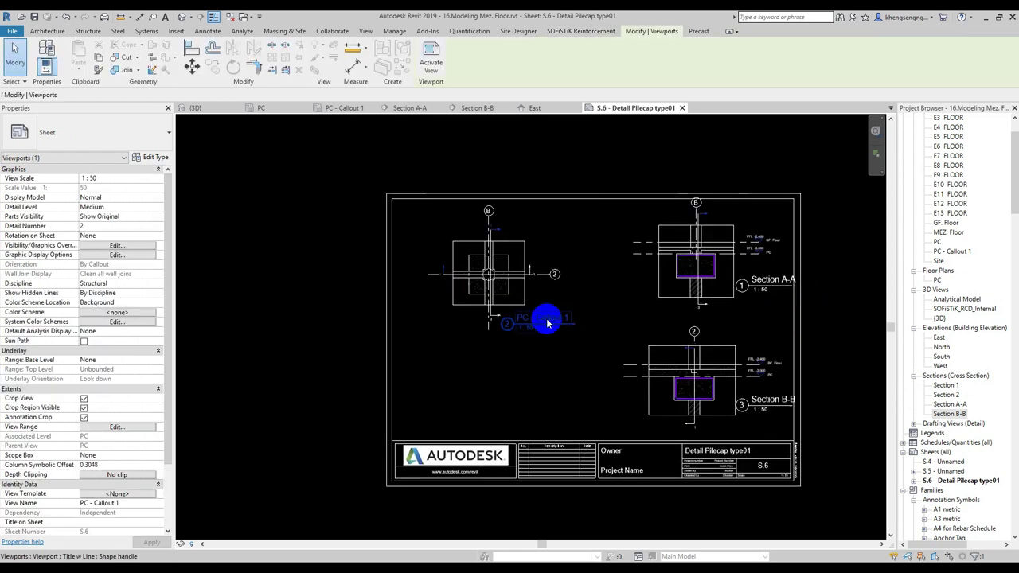
pyautogui.click(948, 252)
pyautogui.rightClick(948, 252)
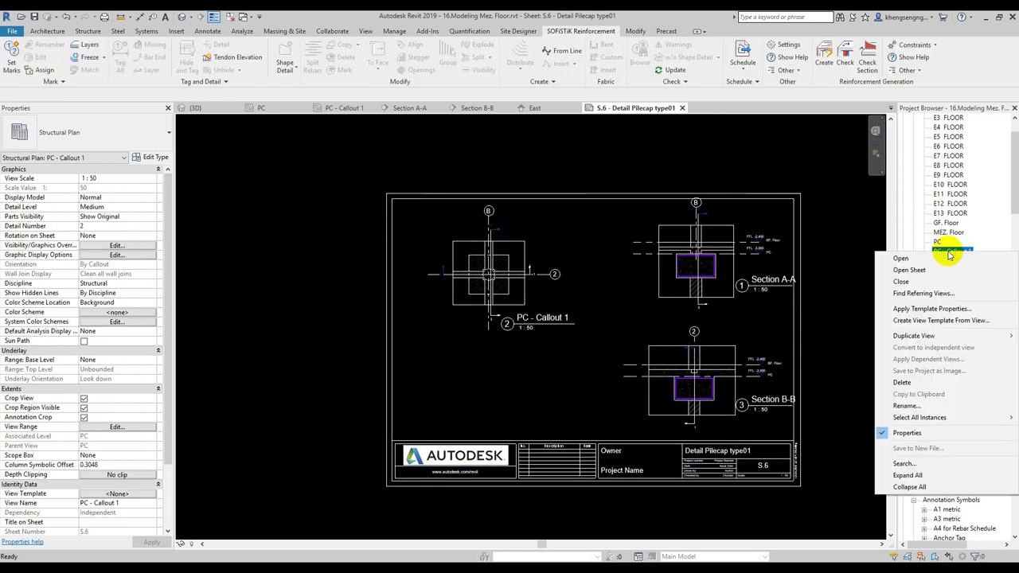
pyautogui.click(922, 406)
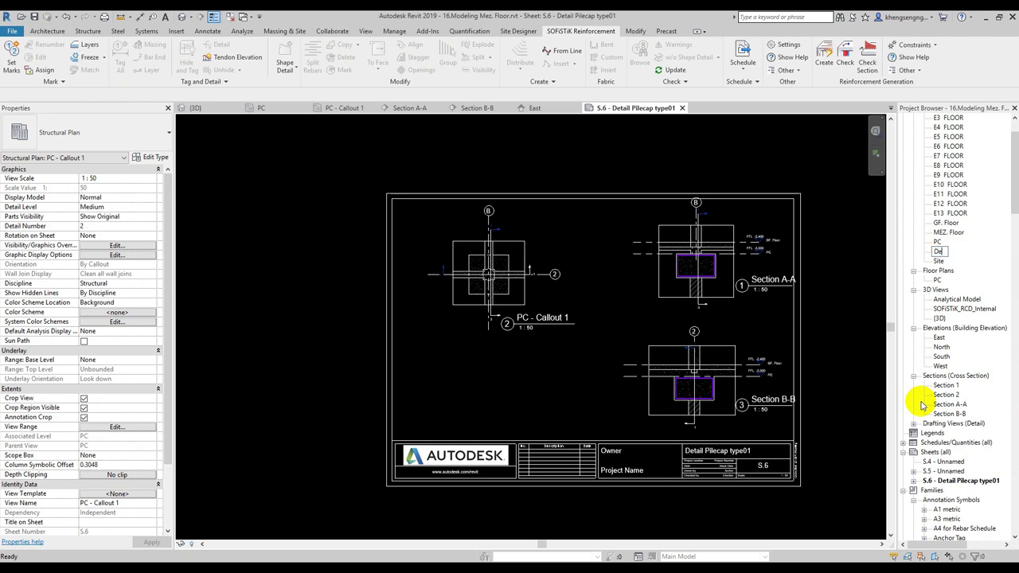
pyautogui.write('Detail PC 01')
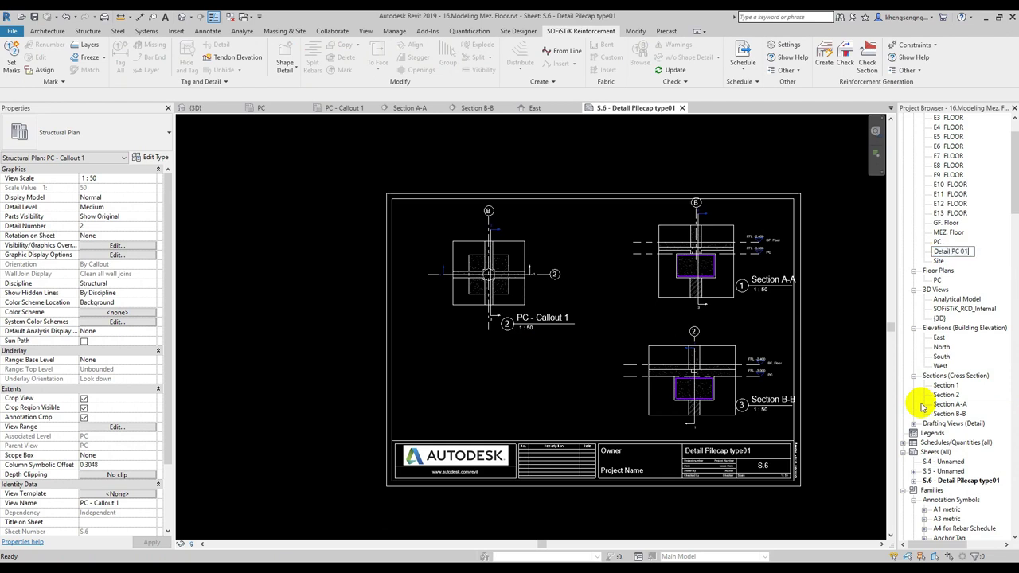
pyautogui.press('Return')
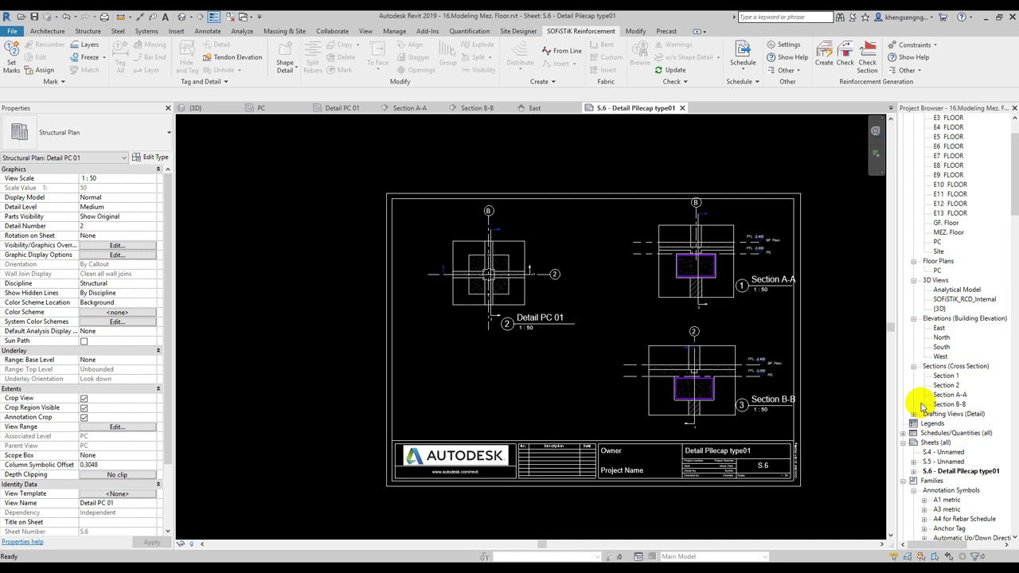
# - Window-select the Section A-A and Section B-B viewports and nudge them left with the arrow key
pyautogui.click(441, 339)
pyautogui.moveTo(492, 378); pyautogui.dragTo(517, 371, button='middle')
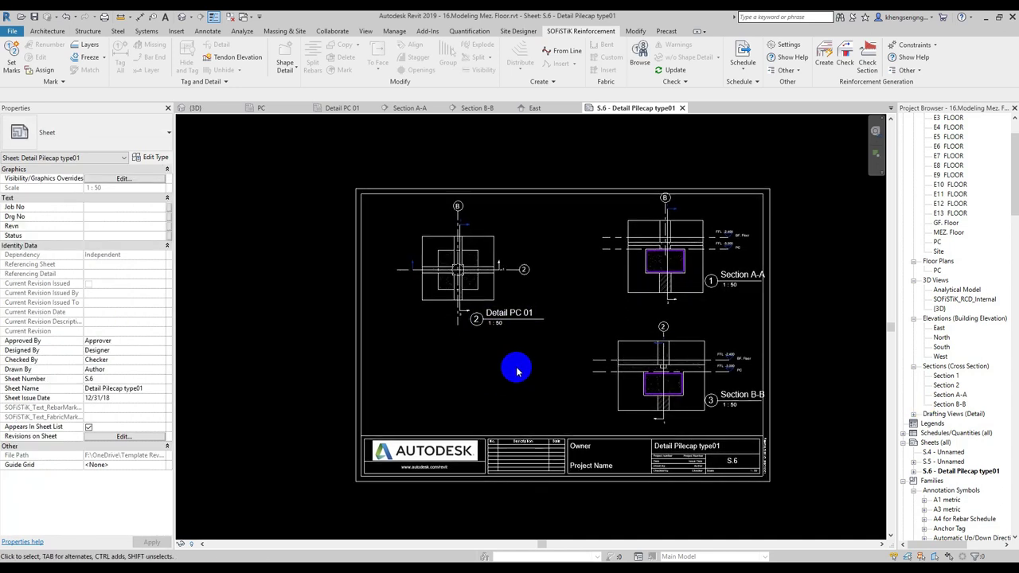
pyautogui.moveTo(618, 363); pyautogui.dragTo(618, 377, button='middle')
pyautogui.moveTo(547, 161); pyautogui.dragTo(842, 468)
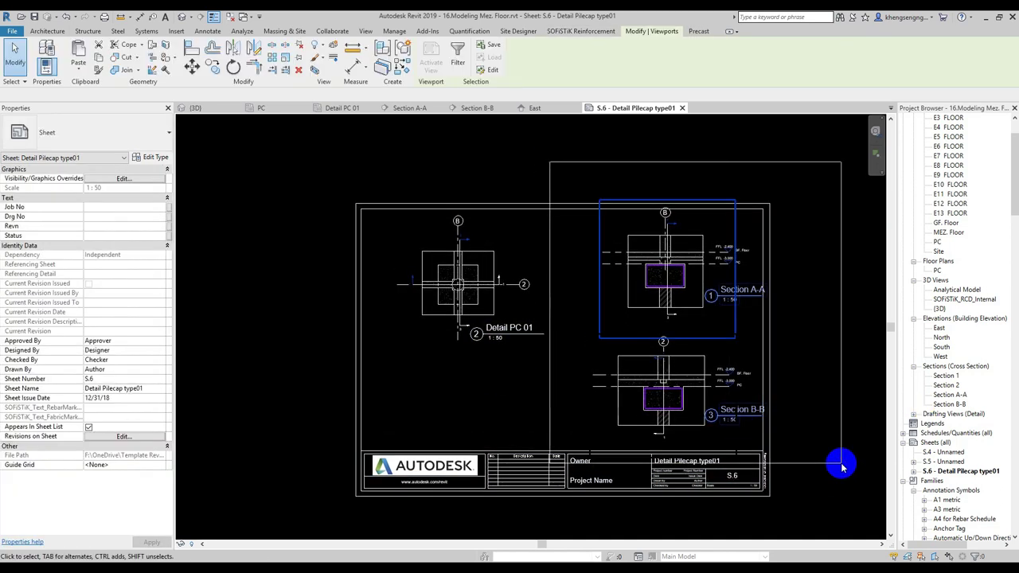
pyautogui.press('Left')
pyautogui.press('Left')
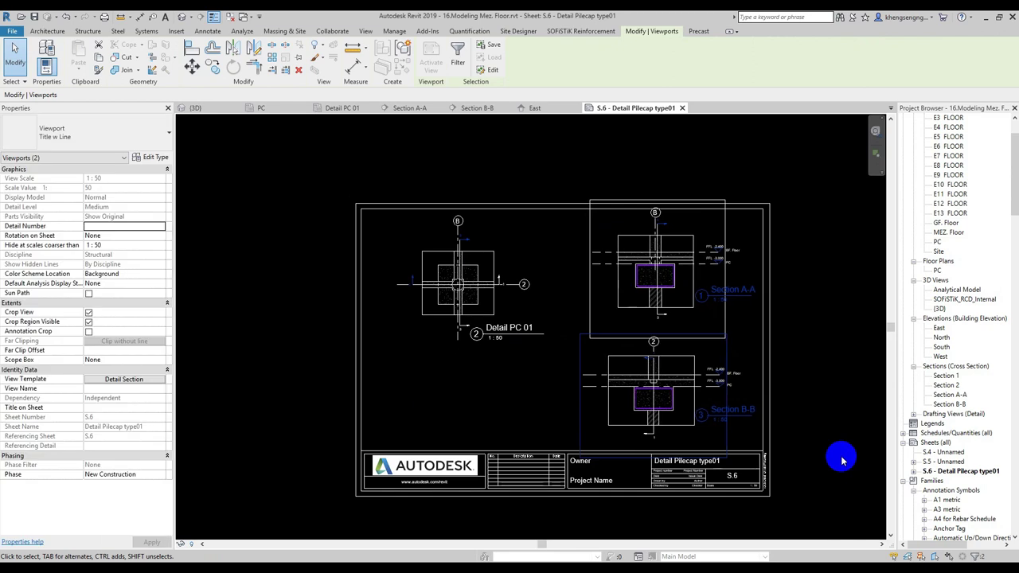
pyautogui.press('Escape')
pyautogui.moveTo(614, 382); pyautogui.dragTo(612, 378, button='middle')
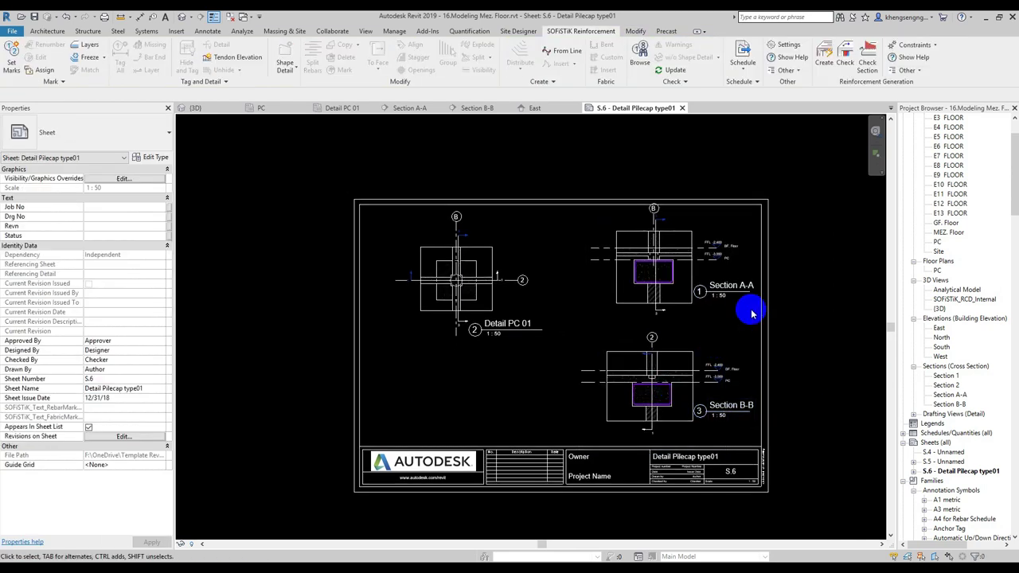
pyautogui.scroll(1, 460, 296)
pyautogui.scroll(1, 422, 331)
pyautogui.scroll(1, 405, 402)
pyautogui.scroll(1, 429, 343)
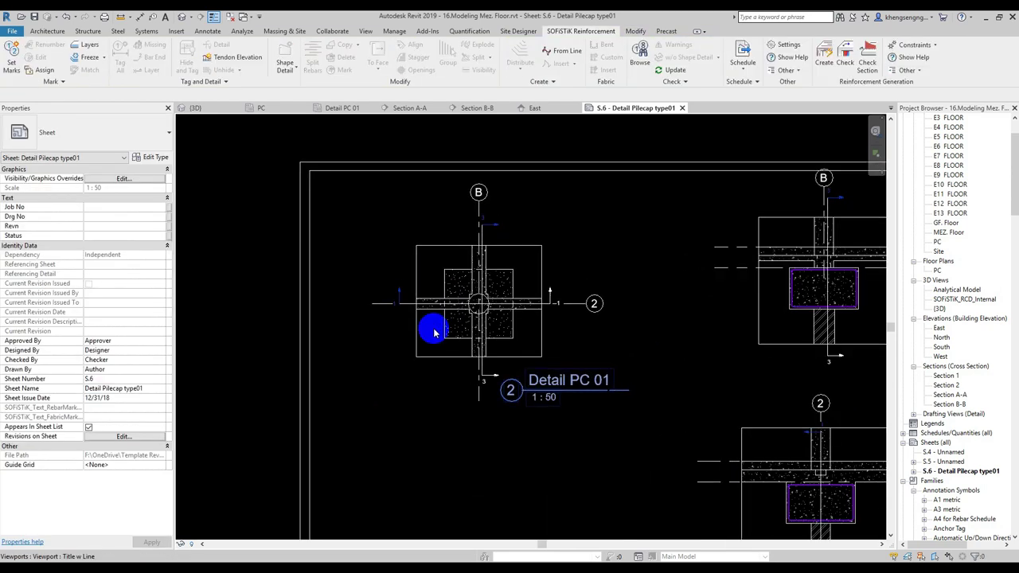
# - Activate Detail PC 01 and set its rebar to Solid and Unobscured with SOFiSTiK Visibility
pyautogui.doubleClick(405, 225)
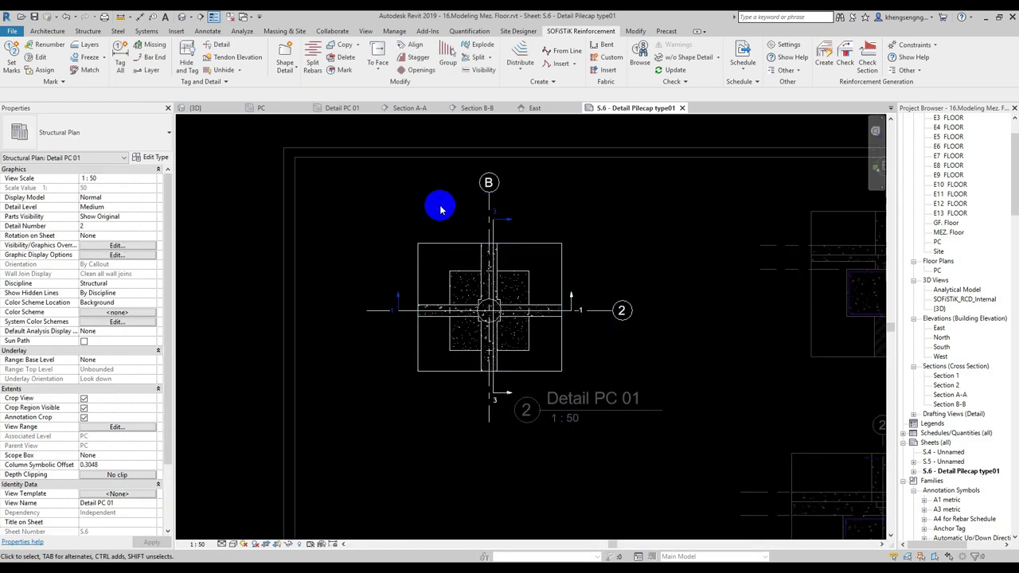
pyautogui.click(478, 71)
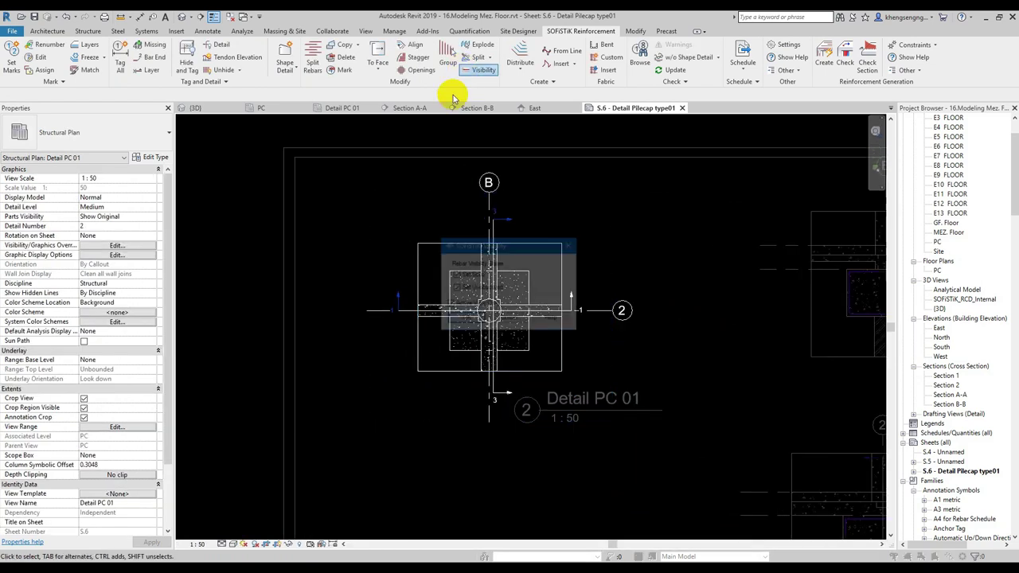
pyautogui.click(472, 321)
# - Select and inspect two of the pile cap's rebar sets
pyautogui.scroll(1, 455, 308)
pyautogui.scroll(1, 462, 312)
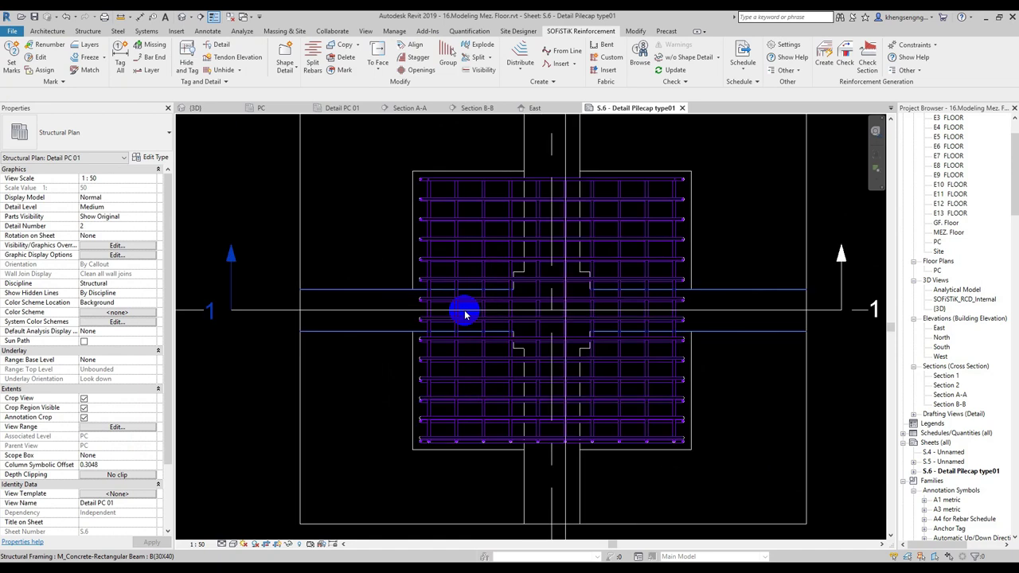
pyautogui.scroll(2, 449, 334)
pyautogui.scroll(1, 442, 344)
pyautogui.scroll(1, 418, 406)
pyautogui.scroll(1, 422, 410)
pyautogui.scroll(1, 422, 410)
pyautogui.click(427, 409)
pyautogui.scroll(1, 446, 228)
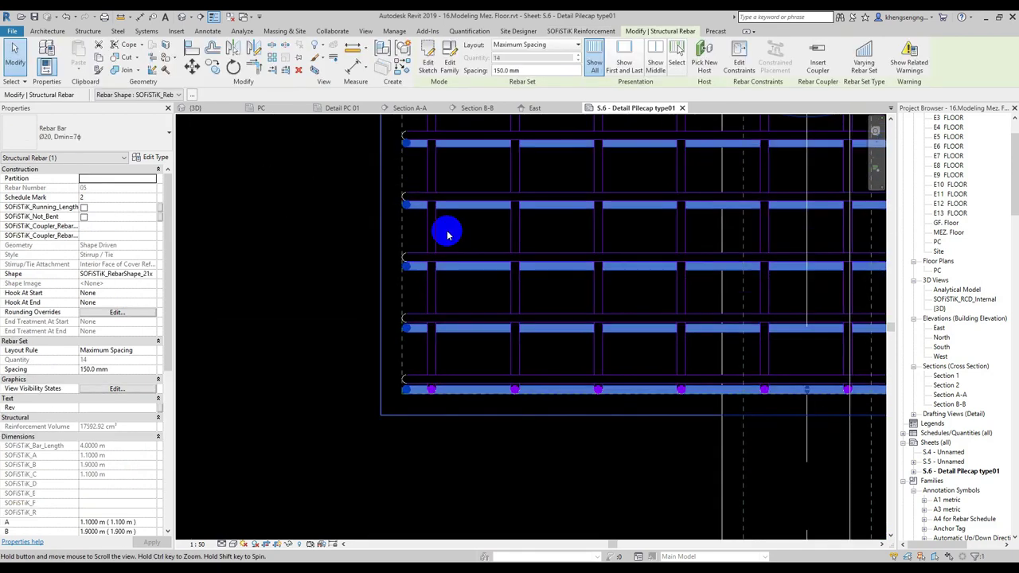
pyautogui.scroll(1, 447, 347)
pyautogui.scroll(1, 457, 334)
pyautogui.press('Escape')
pyautogui.click(456, 328)
pyautogui.scroll(1, 291, 348)
pyautogui.scroll(-1, 412, 387)
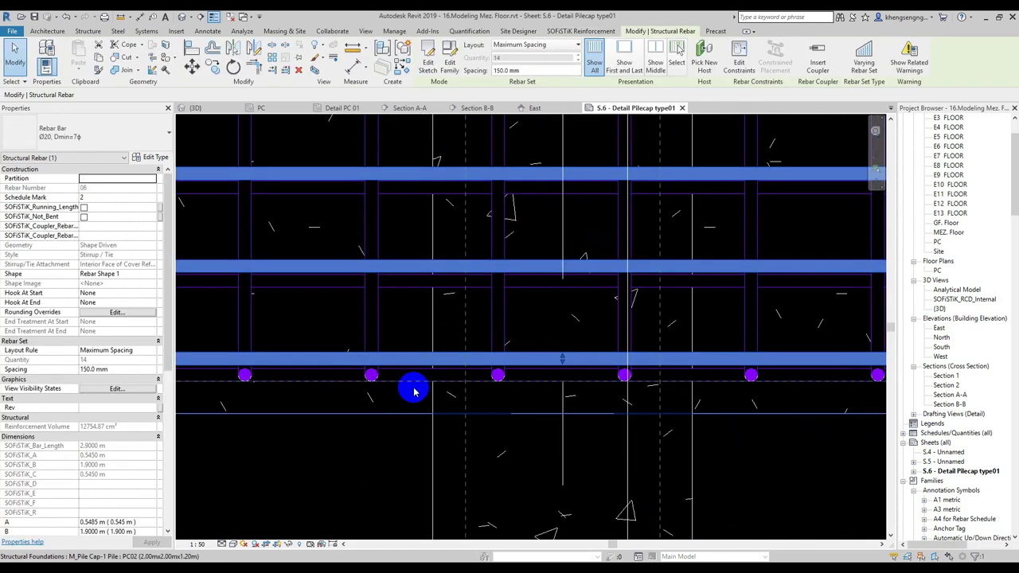
# - Inspect the concrete rectangular beam crossing the pile cap
pyautogui.click(557, 357)
pyautogui.moveTo(557, 358)
pyautogui.mouseDown(button='middle')
pyautogui.moveTo(527, 452)
pyautogui.moveTo(432, 391)
pyautogui.moveTo(526, 259)
pyautogui.mouseUp(button='middle')
pyautogui.click(516, 455)
pyautogui.press('Escape')
pyautogui.scroll(-2, 411, 291)
pyautogui.scroll(-1, 379, 380)
# - Centre the pile cap and window-select it with everything inside
pyautogui.moveTo(380, 380); pyautogui.dragTo(380, 281, button='middle')
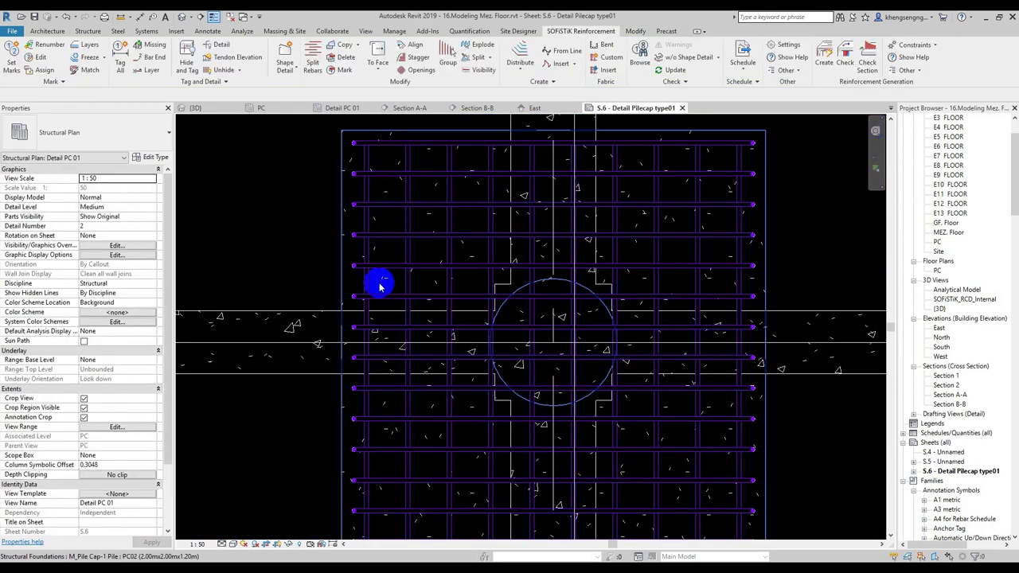
pyautogui.moveTo(542, 385); pyautogui.dragTo(489, 292, button='middle')
pyautogui.scroll(-2, 446, 258)
pyautogui.scroll(2, 423, 246)
pyautogui.scroll(-1, 433, 257)
pyautogui.scroll(-1, 433, 257)
pyautogui.moveTo(351, 165); pyautogui.dragTo(712, 495)
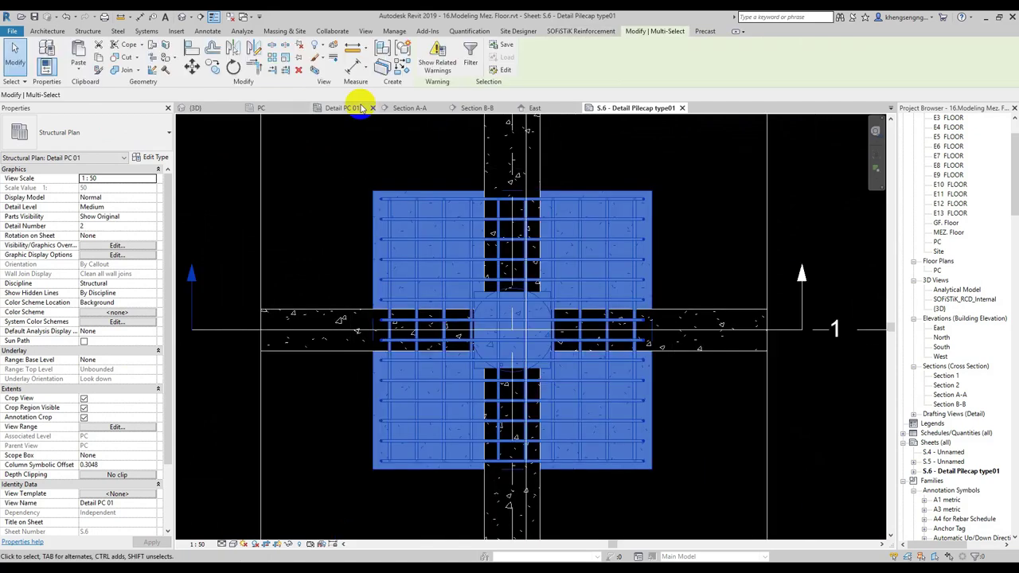
# - Filter the selection down to the 4 Structural Rebar sets only
pyautogui.click(471, 54)
pyautogui.click(593, 173)
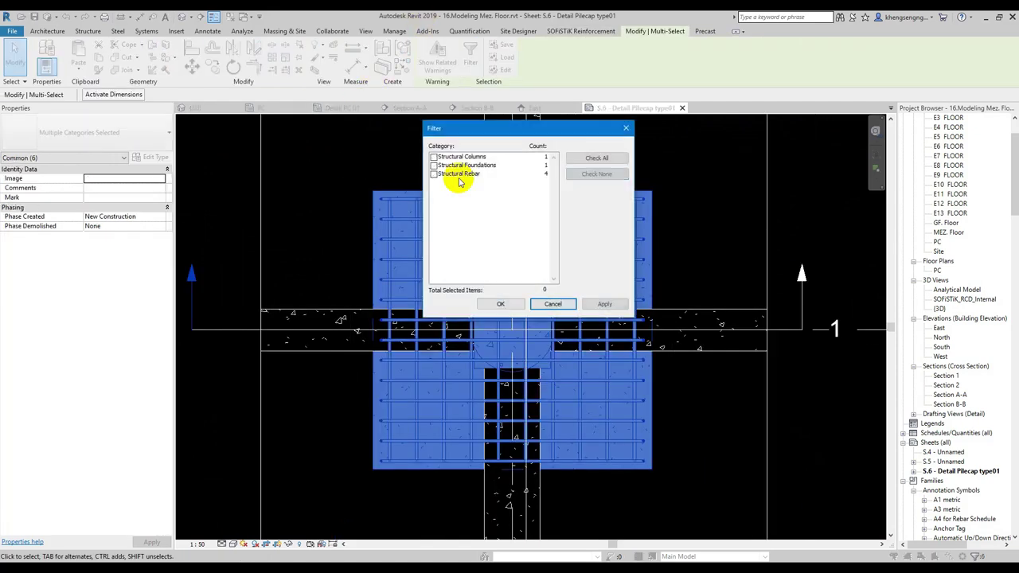
pyautogui.click(435, 175)
pyautogui.click(516, 306)
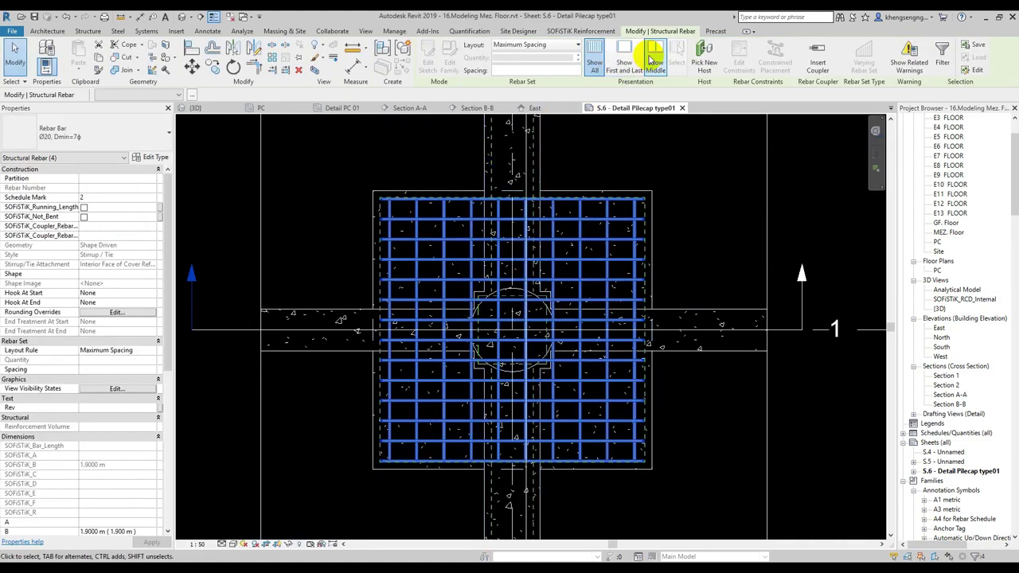
# - Set the four rebar sets to Show Middle bar, then check the concrete column
pyautogui.click(567, 32)
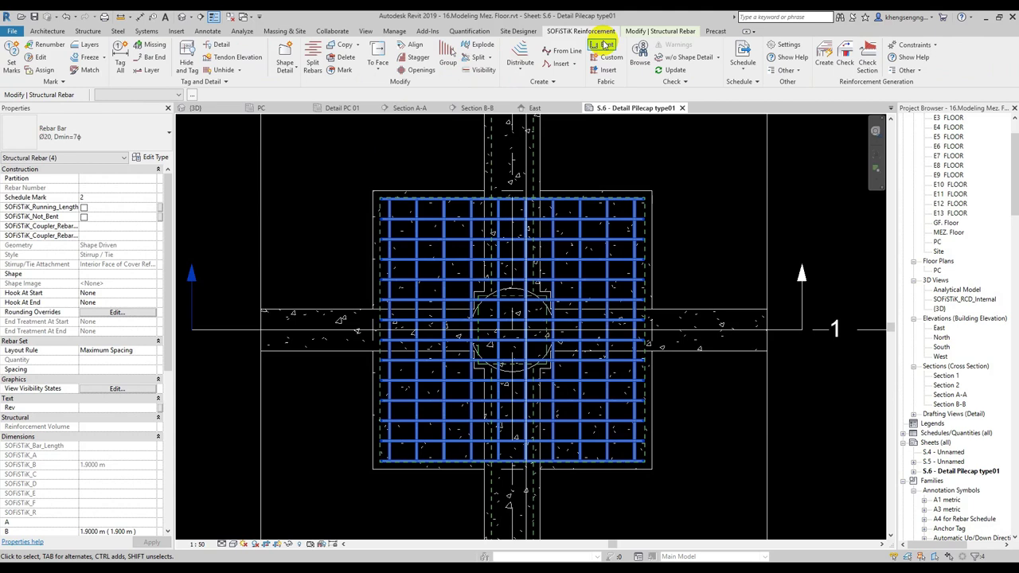
pyautogui.click(626, 32)
pyautogui.click(634, 55)
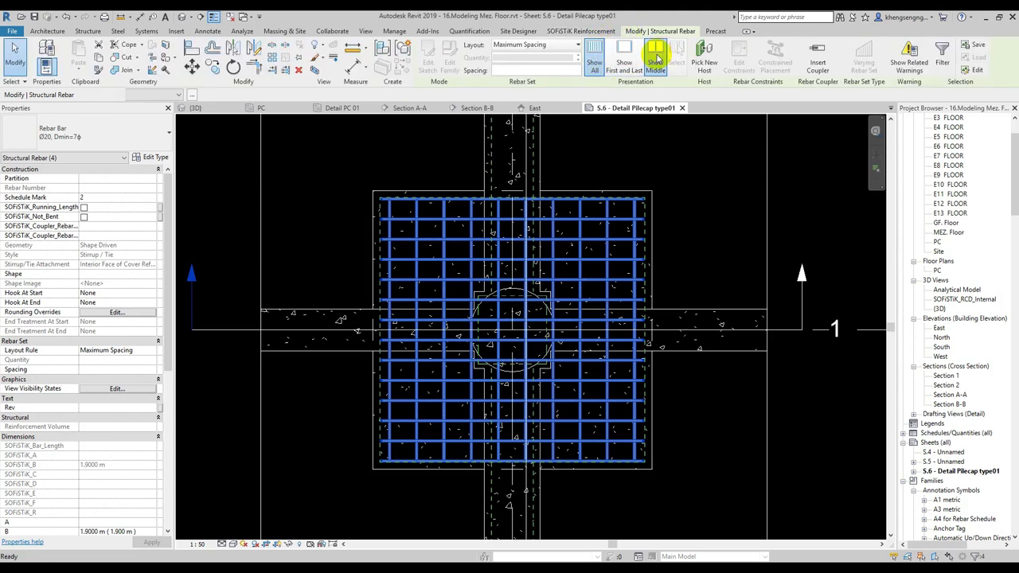
pyautogui.click(695, 186)
pyautogui.scroll(2, 562, 297)
pyautogui.scroll(1, 563, 297)
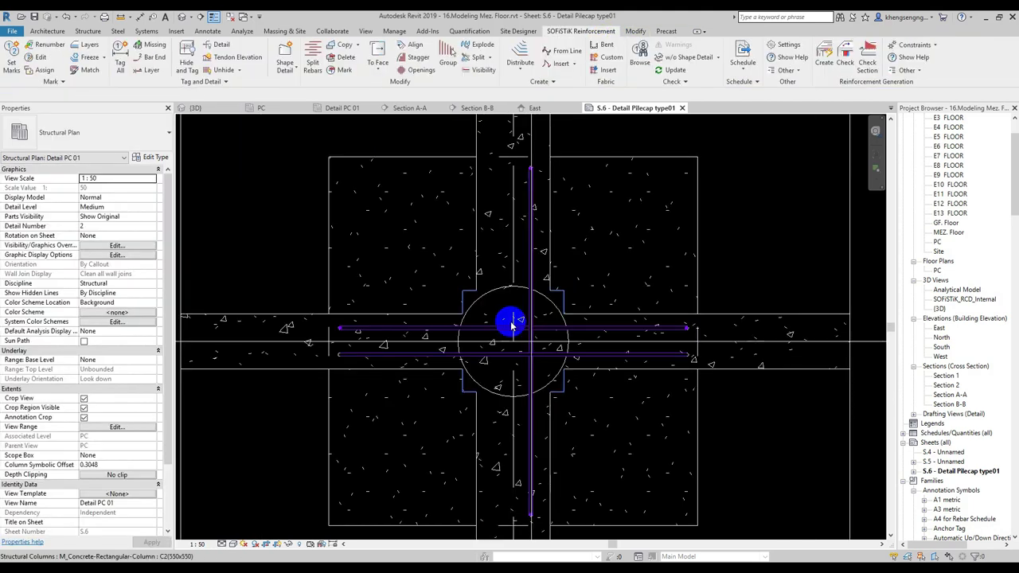
pyautogui.click(477, 328)
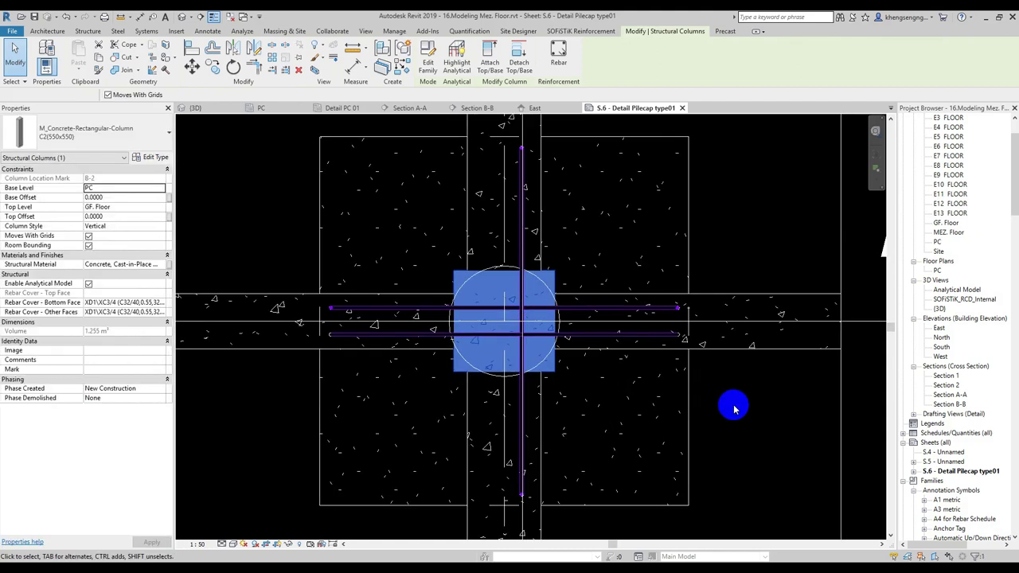
pyautogui.click(731, 404)
# - Deactivate the Detail PC 01 viewport and activate the Section A-A viewport
pyautogui.scroll(-2, 696, 403)
pyautogui.scroll(-1, 589, 390)
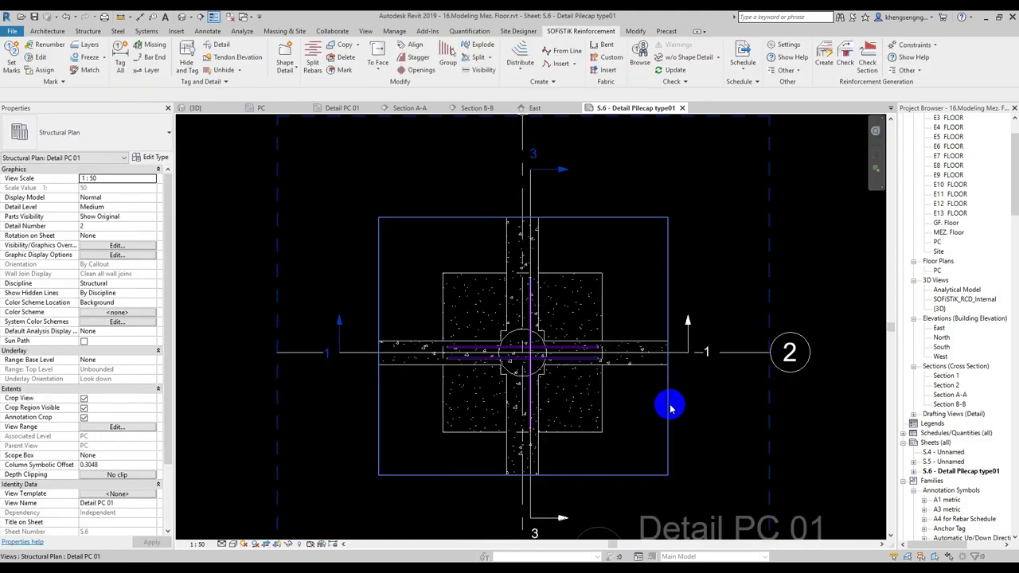
pyautogui.scroll(-1, 649, 398)
pyautogui.scroll(-1, 489, 359)
pyautogui.scroll(-1, 646, 296)
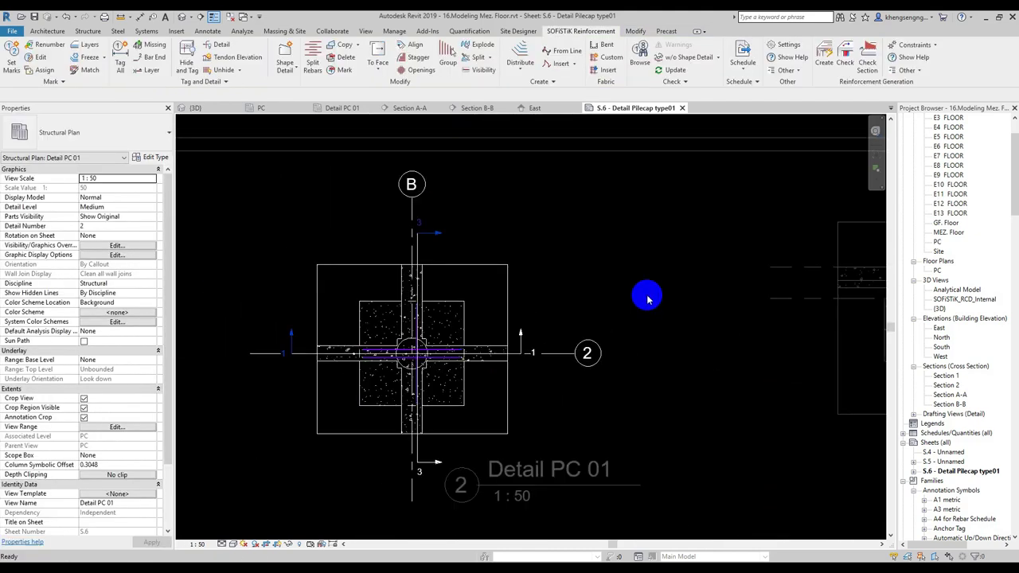
pyautogui.scroll(-2, 635, 299)
pyautogui.doubleClick(538, 313)
pyautogui.scroll(2, 638, 228)
pyautogui.scroll(1, 531, 298)
pyautogui.scroll(1, 487, 314)
pyautogui.doubleClick(455, 288)
pyautogui.scroll(1, 454, 287)
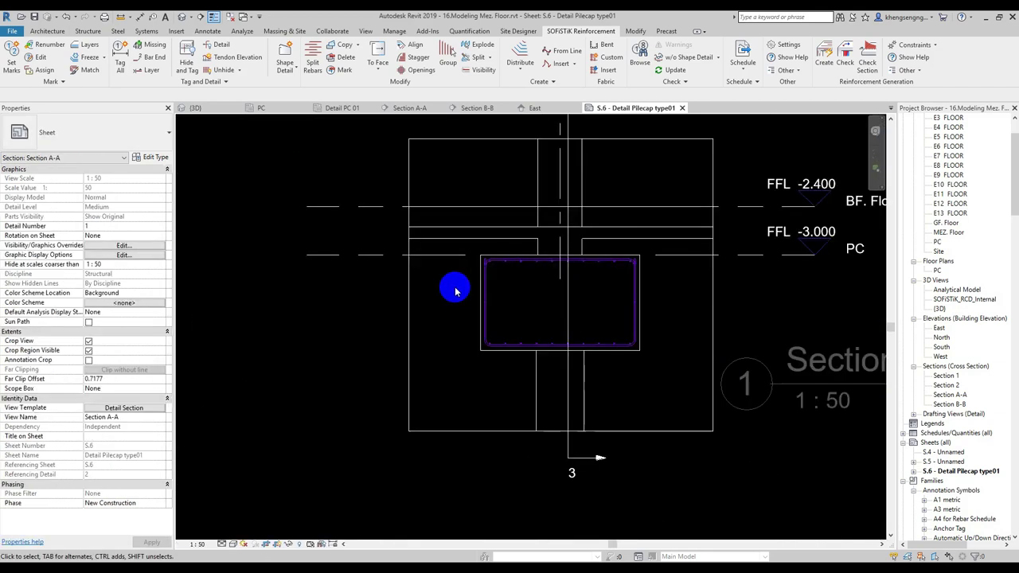
# - Assign the selected Section A-A reinforcement to sheet S.6 - Detail Pilecap type01
pyautogui.moveTo(668, 209); pyautogui.dragTo(687, 177)
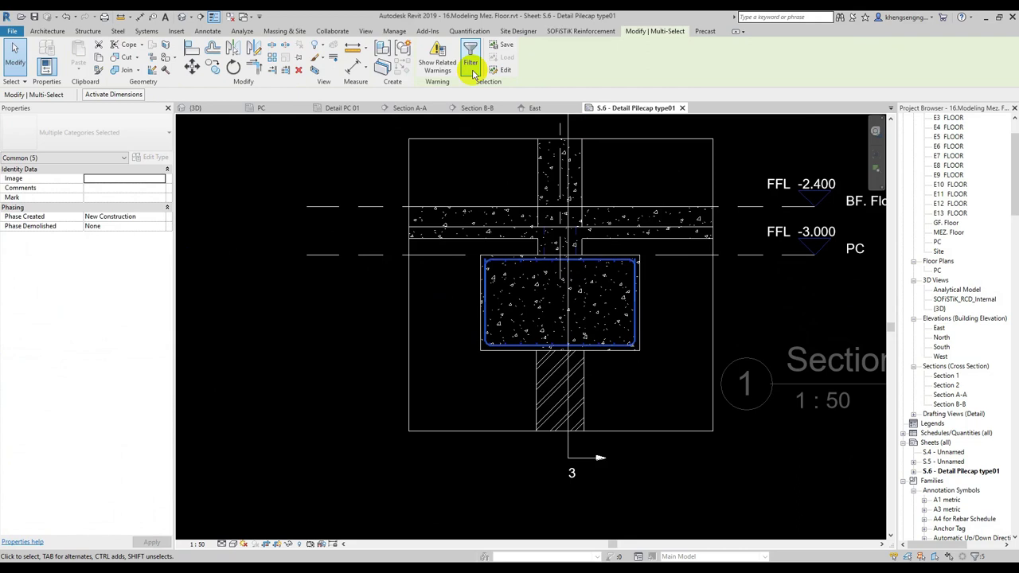
pyautogui.click(572, 35)
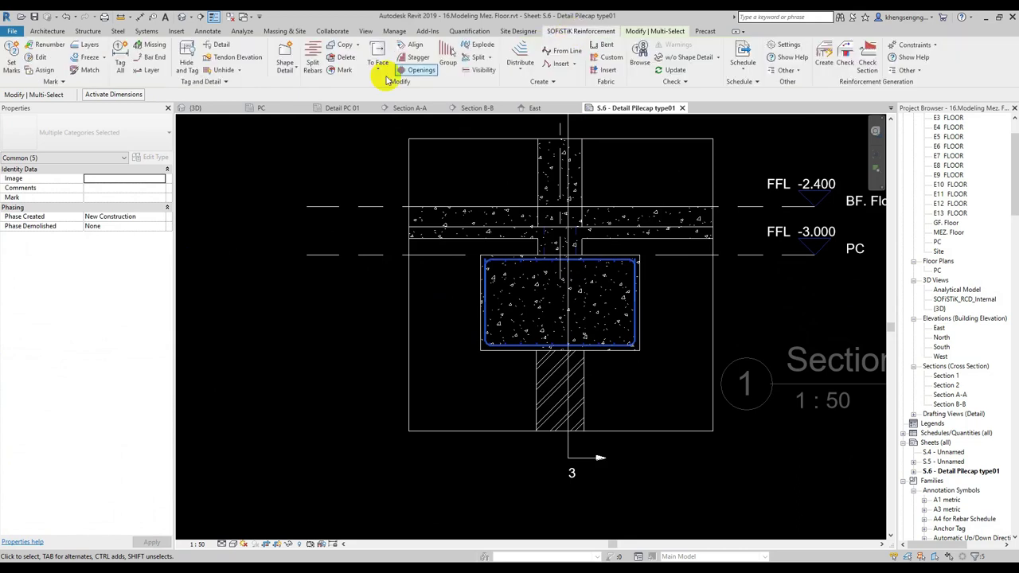
pyautogui.click(50, 71)
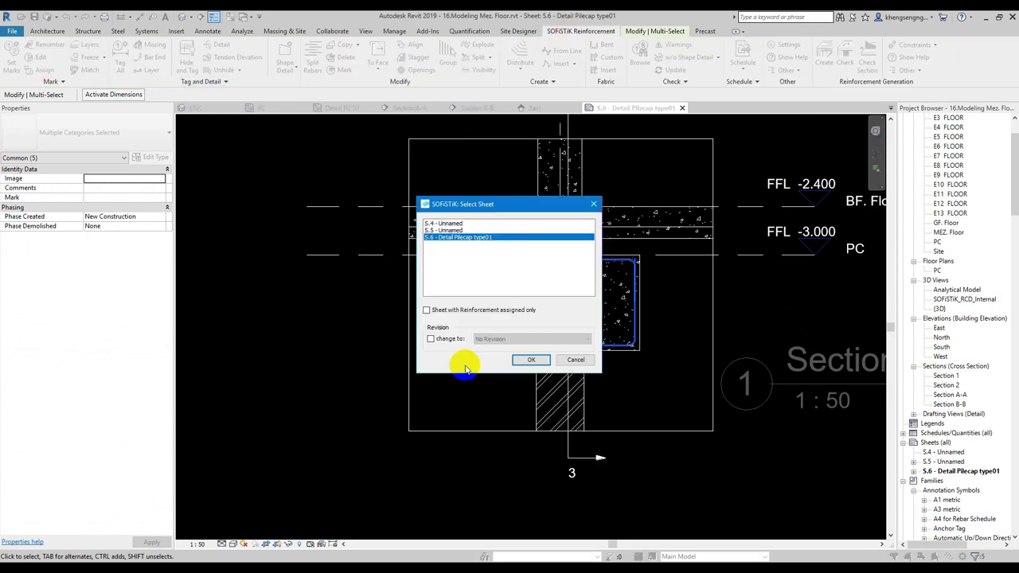
pyautogui.click(524, 365)
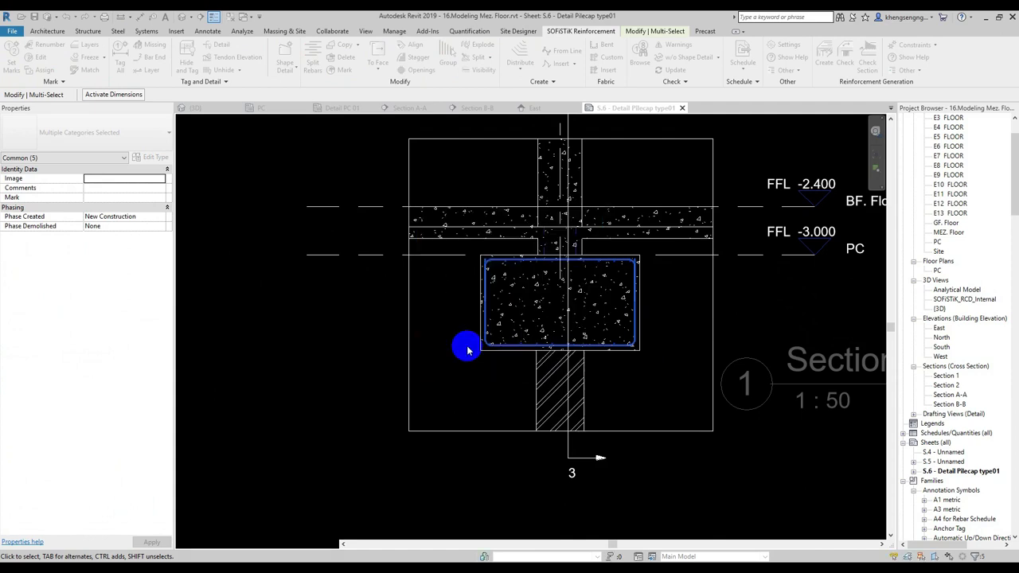
# - Renew all rebar marks for sheet S.6 with SOFiSTiK Set Marks
pyautogui.click(13, 60)
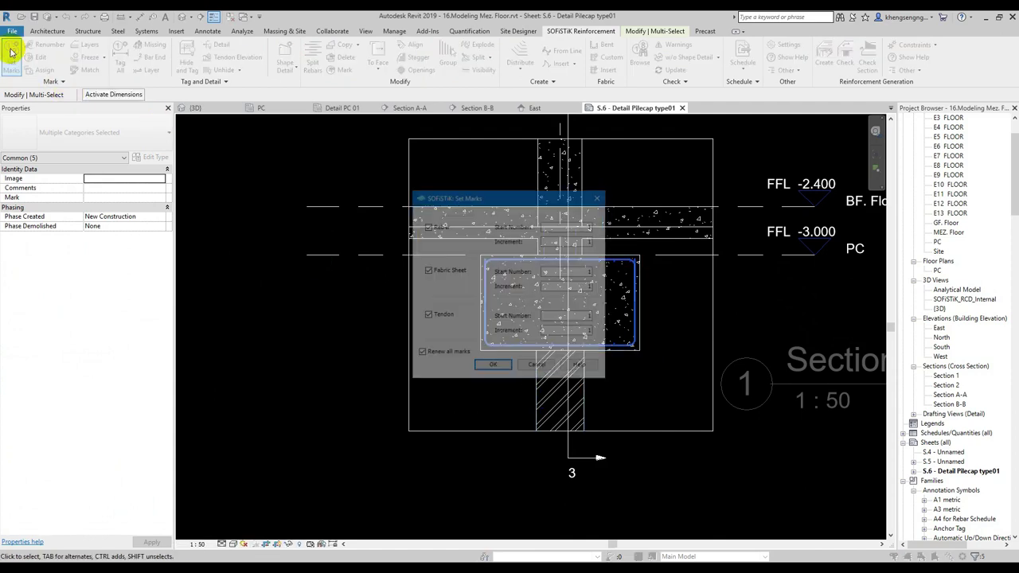
pyautogui.click(495, 366)
pyautogui.click(524, 363)
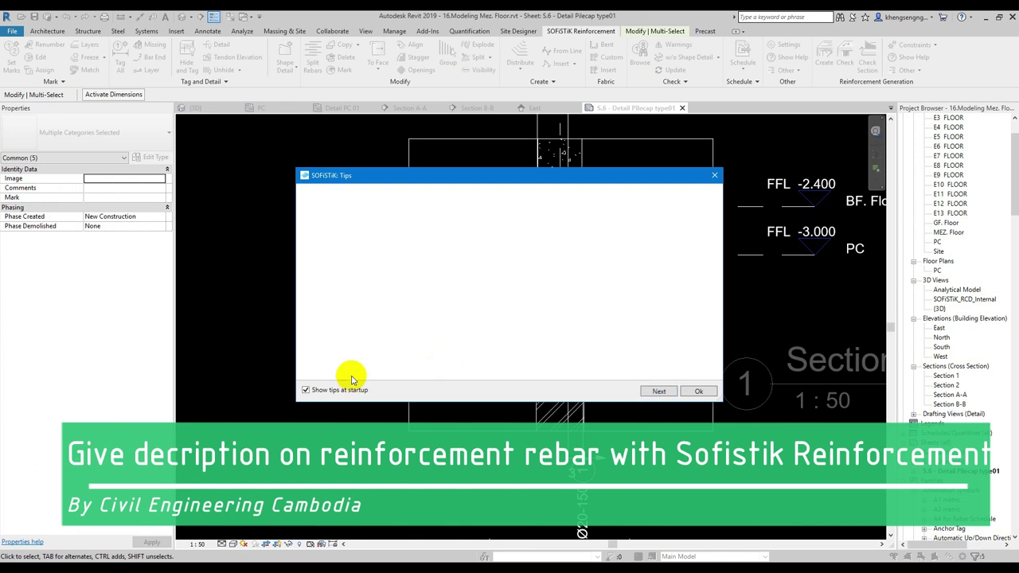
pyautogui.click(698, 391)
pyautogui.moveTo(664, 364); pyautogui.dragTo(579, 412, button='middle')
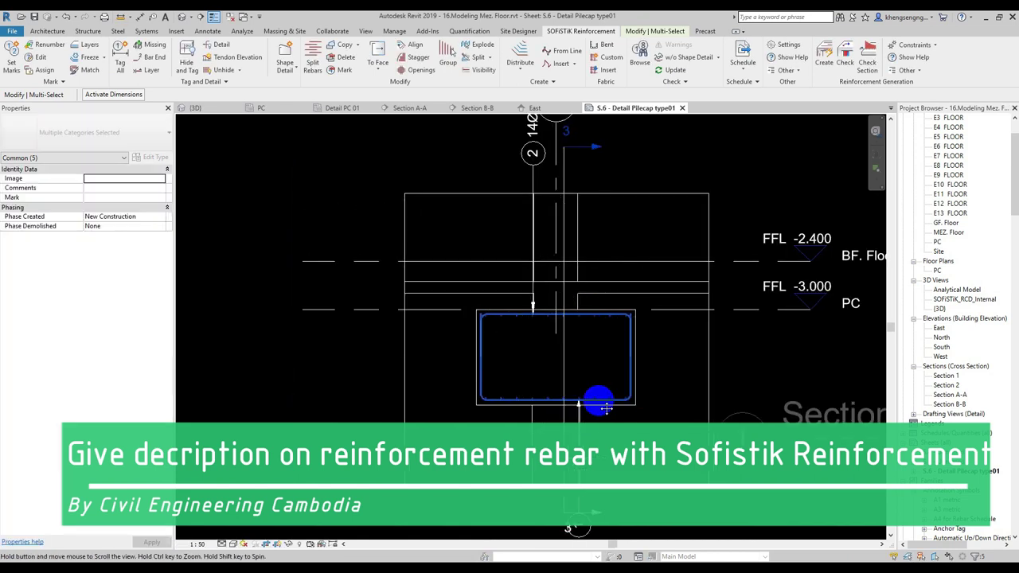
# - Set the 14Ø20-150 mark 1 tag to Horizontal and place it beside the pile cap with a leader
pyautogui.moveTo(614, 380); pyautogui.dragTo(603, 352, button='middle')
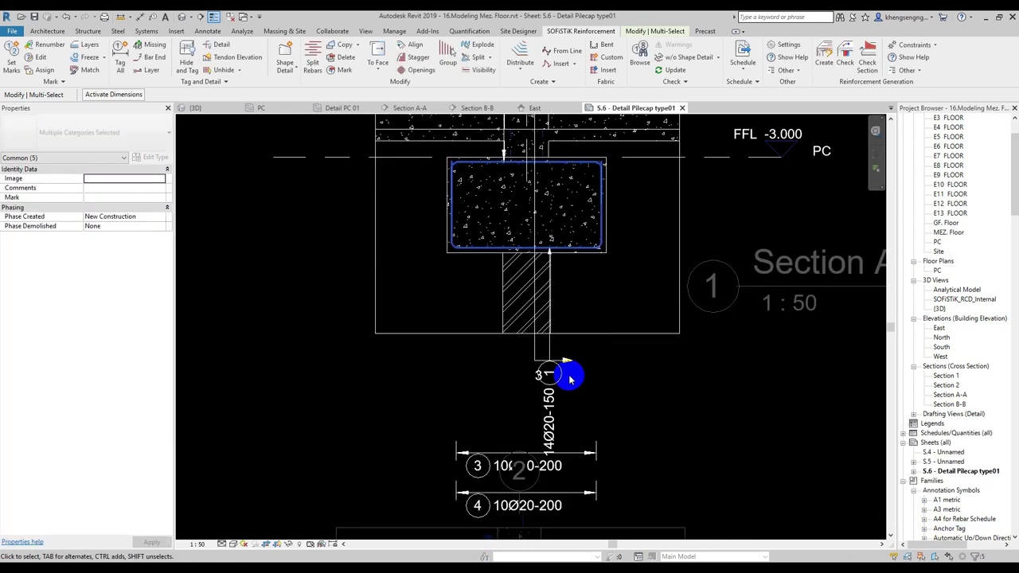
pyautogui.click(547, 407)
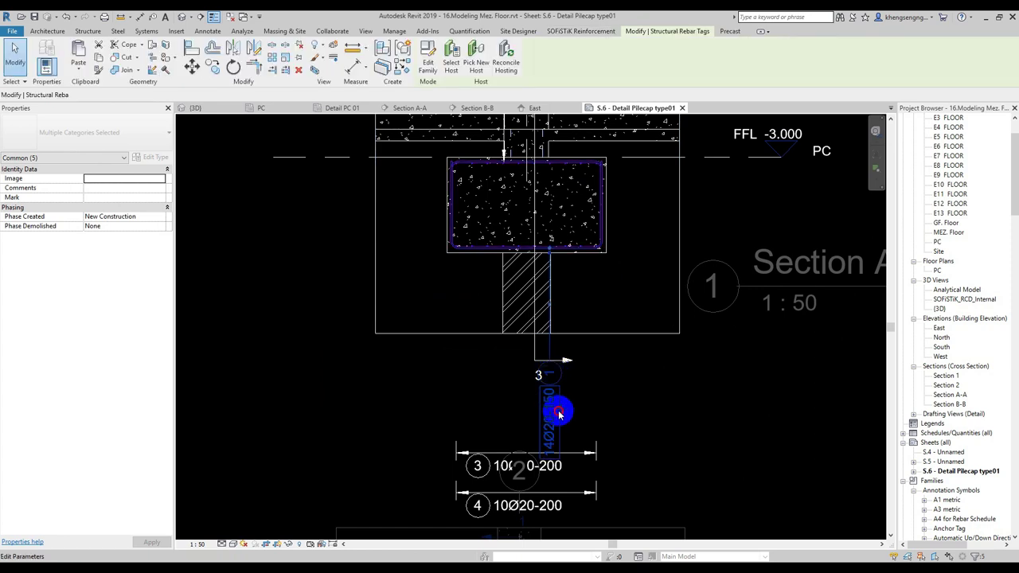
pyautogui.moveTo(620, 272)
pyautogui.mouseDown()
pyautogui.moveTo(629, 291)
pyautogui.moveTo(621, 298)
pyautogui.mouseUp()
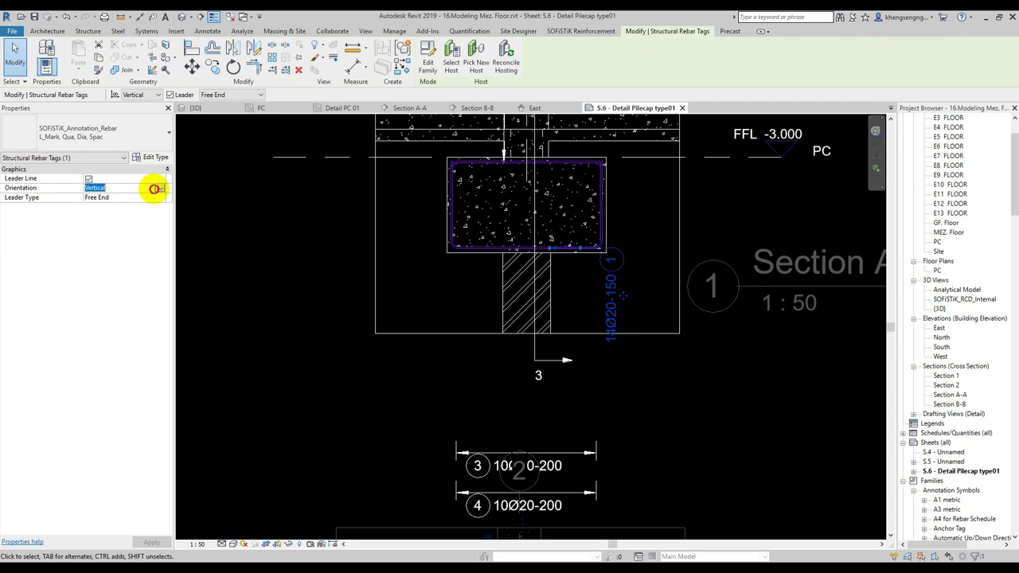
pyautogui.click(99, 197)
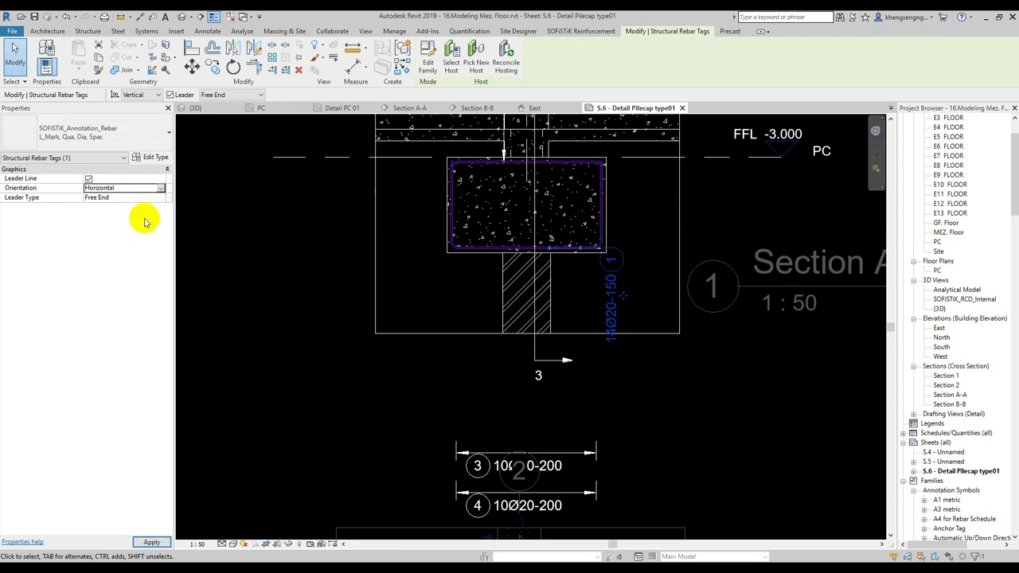
pyautogui.scroll(1, 623, 303)
pyautogui.doubleClick(592, 252)
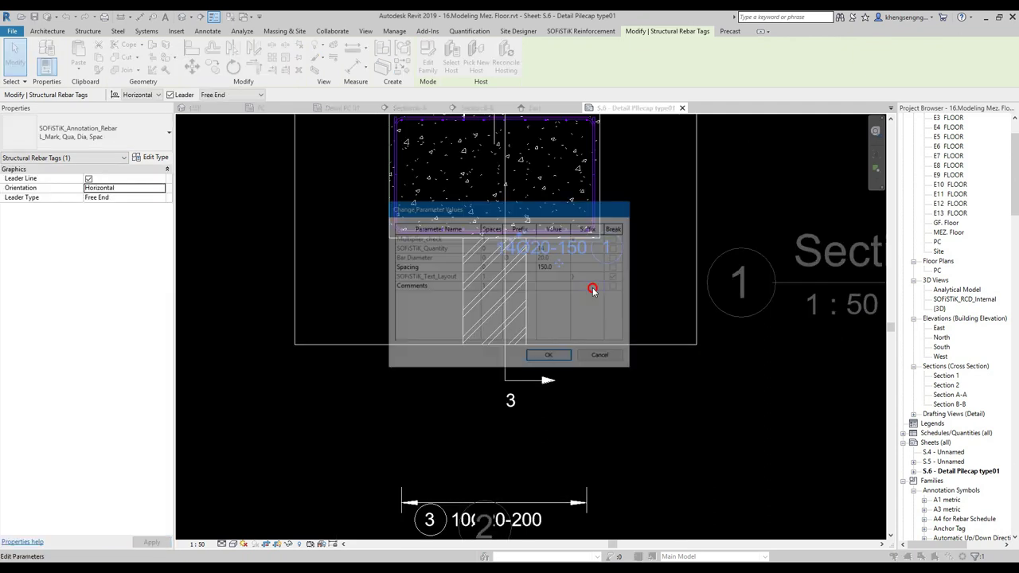
pyautogui.click(603, 357)
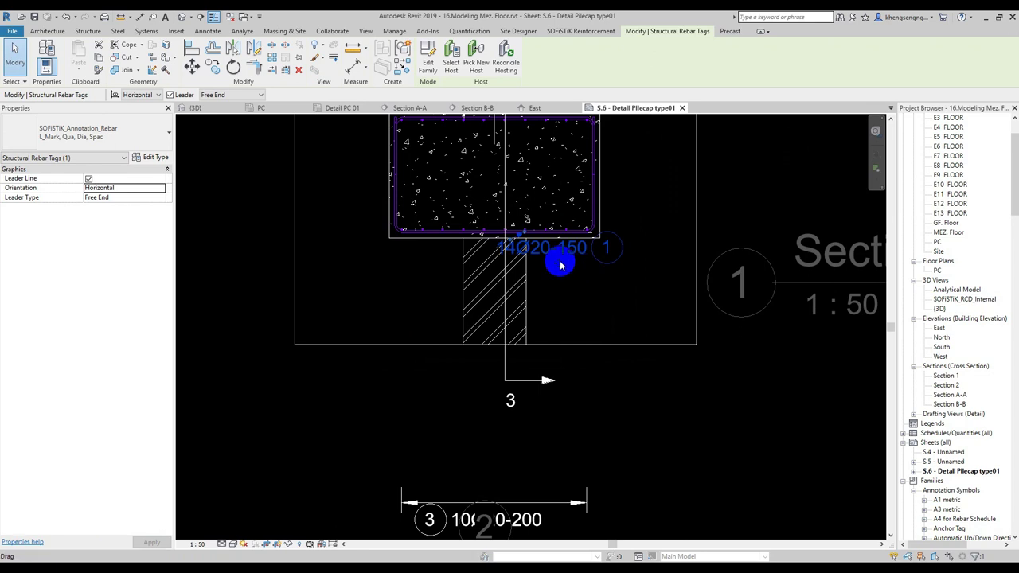
pyautogui.moveTo(559, 266); pyautogui.dragTo(615, 303)
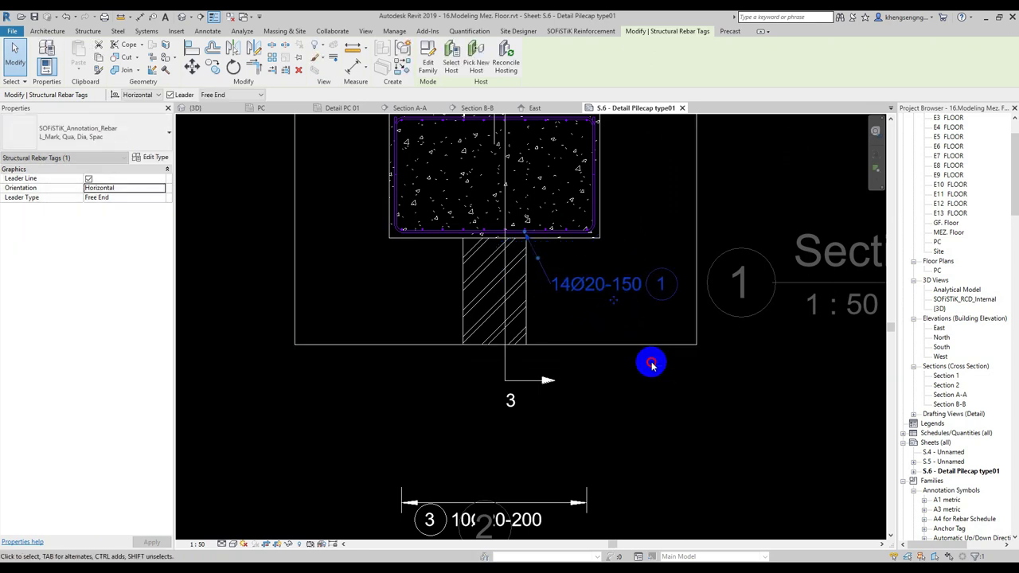
pyautogui.click(712, 375)
# - Pan the view to bring the upper rebar tag near grid B into view
pyautogui.scroll(2, 553, 279)
pyautogui.scroll(2, 534, 266)
pyautogui.scroll(1, 533, 266)
pyautogui.scroll(-1, 485, 257)
pyautogui.moveTo(528, 236); pyautogui.dragTo(556, 408, button='middle')
pyautogui.scroll(-2, 521, 379)
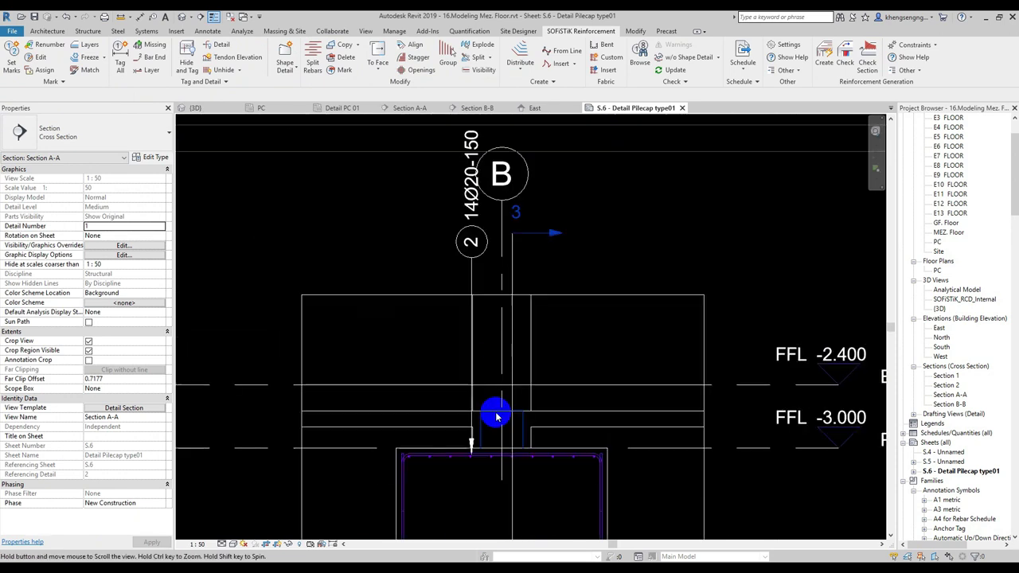
# - Make the 14Ø20-150 tag 2 horizontal and place it above-left of the pile cap
pyautogui.click(476, 253)
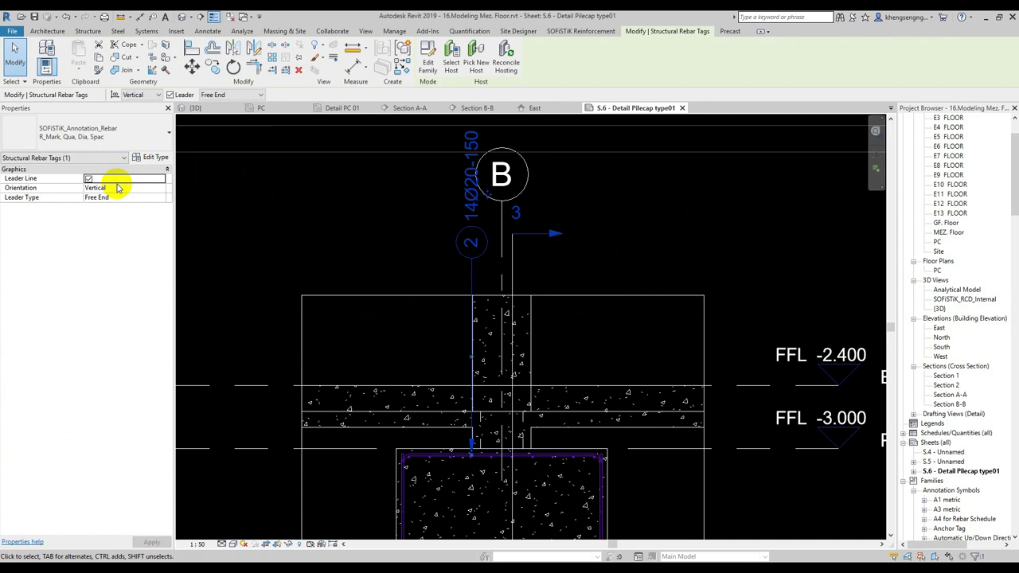
pyautogui.click(160, 190)
pyautogui.click(119, 206)
pyautogui.moveTo(516, 252)
pyautogui.mouseDown()
pyautogui.moveTo(382, 370)
pyautogui.moveTo(332, 369)
pyautogui.mouseUp()
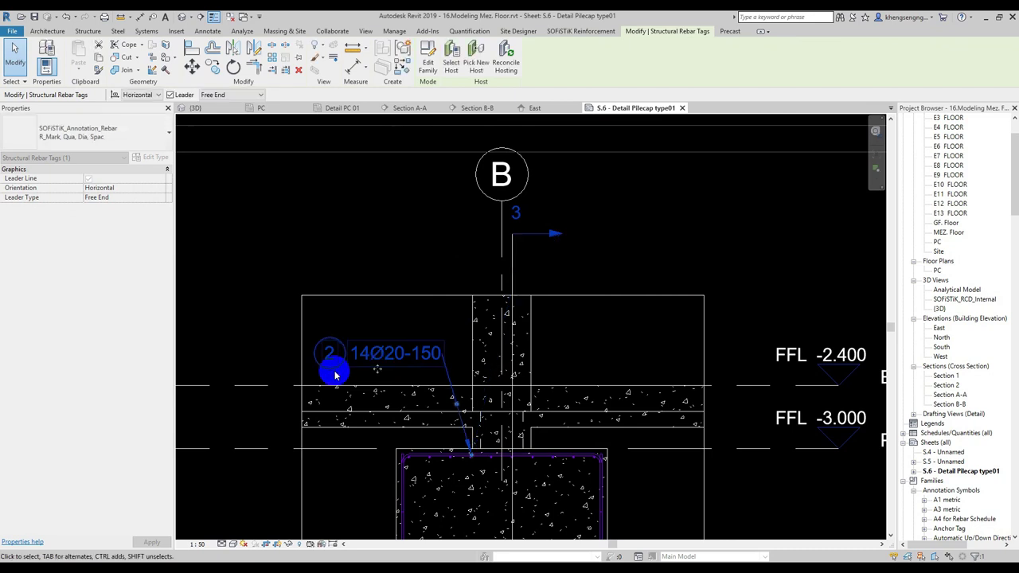
# - In Section A-A, move the 10Ø20-200 annotations 3 and 4 so 4 sits under 3
pyautogui.doubleClick(228, 340)
pyautogui.scroll(-2, 293, 273)
pyautogui.scroll(-1, 293, 274)
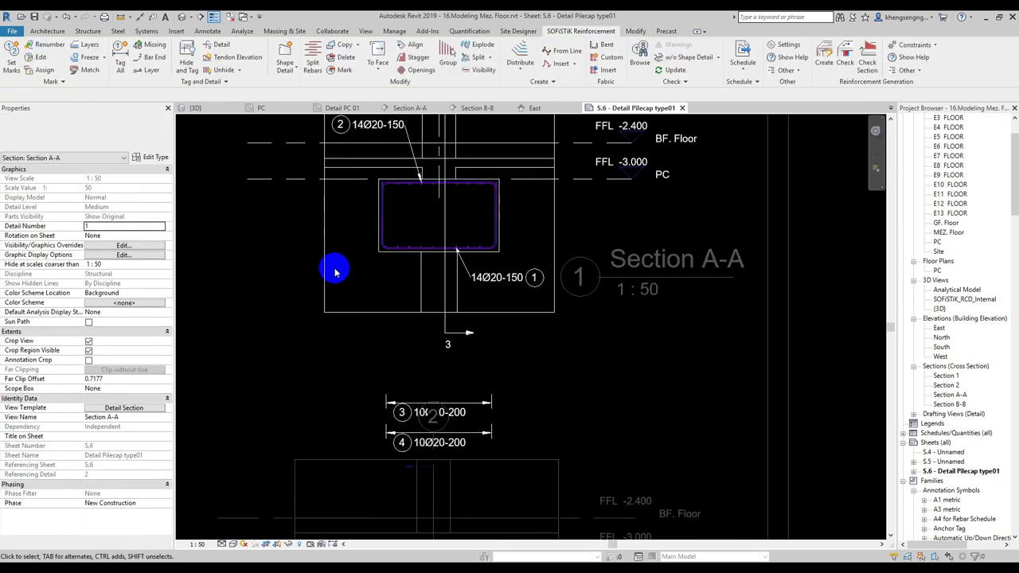
pyautogui.click(400, 409)
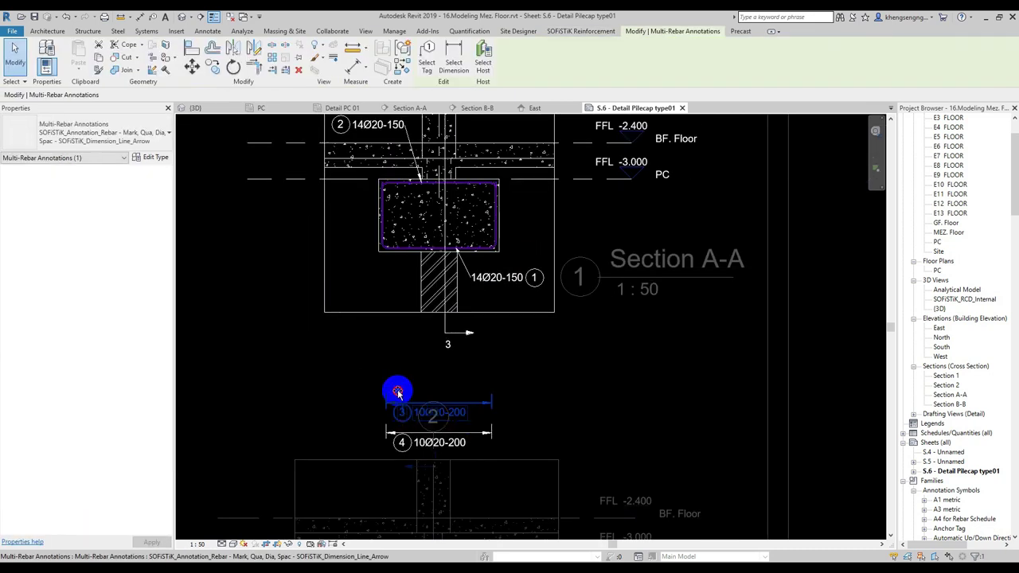
pyautogui.moveTo(398, 392); pyautogui.dragTo(398, 358)
pyautogui.moveTo(391, 417); pyautogui.dragTo(398, 382)
# - Inspect the Section A-A tags, then return to the whole sheet
pyautogui.doubleClick(610, 406)
pyautogui.scroll(3, 438, 318)
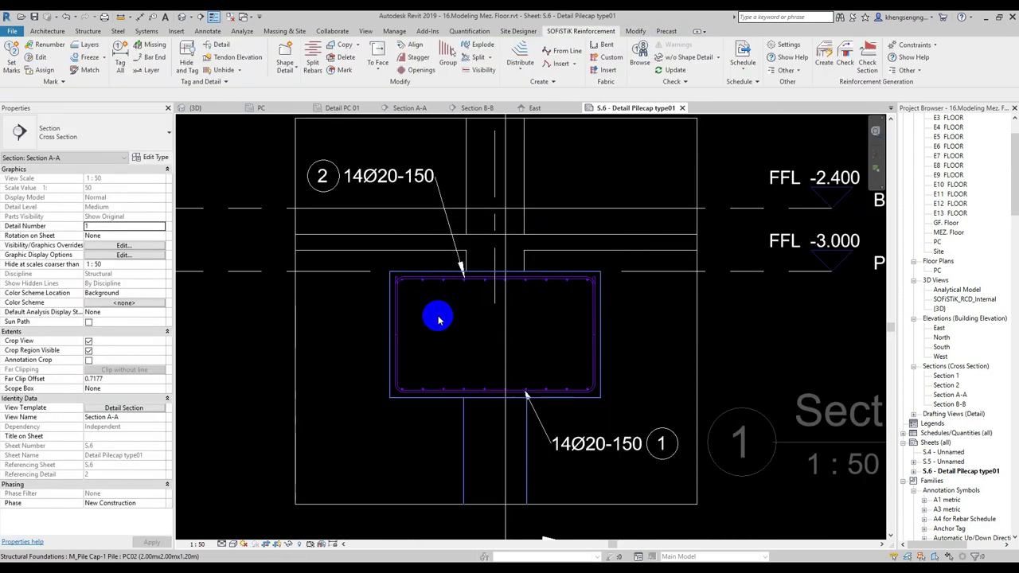
pyautogui.scroll(-1, 438, 318)
pyautogui.scroll(-1, 446, 346)
pyautogui.scroll(-2, 448, 353)
pyautogui.scroll(-1, 449, 289)
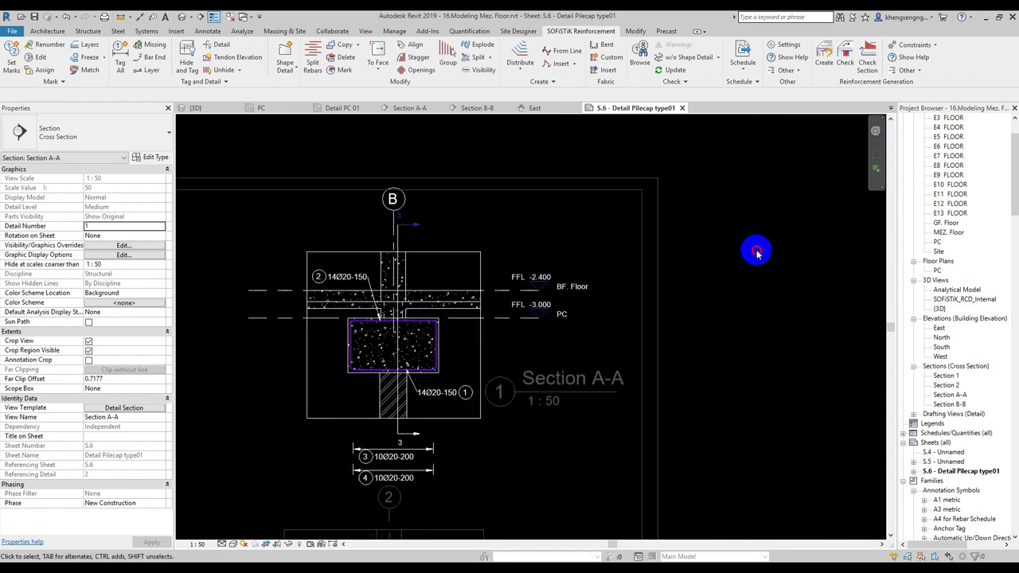
pyautogui.doubleClick(756, 252)
pyautogui.scroll(1, 587, 342)
pyautogui.scroll(2, 466, 345)
pyautogui.scroll(2, 508, 382)
pyautogui.scroll(-1, 502, 362)
pyautogui.scroll(-2, 542, 351)
pyautogui.scroll(-2, 510, 398)
# - Activate the Section B-B view and select its reinforcement
pyautogui.moveTo(455, 432)
pyautogui.mouseDown(button='middle')
pyautogui.moveTo(563, 428)
pyautogui.moveTo(489, 391)
pyautogui.mouseUp(button='middle')
pyautogui.scroll(-1, 489, 391)
pyautogui.scroll(1, 603, 409)
pyautogui.doubleClick(603, 410)
pyautogui.scroll(2, 609, 390)
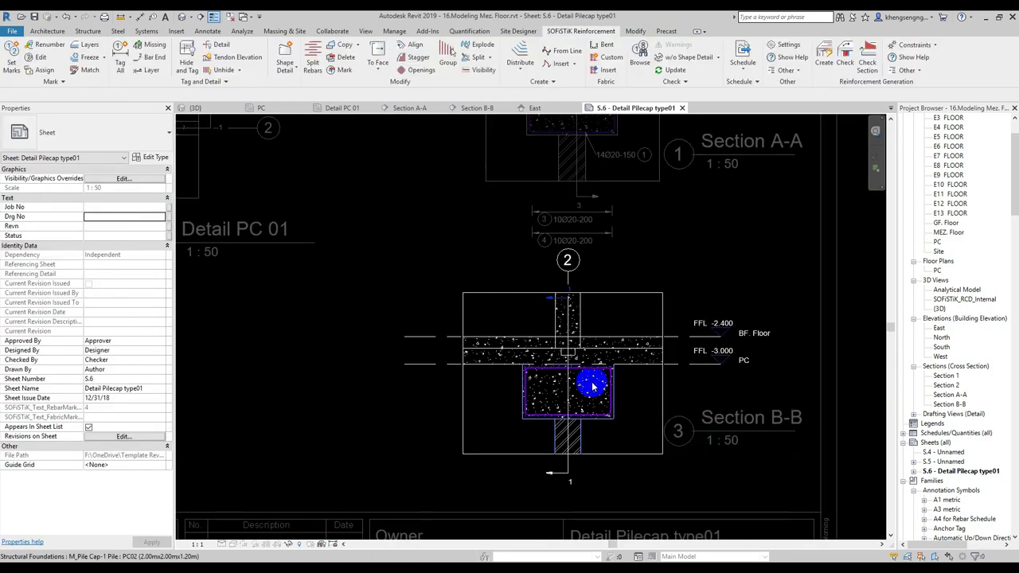
pyautogui.scroll(2, 592, 386)
pyautogui.click(664, 462)
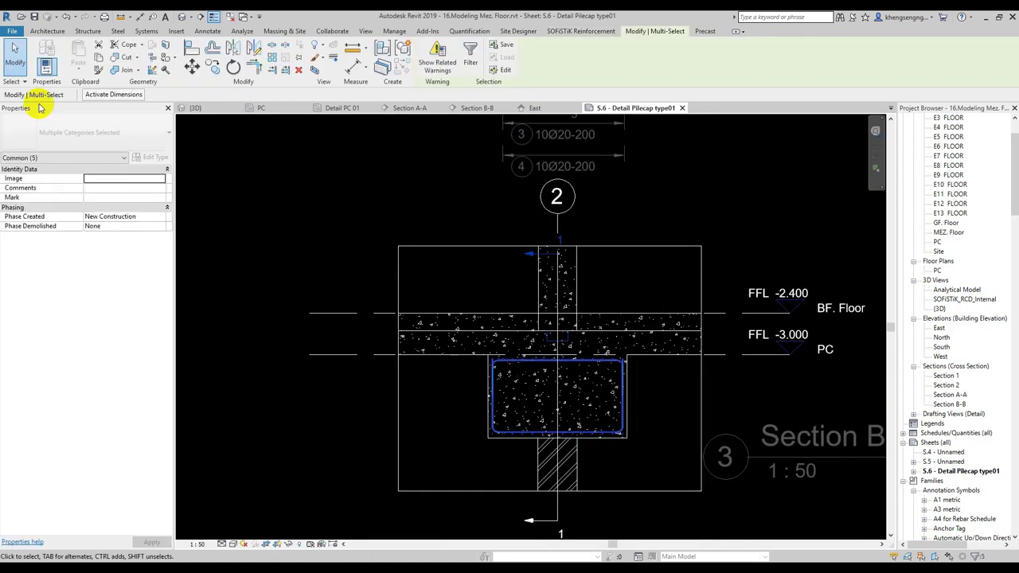
# - Run SOFiSTiK Reinforcement > Assign on the Section B-B bars for sheet S.6 - Detail Pilecap type01
pyautogui.click(549, 32)
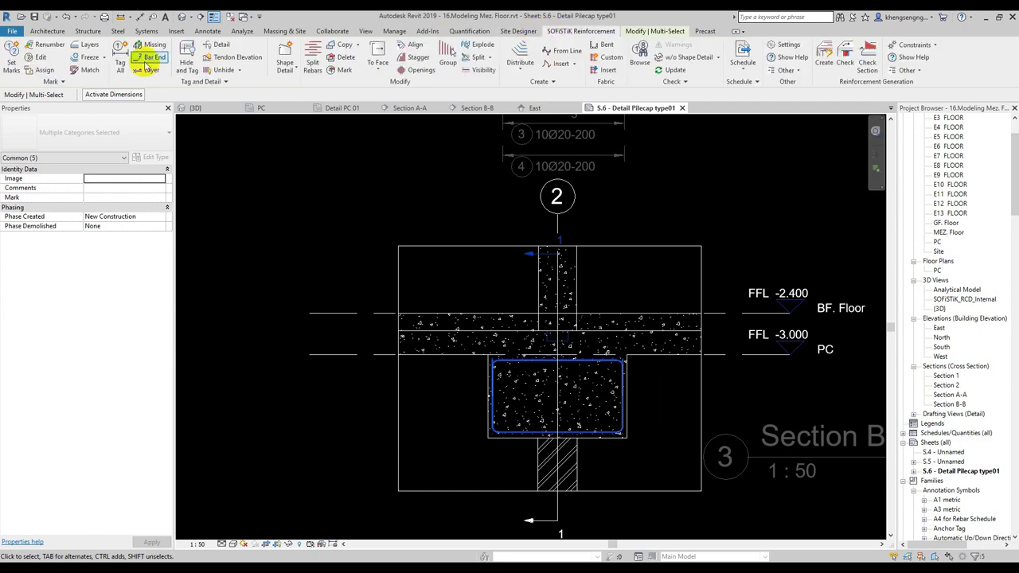
pyautogui.click(34, 72)
pyautogui.click(518, 357)
pyautogui.click(10, 57)
pyautogui.click(487, 368)
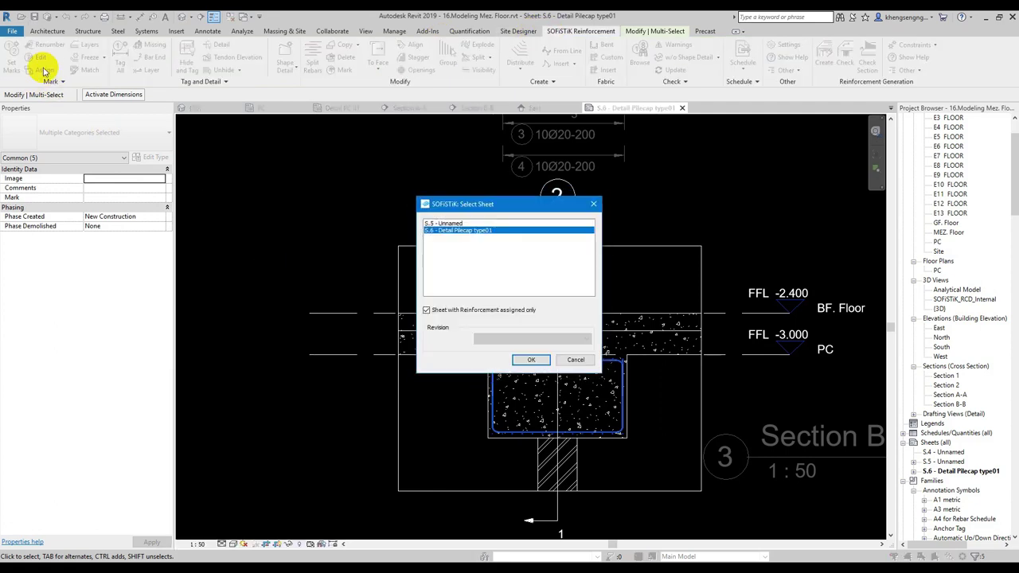
pyautogui.click(532, 360)
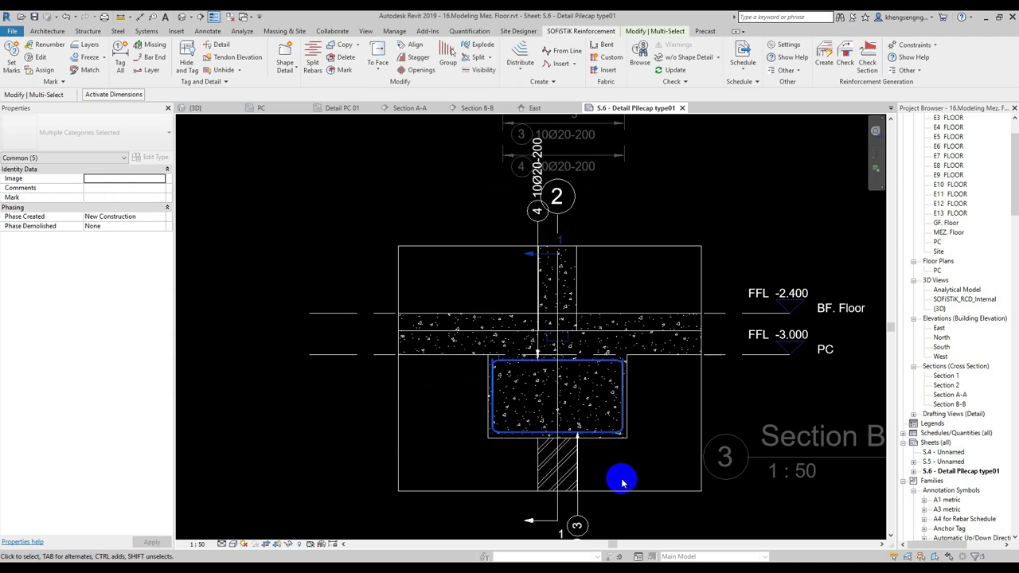
pyautogui.scroll(1, 619, 478)
pyautogui.moveTo(619, 478); pyautogui.dragTo(610, 301, button='middle')
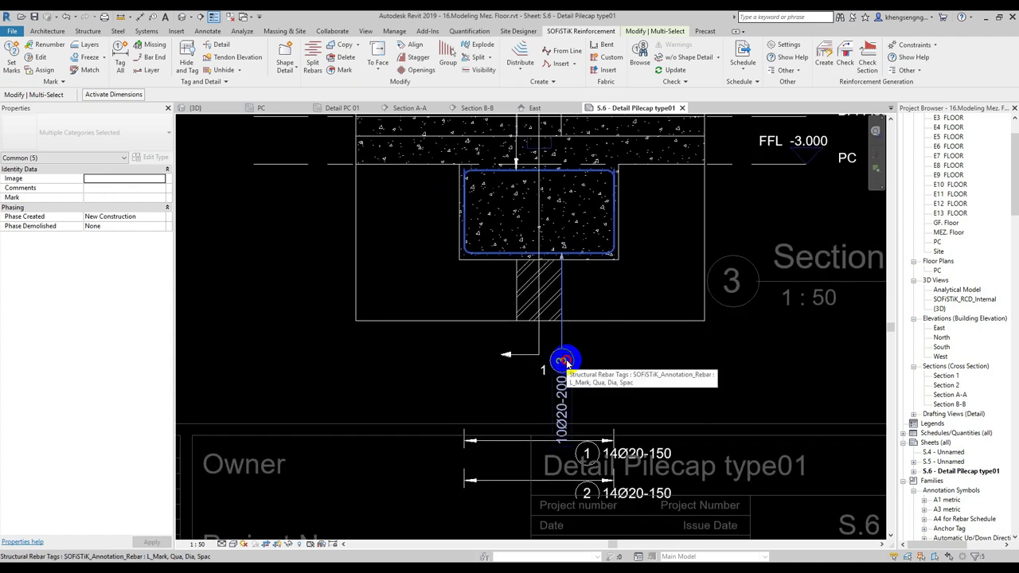
# - Make the 10Ø20-200 tag 3 horizontal and place it beside the pile cap
pyautogui.click(567, 363)
pyautogui.click(141, 101)
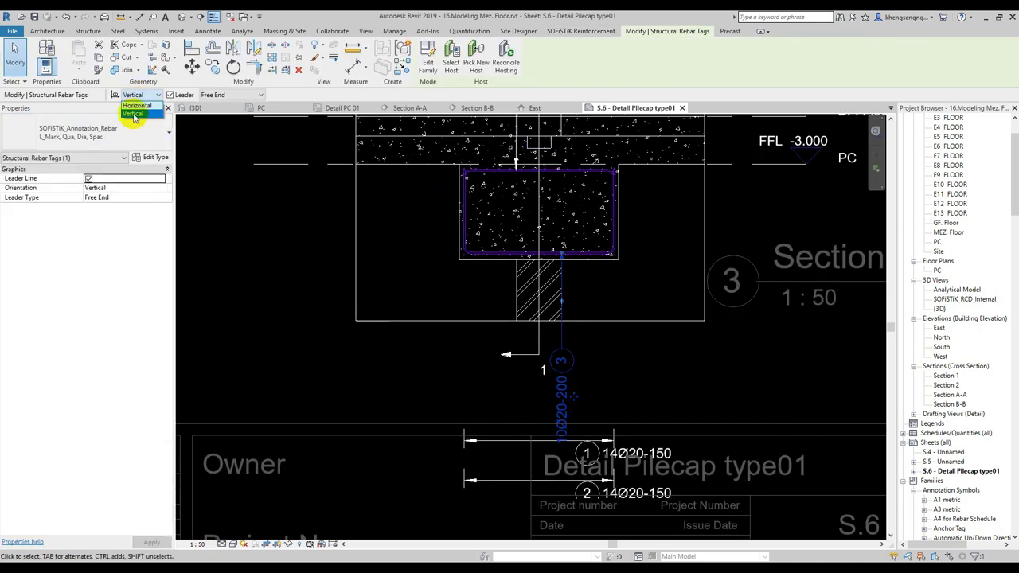
pyautogui.click(137, 106)
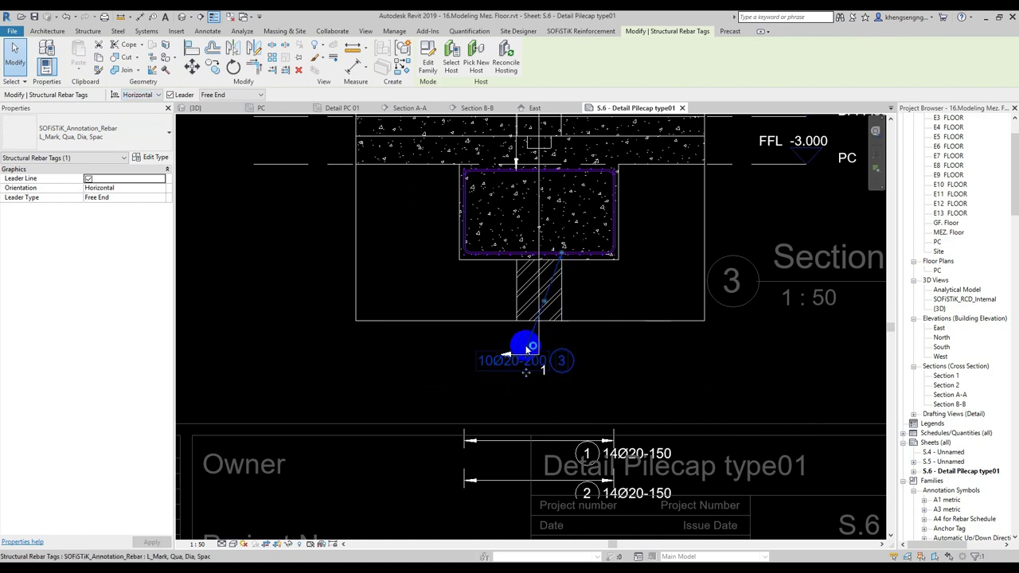
pyautogui.moveTo(526, 369); pyautogui.dragTo(620, 304)
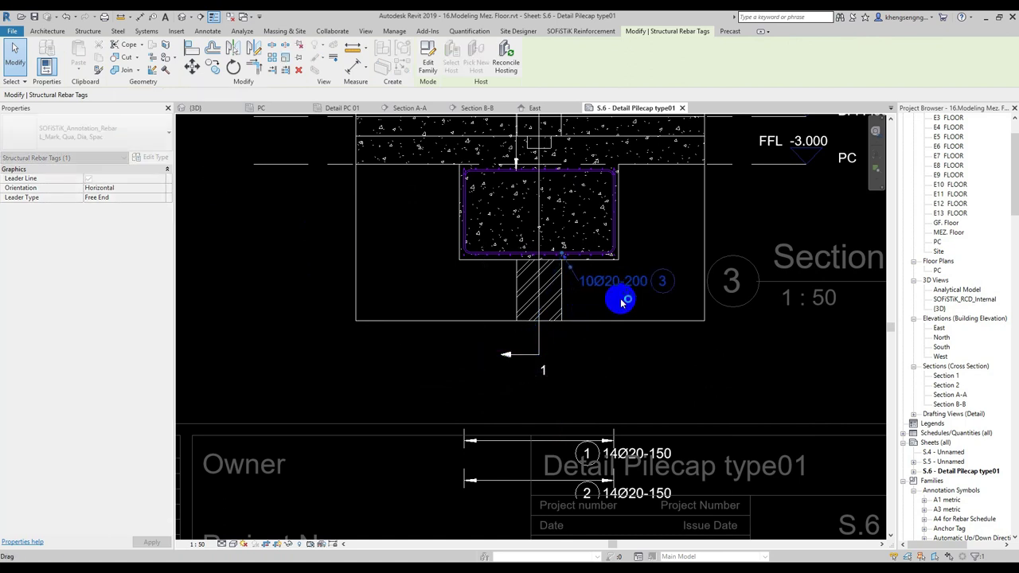
pyautogui.scroll(5, 562, 257)
pyautogui.scroll(-1, 432, 292)
pyautogui.scroll(-2, 392, 364)
pyautogui.click(392, 365)
pyautogui.scroll(2, 467, 416)
pyautogui.scroll(2, 485, 186)
pyautogui.scroll(2, 496, 278)
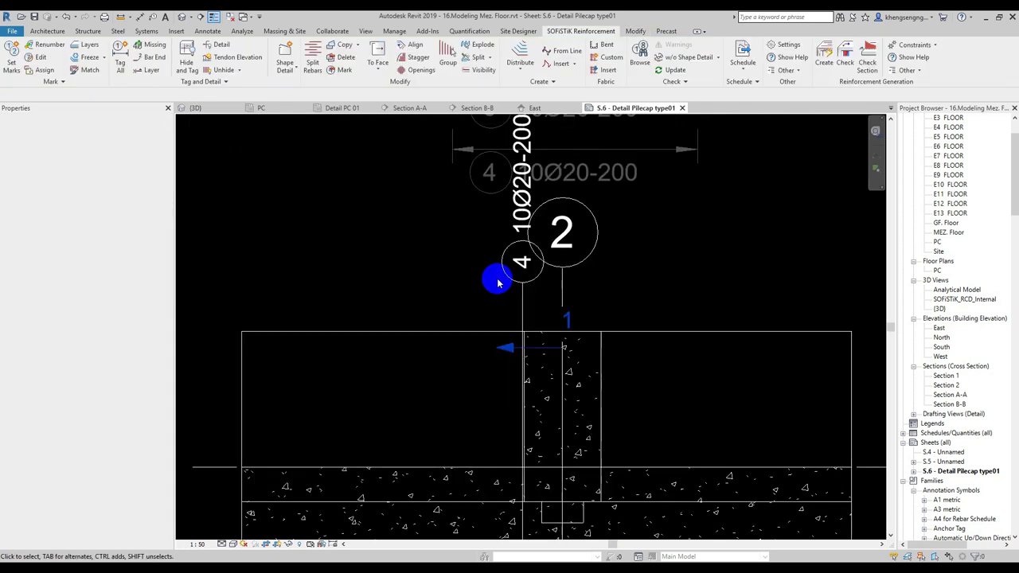
# - Make the 10Ø20-200 tag 4 horizontal and place it over the beam
pyautogui.click(502, 262)
pyautogui.click(141, 103)
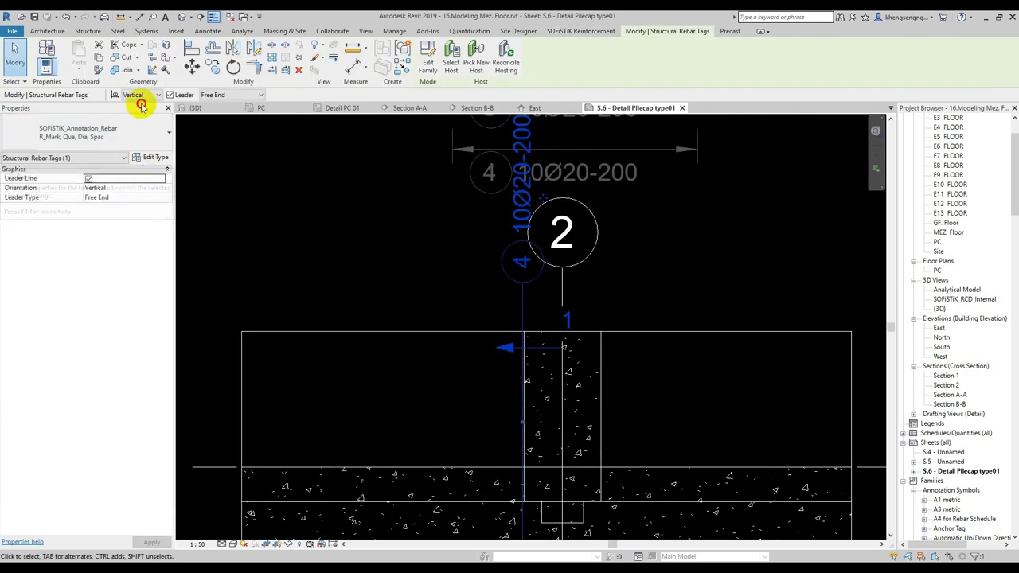
pyautogui.click(137, 102)
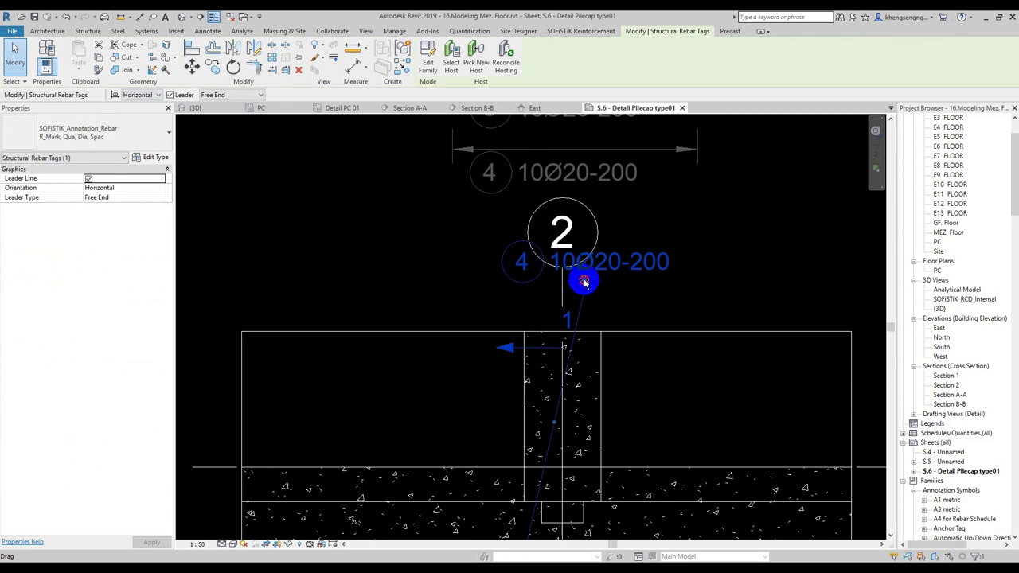
pyautogui.moveTo(585, 283); pyautogui.dragTo(358, 432)
pyautogui.press('Escape')
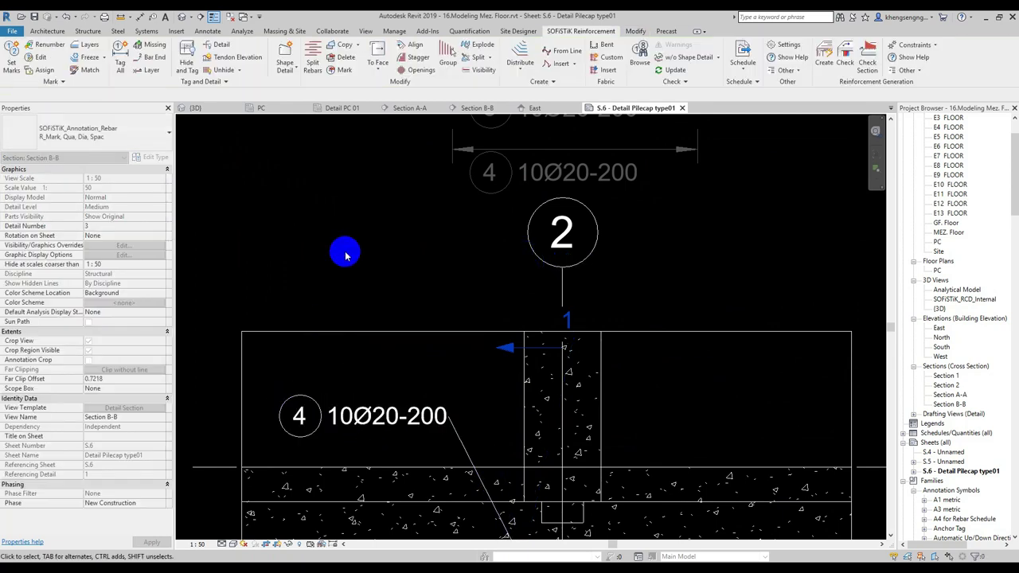
pyautogui.scroll(-3, 346, 254)
pyautogui.click(445, 200)
pyautogui.moveTo(445, 200)
pyautogui.mouseDown()
pyautogui.moveTo(409, 207)
pyautogui.moveTo(409, 222)
pyautogui.mouseUp()
pyautogui.click(364, 359)
pyautogui.moveTo(391, 409); pyautogui.dragTo(407, 240, button='middle')
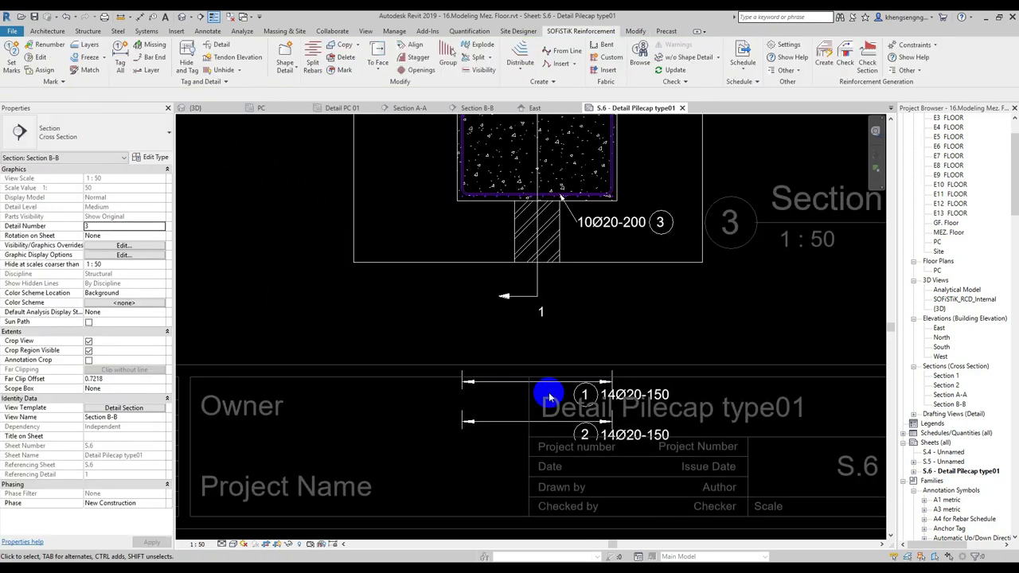
pyautogui.click(532, 388)
# - Move the 14Ø20-150 annotation 1 up out of the title block and check its type settings
pyautogui.moveTo(587, 391); pyautogui.dragTo(589, 294)
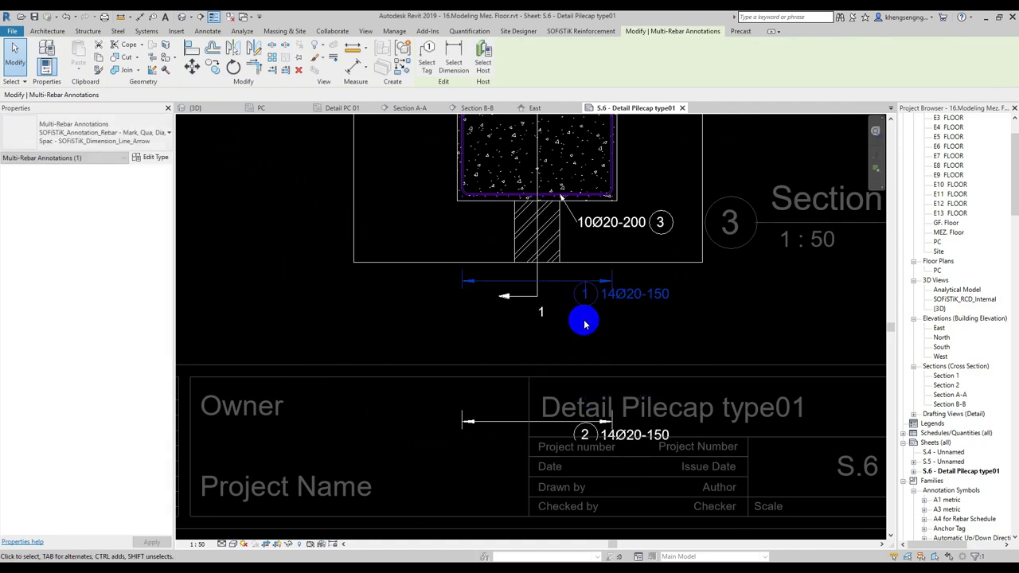
pyautogui.moveTo(585, 296); pyautogui.dragTo(571, 303)
pyautogui.click(585, 295)
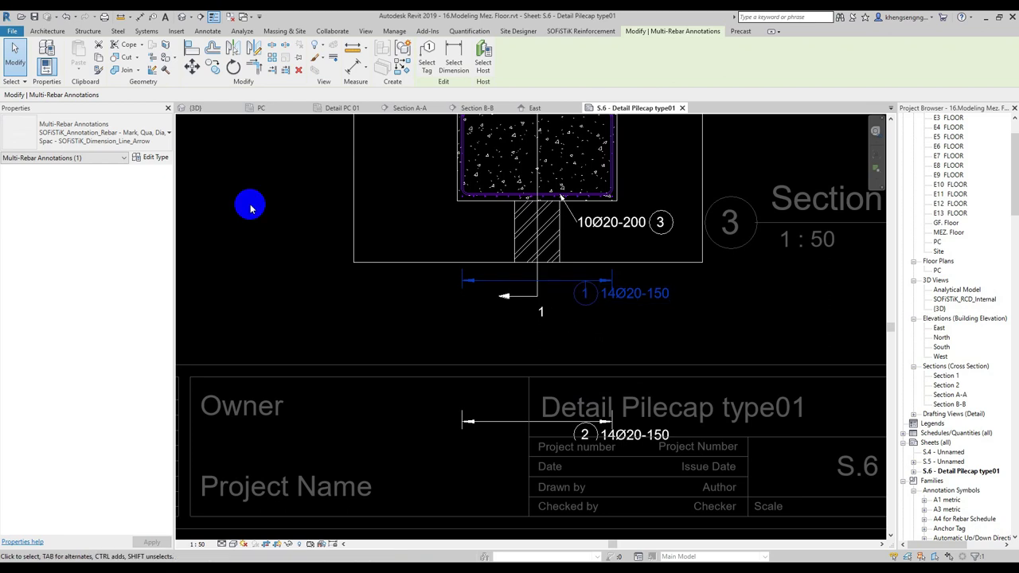
pyautogui.click(471, 348)
pyautogui.click(647, 291)
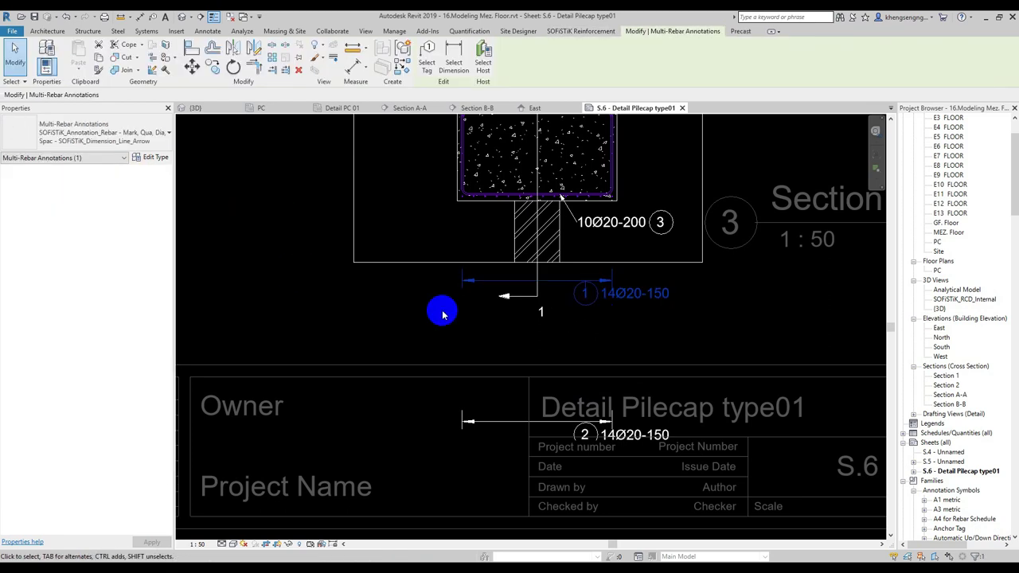
pyautogui.click(152, 161)
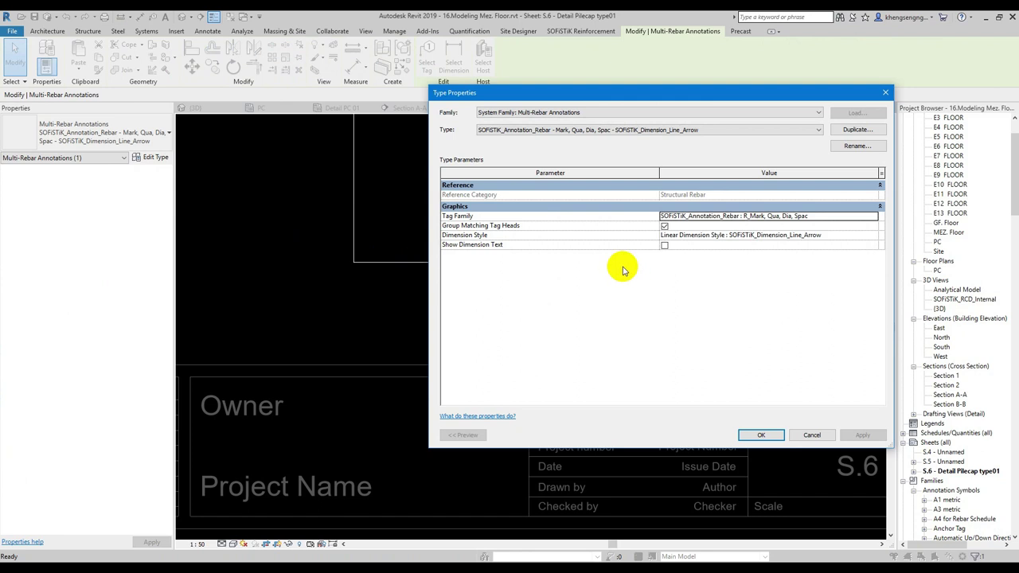
pyautogui.click(682, 237)
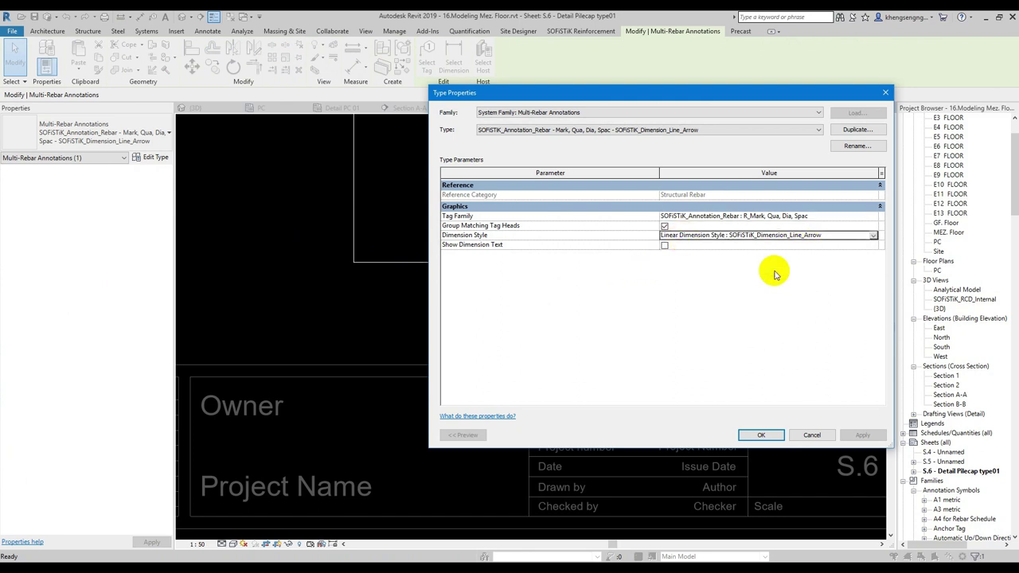
pyautogui.press('Return')
pyautogui.click(716, 321)
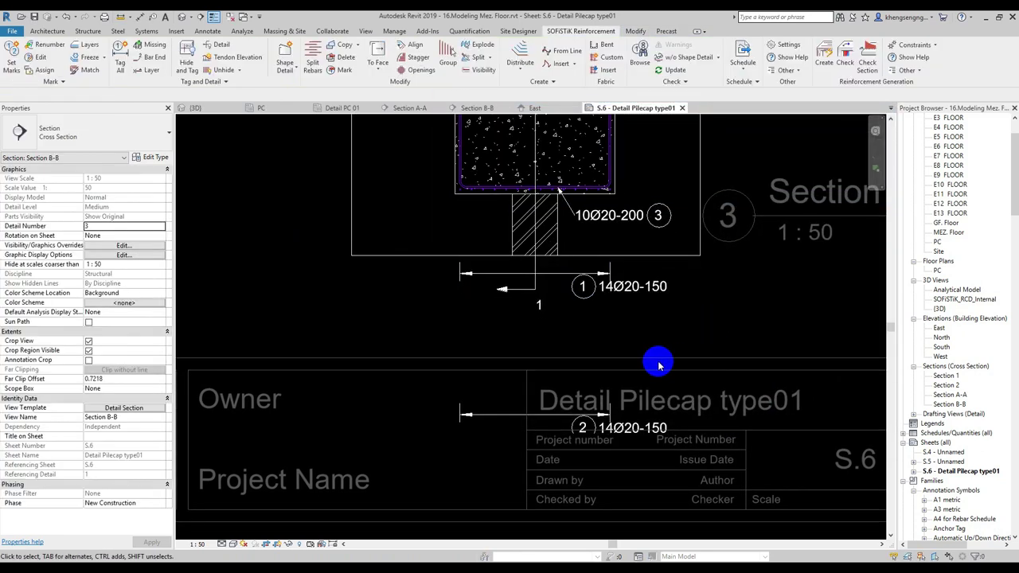
# - Drag the 2 14Ø20-150 annotation up beneath annotation 1
pyautogui.moveTo(596, 410); pyautogui.dragTo(607, 326)
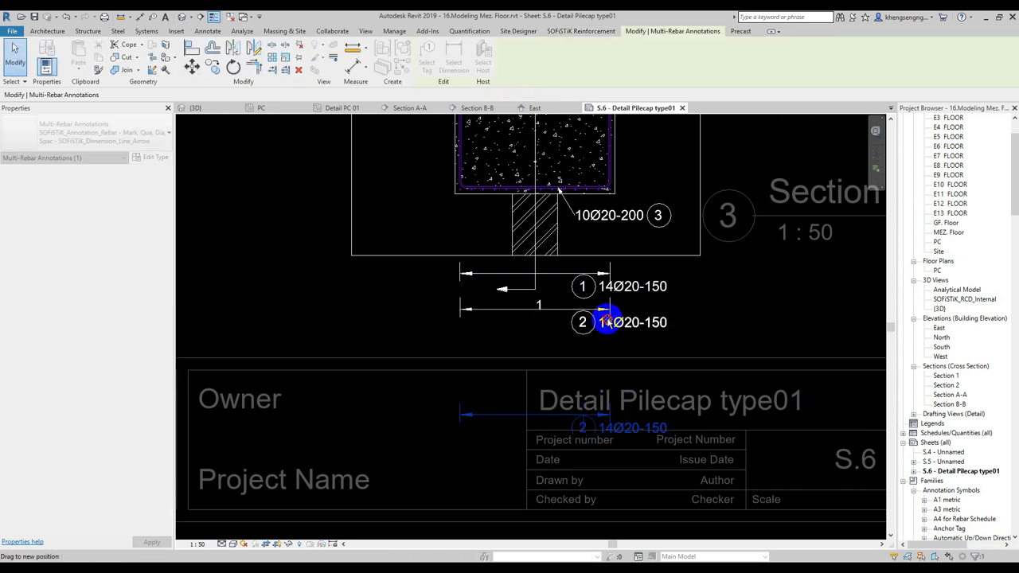
pyautogui.click(717, 319)
pyautogui.scroll(-3, 596, 337)
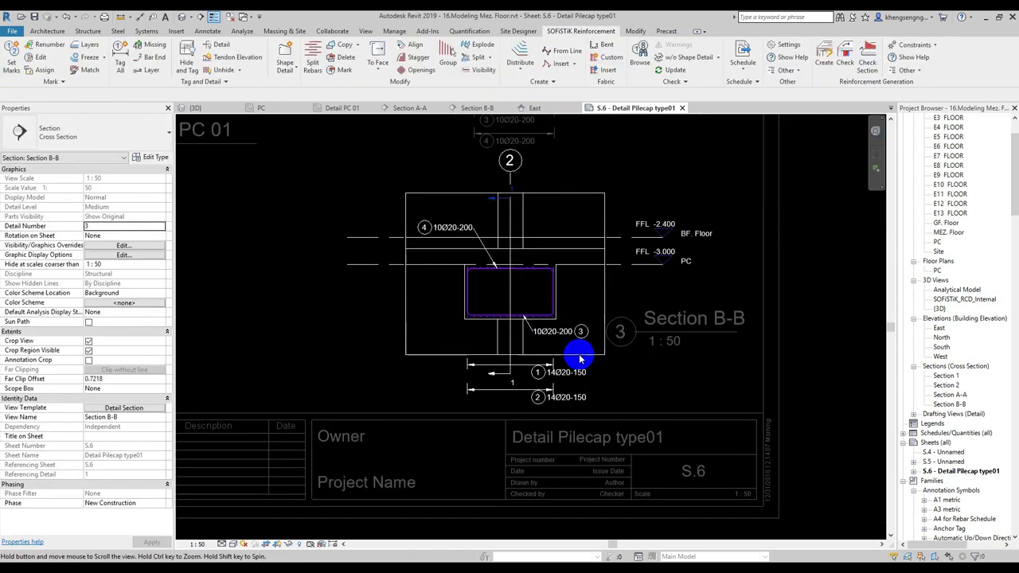
# - Activate the Detail PC 01 plan and recentre the pile cap in view
pyautogui.doubleClick(789, 267)
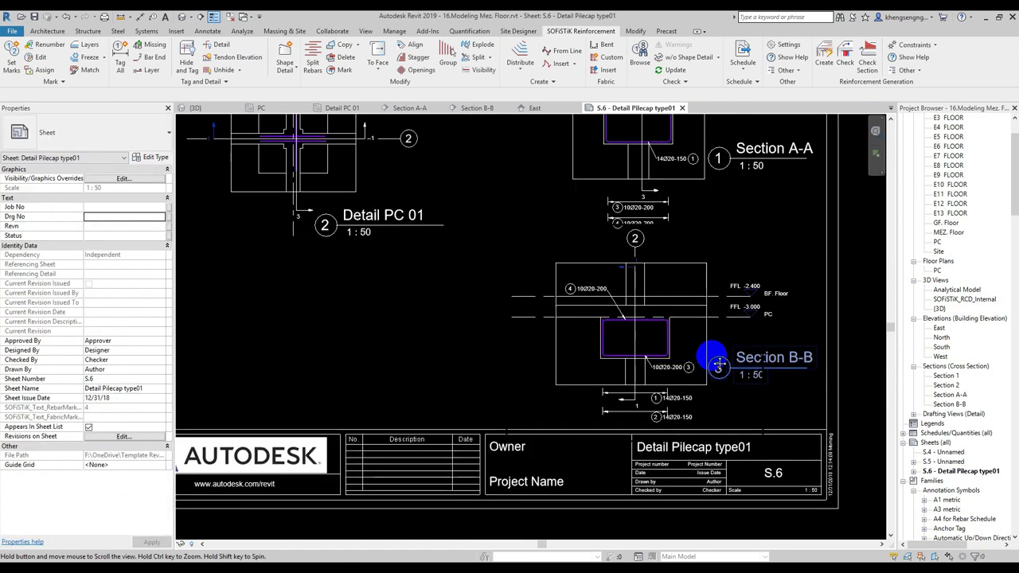
pyautogui.scroll(2, 637, 335)
pyautogui.doubleClick(501, 230)
pyautogui.scroll(3, 446, 175)
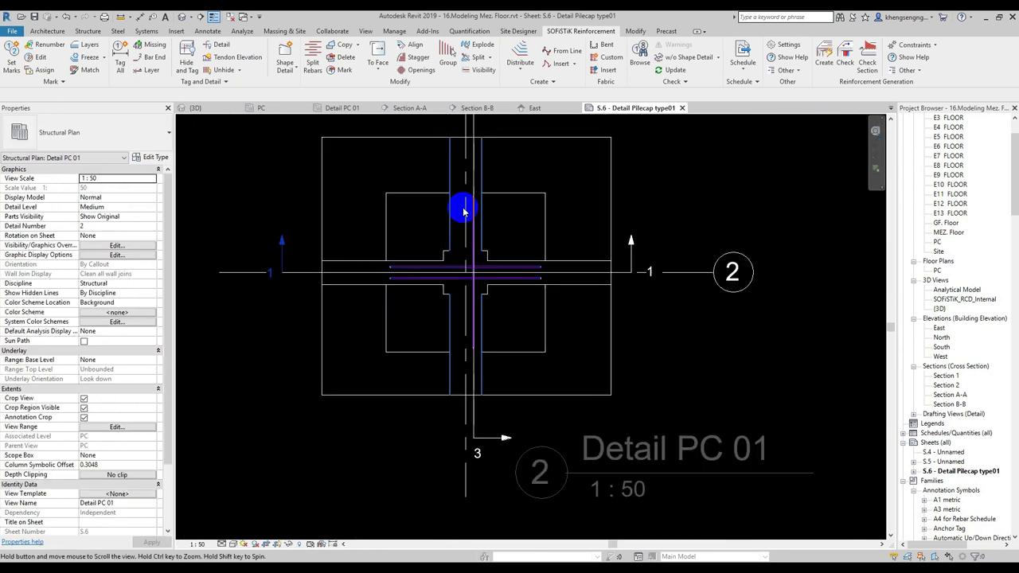
pyautogui.moveTo(391, 200); pyautogui.dragTo(629, 419)
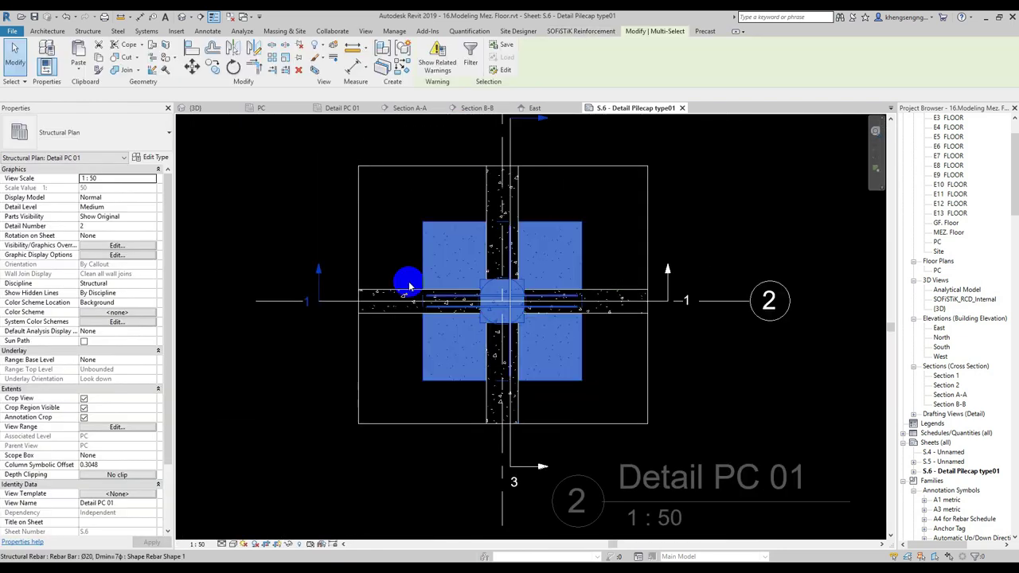
pyautogui.click(563, 31)
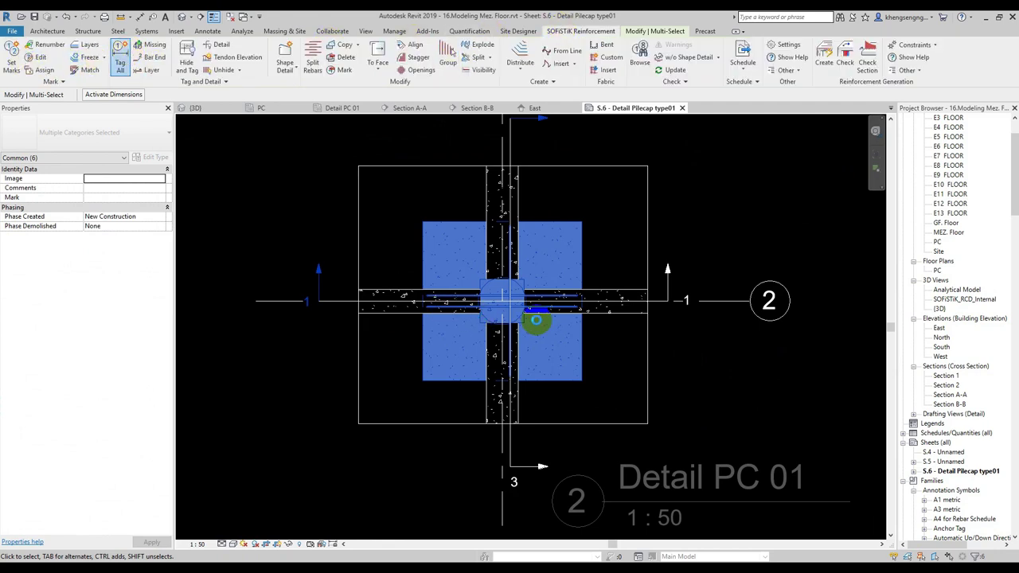
pyautogui.click(587, 280)
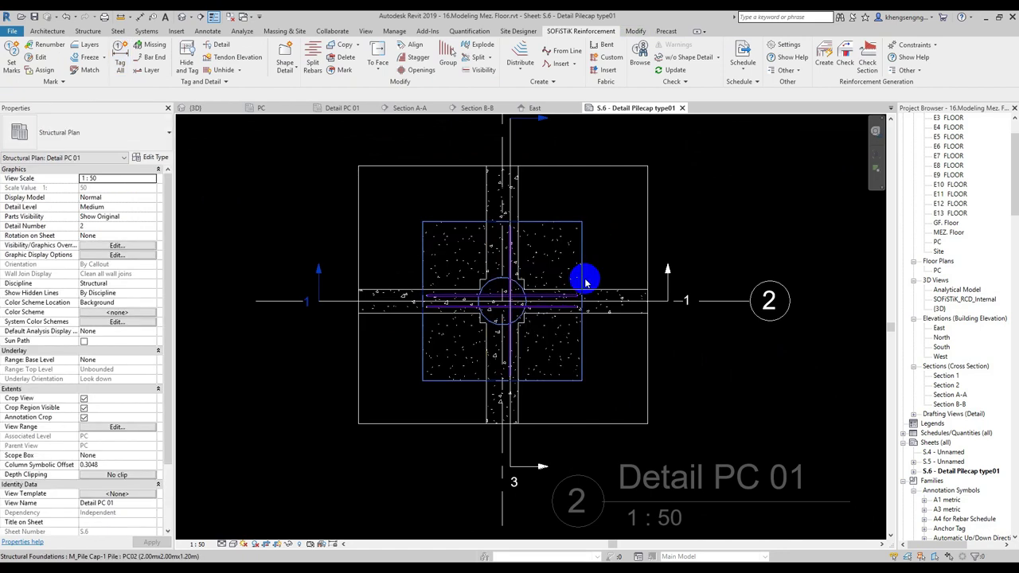
pyautogui.scroll(3, 553, 314)
pyautogui.scroll(-3, 573, 364)
pyautogui.moveTo(574, 364); pyautogui.dragTo(564, 167, button='middle')
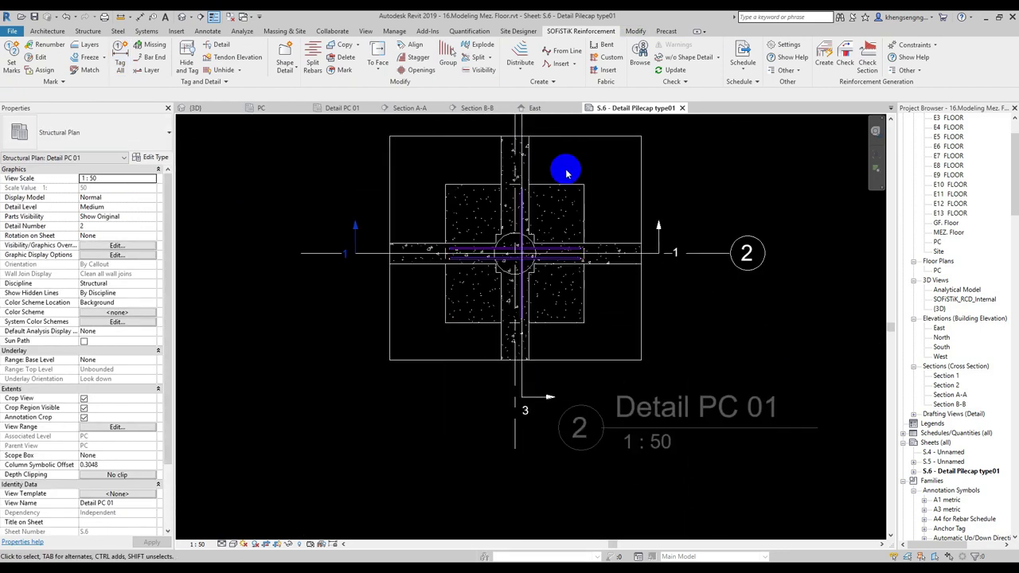
pyautogui.scroll(2, 514, 220)
pyautogui.scroll(1, 512, 241)
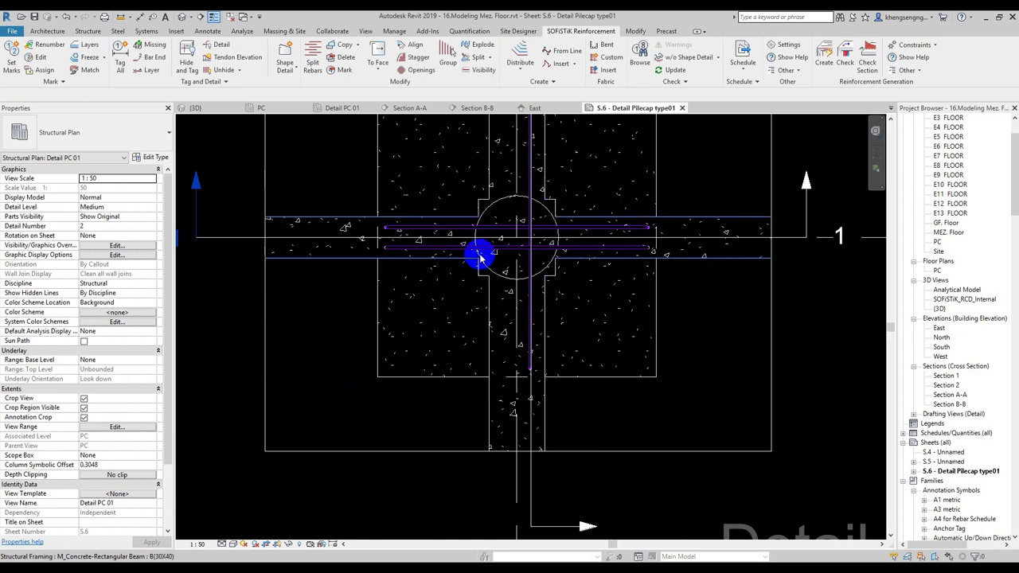
# - Set the pile-cap rebar to display solid and unobscured with SOFiSTiK Visibility
pyautogui.click(480, 254)
pyautogui.scroll(-2, 474, 271)
pyautogui.press('Escape')
pyautogui.moveTo(387, 136); pyautogui.dragTo(607, 403)
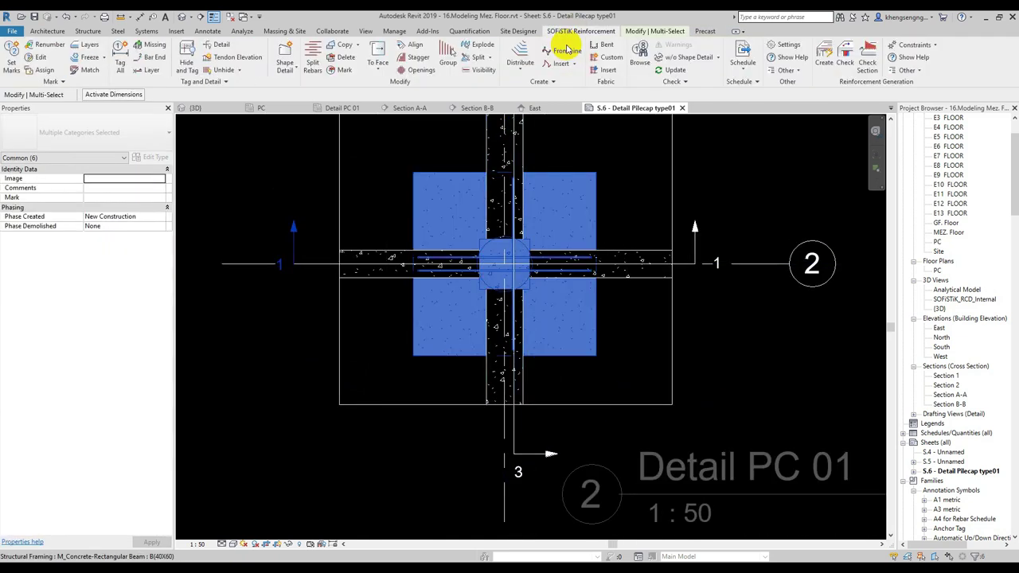
pyautogui.click(480, 71)
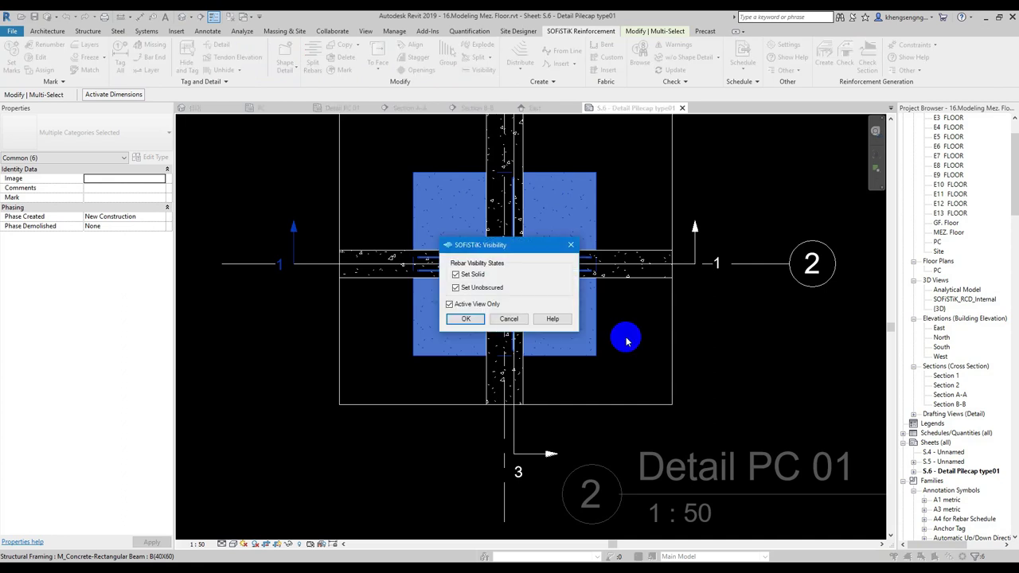
pyautogui.click(471, 320)
pyautogui.click(663, 309)
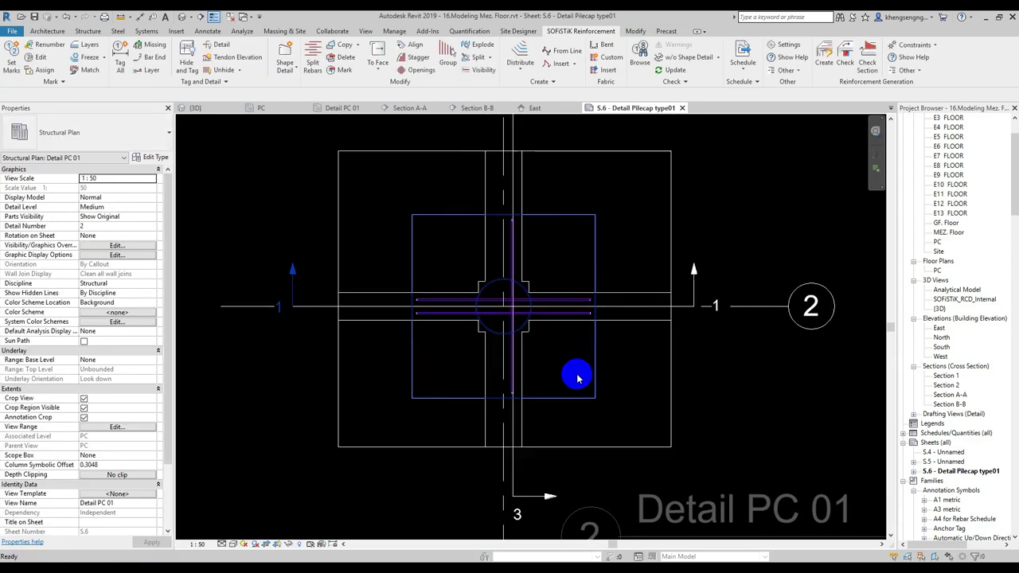
# - Filter the window selection to Structural Rebar and hide those elements in the view
pyautogui.moveTo(383, 204); pyautogui.dragTo(667, 426)
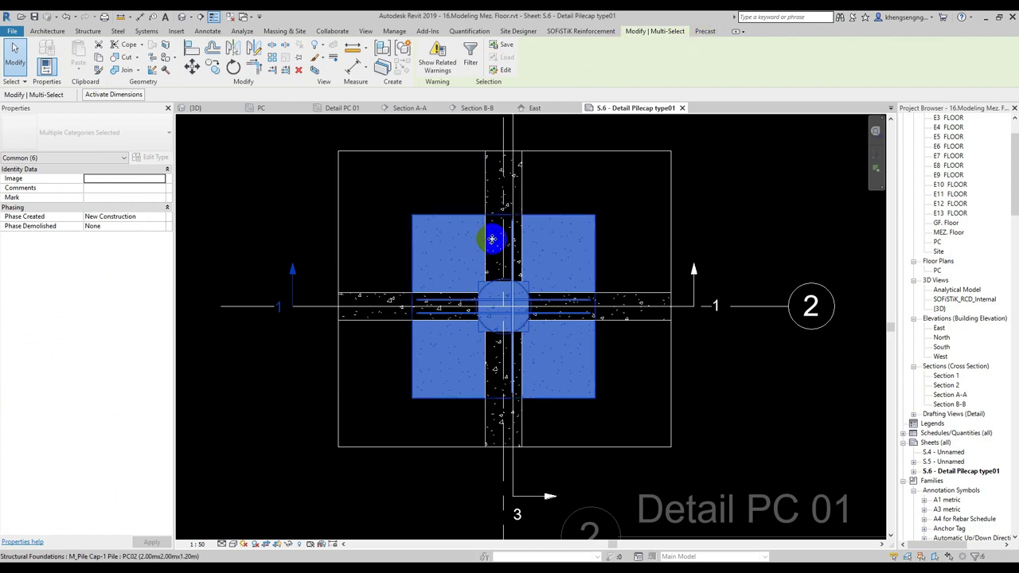
pyautogui.click(483, 79)
pyautogui.click(604, 173)
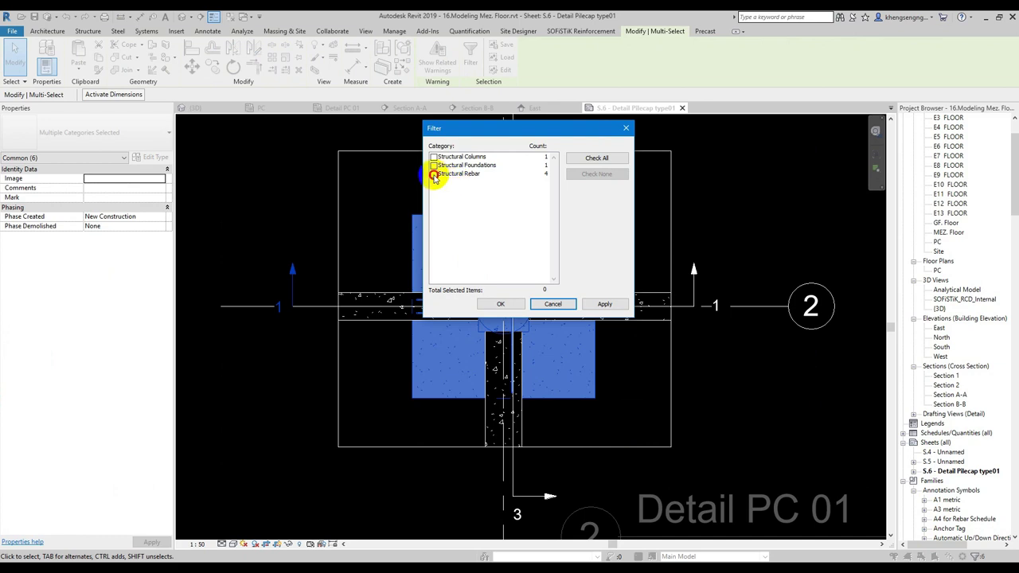
pyautogui.click(501, 303)
pyautogui.rightClick(386, 197)
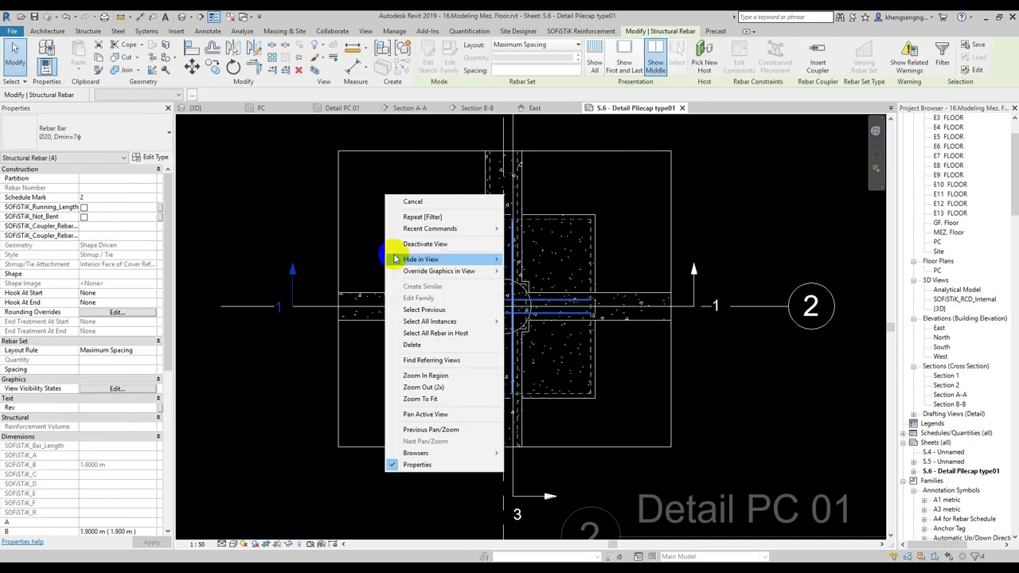
pyautogui.moveTo(422, 259)
pyautogui.click(532, 259)
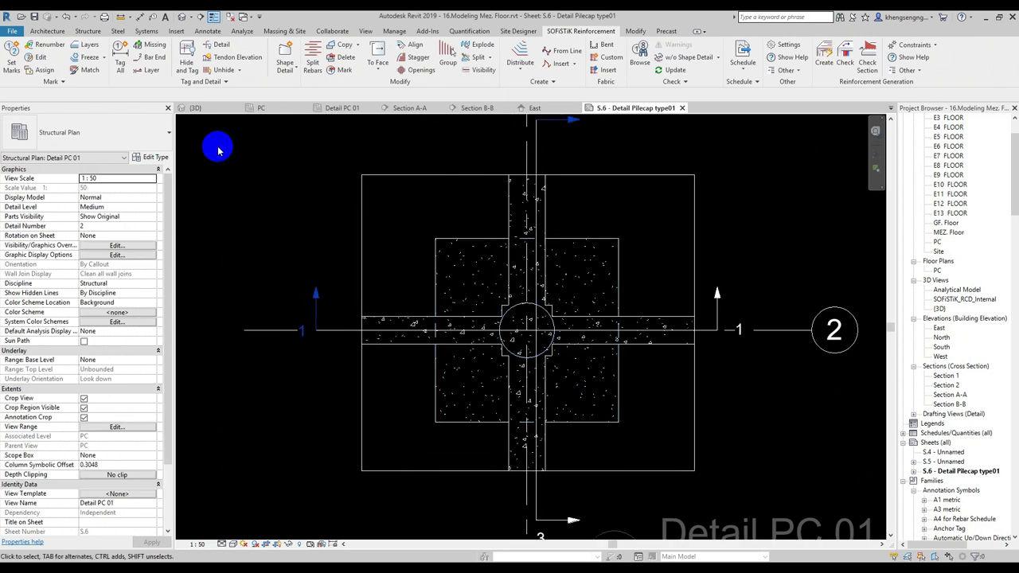
# - Dimension the pile cap's top: 0.800, 0.400 and 0.800 segments plus a 2.000 overall
pyautogui.click(143, 16)
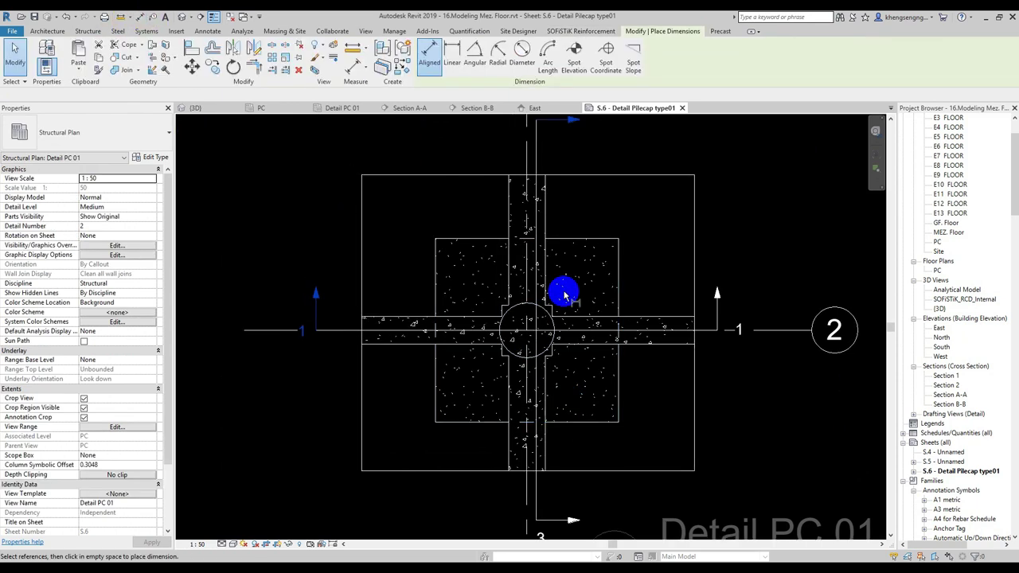
pyautogui.scroll(2, 561, 287)
pyautogui.click(491, 233)
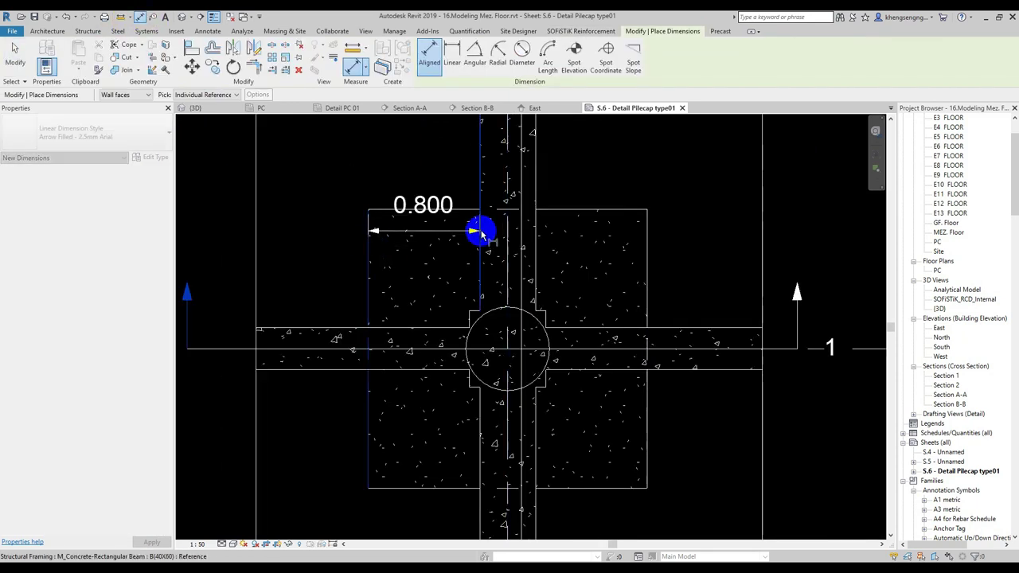
pyautogui.click(443, 177)
pyautogui.click(482, 238)
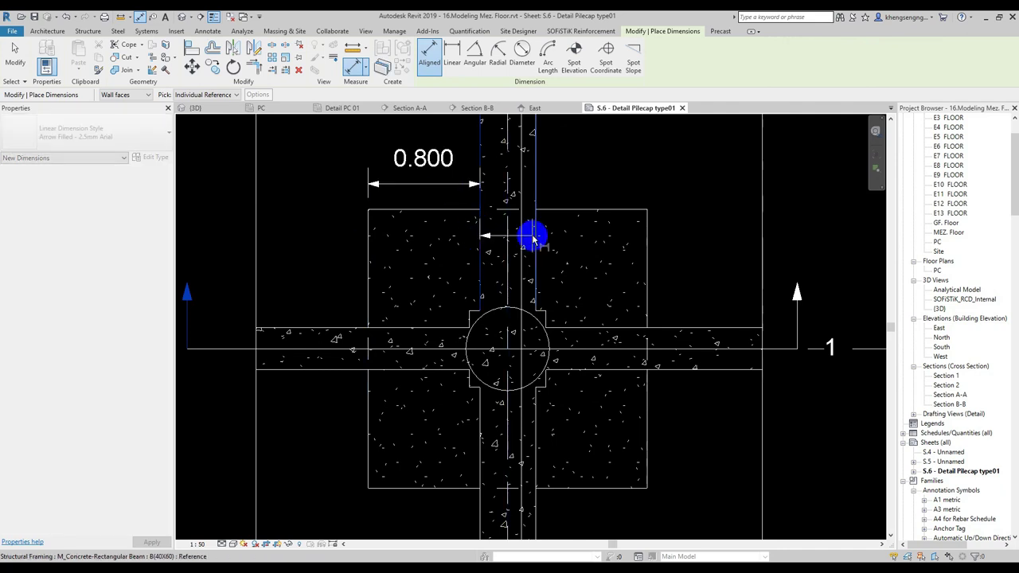
pyautogui.click(536, 236)
pyautogui.click(425, 180)
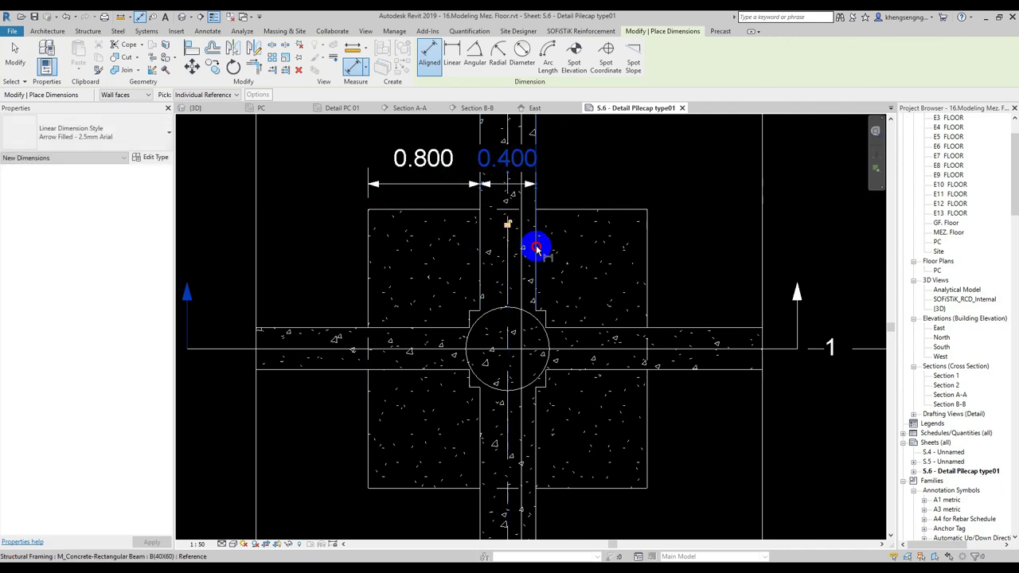
pyautogui.click(537, 246)
pyautogui.click(646, 249)
pyautogui.click(436, 183)
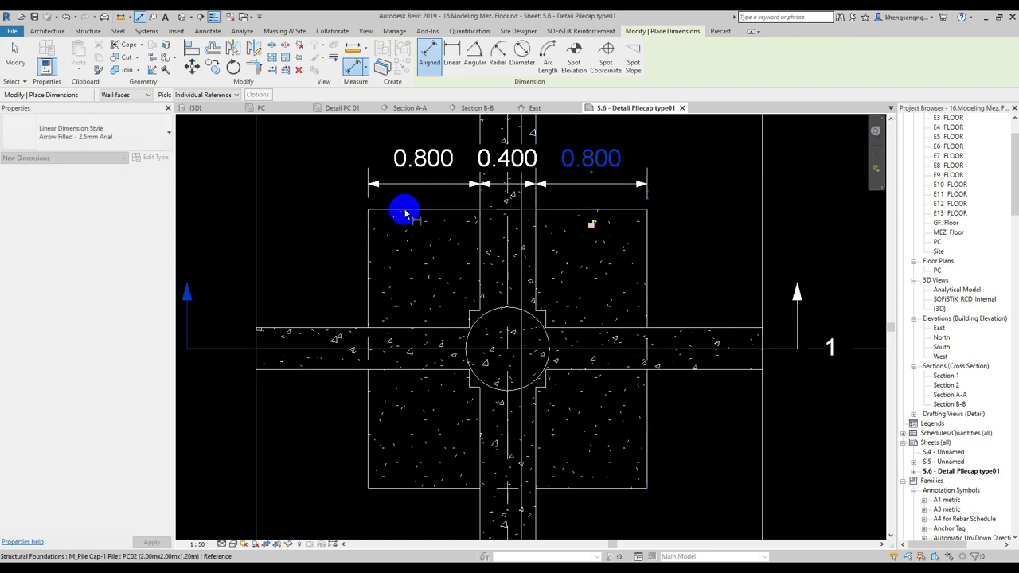
pyautogui.click(369, 245)
pyautogui.click(647, 259)
pyautogui.moveTo(649, 262)
pyautogui.mouseDown(button='middle')
pyautogui.moveTo(653, 315)
pyautogui.moveTo(660, 296)
pyautogui.mouseUp(button='middle')
pyautogui.click(666, 293)
# - Add the vertical 0.850, 0.300 and 0.850 dimensions, then exit the Aligned Dimension tool
pyautogui.scroll(-2, 448, 387)
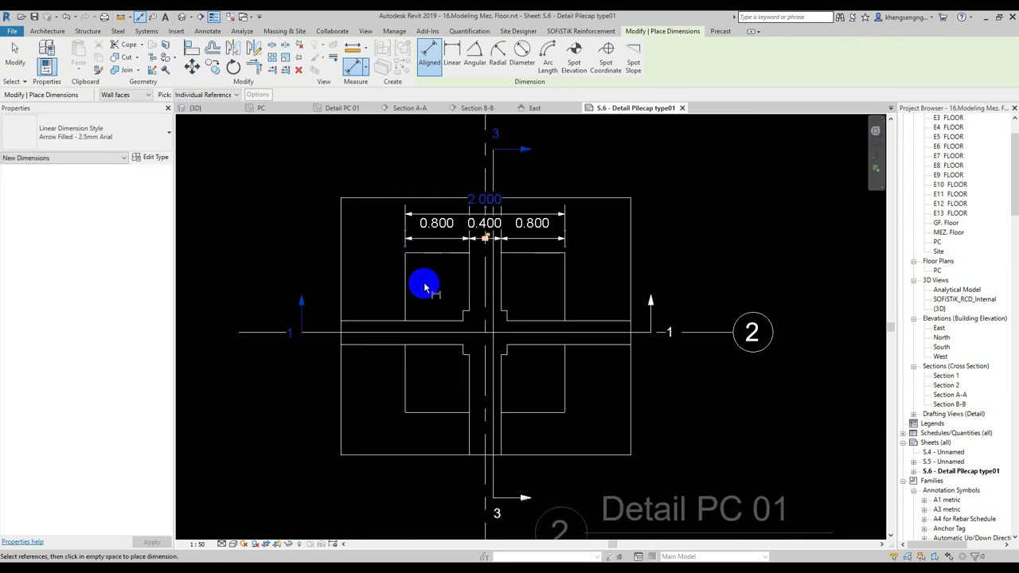
pyautogui.scroll(2, 426, 289)
pyautogui.click(425, 342)
pyautogui.click(375, 337)
pyautogui.click(416, 341)
pyautogui.click(374, 323)
pyautogui.click(419, 458)
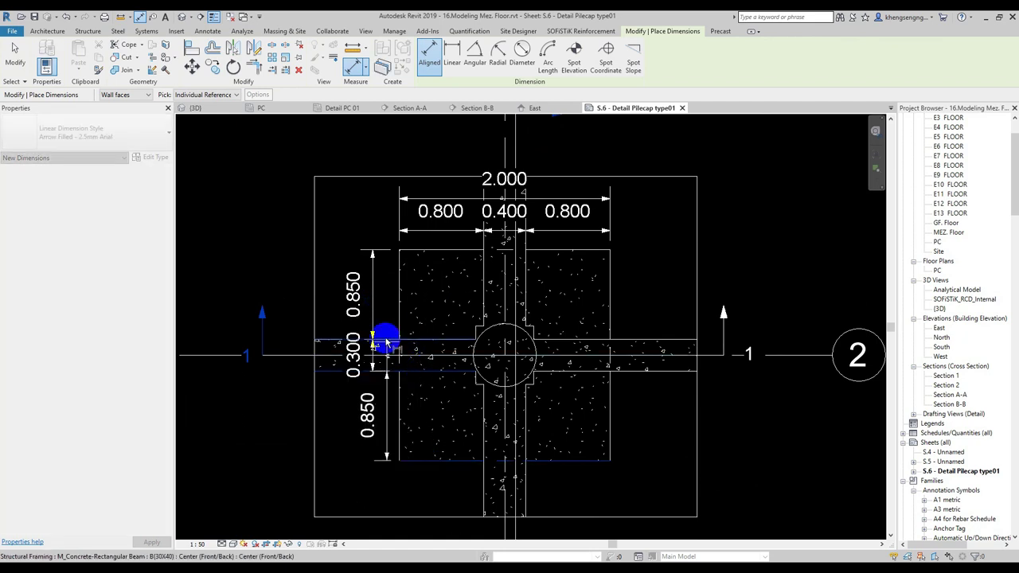
pyautogui.click(375, 295)
pyautogui.moveTo(342, 355); pyautogui.dragTo(348, 342, button='middle')
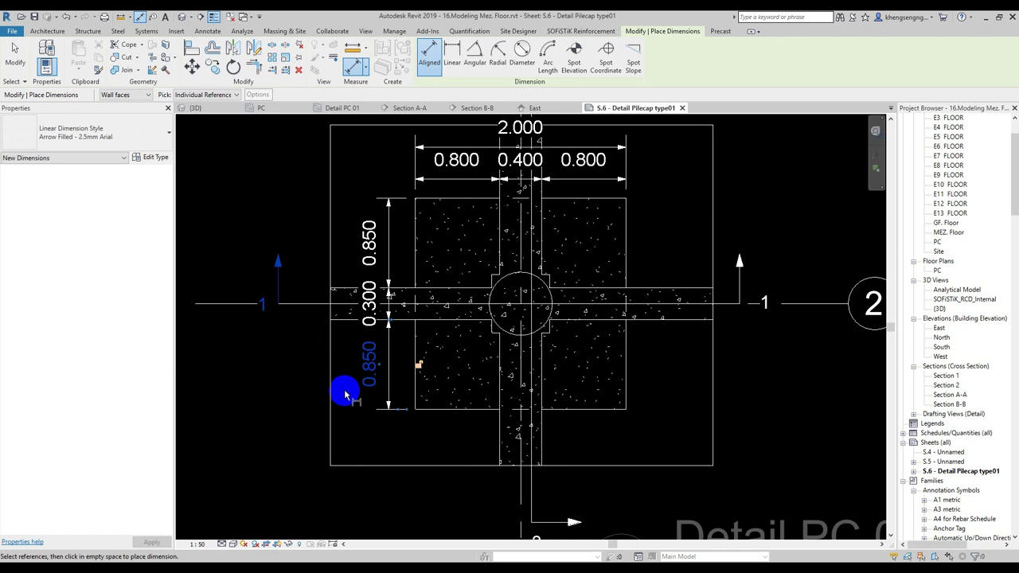
pyautogui.press('Escape')
# - Activate the Detail PC 01 viewport, then deactivate it back to the sheet
pyautogui.moveTo(346, 391); pyautogui.dragTo(379, 445, button='middle')
pyautogui.scroll(-2, 378, 444)
pyautogui.scroll(-1, 689, 241)
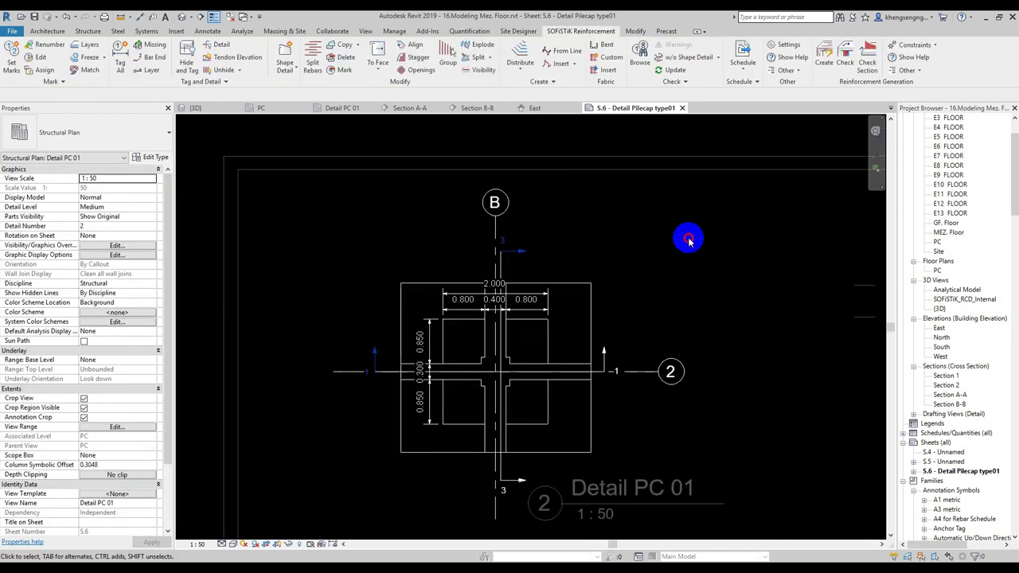
pyautogui.click(516, 274)
pyautogui.scroll(2, 516, 275)
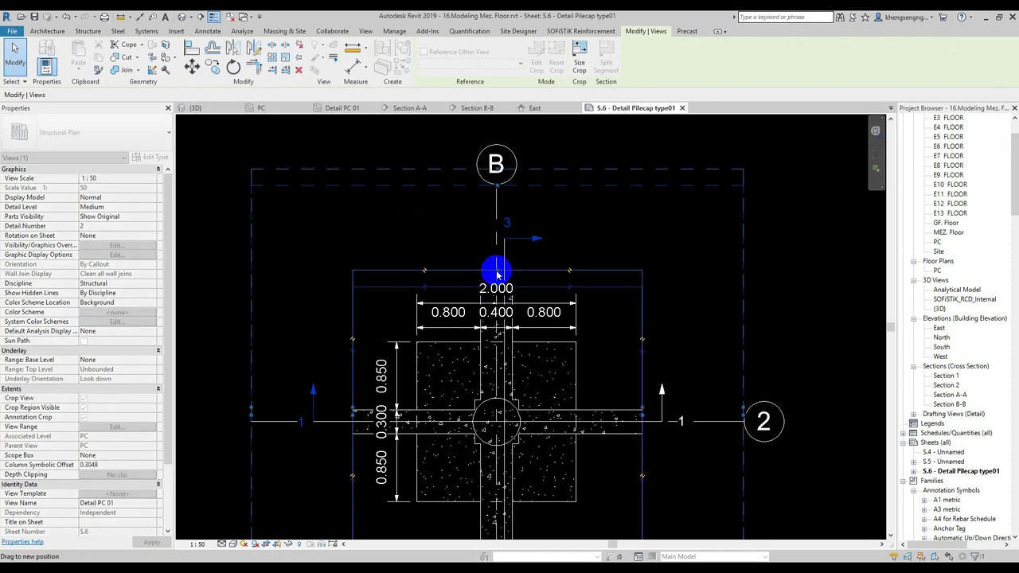
pyautogui.doubleClick(618, 236)
pyautogui.scroll(-2, 637, 262)
pyautogui.scroll(-1, 693, 279)
pyautogui.doubleClick(707, 264)
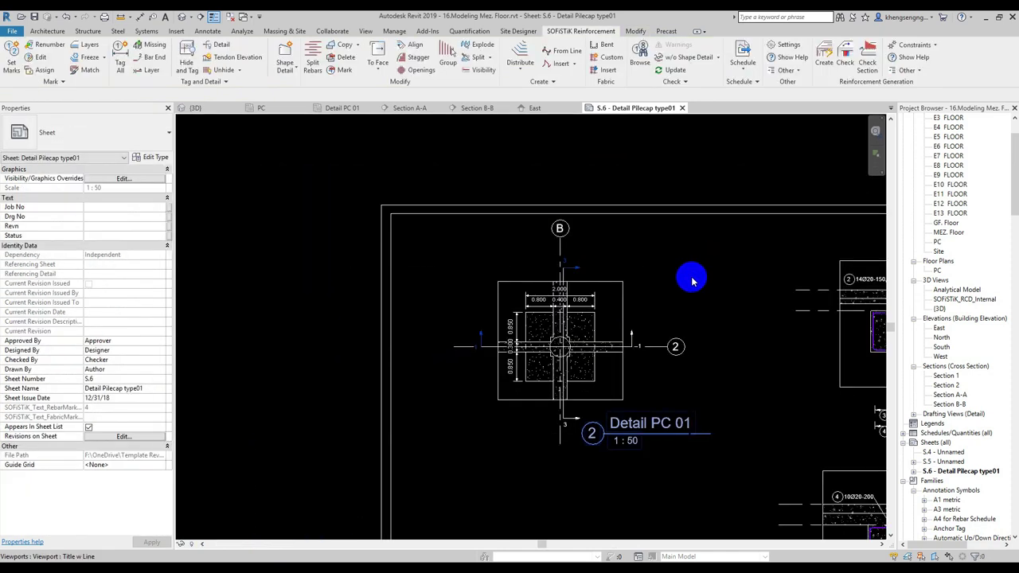
pyautogui.scroll(-2, 694, 278)
pyautogui.scroll(2, 478, 263)
pyautogui.scroll(1, 516, 214)
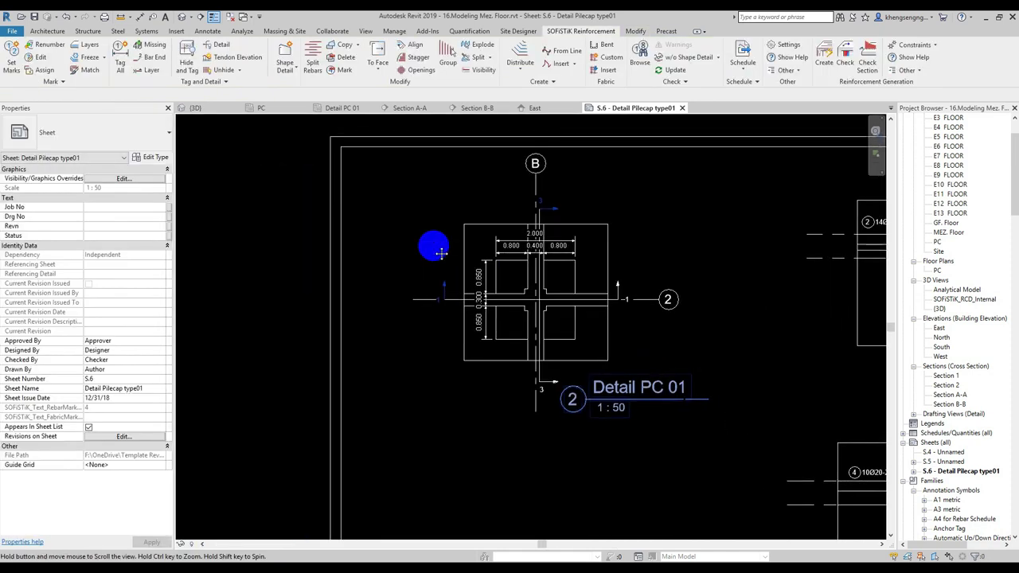
pyautogui.scroll(1, 432, 246)
pyautogui.scroll(1, 409, 268)
# - Zoom out to the full S.6 sheet showing all three pile-cap details, with nothing selected
pyautogui.click(460, 274)
pyautogui.click(479, 131)
pyautogui.click(648, 186)
pyautogui.click(745, 192)
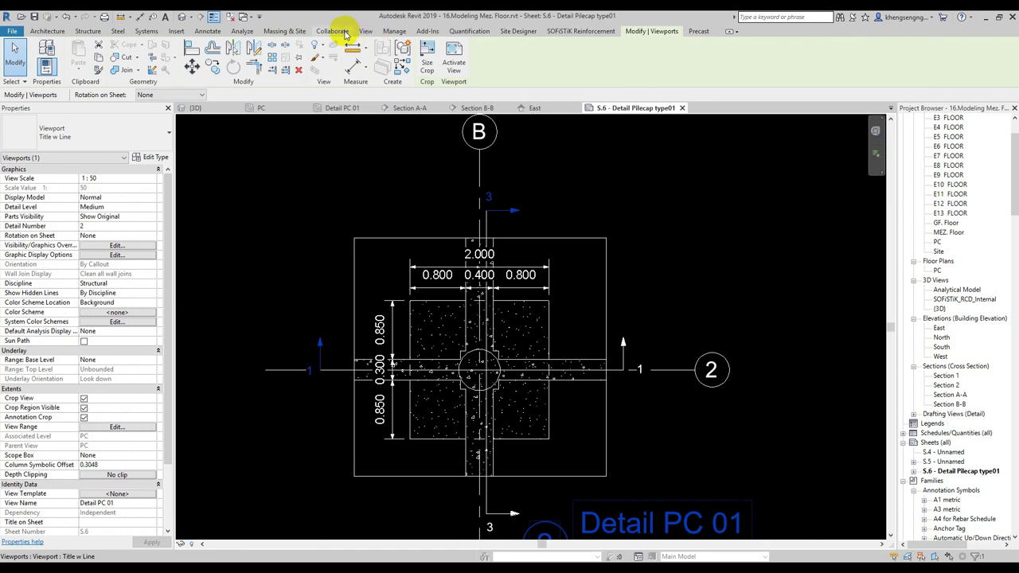
pyautogui.click(208, 32)
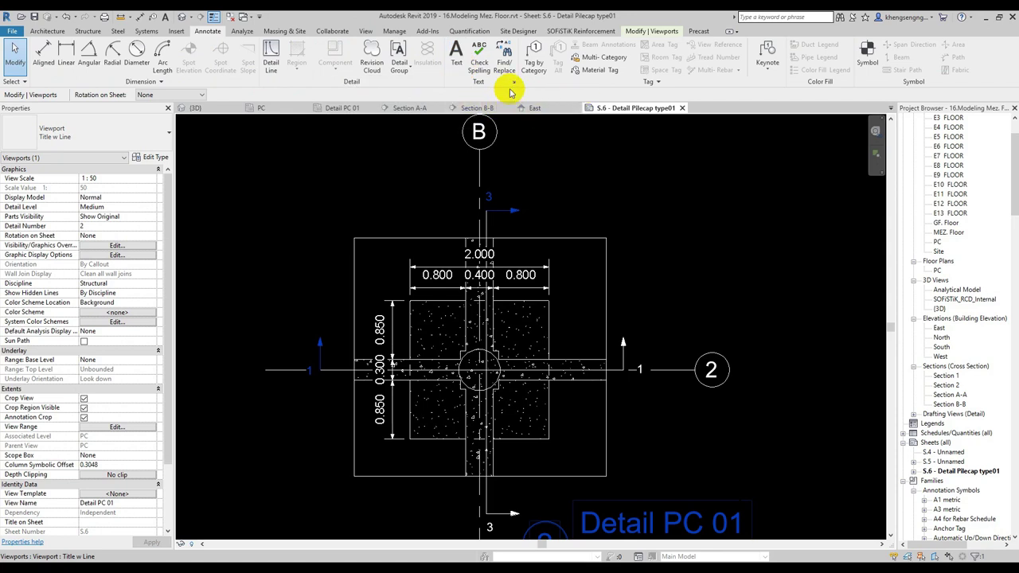
pyautogui.doubleClick(403, 365)
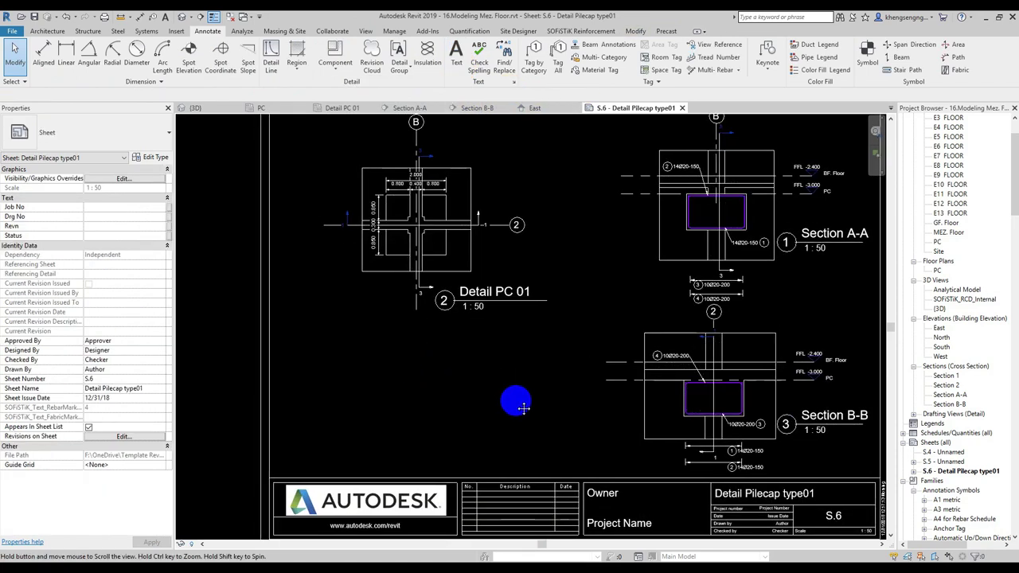
pyautogui.scroll(1, 478, 334)
pyautogui.scroll(-1, 446, 352)
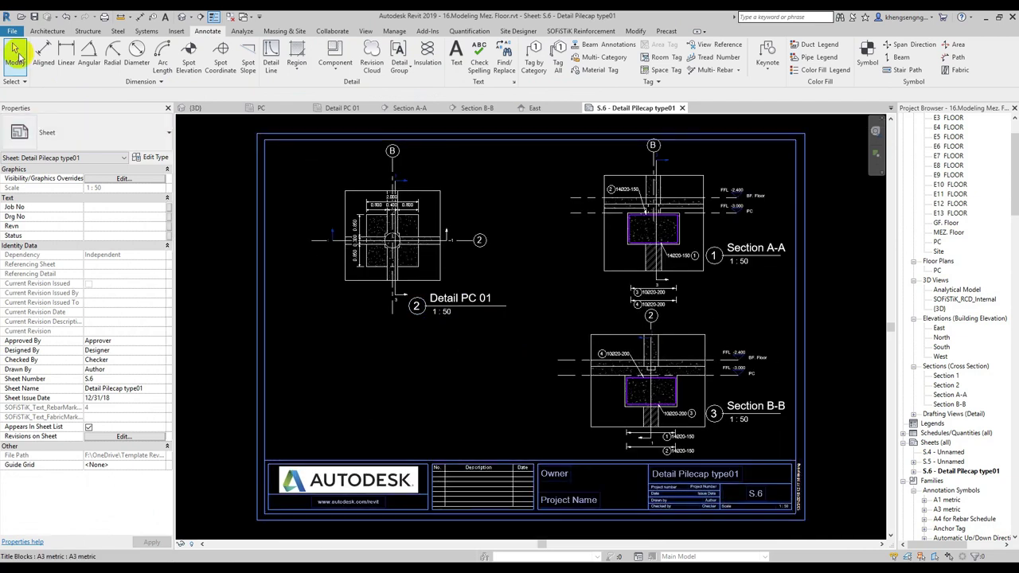
pyautogui.click(383, 261)
pyautogui.click(652, 411)
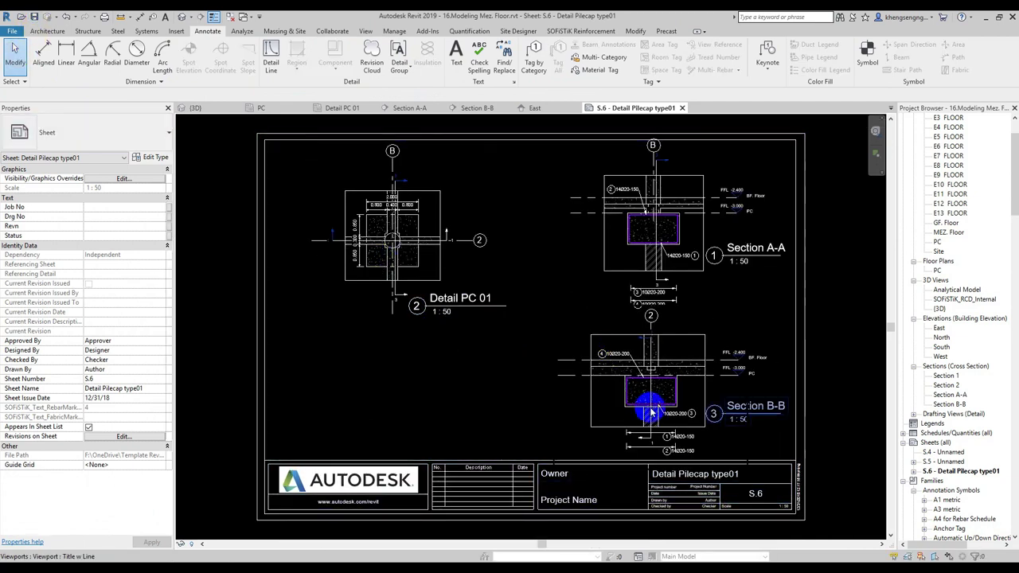
pyautogui.click(581, 31)
# - Try Insert Schedule and dismiss the missing schedule file warning
pyautogui.click(740, 74)
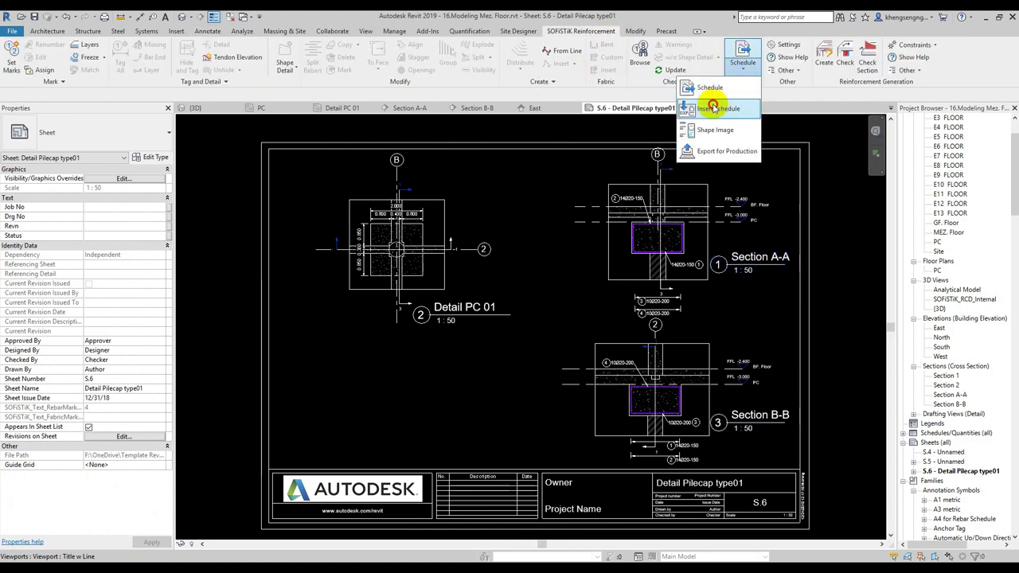
pyautogui.click(711, 100)
pyautogui.click(587, 316)
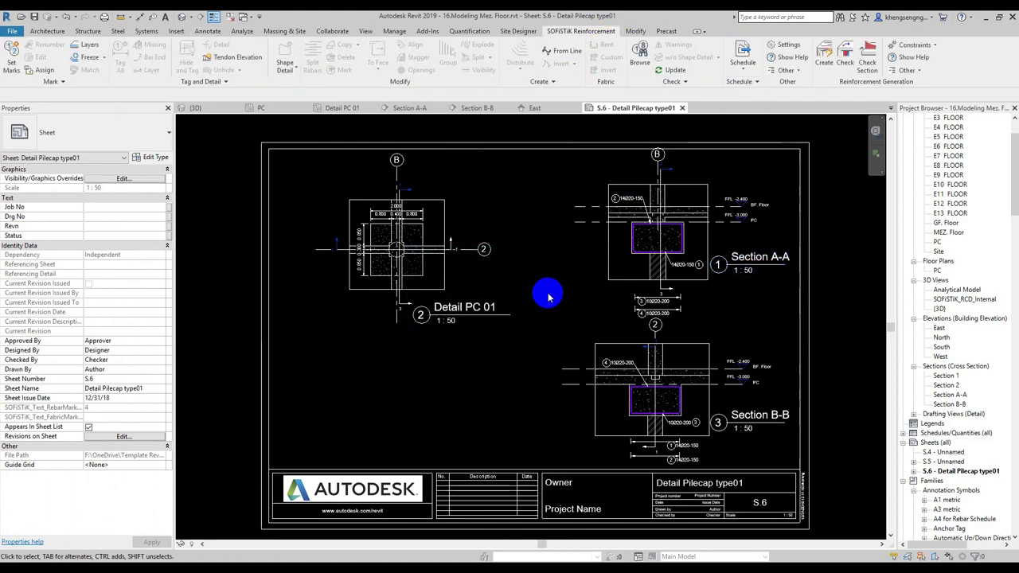
pyautogui.moveTo(545, 297); pyautogui.dragTo(568, 276, button='middle')
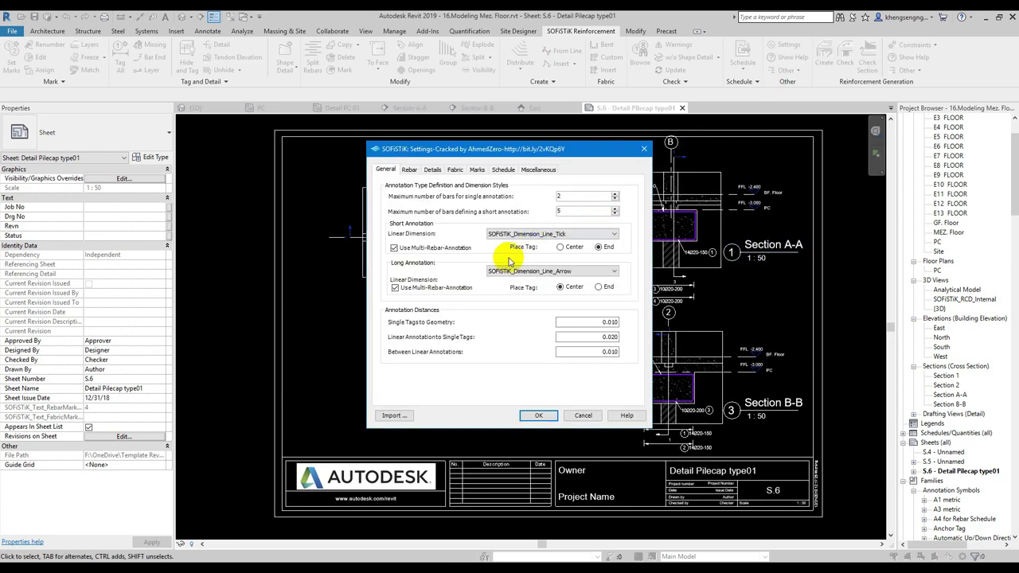
# - Import the SOFiSTiK_Content_UK.rte settings and zoom in on Section B-B's rebar tags
pyautogui.click(390, 416)
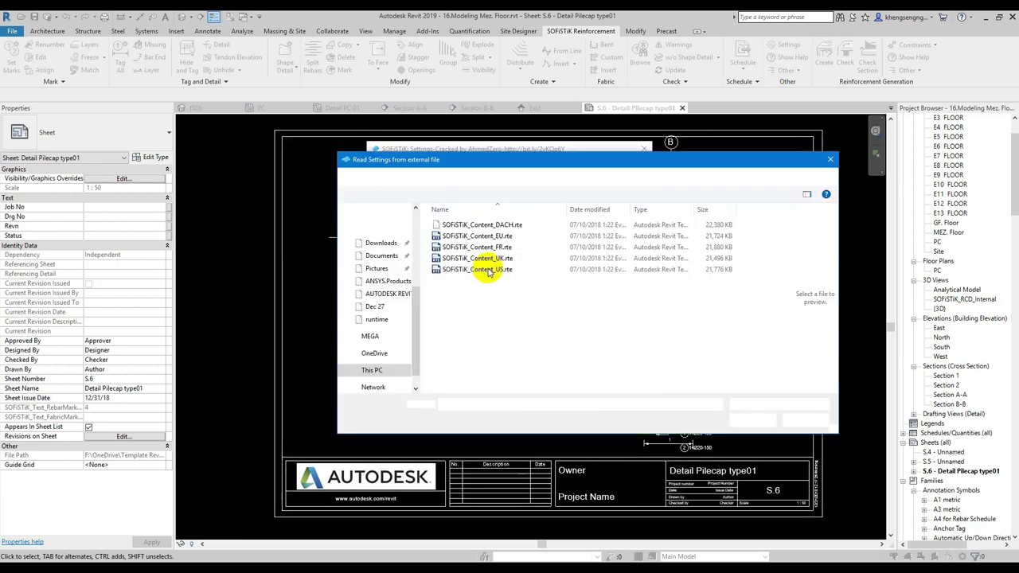
pyautogui.click(489, 259)
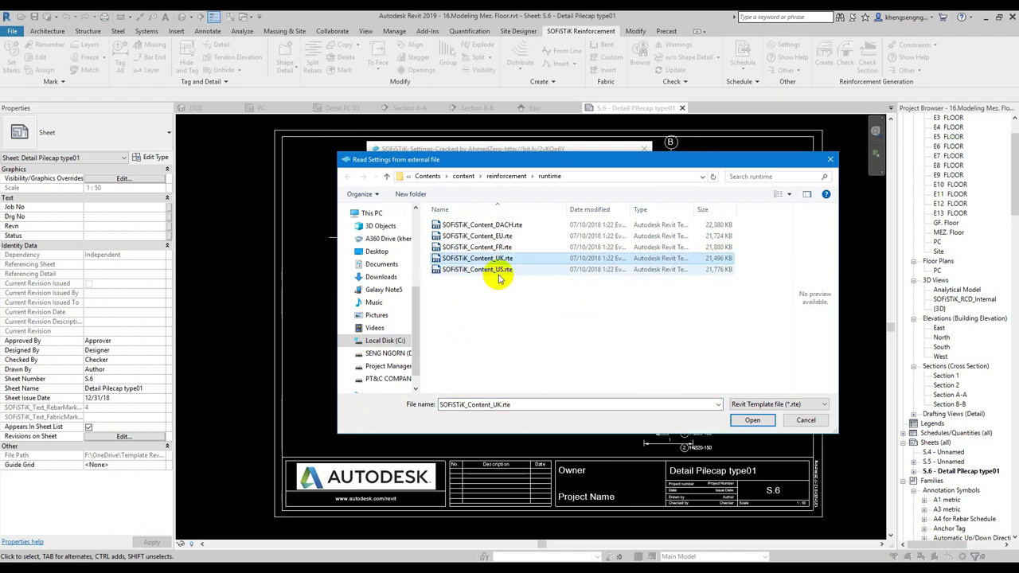
pyautogui.click(747, 421)
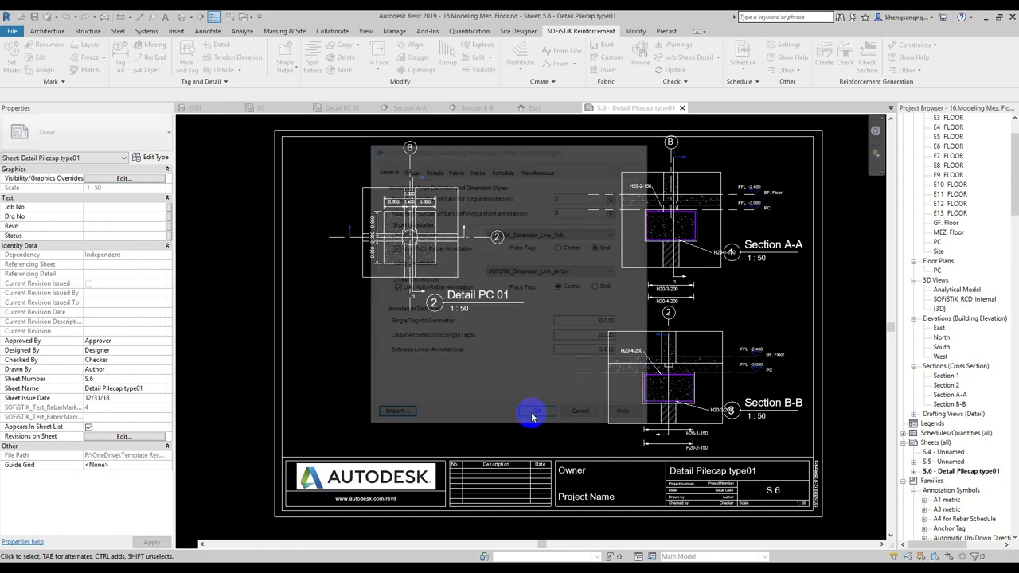
pyautogui.scroll(3, 660, 444)
pyautogui.scroll(2, 722, 416)
pyautogui.moveTo(716, 417); pyautogui.dragTo(712, 444, button='middle')
pyautogui.scroll(1, 709, 422)
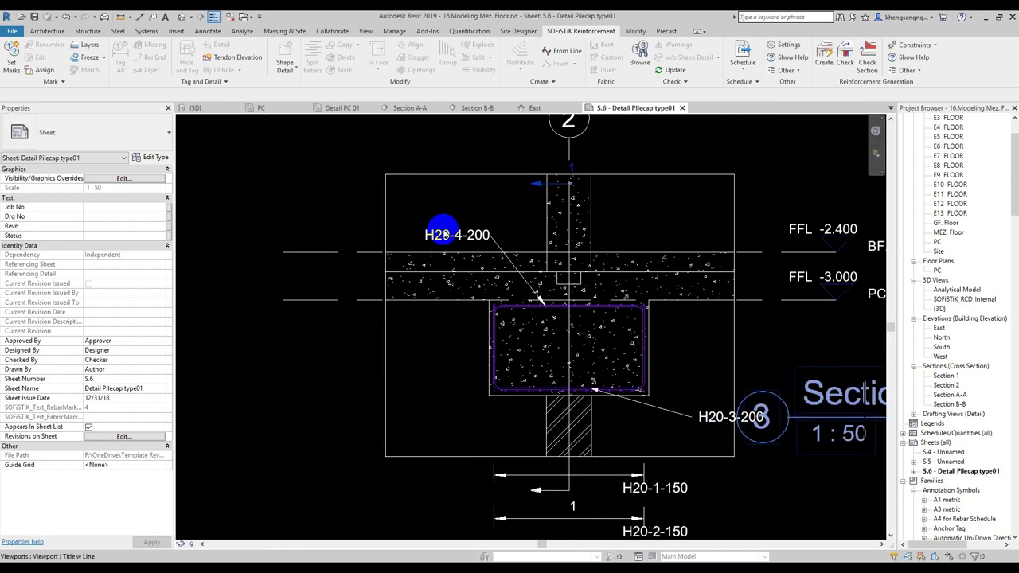
# - Open the SOFiSTiK reinforcement settings, start an import, then cancel without changes
pyautogui.moveTo(495, 266); pyautogui.dragTo(540, 339, button='middle')
pyautogui.moveTo(611, 258); pyautogui.dragTo(587, 300, button='middle')
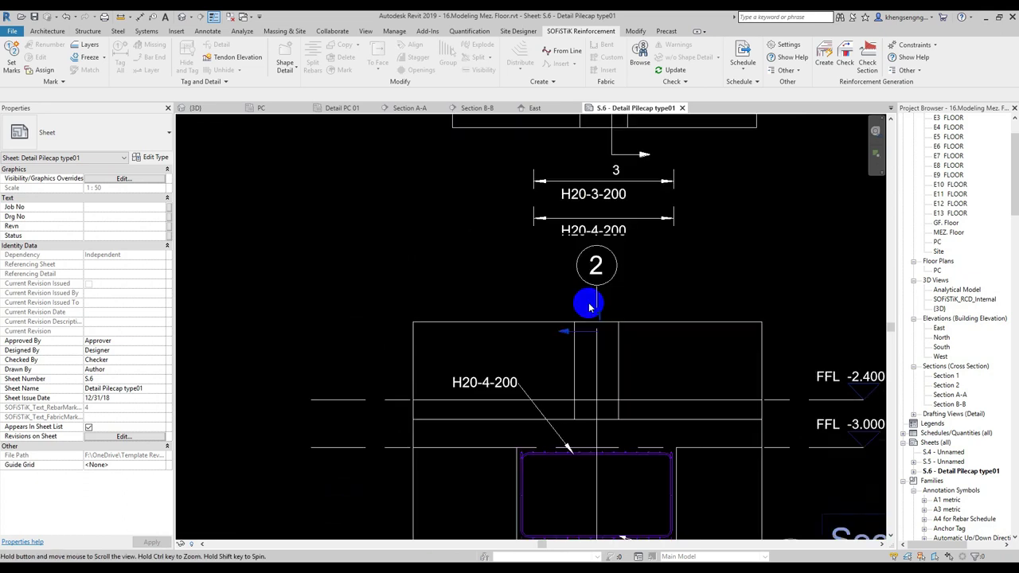
pyautogui.click(741, 64)
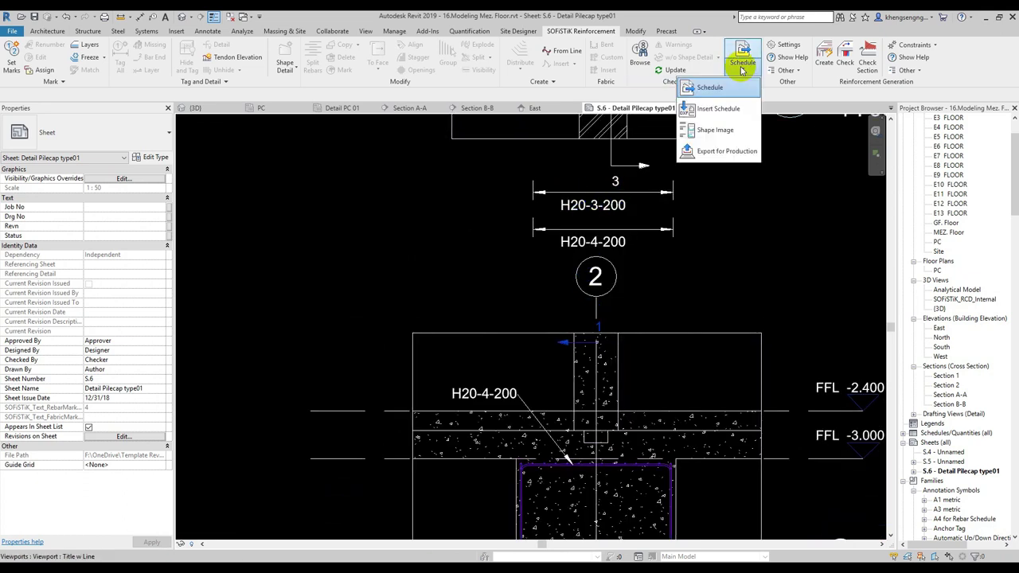
pyautogui.click(787, 46)
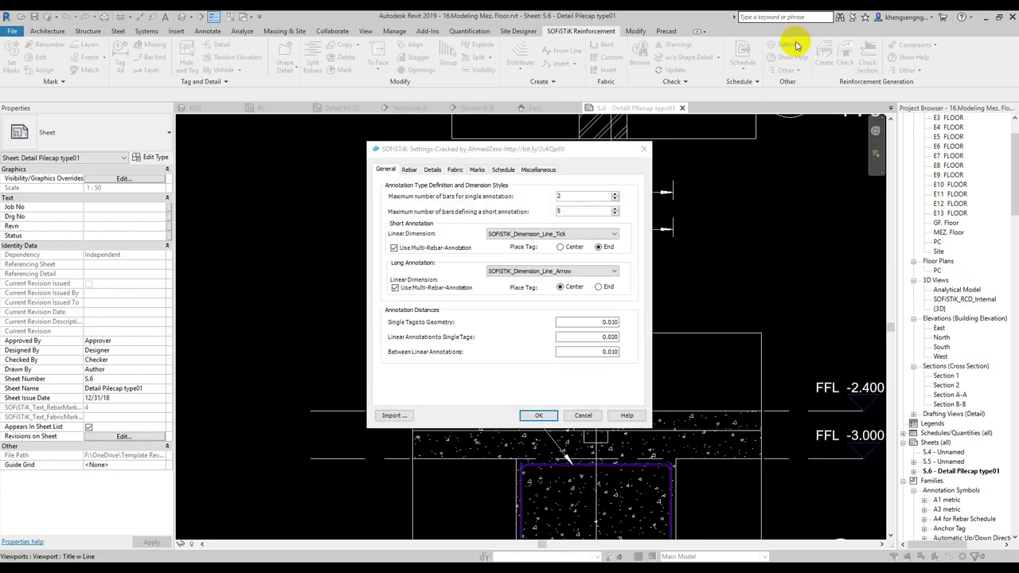
pyautogui.click(407, 415)
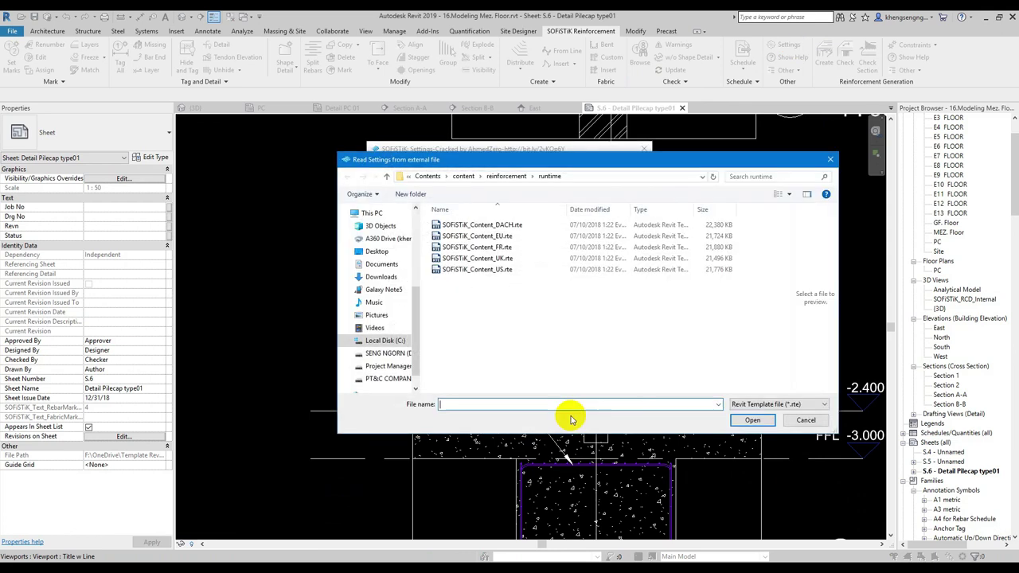
pyautogui.click(771, 422)
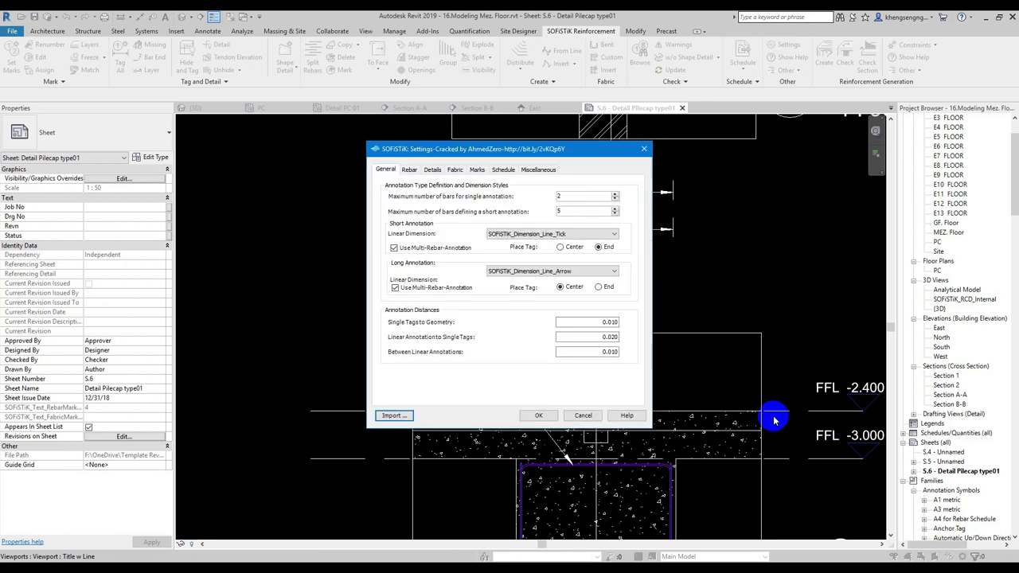
pyautogui.click(584, 415)
# - Import and apply the SOFiSTiK_Content_US.rte settings, with Section A-A in view
pyautogui.moveTo(489, 409)
pyautogui.mouseDown(button='middle')
pyautogui.moveTo(507, 437)
pyautogui.moveTo(518, 498)
pyautogui.mouseUp(button='middle')
pyautogui.scroll(2, 523, 449)
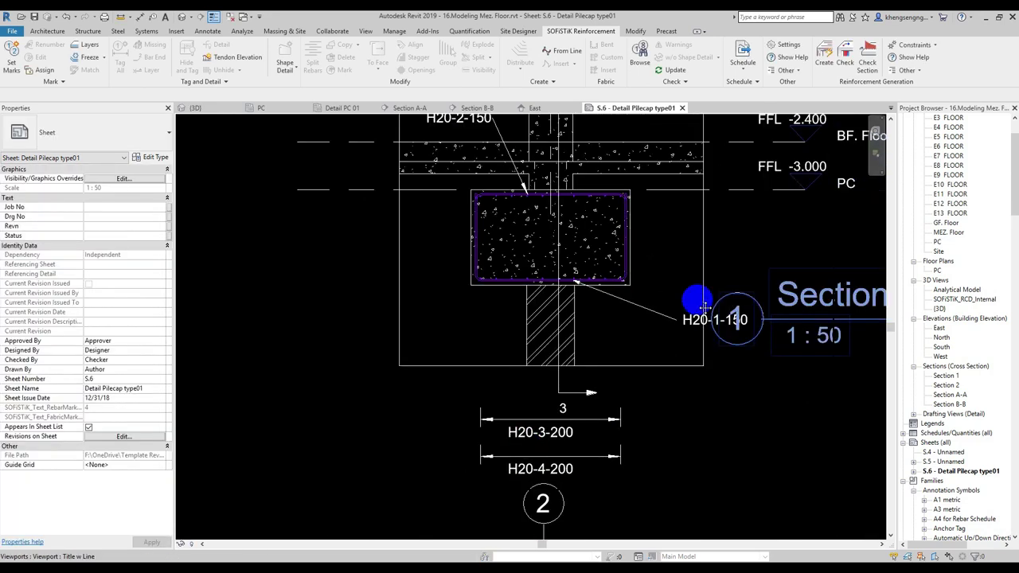
pyautogui.moveTo(693, 296); pyautogui.dragTo(557, 314, button='middle')
pyautogui.moveTo(623, 430); pyautogui.dragTo(611, 400, button='middle')
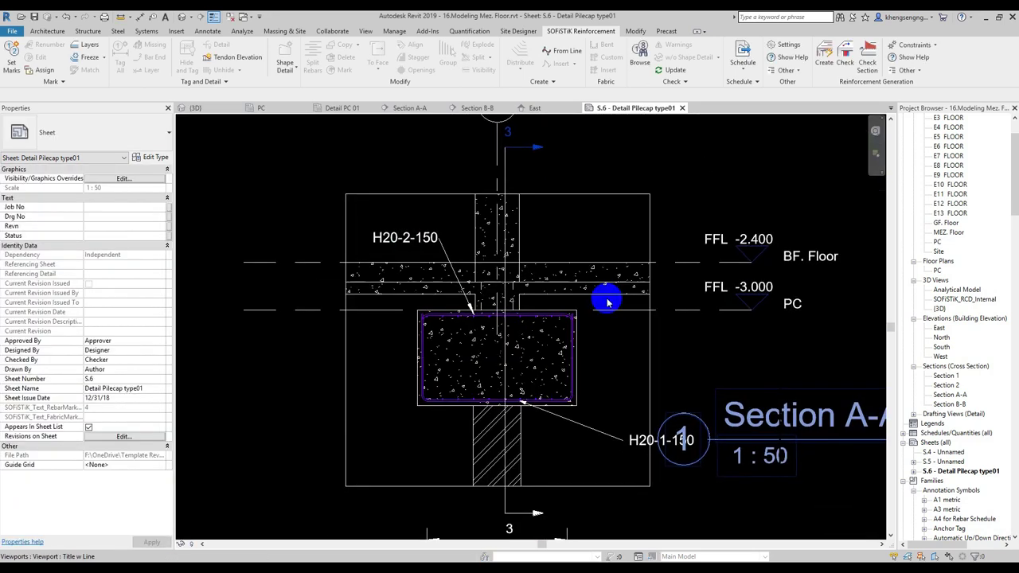
pyautogui.click(784, 48)
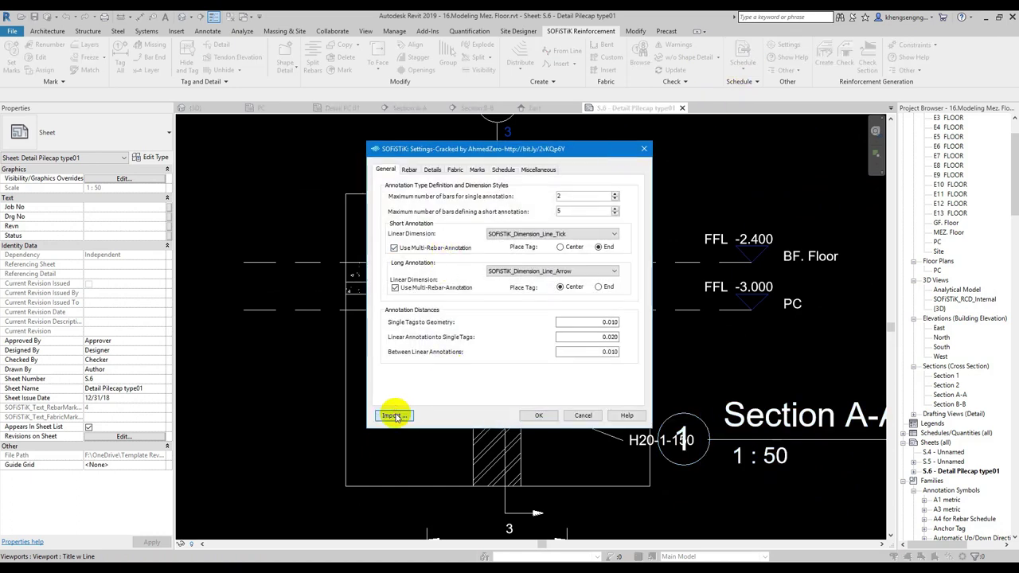
pyautogui.click(393, 415)
pyautogui.click(469, 271)
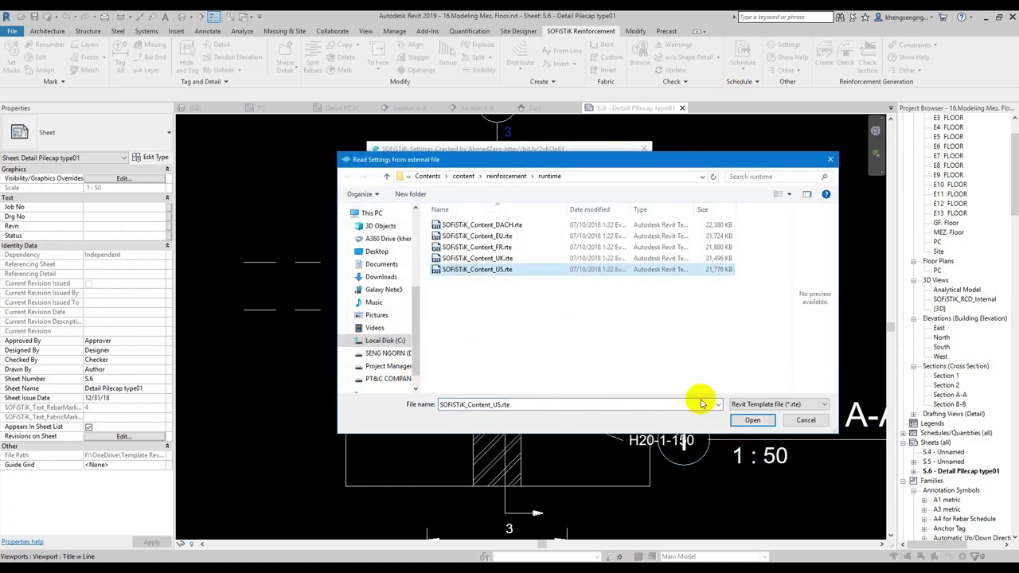
pyautogui.click(740, 418)
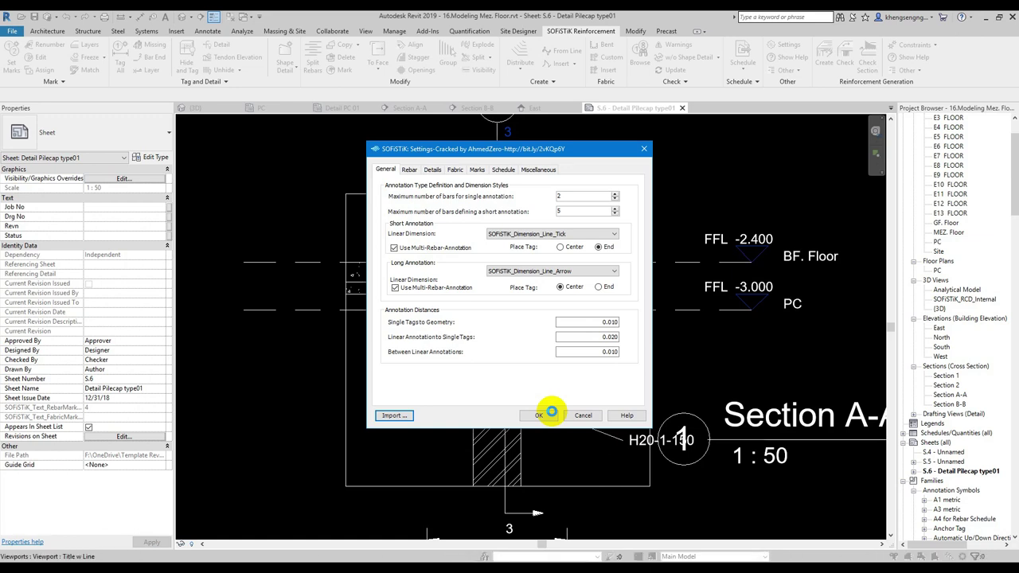
pyautogui.click(551, 412)
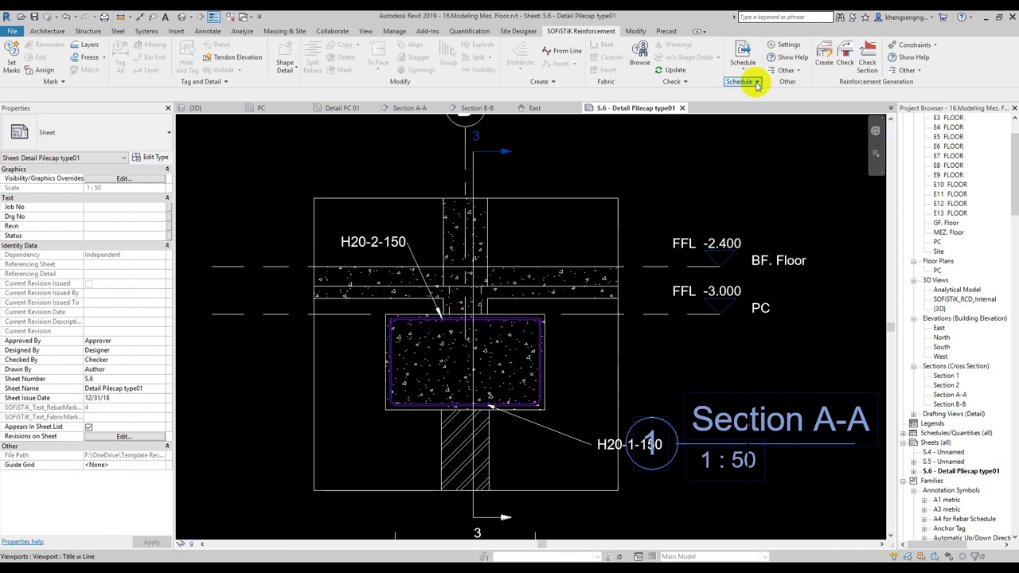
# - Re-import the SOFiSTiK_Content_UK.rte settings and accept them
pyautogui.click(784, 46)
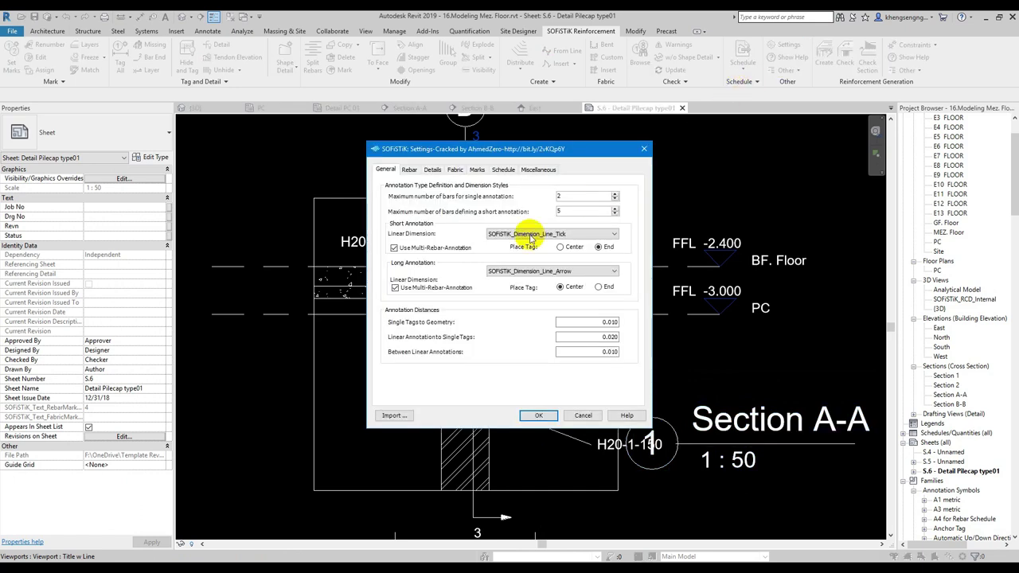
pyautogui.click(380, 416)
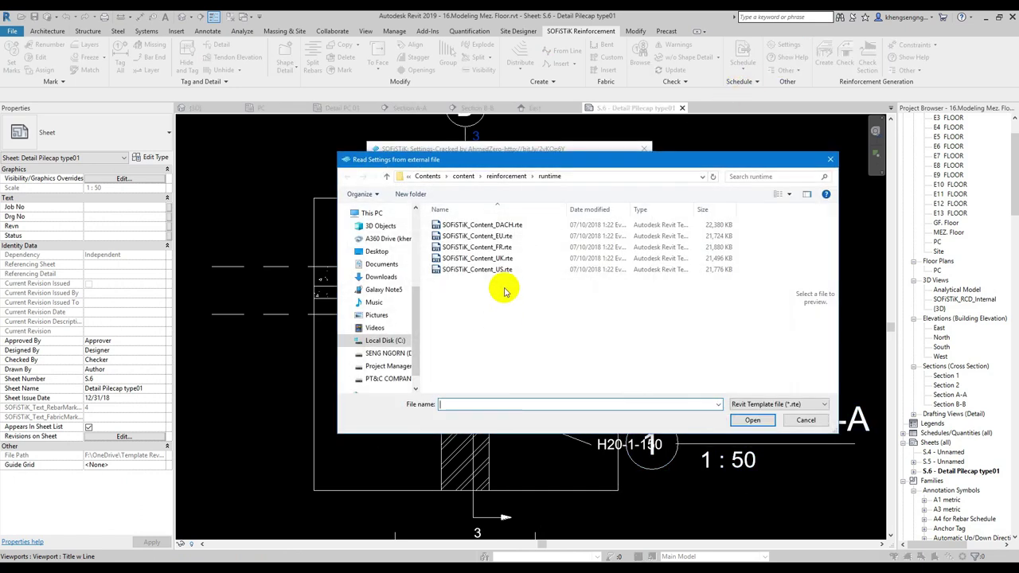
pyautogui.click(498, 260)
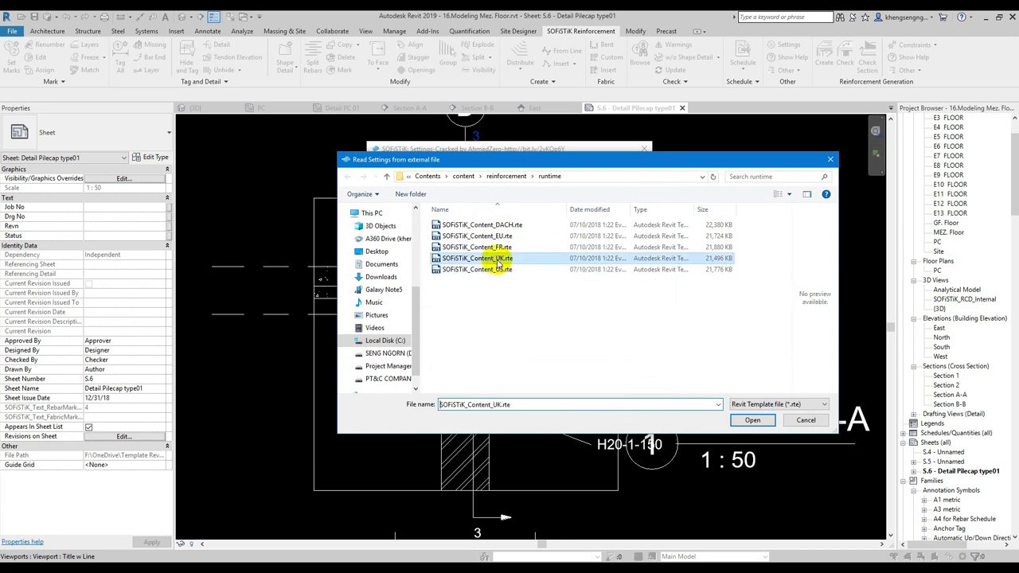
pyautogui.click(752, 419)
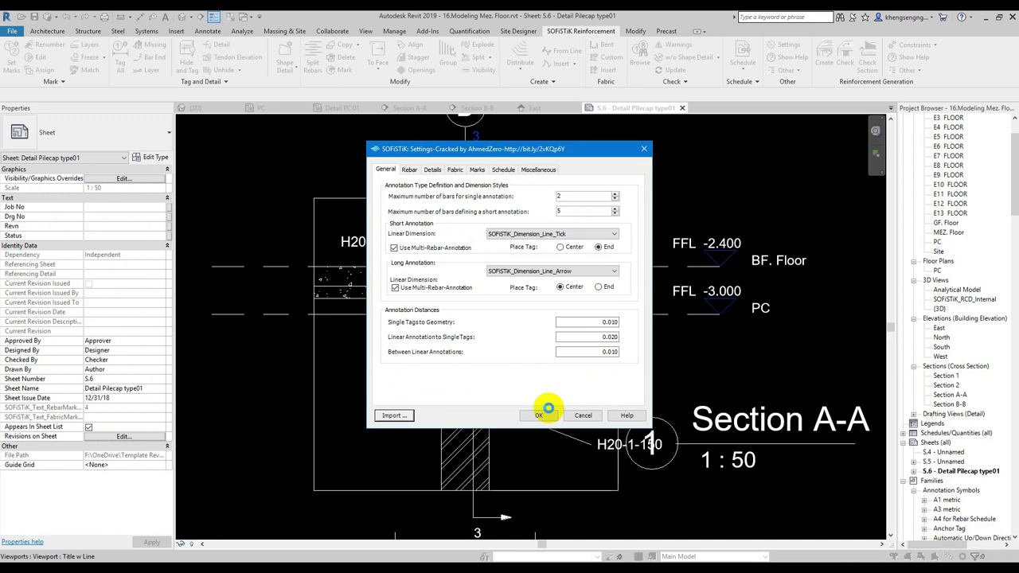
pyautogui.click(549, 409)
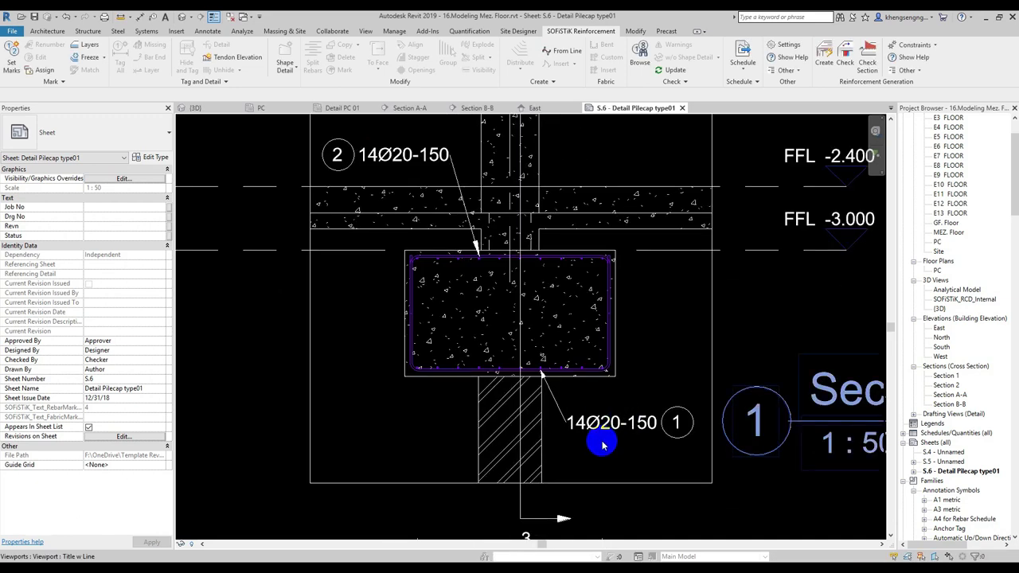
# - Clear the viewport selection and run the reinforcement schedule, dismissing the missing schedule file warning
pyautogui.click(601, 438)
pyautogui.scroll(-2, 629, 406)
pyautogui.scroll(-2, 637, 335)
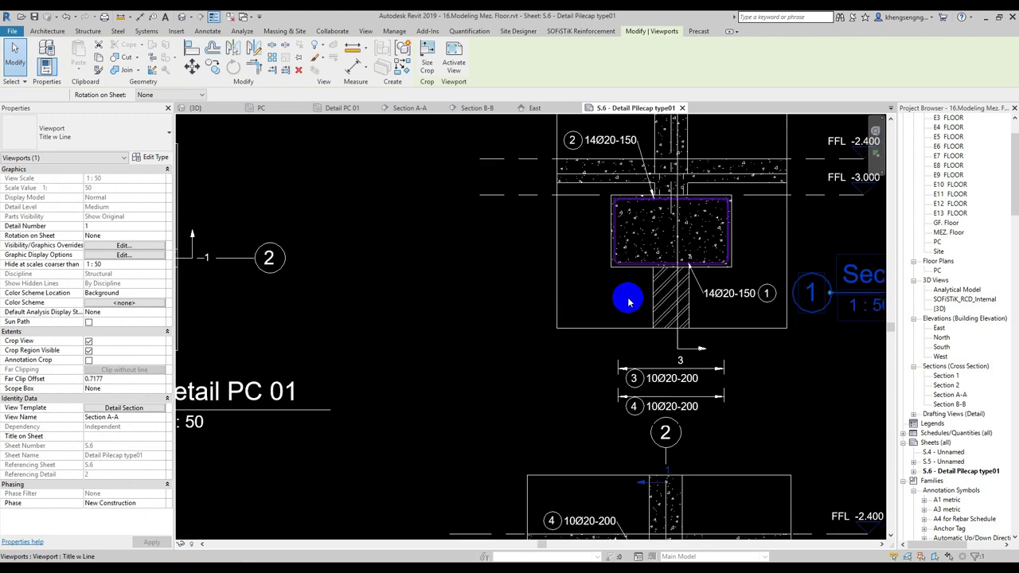
pyautogui.scroll(-2, 558, 319)
pyautogui.press('Escape')
pyautogui.scroll(-2, 506, 273)
pyautogui.click(736, 67)
pyautogui.click(719, 115)
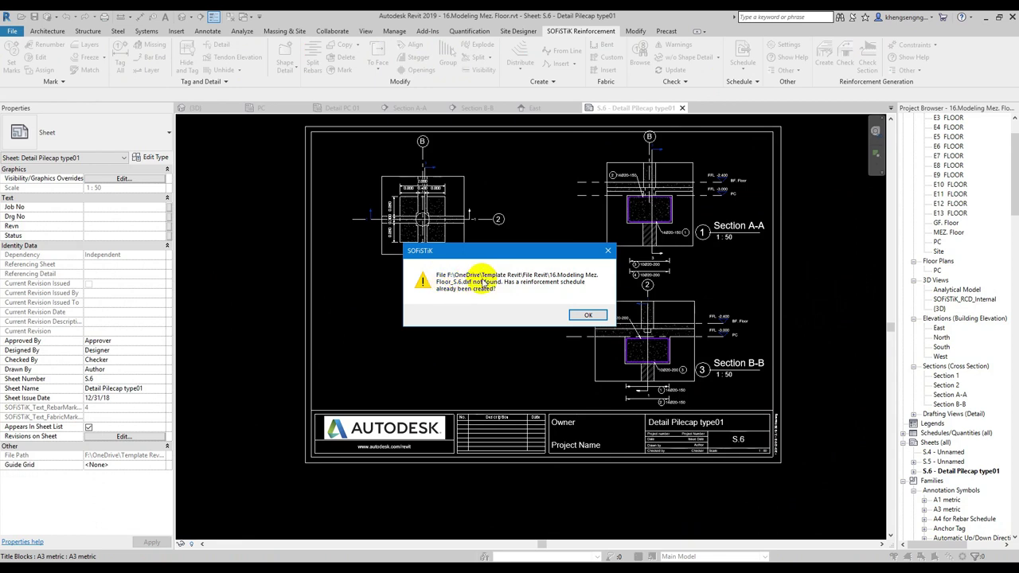
pyautogui.click(584, 313)
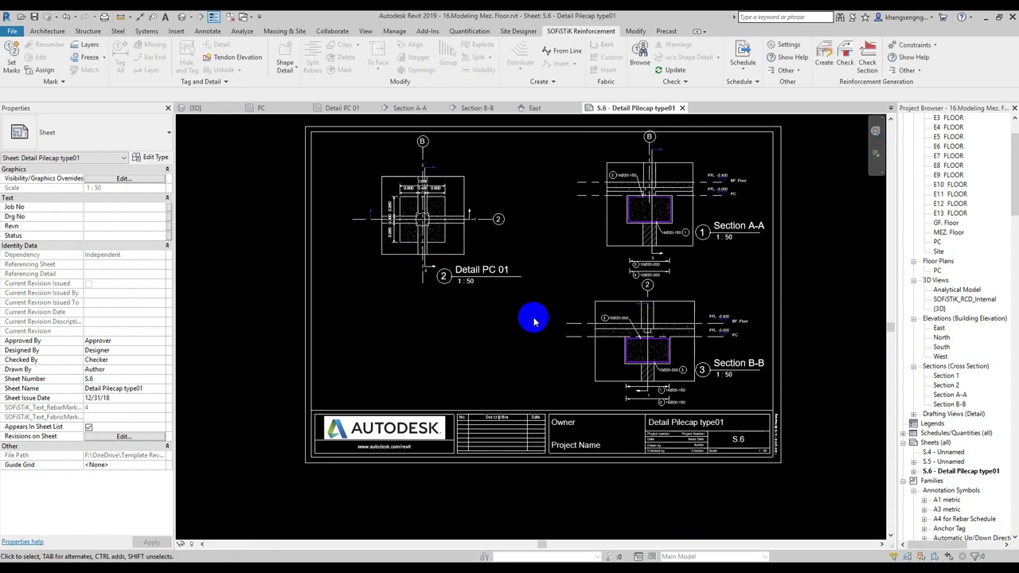
# - Retry the schedule and the weight and bending schedule, dismissing the missing file errors
pyautogui.scroll(-1, 521, 323)
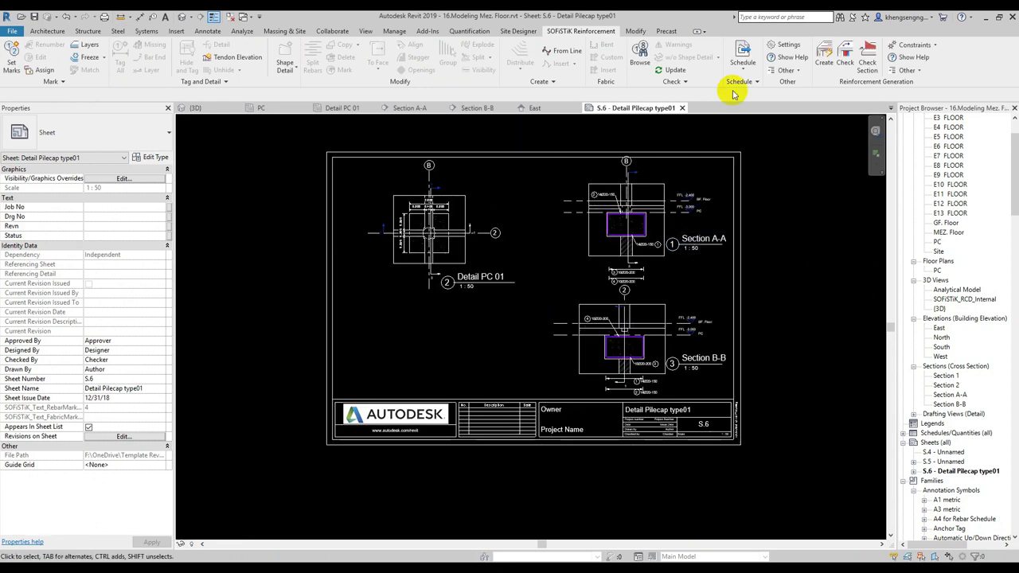
pyautogui.scroll(-2, 513, 314)
pyautogui.scroll(3, 507, 321)
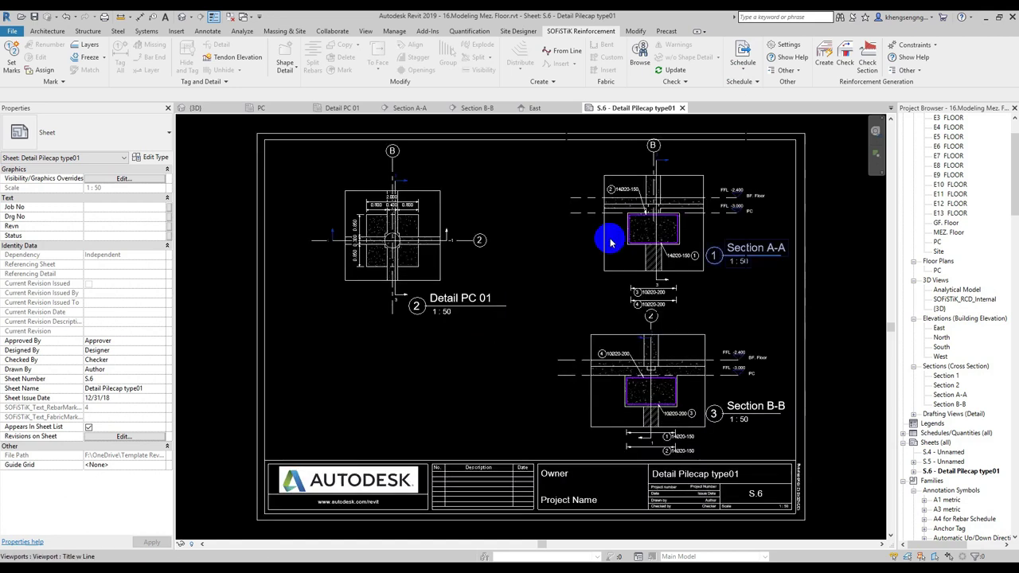
pyautogui.click(745, 69)
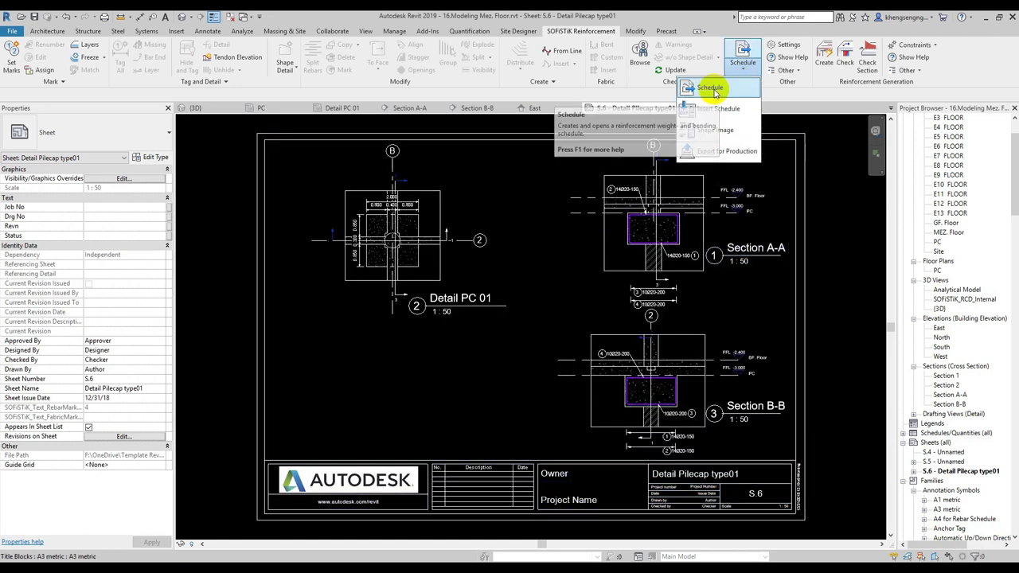
pyautogui.click(717, 109)
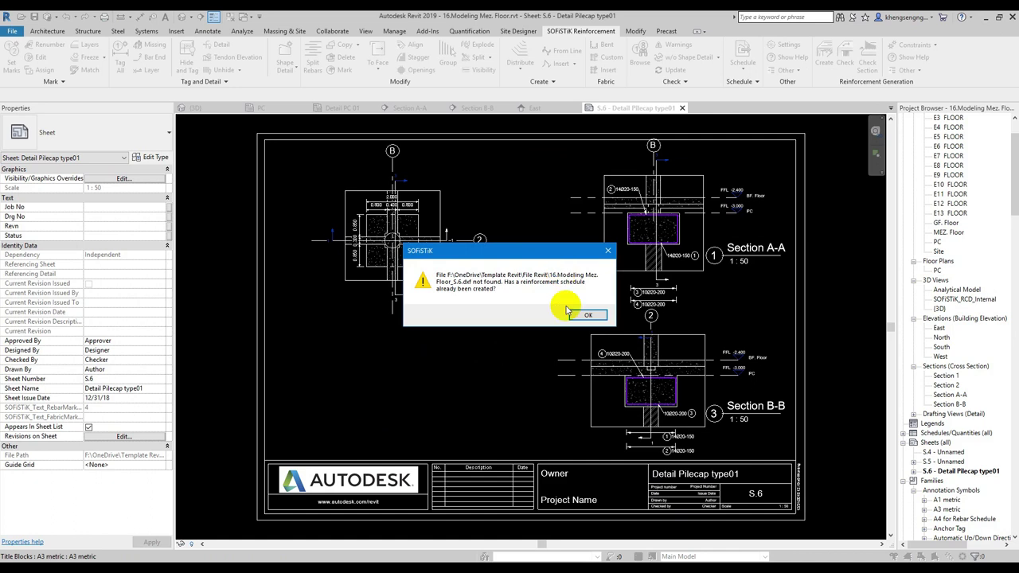
pyautogui.click(571, 314)
pyautogui.click(741, 68)
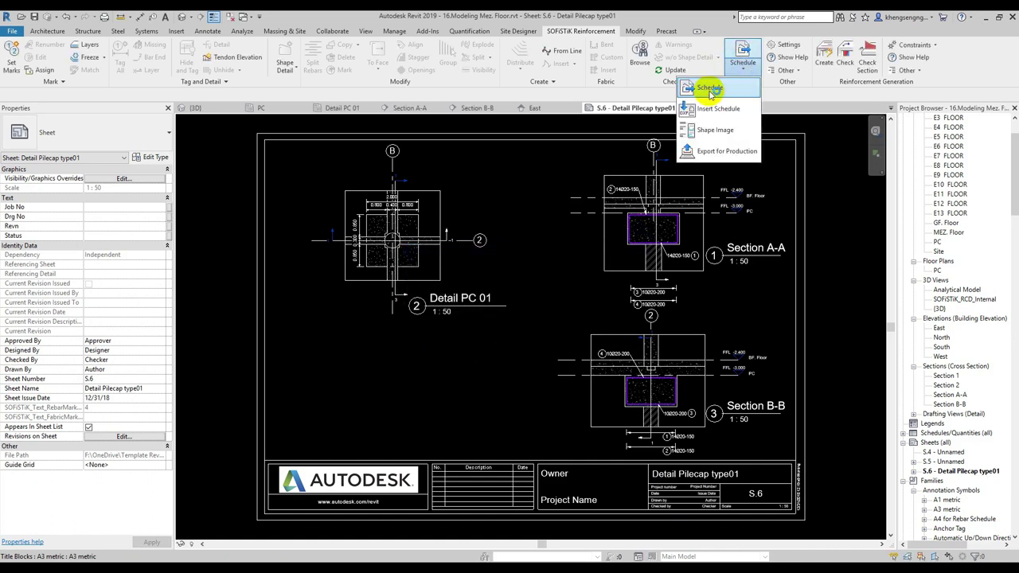
pyautogui.click(709, 89)
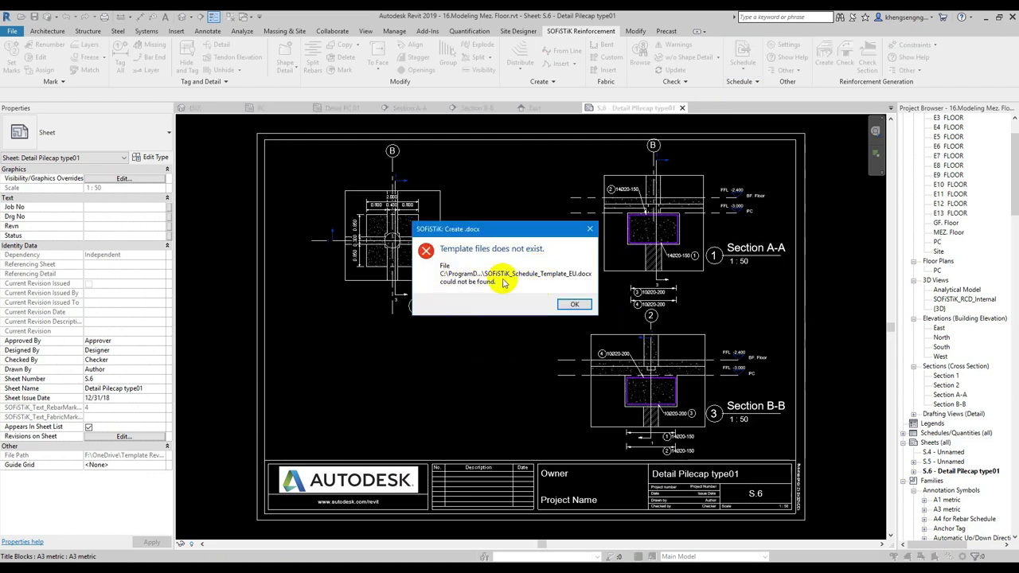
pyautogui.click(573, 305)
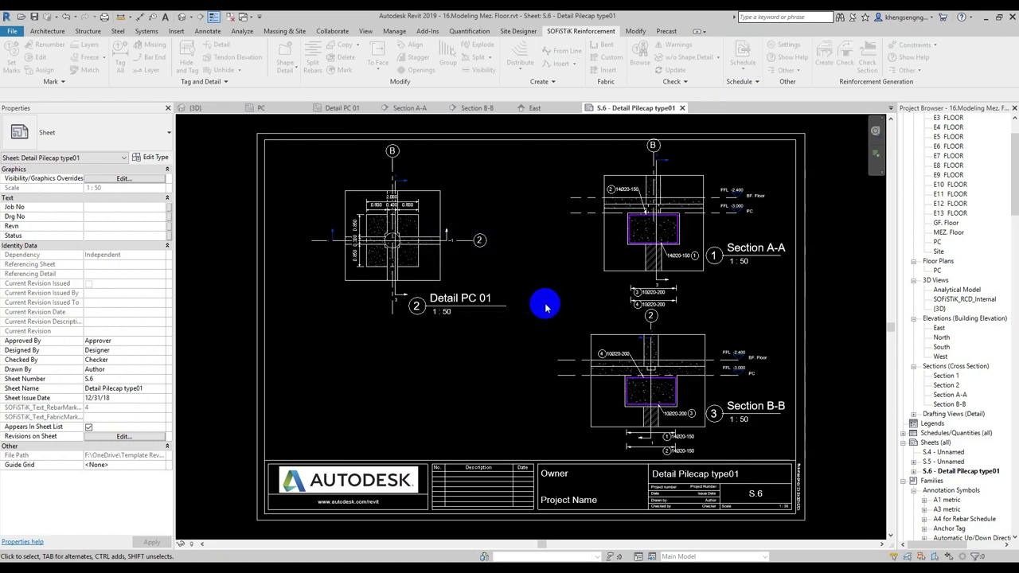
# - Close all views except sheet S.6 with CI, then generate the reinforcement schedule report
pyautogui.click(736, 67)
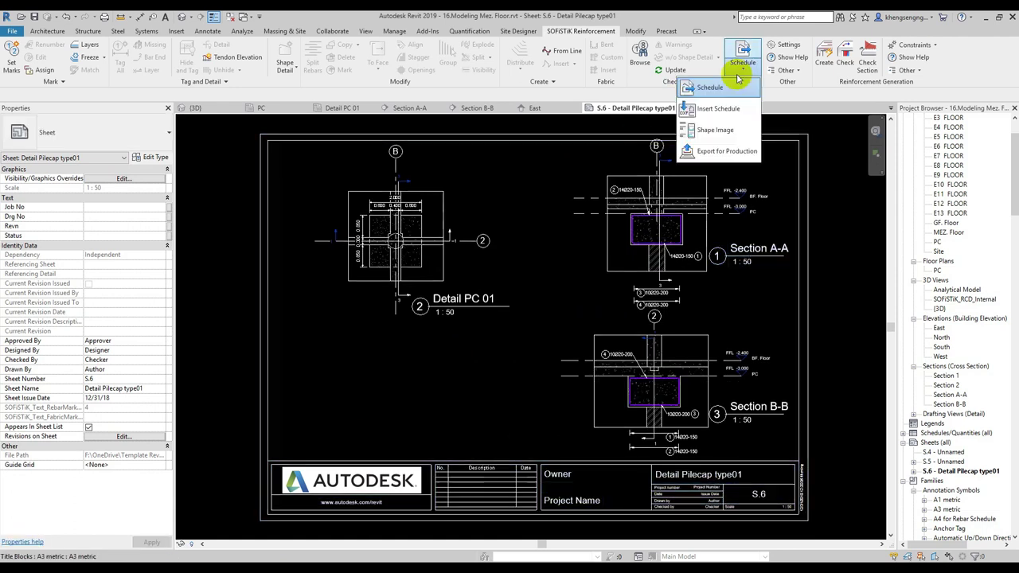
pyautogui.click(720, 130)
pyautogui.click(554, 243)
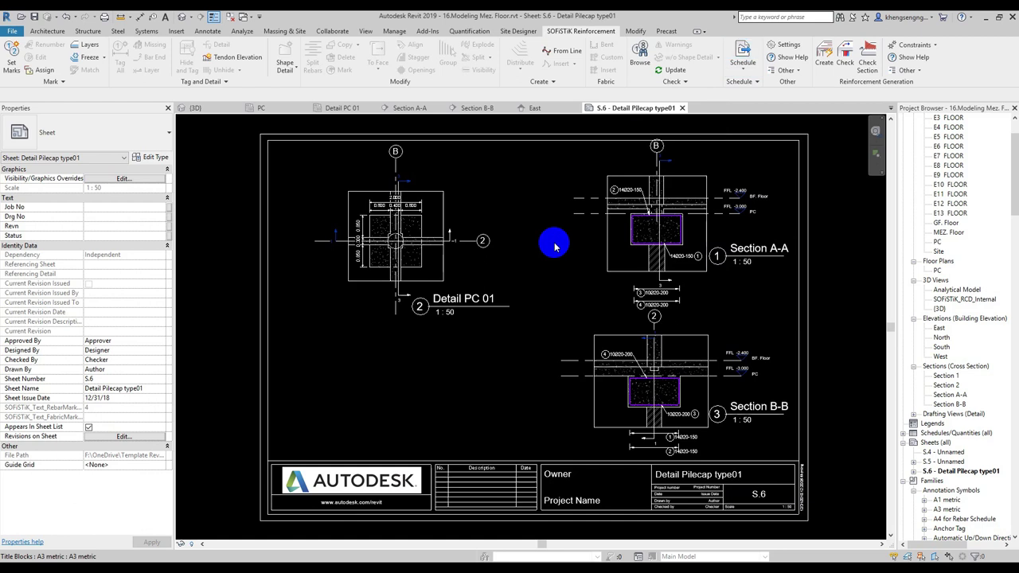
pyautogui.scroll(1, 530, 266)
pyautogui.scroll(-1, 587, 292)
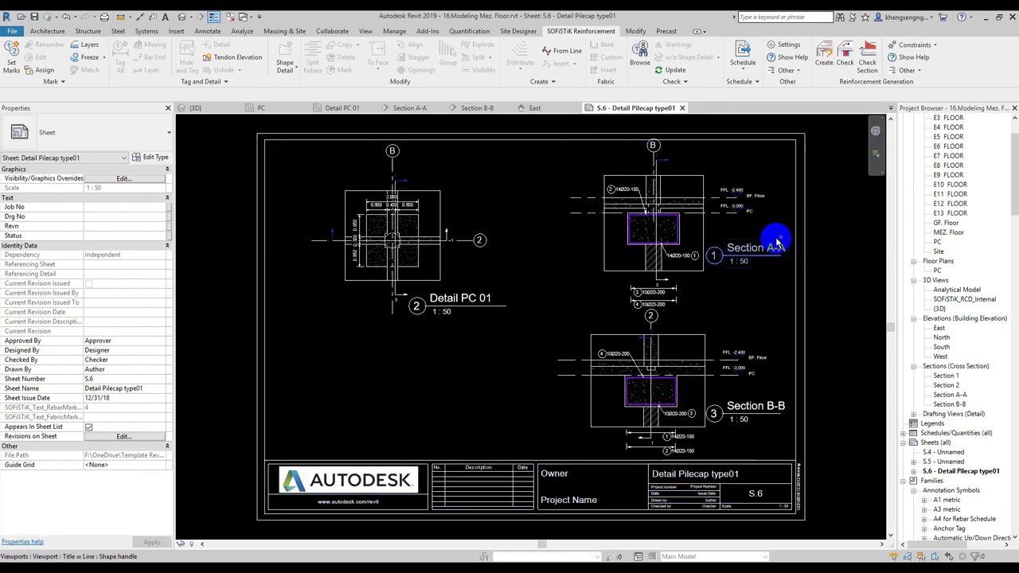
pyautogui.press('c')
pyautogui.press('i')
pyautogui.click(743, 62)
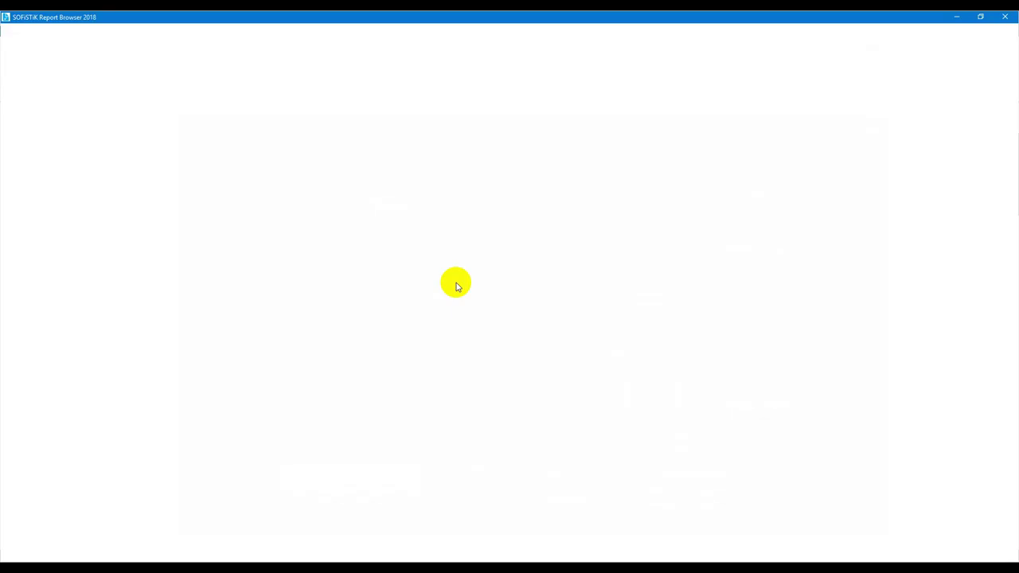
# - Check the report's plan number S.6, the position rows and Total lengths 164600
pyautogui.scroll(5, 183, 120)
pyautogui.scroll(10, 192, 175)
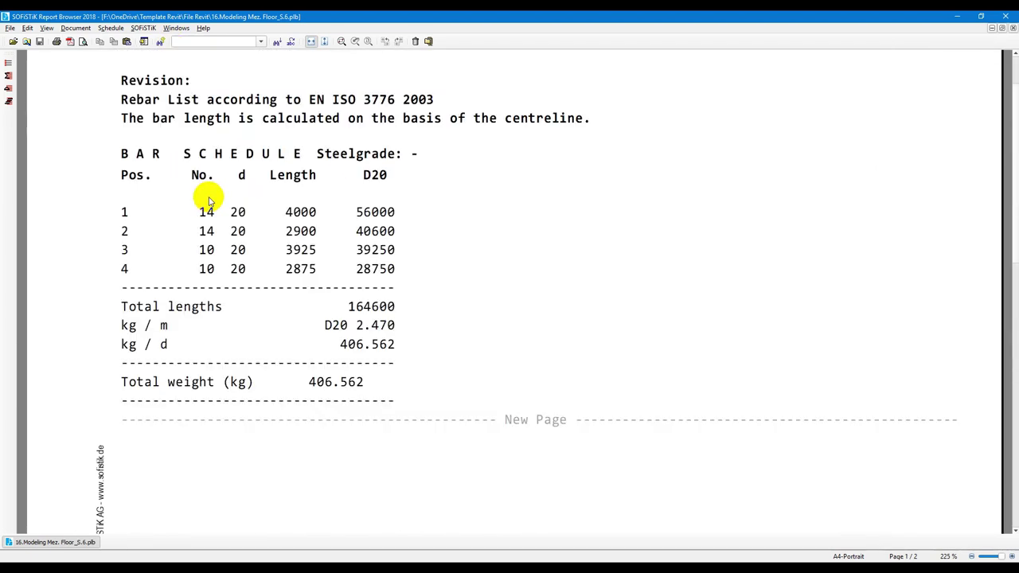
pyautogui.scroll(5, 215, 203)
pyautogui.moveTo(190, 142)
pyautogui.mouseDown()
pyautogui.moveTo(239, 211)
pyautogui.moveTo(253, 214)
pyautogui.moveTo(245, 239)
pyautogui.mouseUp()
pyautogui.click(275, 309)
pyautogui.scroll(-5, 326, 311)
pyautogui.scroll(5, 326, 311)
pyautogui.moveTo(122, 403); pyautogui.dragTo(400, 409)
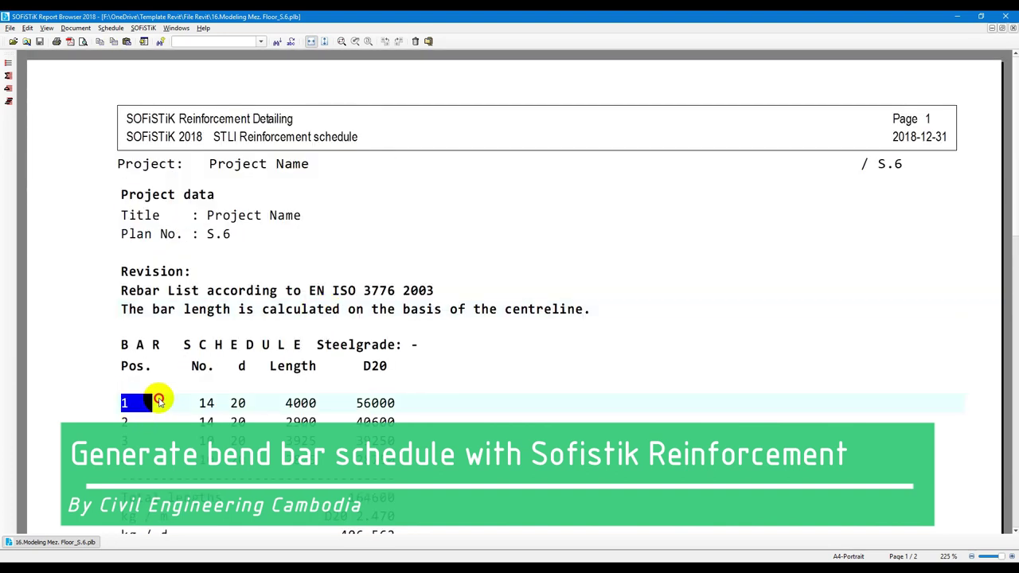
pyautogui.moveTo(120, 415); pyautogui.dragTo(398, 420)
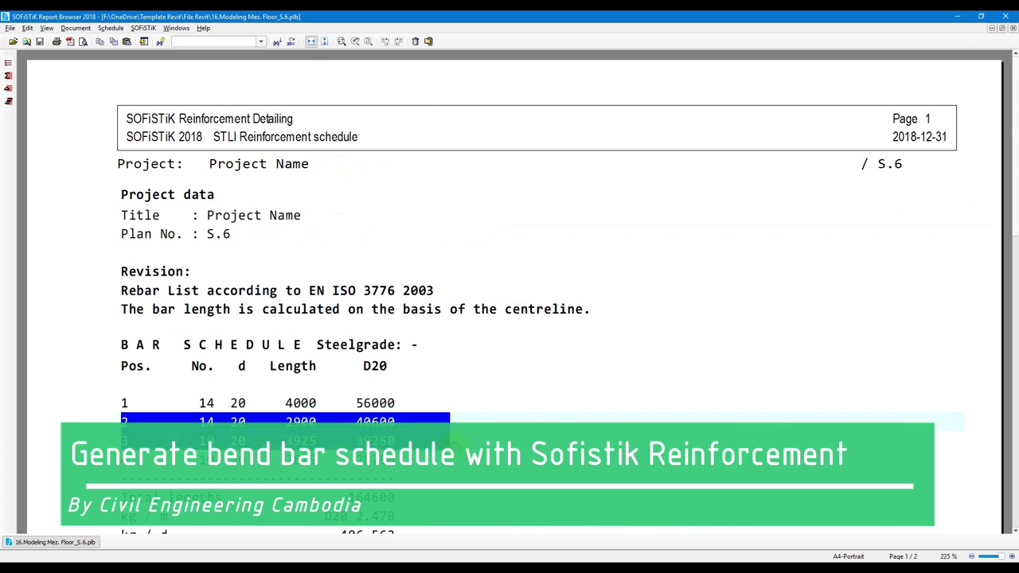
pyautogui.click(111, 460)
pyautogui.scroll(-3, 100, 510)
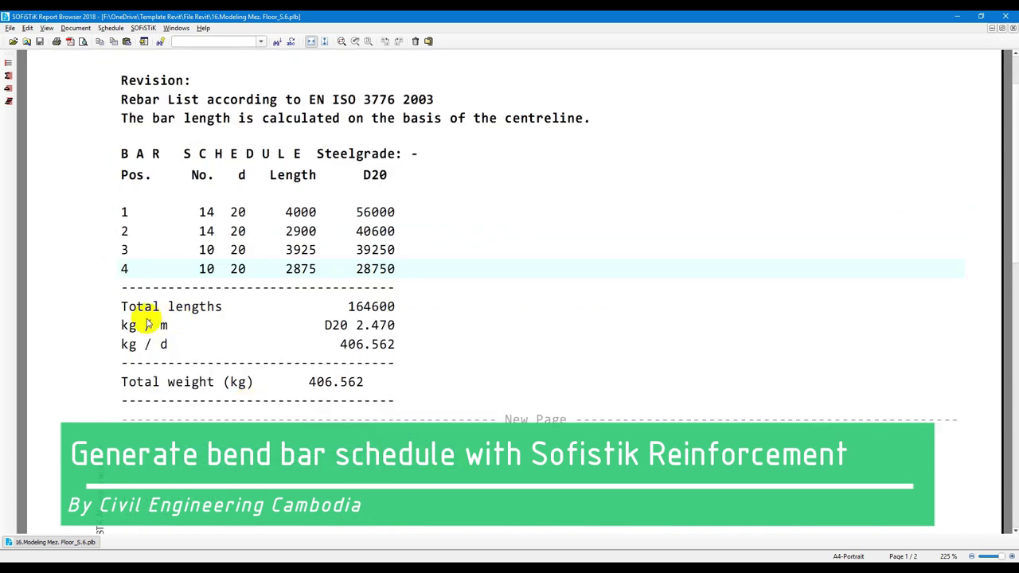
pyautogui.moveTo(118, 306); pyautogui.dragTo(412, 307)
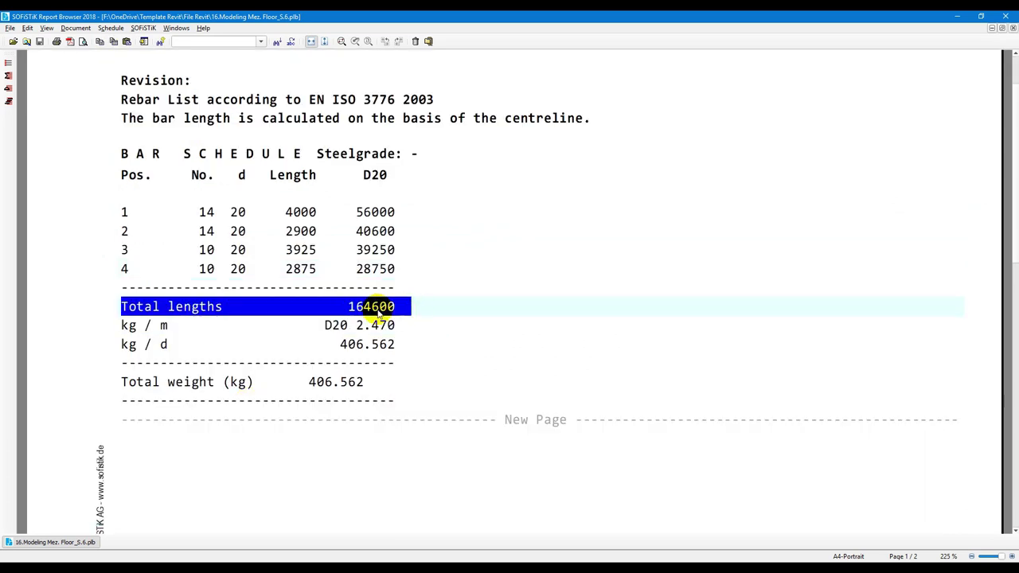
pyautogui.click(141, 331)
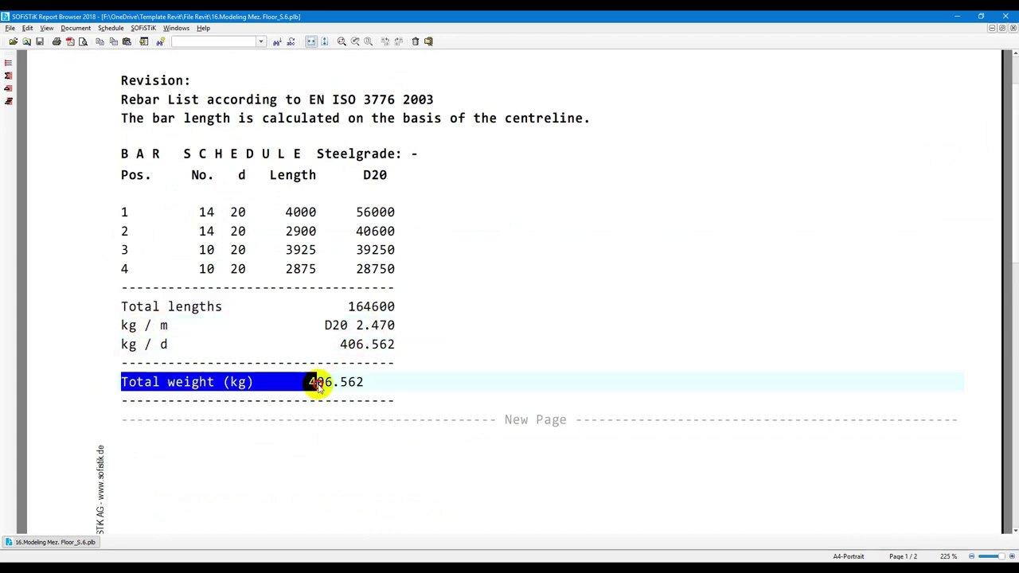
# - Check the 406.562 kg total weight and page-2 bending schedule, then snap the report right beside Revit
pyautogui.moveTo(145, 381); pyautogui.dragTo(387, 382)
pyautogui.scroll(-5, 326, 376)
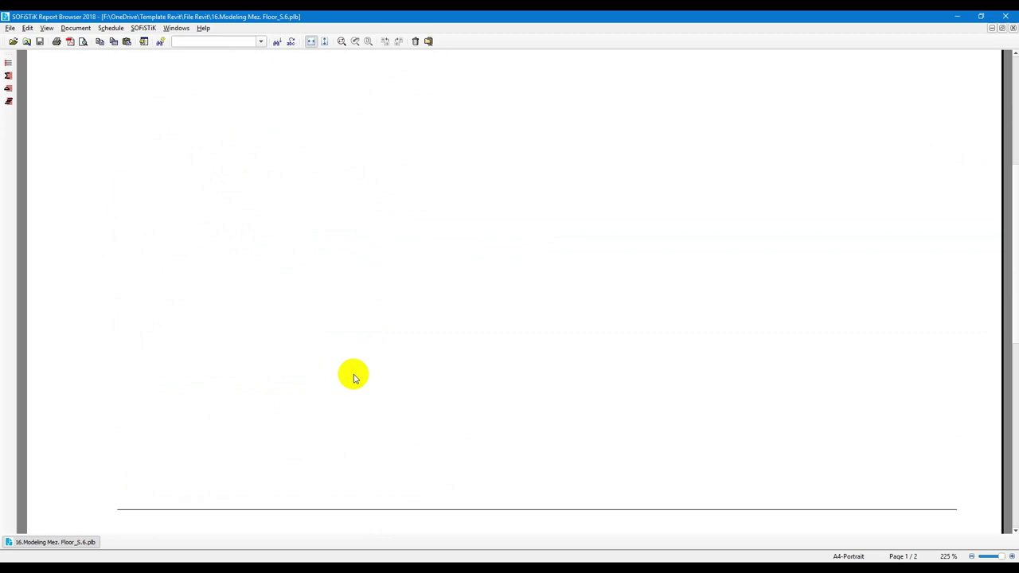
pyautogui.scroll(-3, 371, 371)
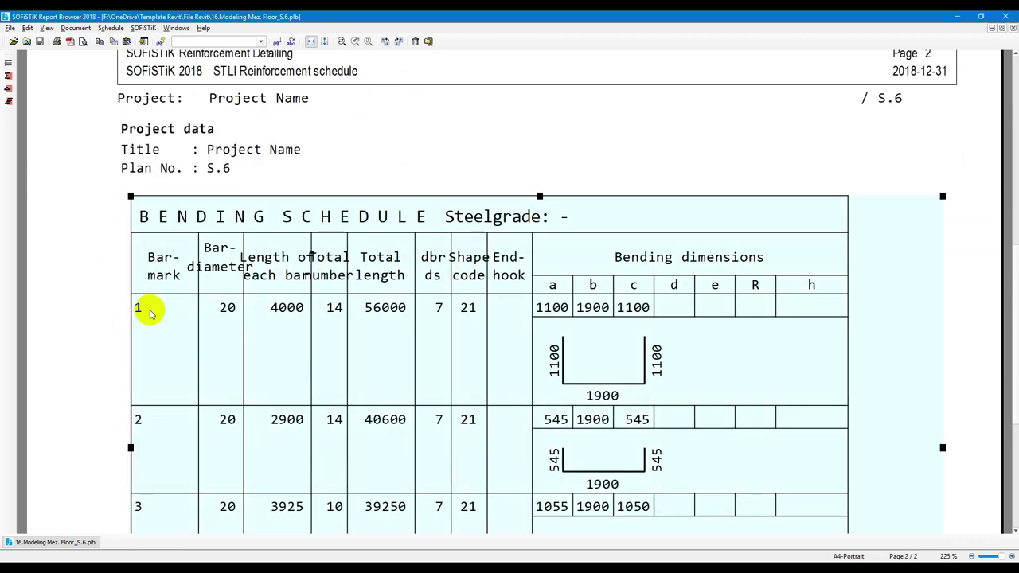
pyautogui.moveTo(287, 19); pyautogui.dragTo(1018, 183)
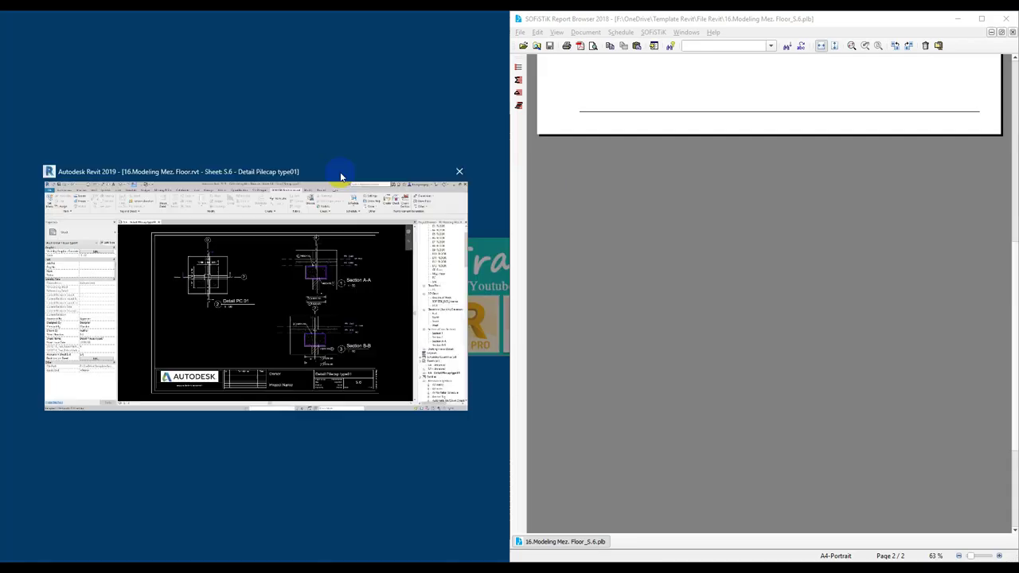
pyautogui.click(293, 226)
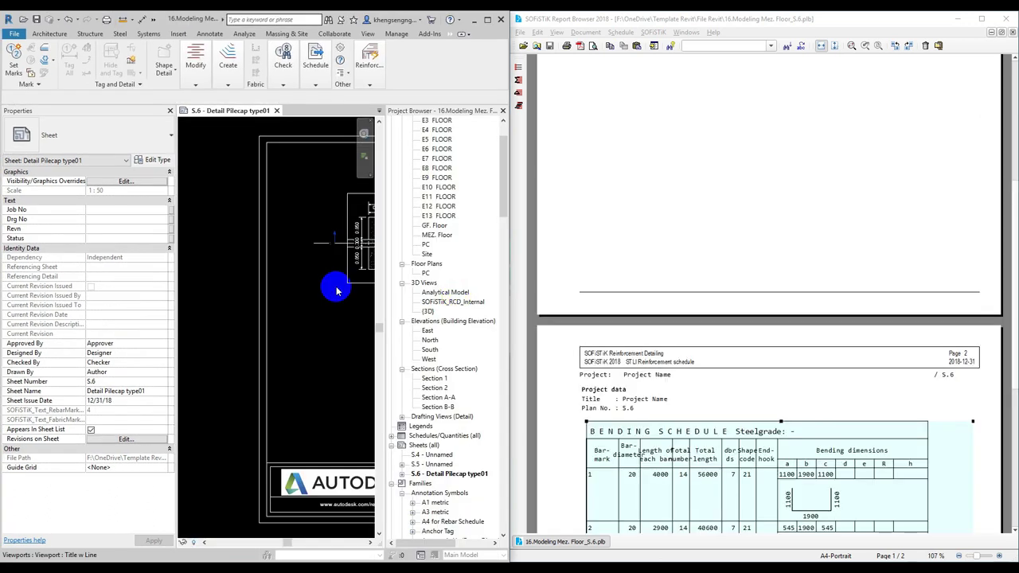
# - Hide the view list and zoom the S.6 sheet in on the rebar marks like 14Ø20-150
pyautogui.click(502, 112)
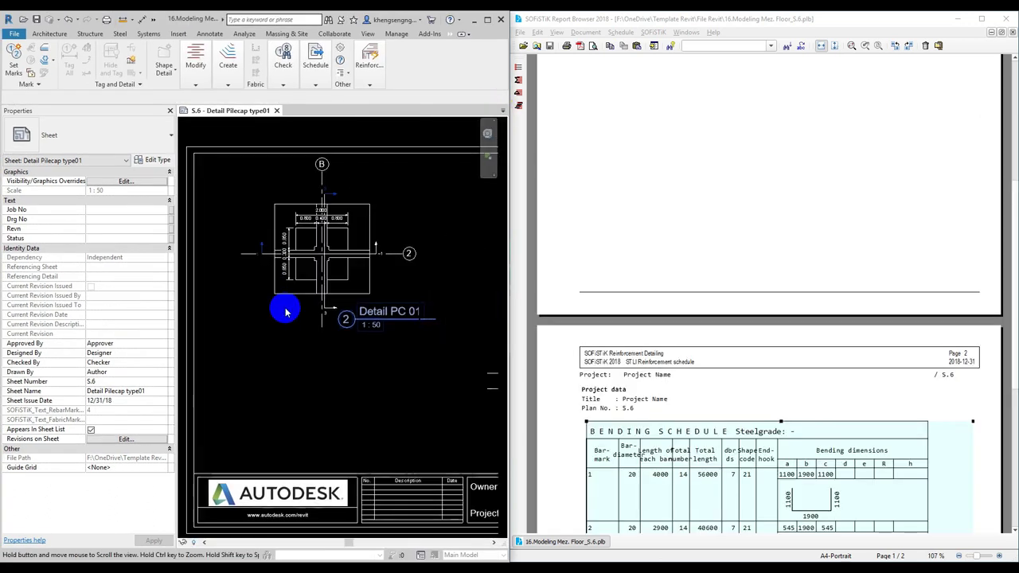
pyautogui.scroll(3, 284, 310)
pyautogui.scroll(2, 396, 279)
pyautogui.scroll(2, 396, 279)
pyautogui.scroll(2, 390, 250)
pyautogui.scroll(1, 287, 228)
pyautogui.scroll(2, 300, 323)
pyautogui.scroll(-1, 300, 322)
pyautogui.scroll(-1, 644, 410)
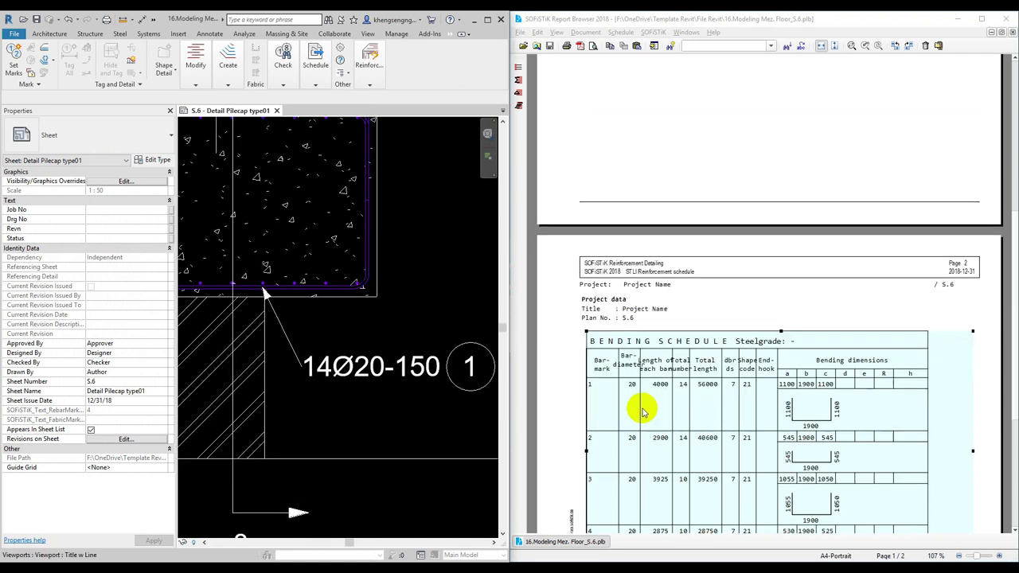
# - Bring up the bending schedule in the Report Browser for comparison
pyautogui.click(635, 400)
pyautogui.click(637, 388)
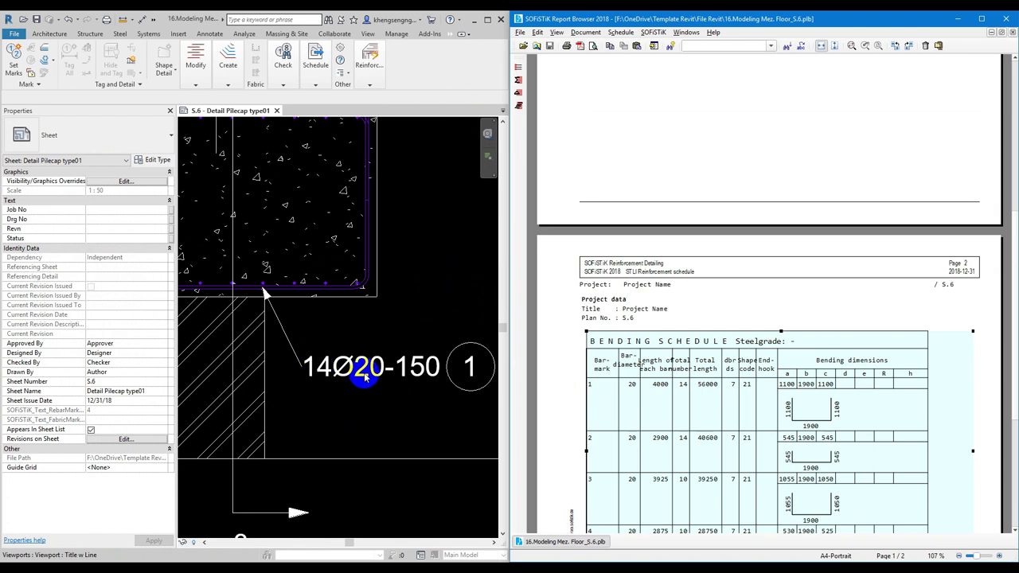
pyautogui.scroll(-2, 381, 331)
pyautogui.scroll(-1, 380, 331)
# - Pan the sheet to the Section A-A pile cap and select its viewport
pyautogui.moveTo(337, 398); pyautogui.dragTo(346, 319, button='middle')
pyautogui.moveTo(353, 403); pyautogui.dragTo(319, 284, button='middle')
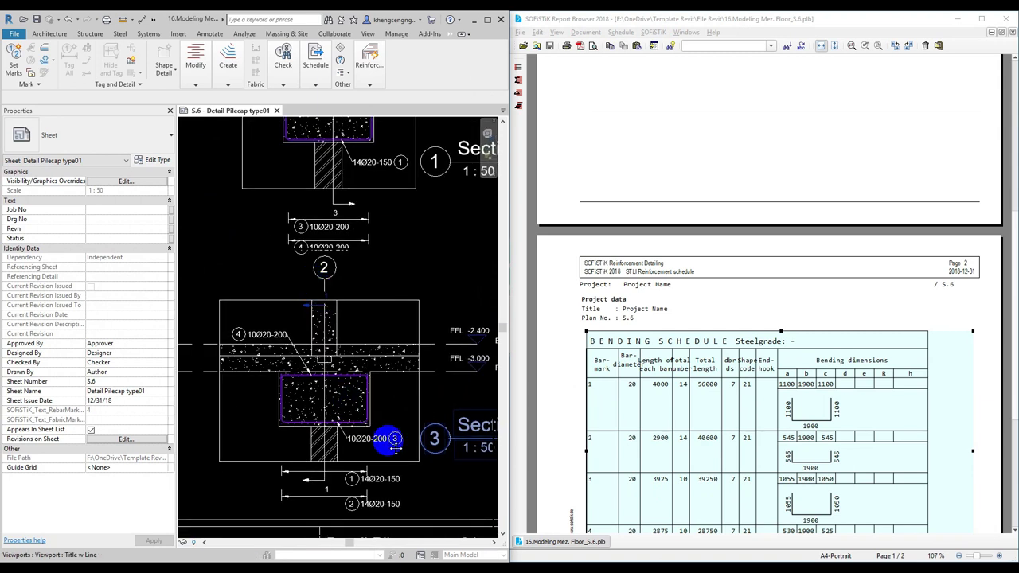
pyautogui.moveTo(395, 447); pyautogui.dragTo(409, 485, button='middle')
pyautogui.moveTo(410, 388); pyautogui.dragTo(421, 400, button='middle')
pyautogui.click(423, 400)
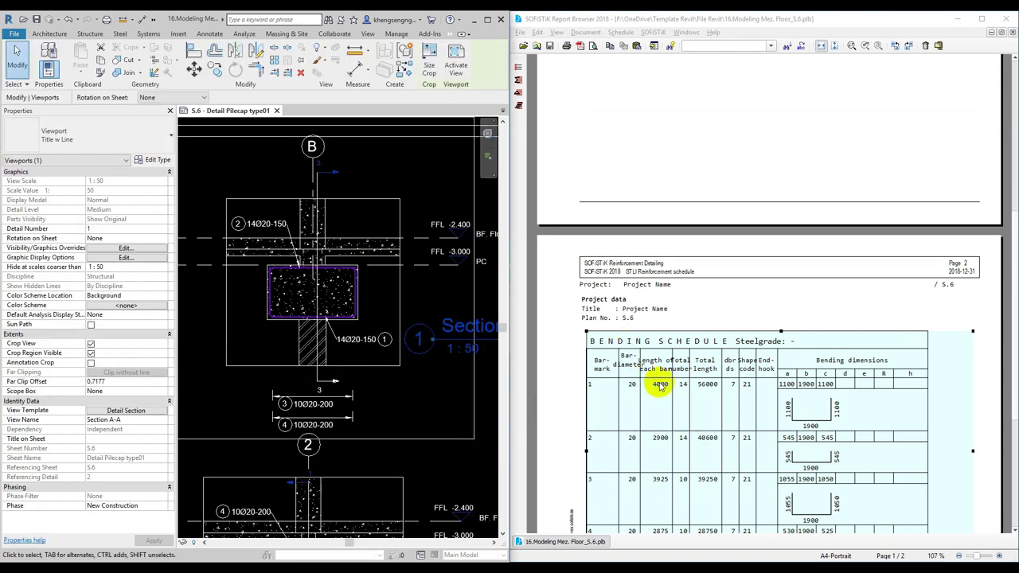
# - Check the bending schedule rows against the marks, then maximize the report window
pyautogui.click(396, 301)
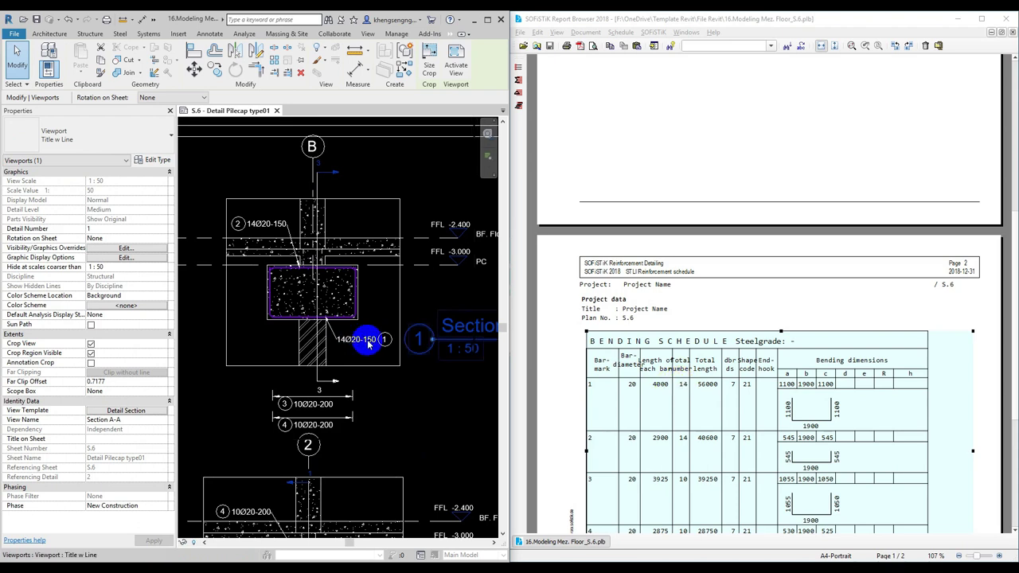
pyautogui.scroll(-3, 761, 401)
pyautogui.scroll(-1, 751, 398)
pyautogui.scroll(5, 728, 375)
pyautogui.scroll(3, 719, 371)
pyautogui.scroll(3, 755, 227)
pyautogui.click(982, 18)
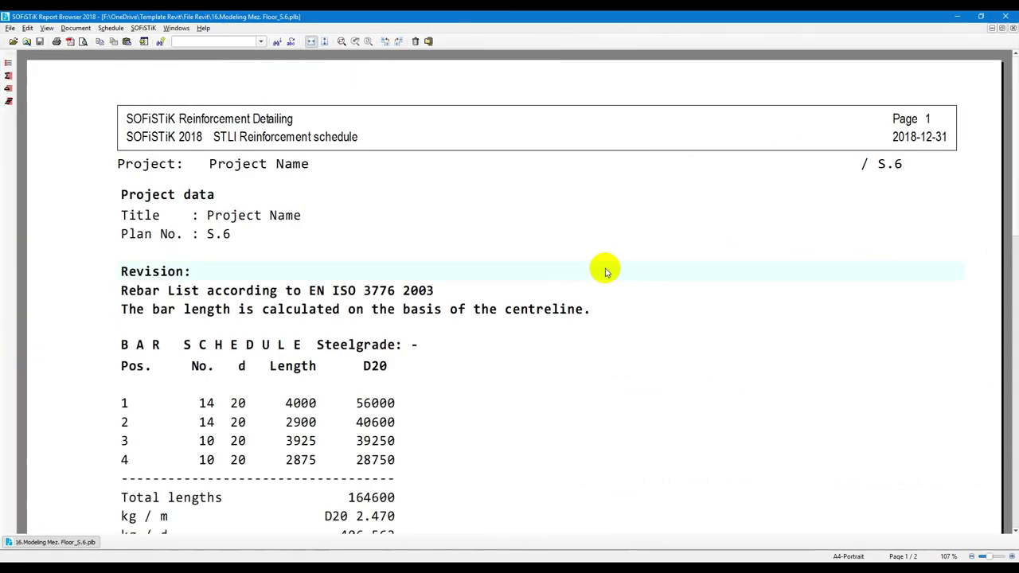
# - Print all report pages to 16.Modeling Mez. Floor_S.6.pdf on the Desktop, then close the Report Browser
pyautogui.hotkey('ctrl', 'p')
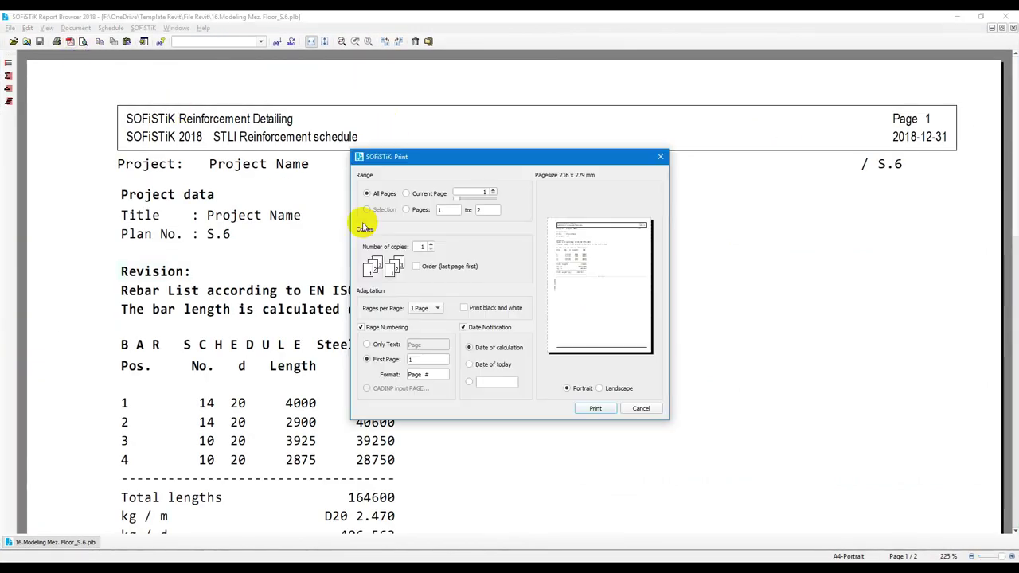
pyautogui.click(593, 409)
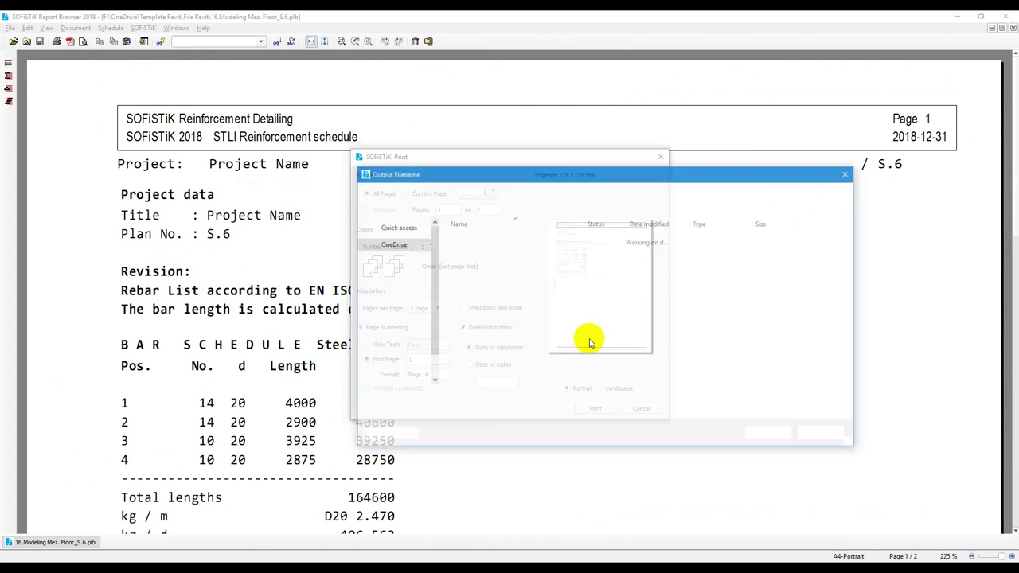
pyautogui.click(394, 243)
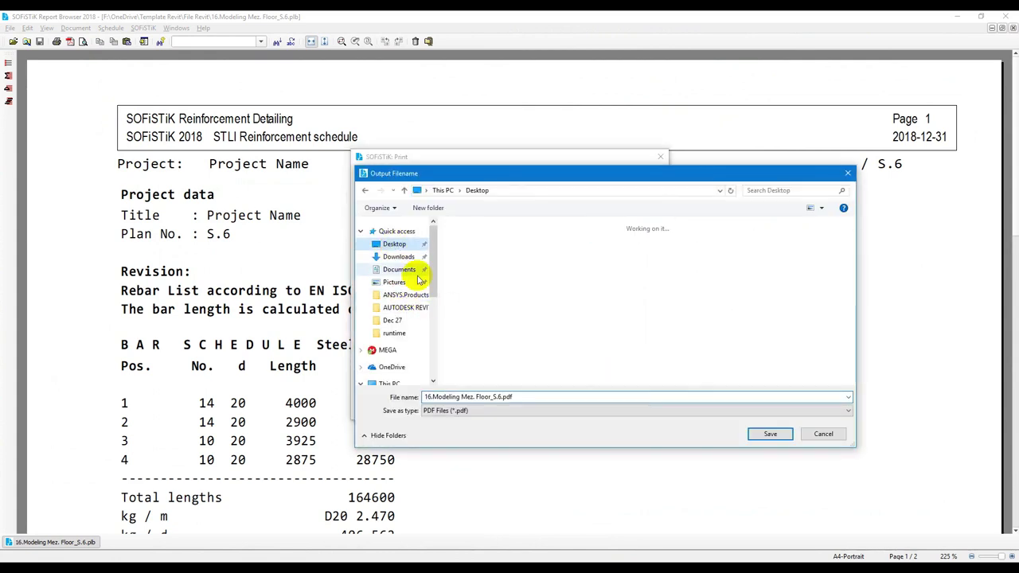
pyautogui.click(769, 434)
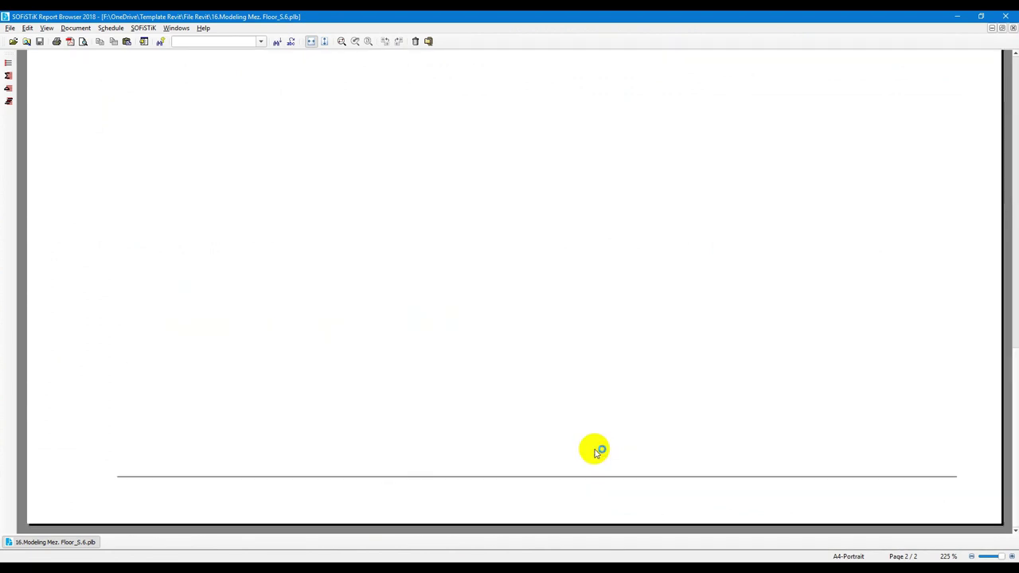
pyautogui.click(1002, 18)
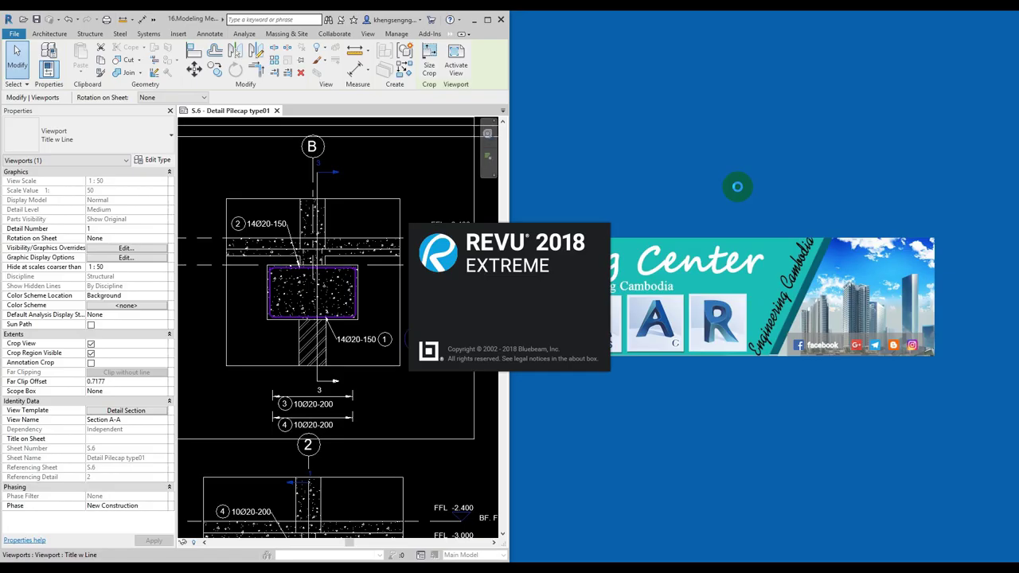
# - Maximize Revit, fit sheet S.6 in view, deselect the viewport, and minimize Revit
pyautogui.click(488, 19)
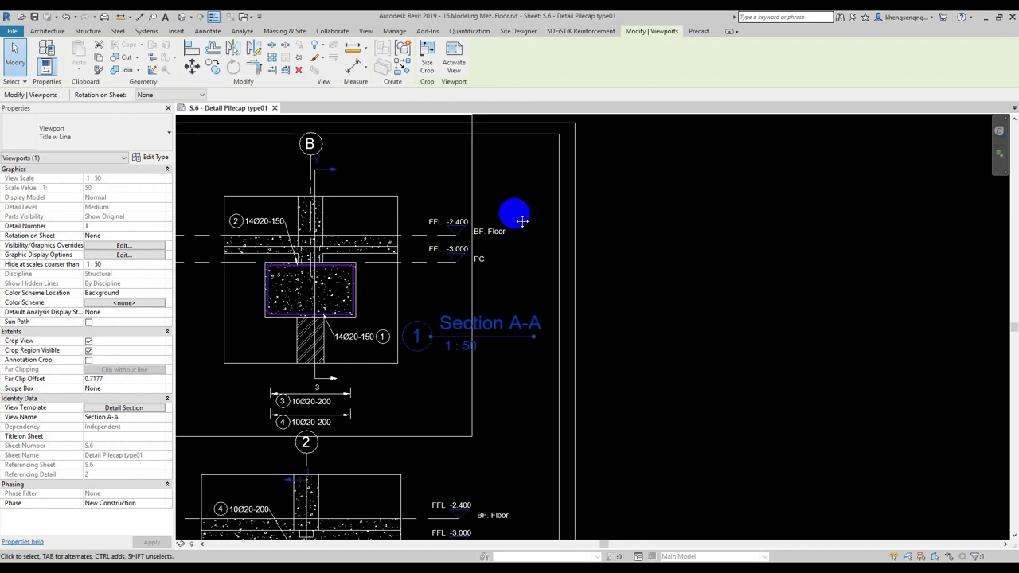
pyautogui.press('z')
pyautogui.press('f')
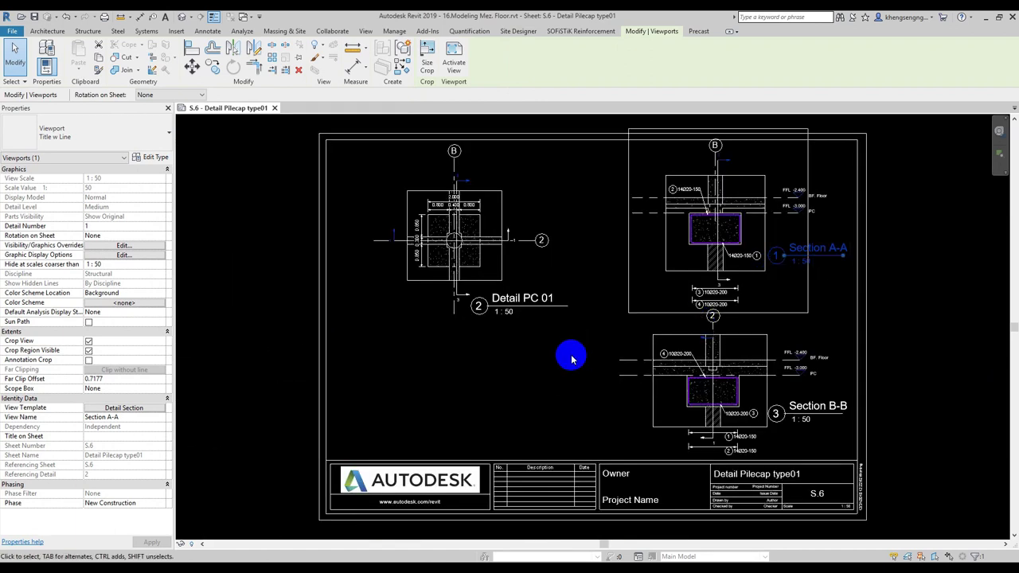
pyautogui.click(533, 381)
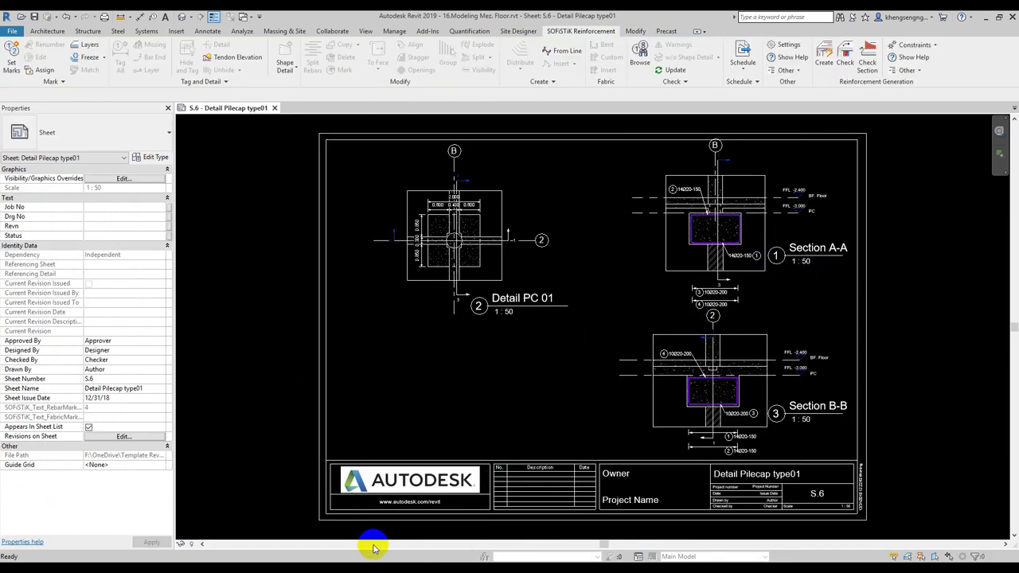
pyautogui.click(984, 16)
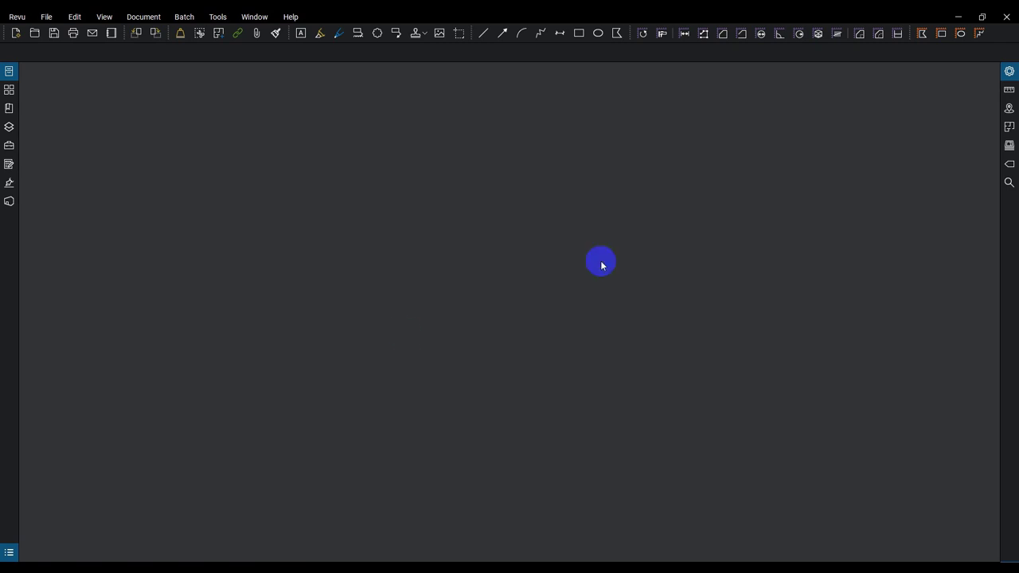
# - Return to Revit, zoom into Section B-B's rebar tags with Section A-A above, then minimize again
pyautogui.hotkey('alt', 'Tab')
pyautogui.scroll(1, 712, 375)
pyautogui.scroll(4, 730, 440)
pyautogui.scroll(2, 730, 440)
pyautogui.scroll(2, 587, 410)
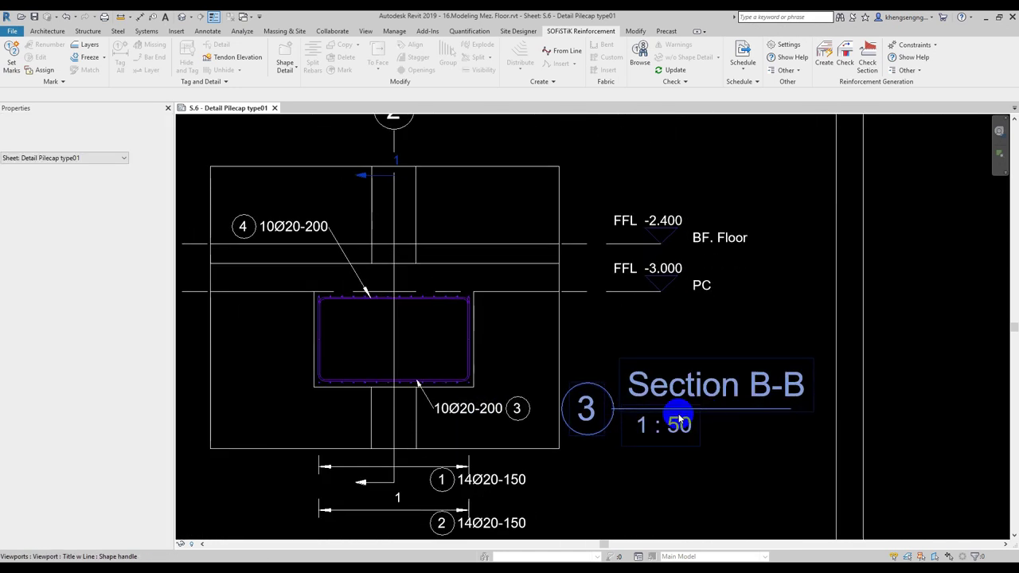
pyautogui.scroll(1, 673, 475)
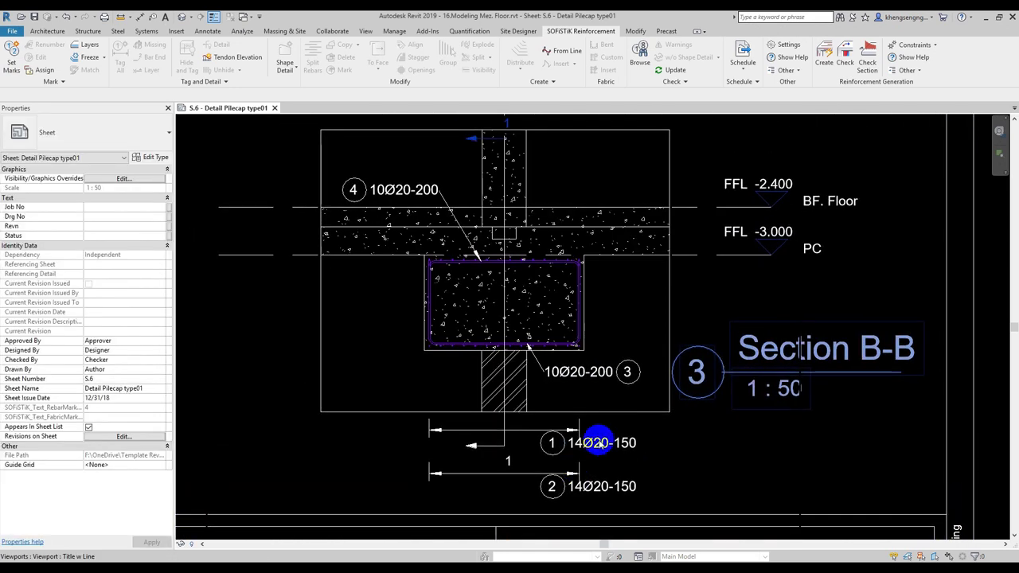
pyautogui.scroll(-2, 586, 355)
pyautogui.moveTo(587, 355); pyautogui.dragTo(578, 399, button='middle')
pyautogui.scroll(-3, 578, 399)
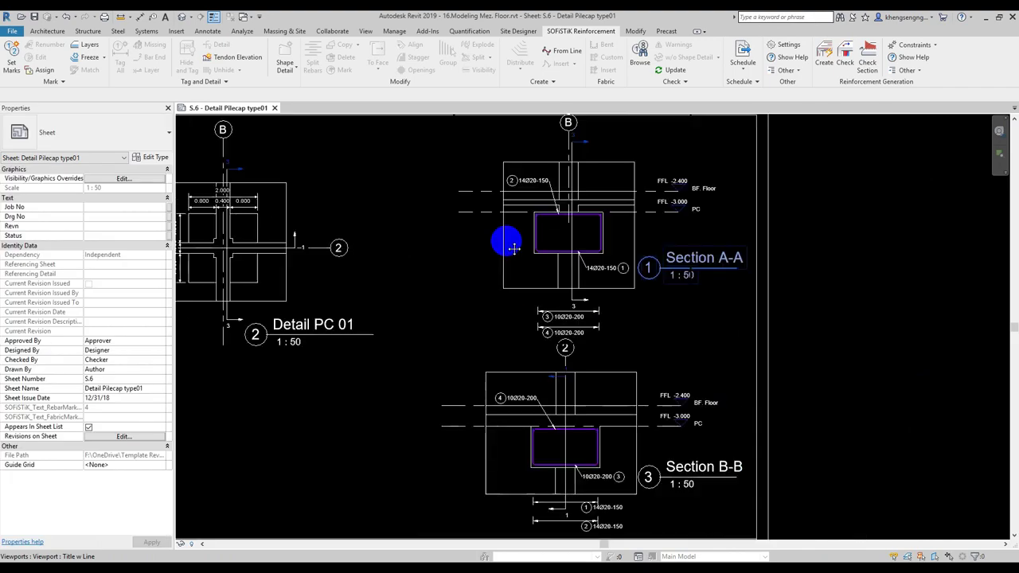
pyautogui.click(984, 17)
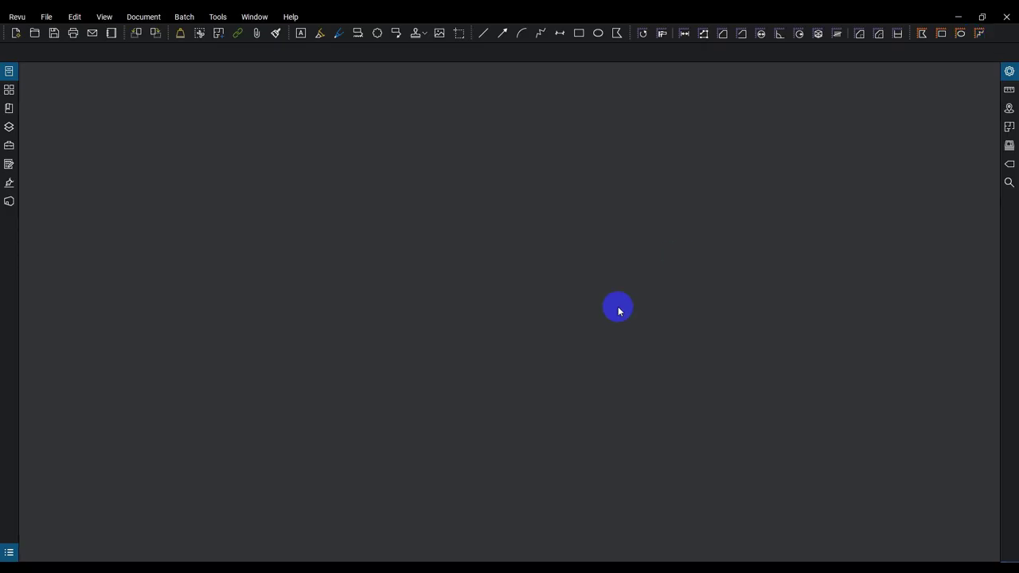
# - Exit full-screen mode and scroll through page 1's bar schedule
pyautogui.scroll(-3, 434, 171)
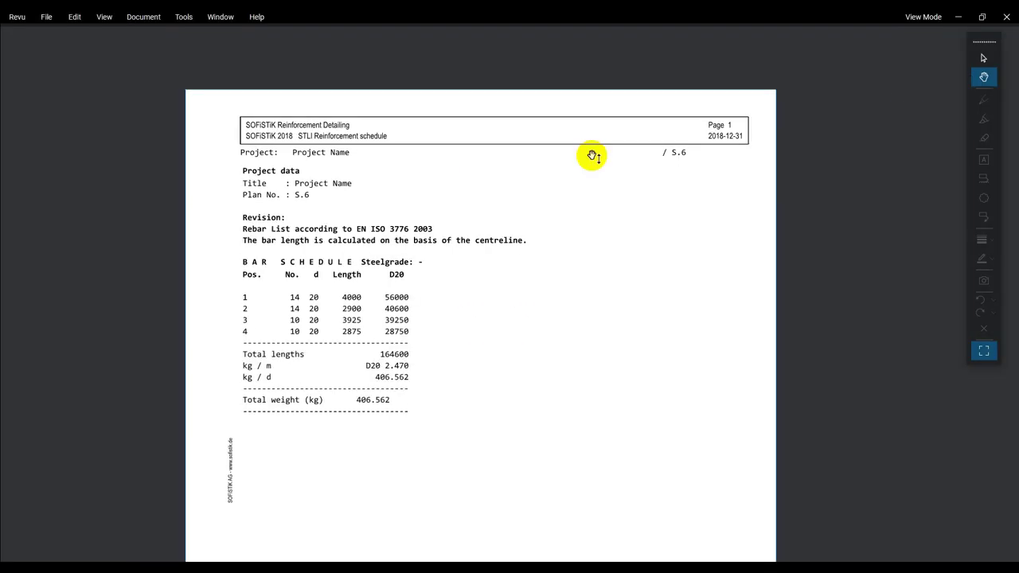
pyautogui.click(984, 350)
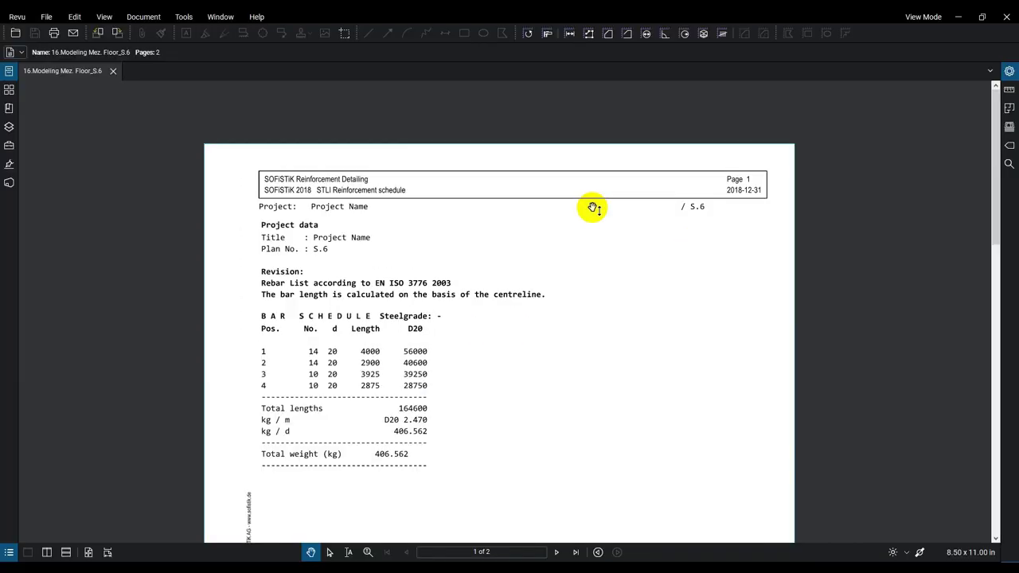
pyautogui.scroll(-5, 554, 211)
pyautogui.scroll(-2, 462, 253)
pyautogui.scroll(-5, 533, 291)
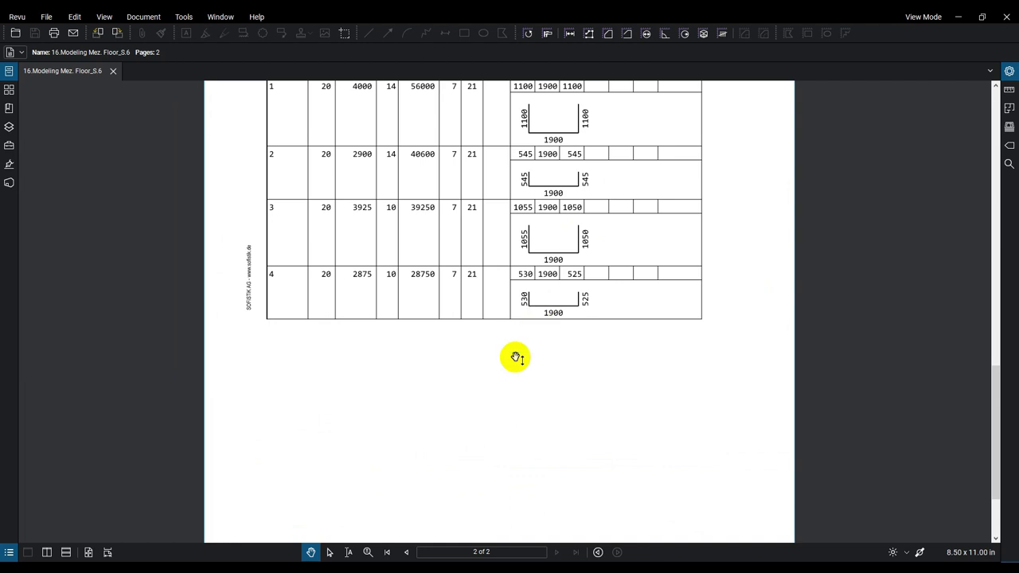
pyautogui.scroll(-2, 473, 242)
pyautogui.scroll(6, 455, 276)
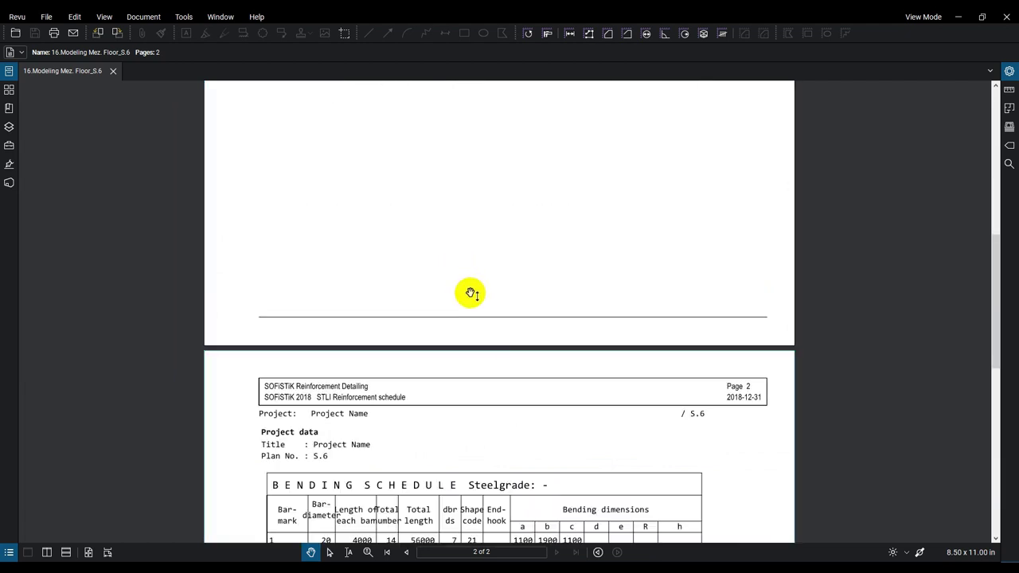
pyautogui.scroll(-2, 469, 292)
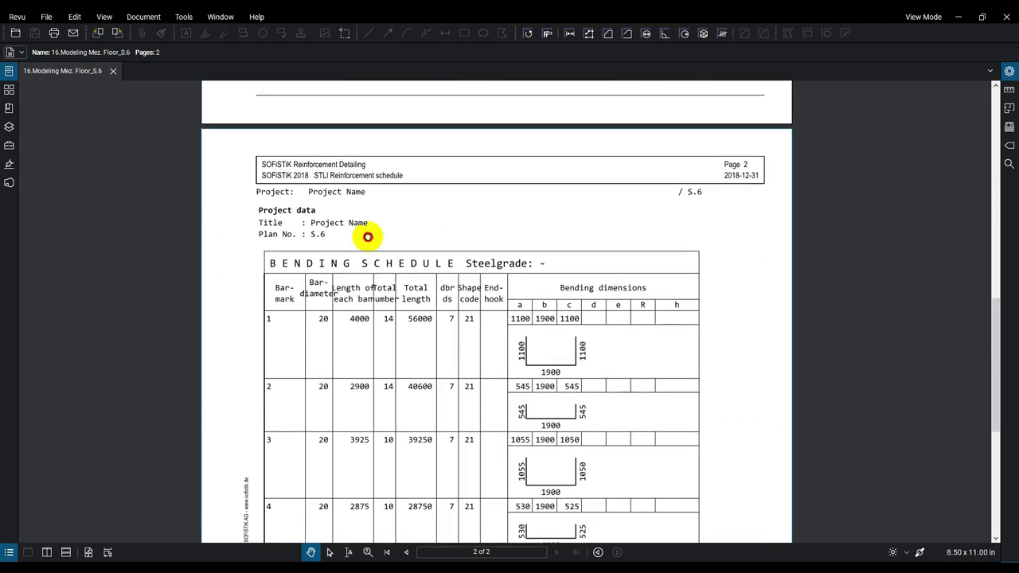
# - Review page 2's bending schedule table, then scroll back to page 1's header
pyautogui.moveTo(364, 235); pyautogui.dragTo(369, 191)
pyautogui.scroll(-2, 438, 300)
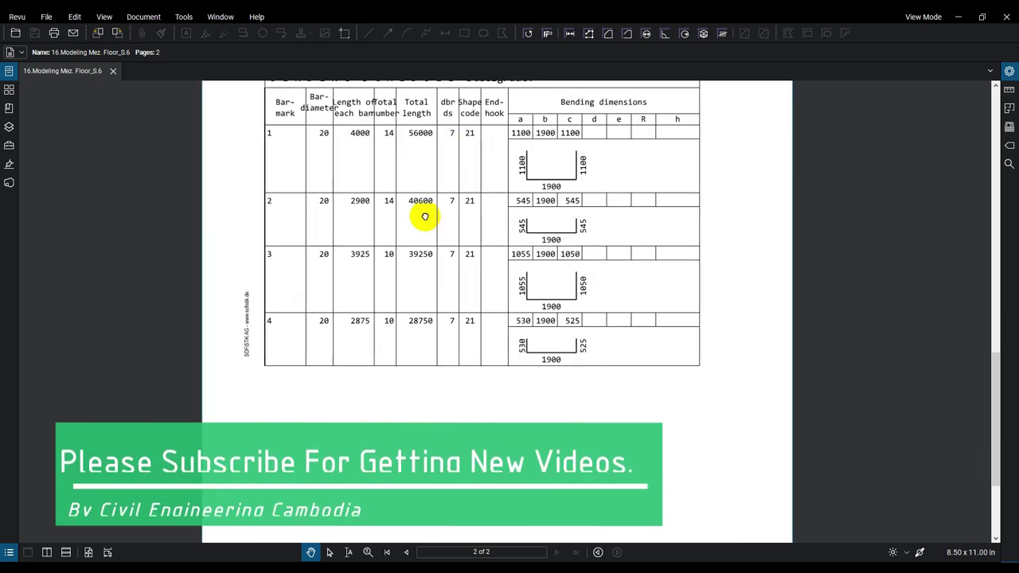
pyautogui.scroll(3, 485, 216)
pyautogui.scroll(4, 462, 358)
pyautogui.scroll(3, 328, 312)
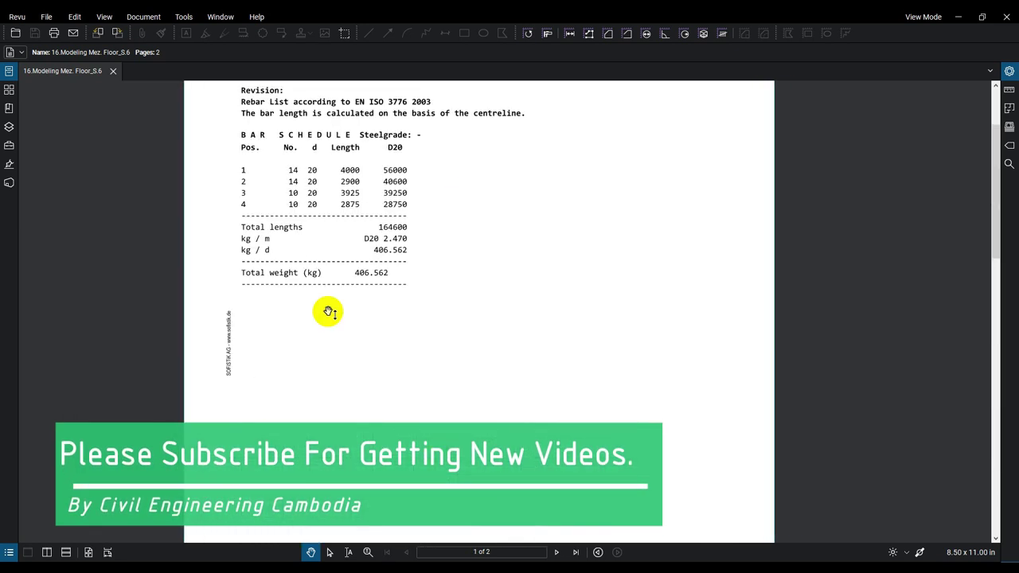
pyautogui.scroll(1, 373, 272)
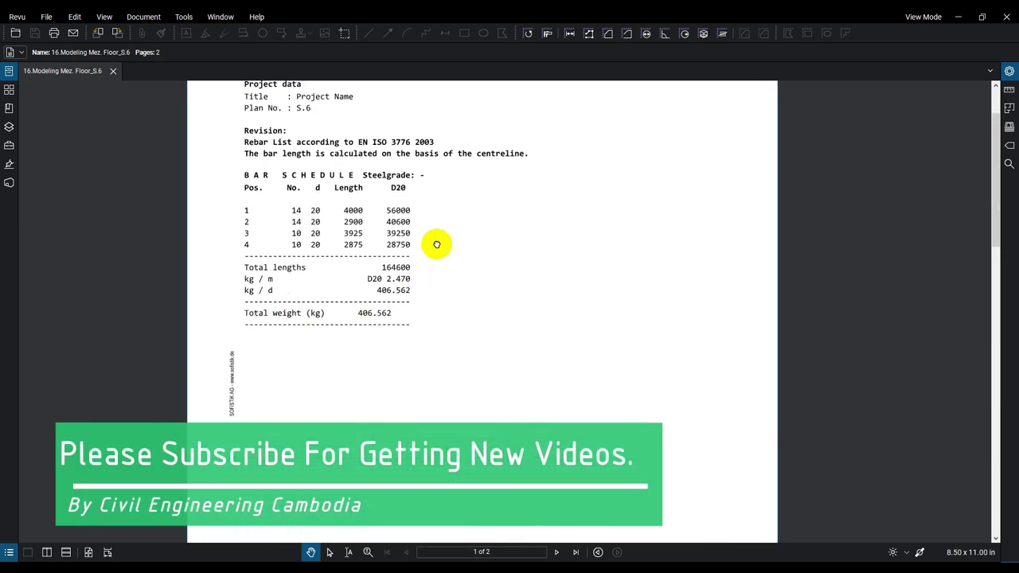
pyautogui.moveTo(437, 244); pyautogui.dragTo(440, 415)
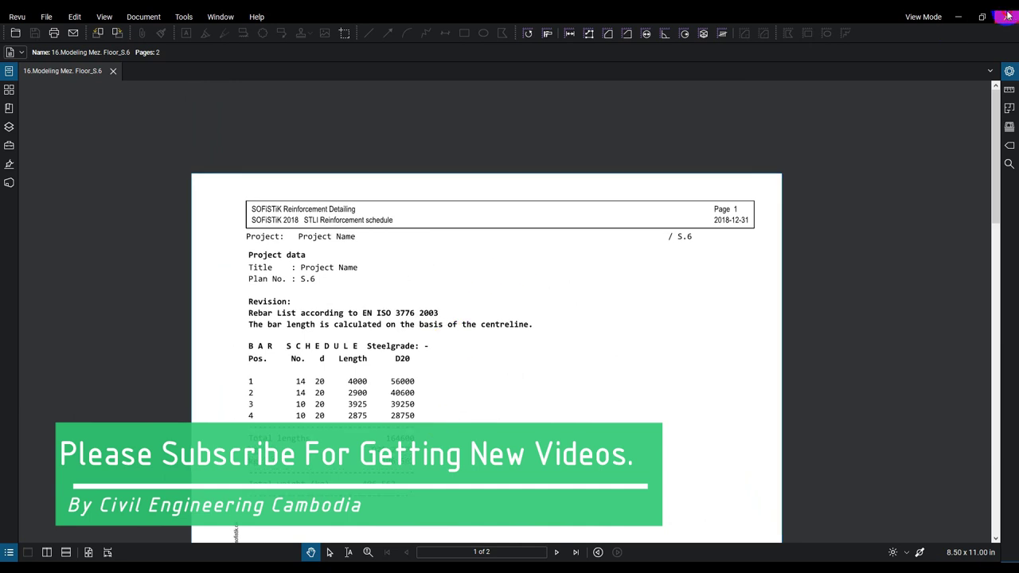